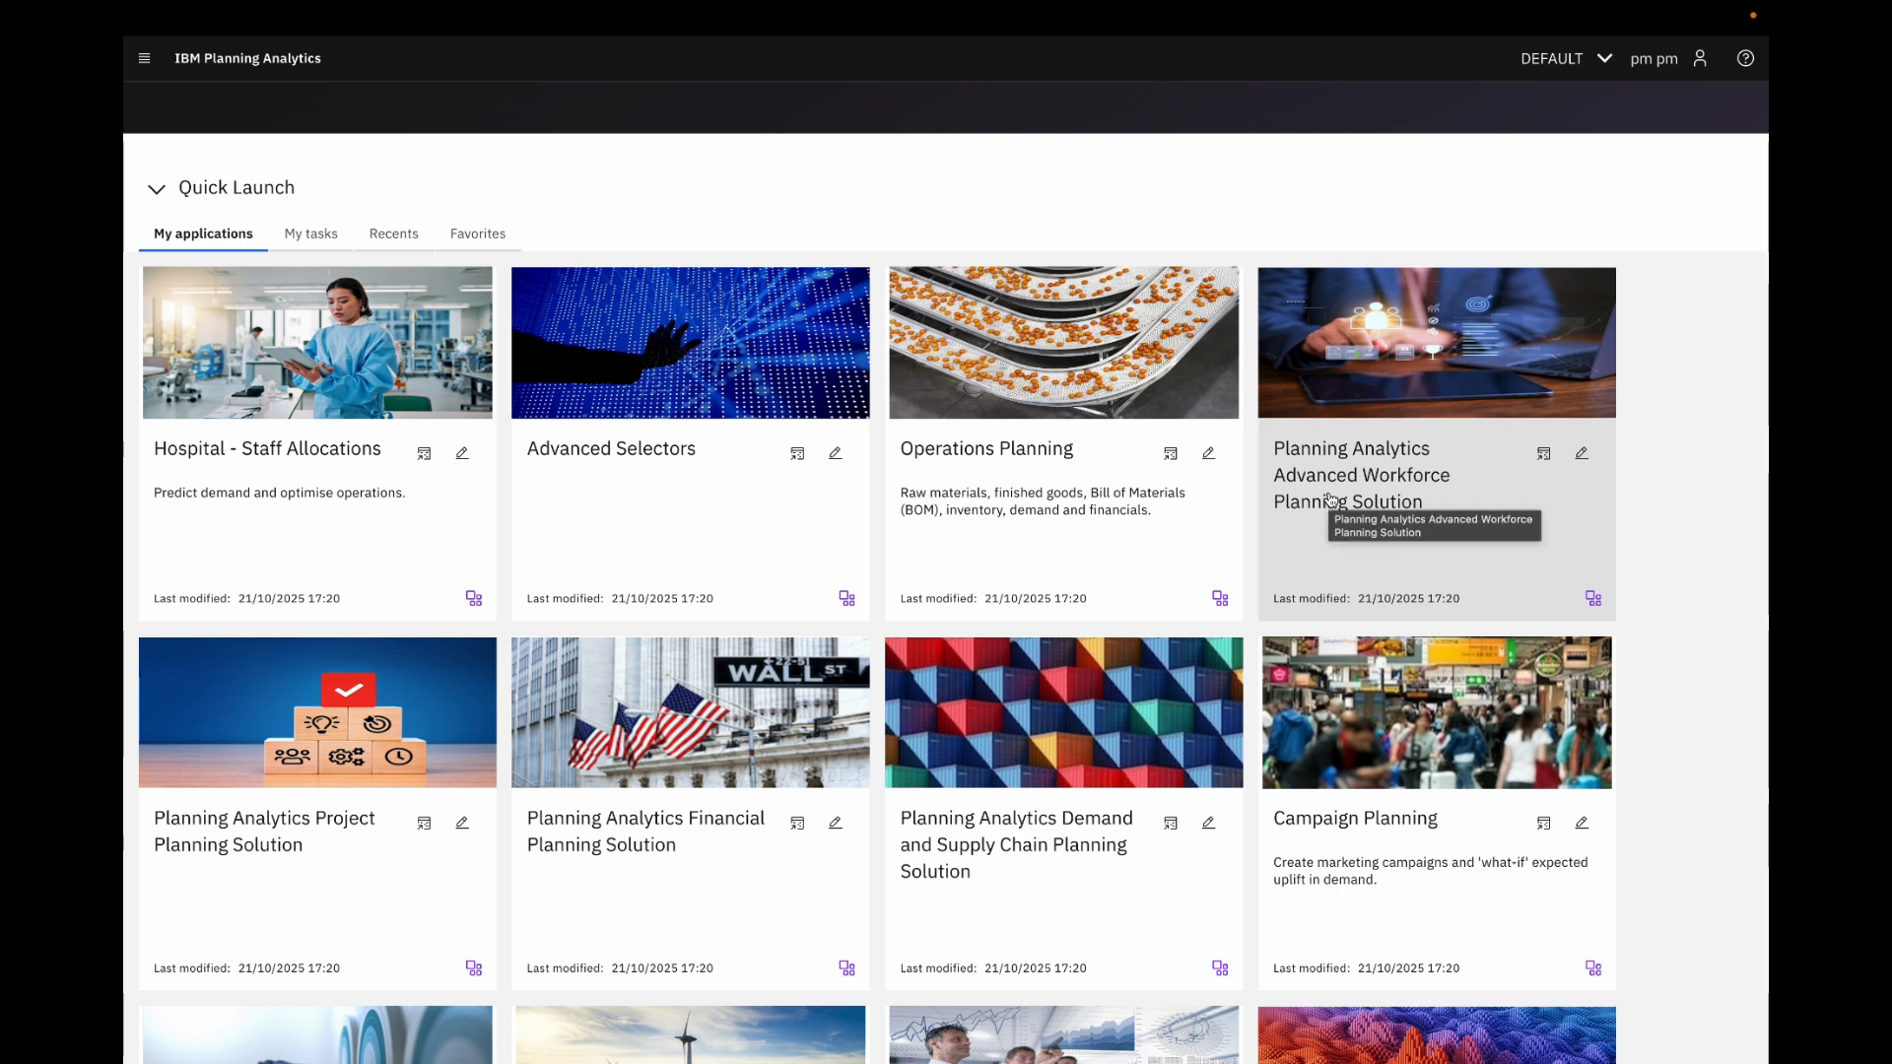
- Open the Guided Planning application and show its task details alongside the Scorecard & Metrics sheet
{"action": "scroll", "coordinate": [1330, 500], "scroll_direction": "down", "scroll_amount": 5}
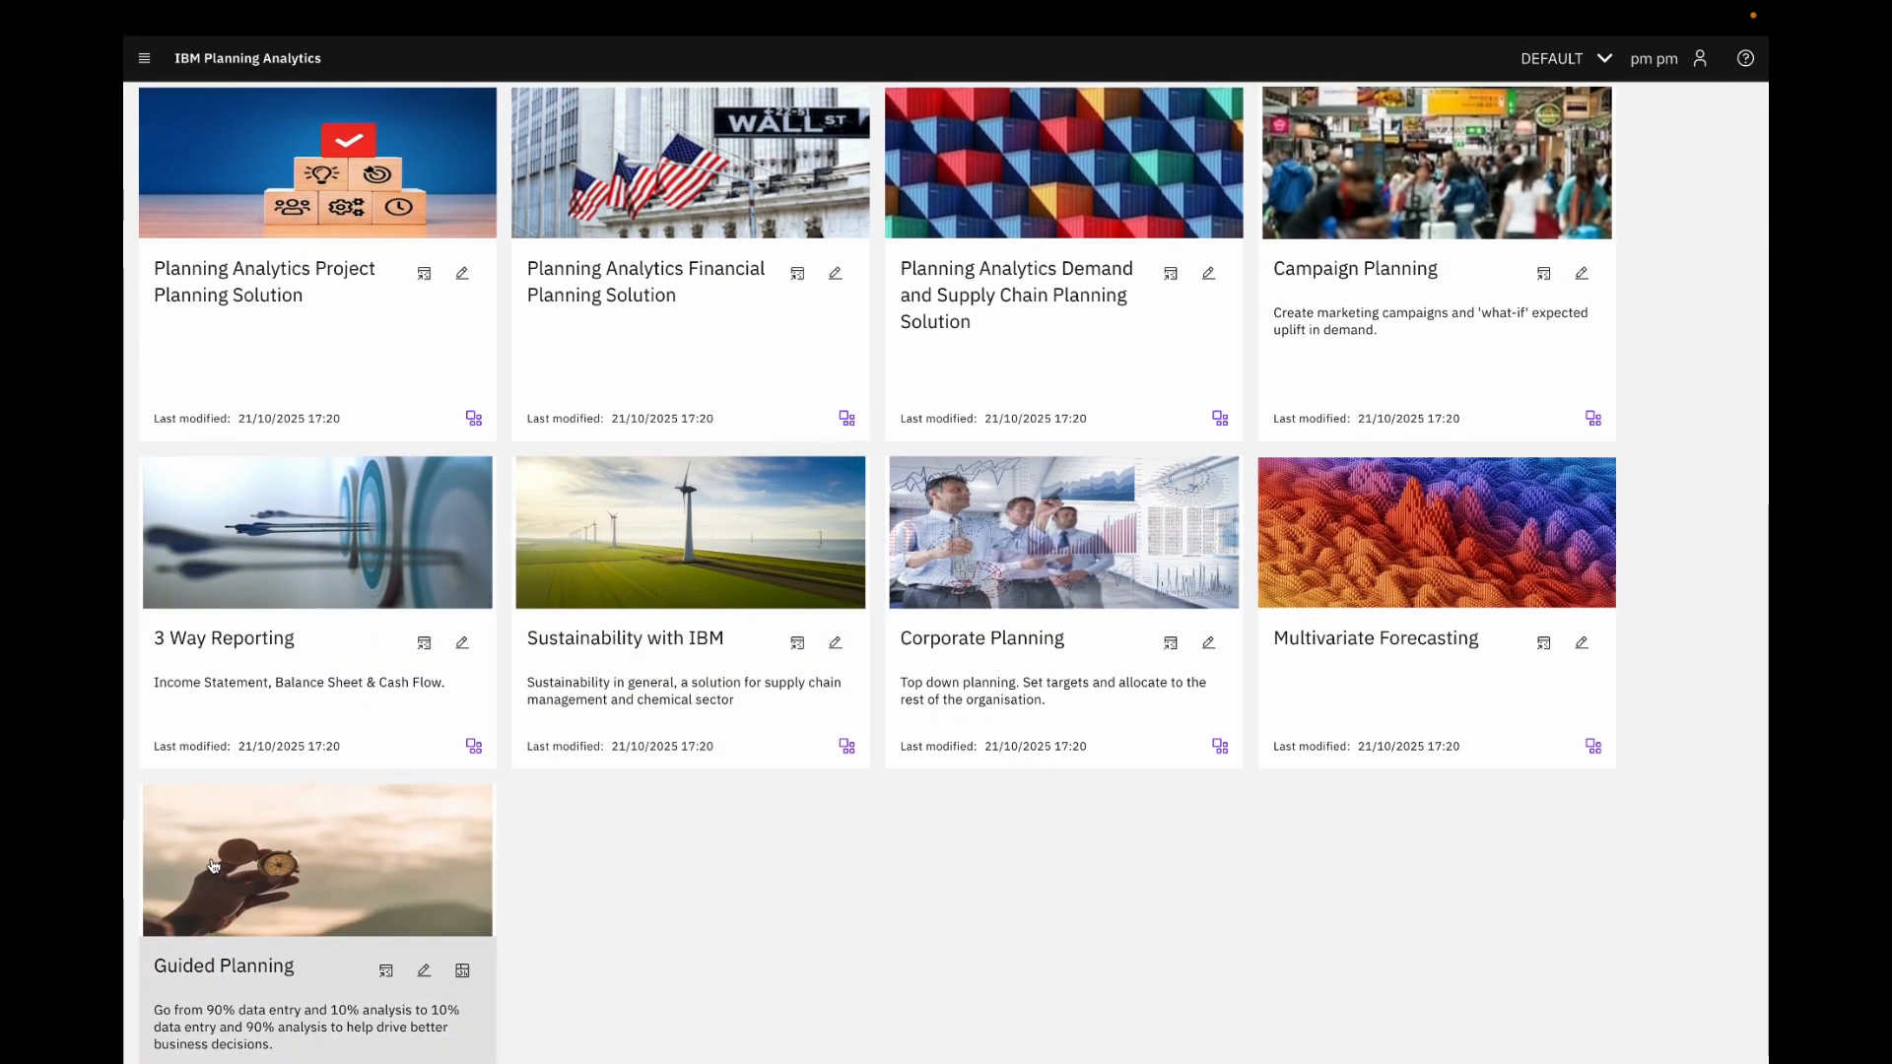
{"action": "scroll", "coordinate": [217, 857], "scroll_direction": "down", "scroll_amount": 1}
{"action": "left_click", "coordinate": [273, 816]}
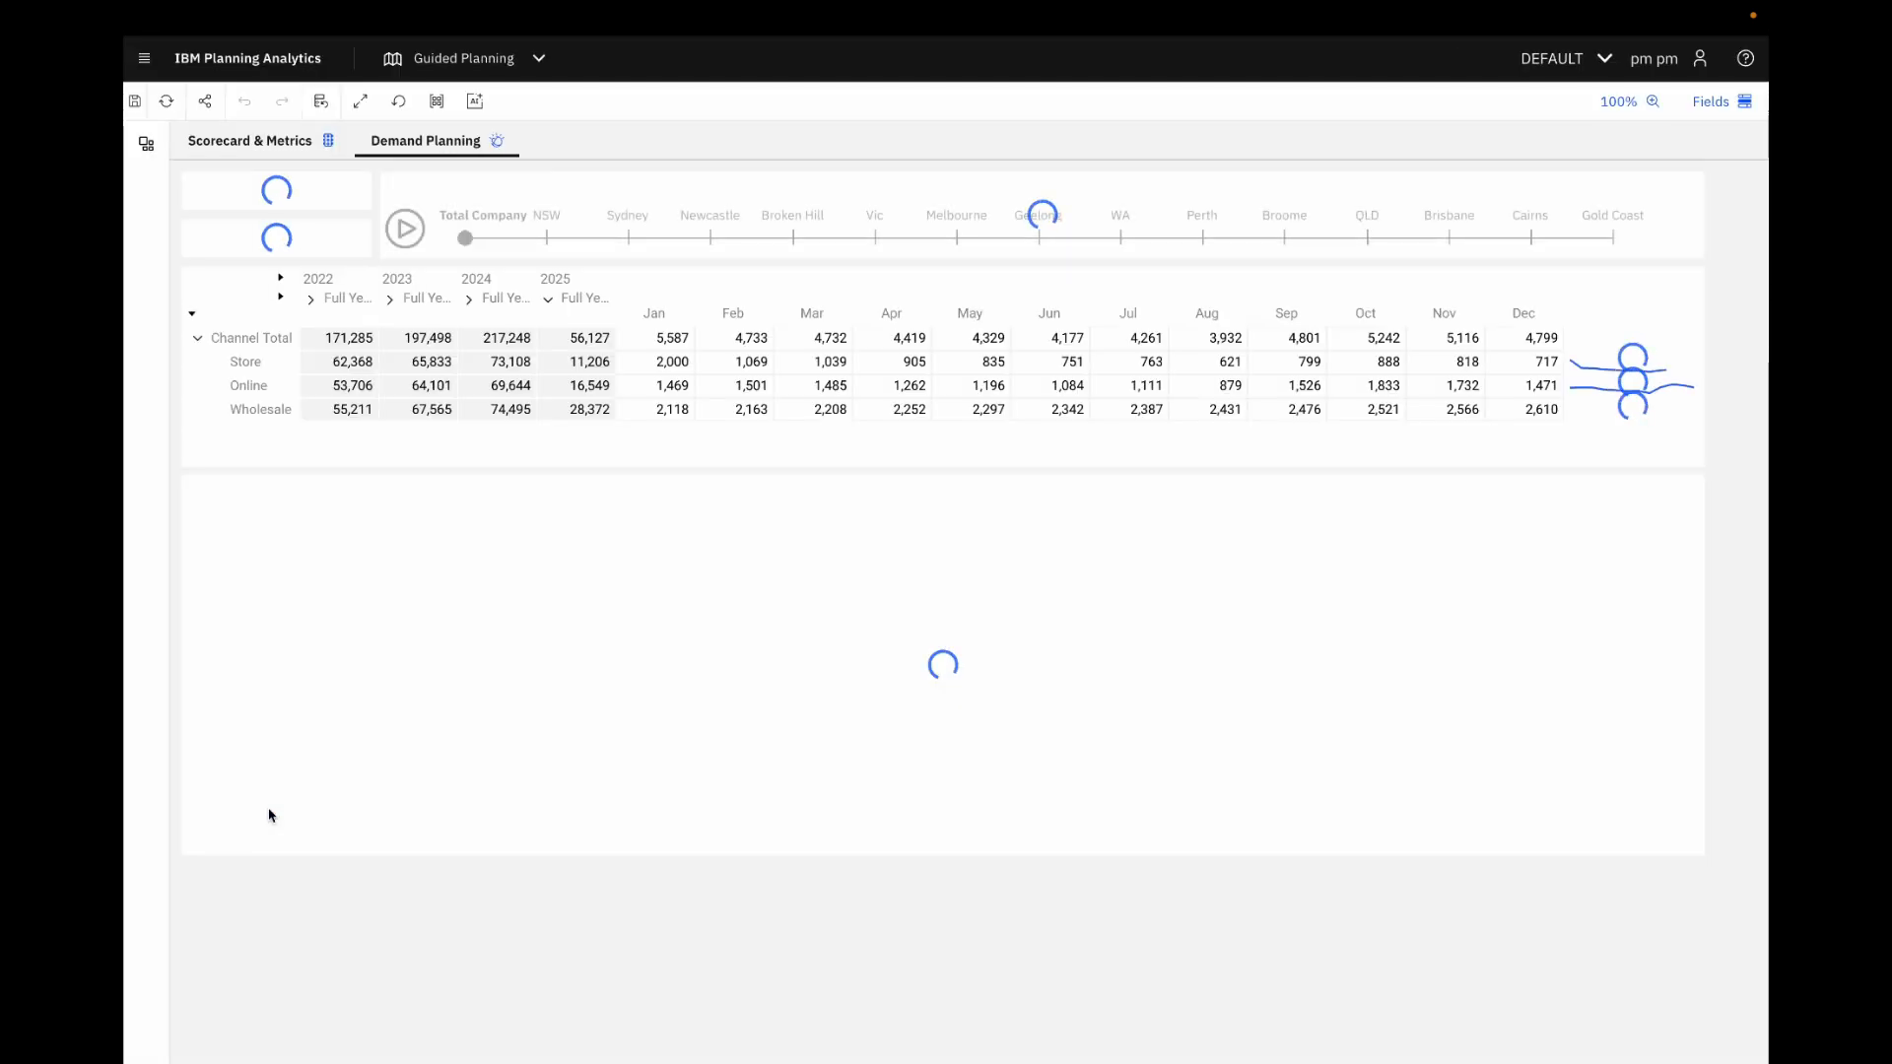
{"action": "left_click", "coordinate": [146, 144]}
{"action": "left_click", "coordinate": [530, 148]}
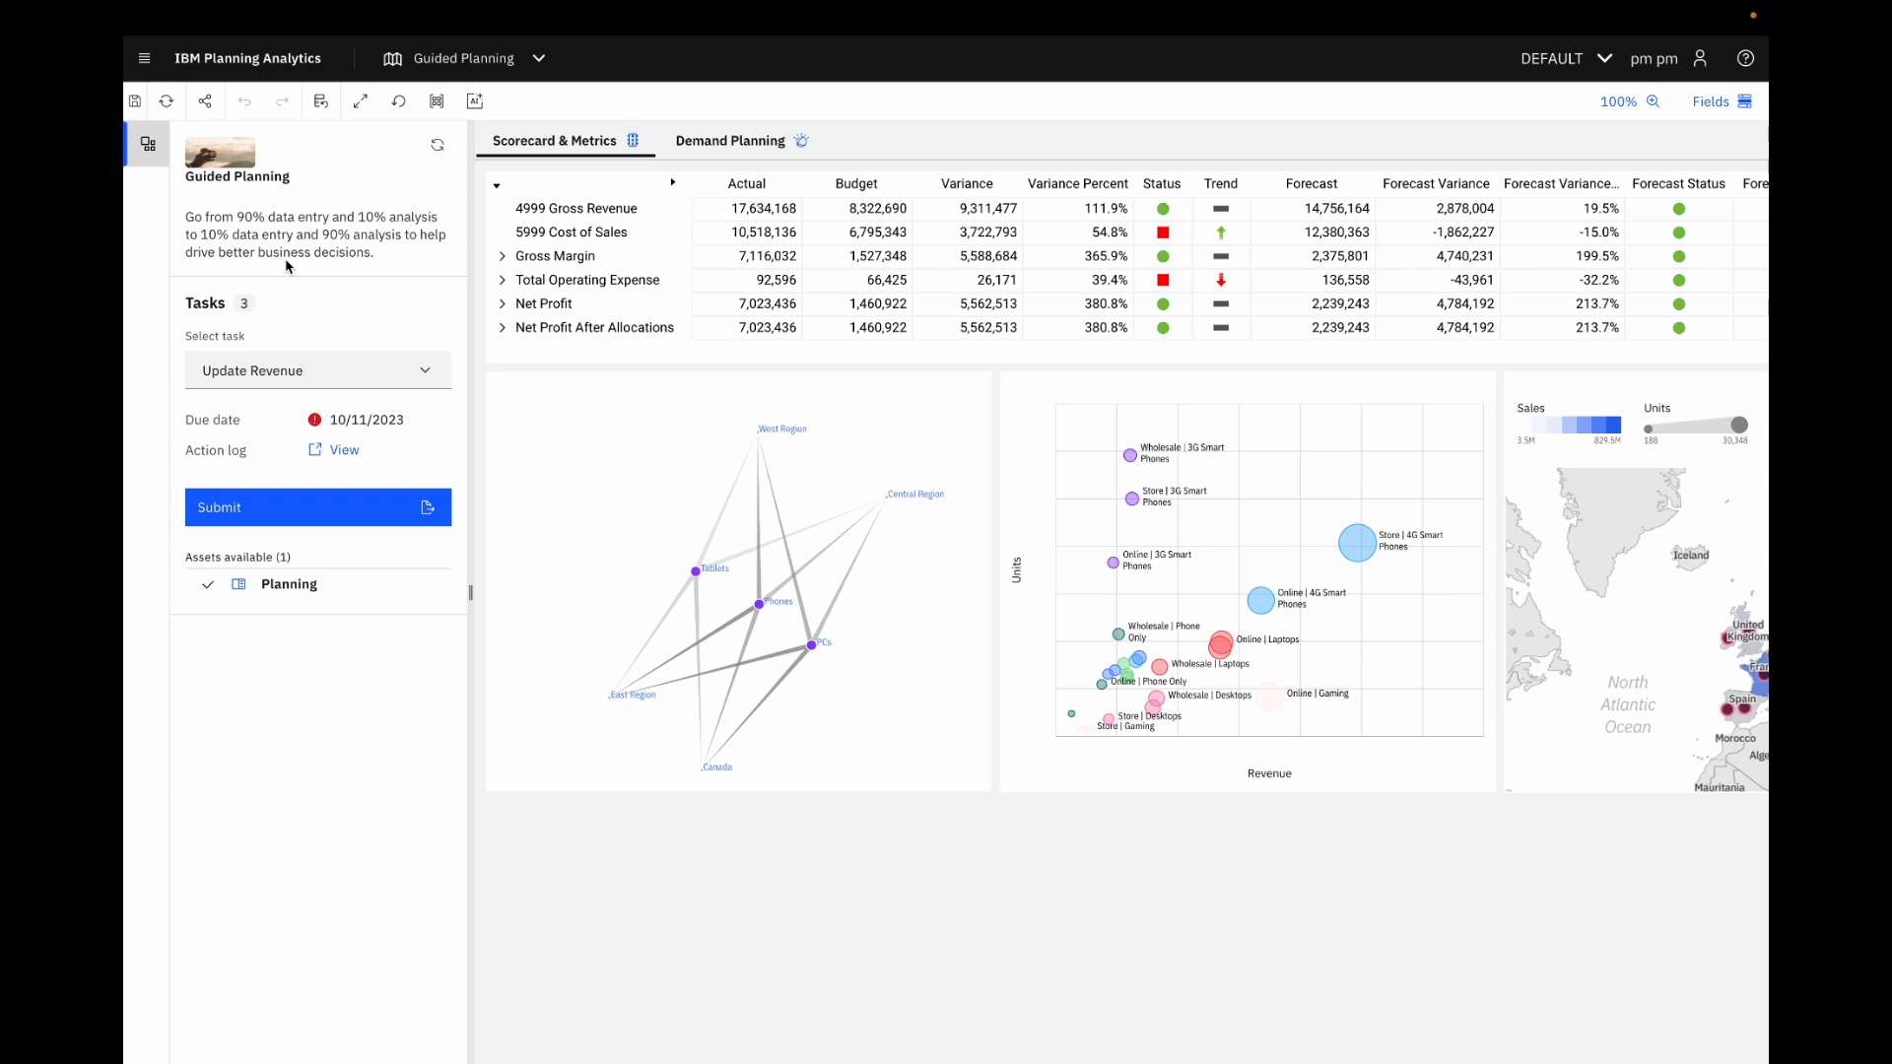
- Review the available tasks by switching from Update Revenue to Update CAPEX, and return to Update Revenue
{"action": "left_click", "coordinate": [312, 377]}
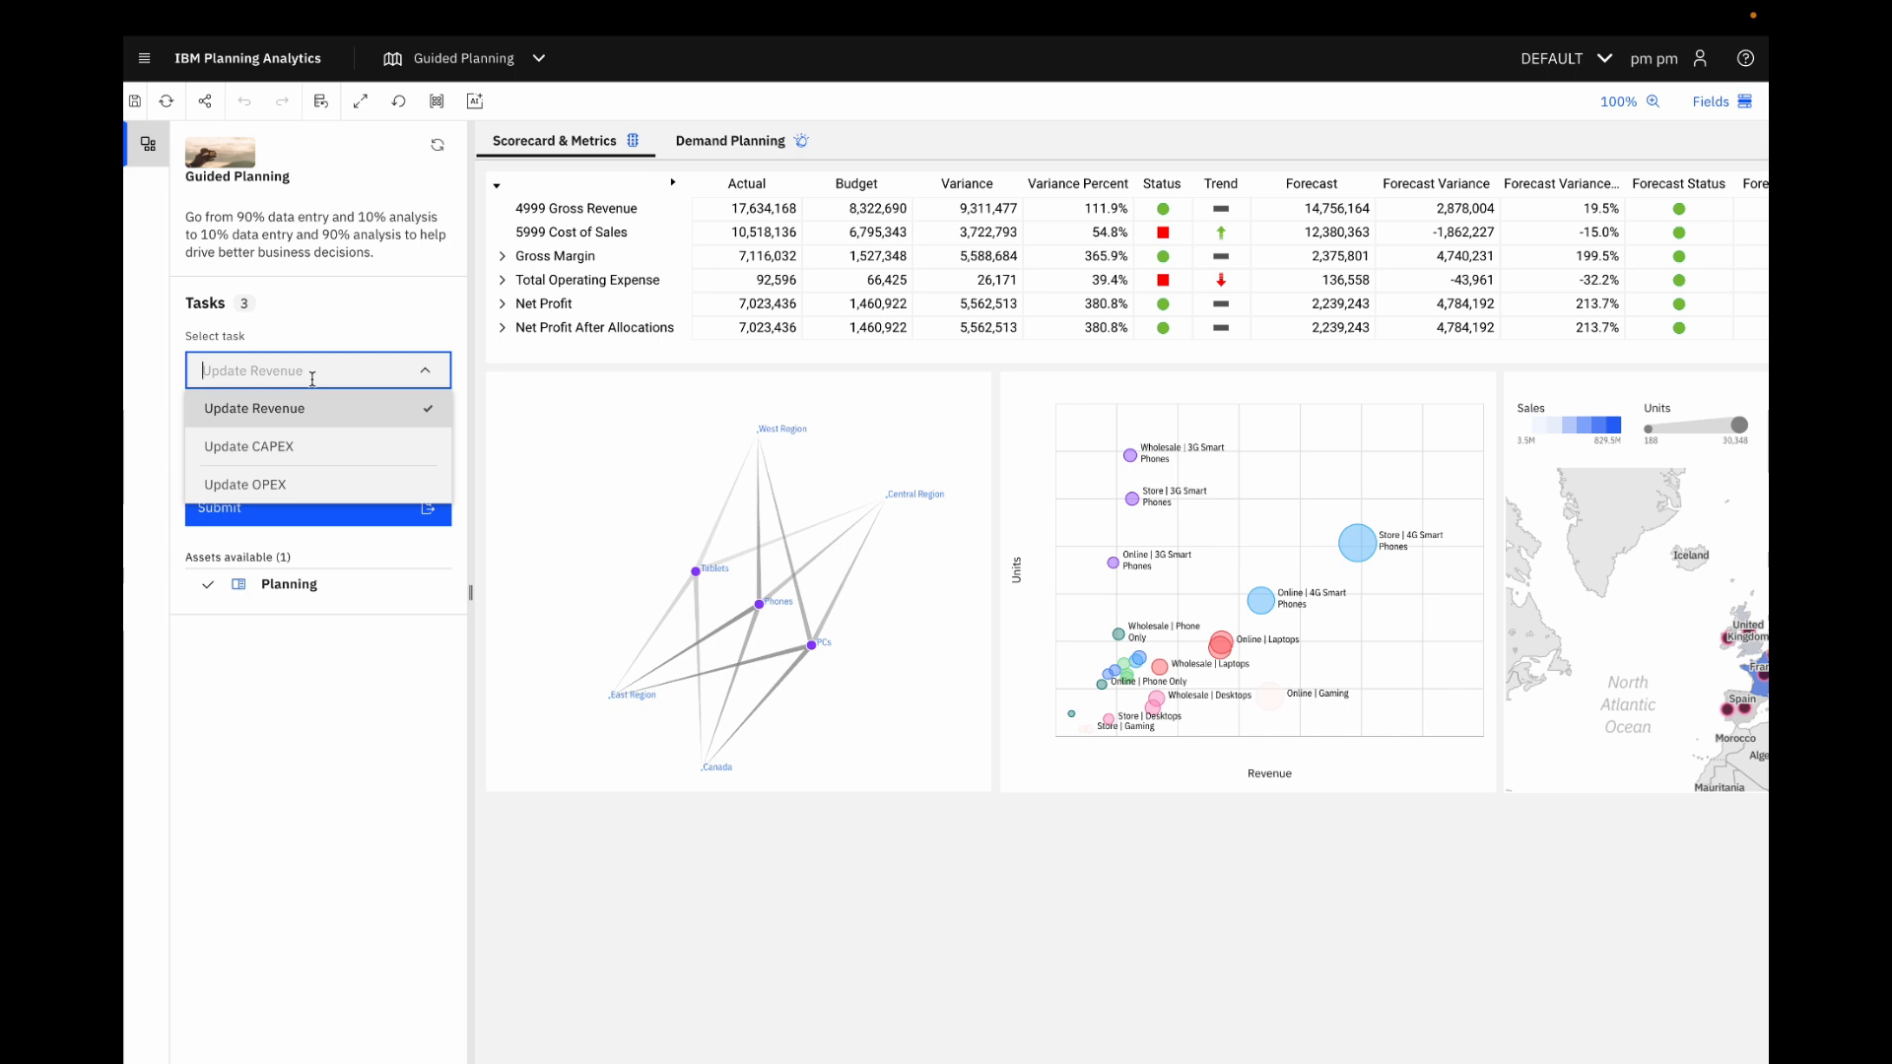
{"action": "left_click", "coordinate": [365, 412]}
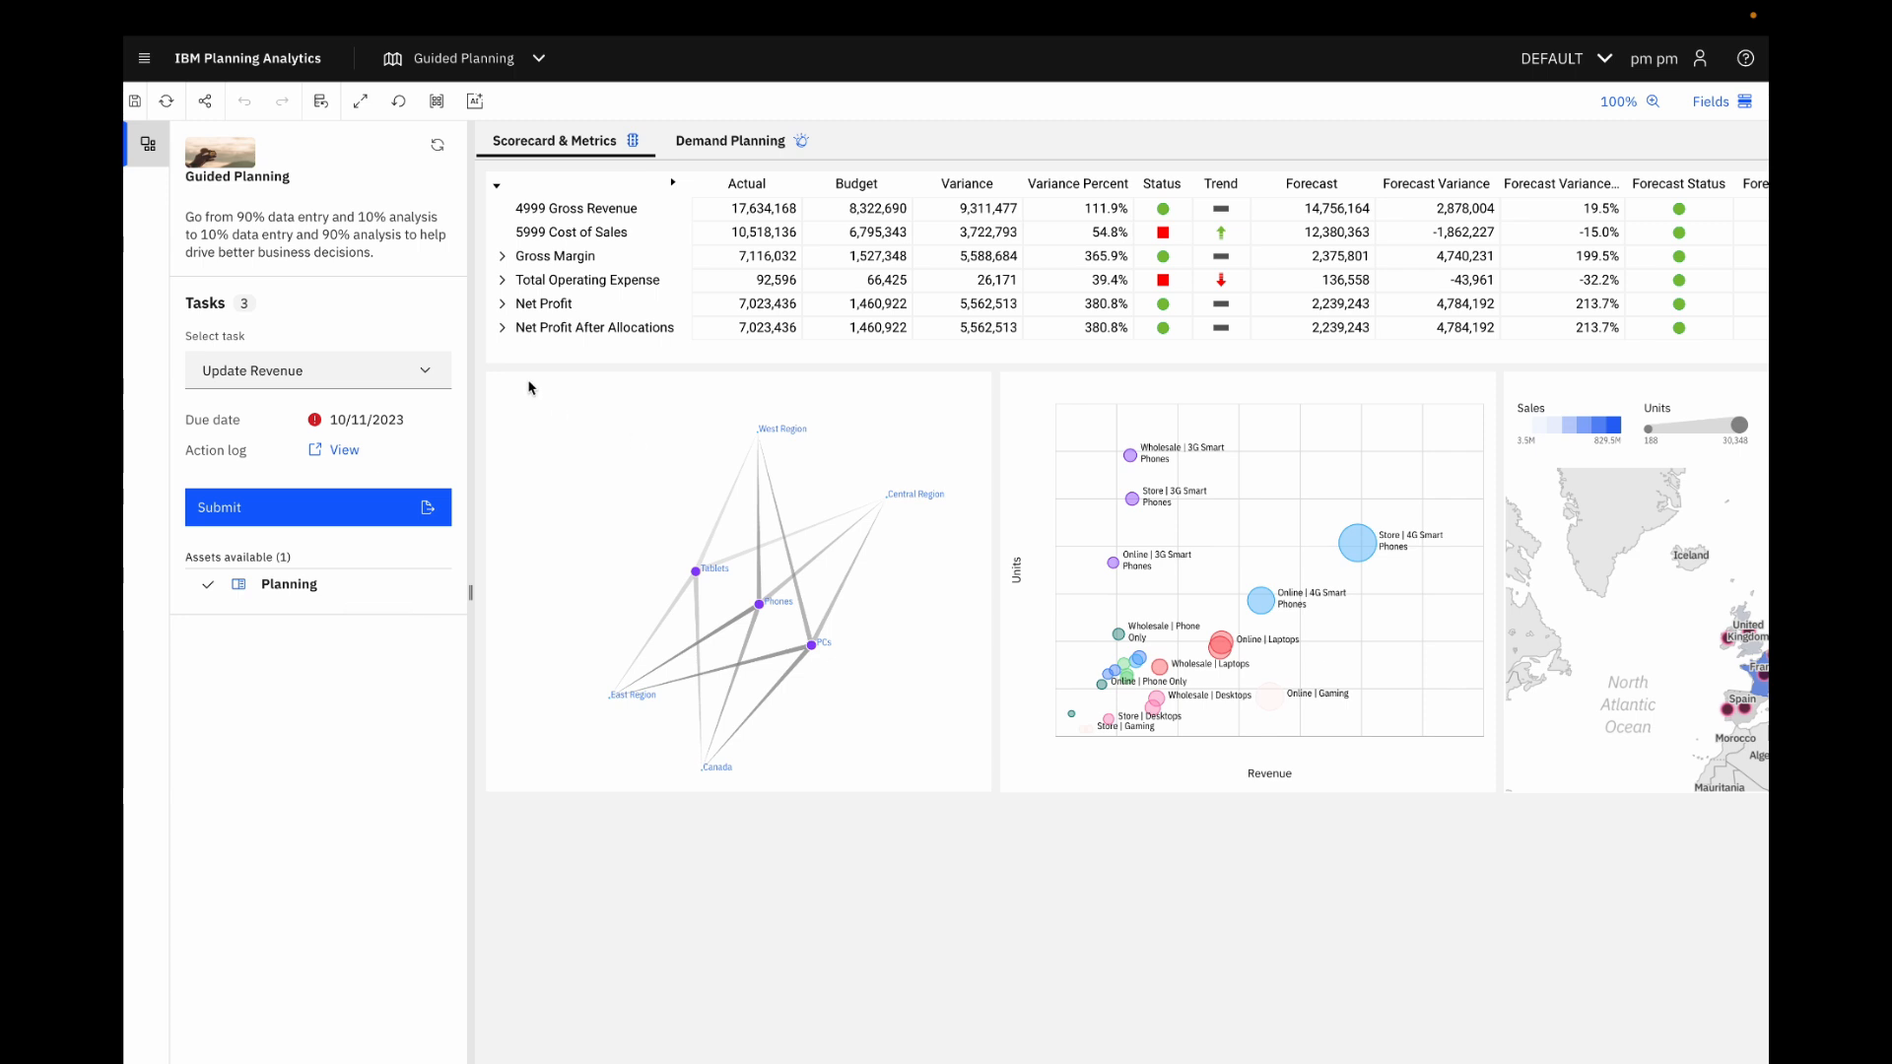
{"action": "left_click", "coordinate": [430, 379]}
{"action": "left_click", "coordinate": [390, 450]}
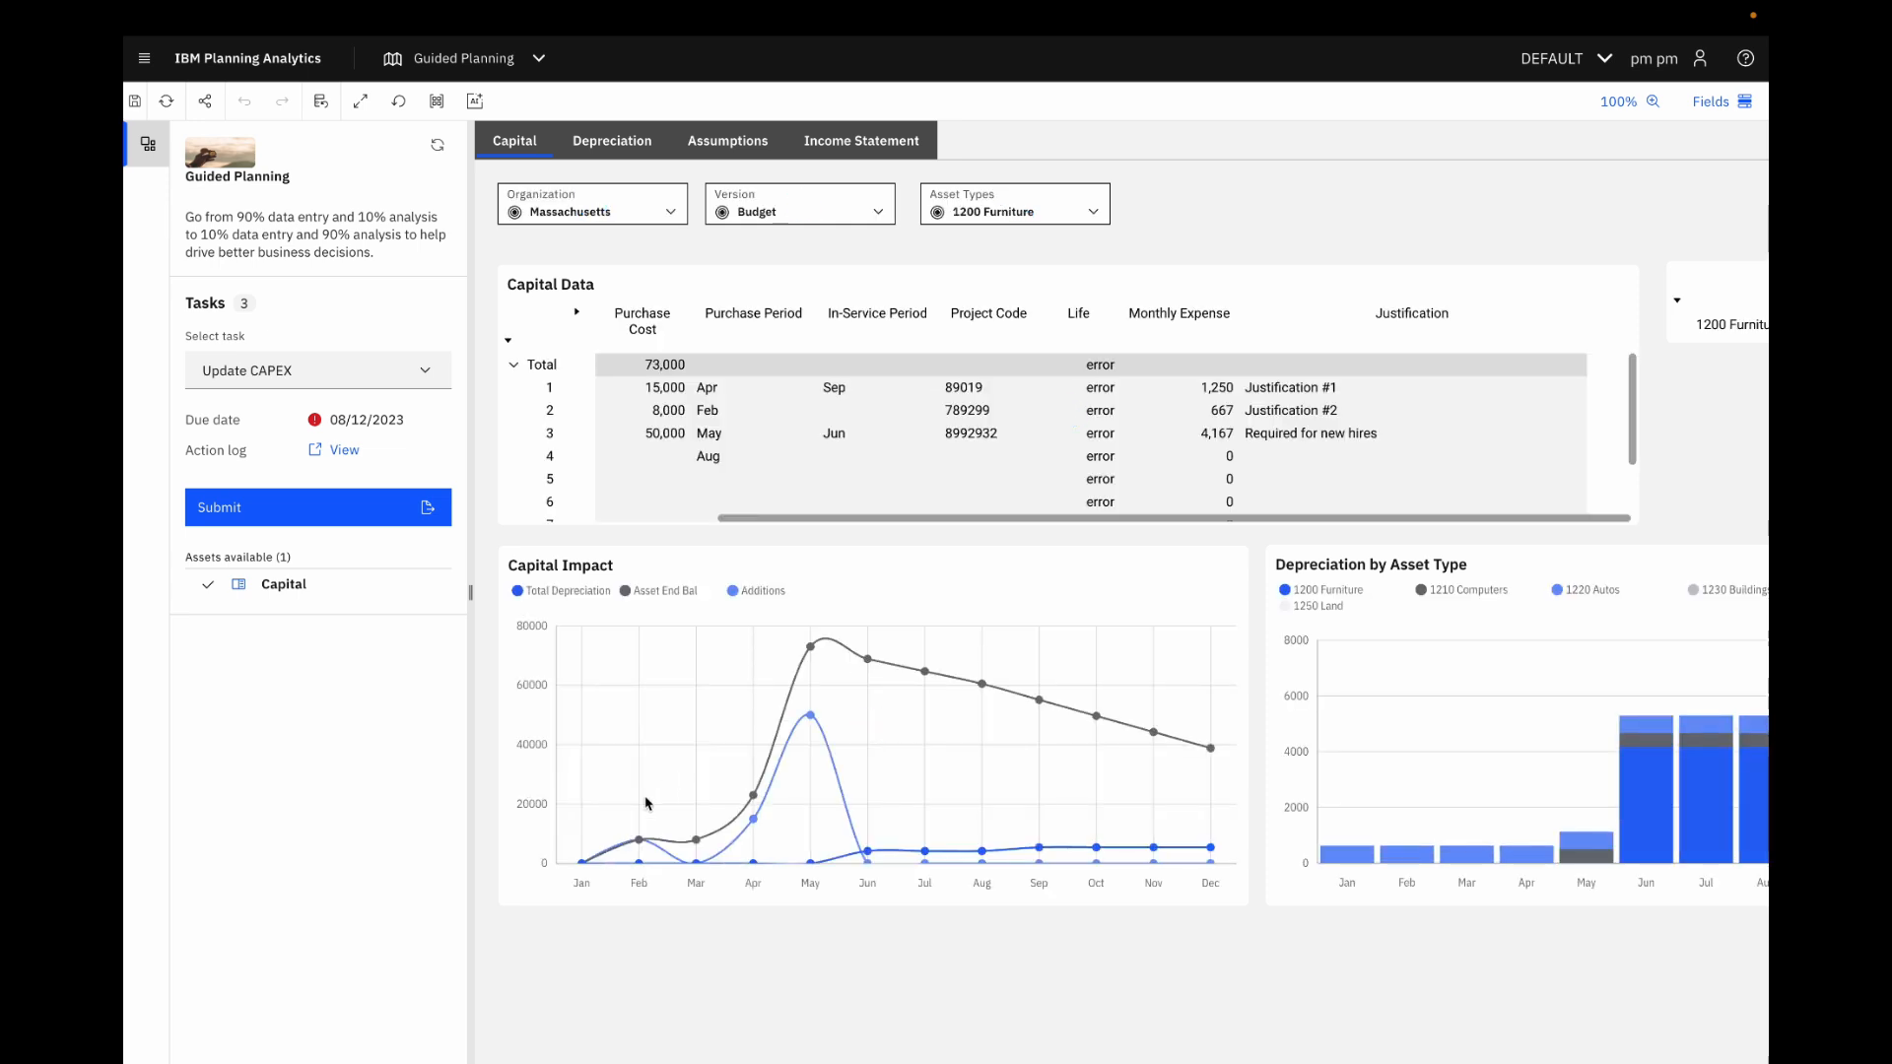
{"action": "left_click", "coordinate": [286, 374]}
{"action": "left_click", "coordinate": [271, 409]}
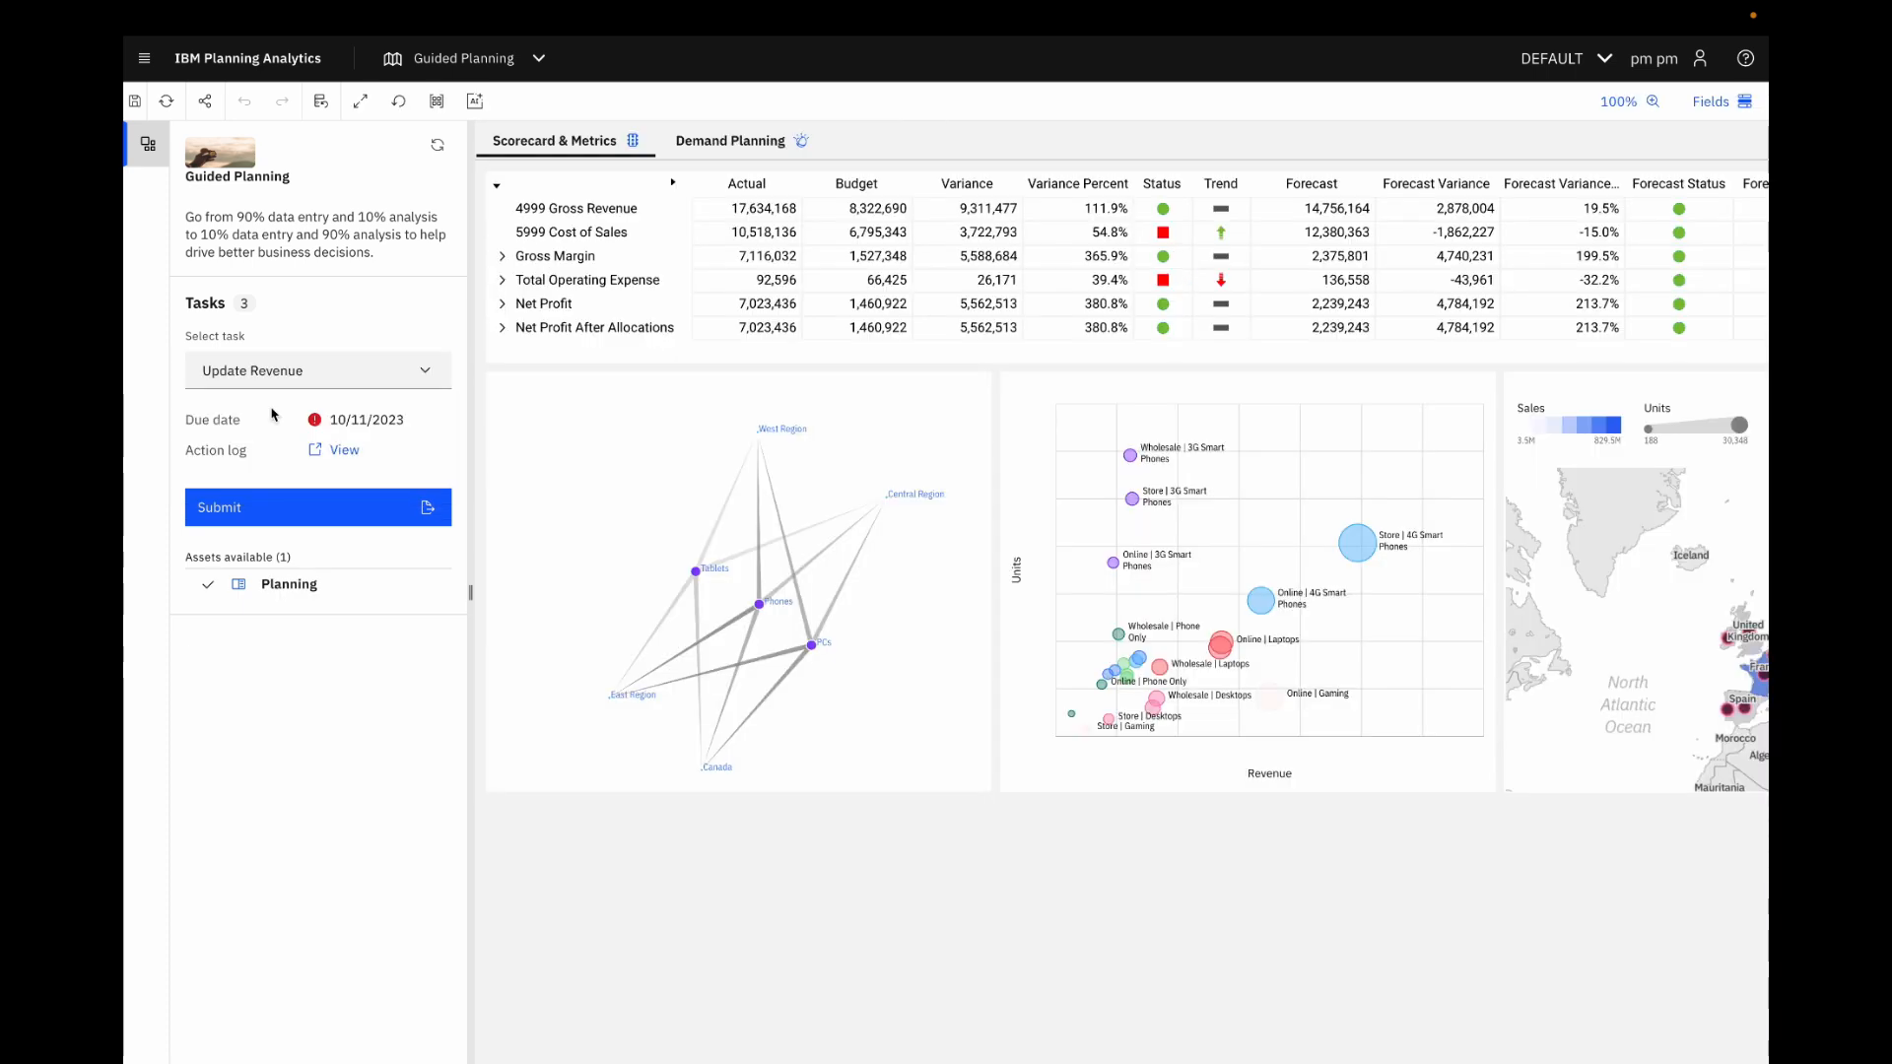
- View the submission form for the Update Revenue task, close it, and hide the task details
{"action": "left_click", "coordinate": [272, 518]}
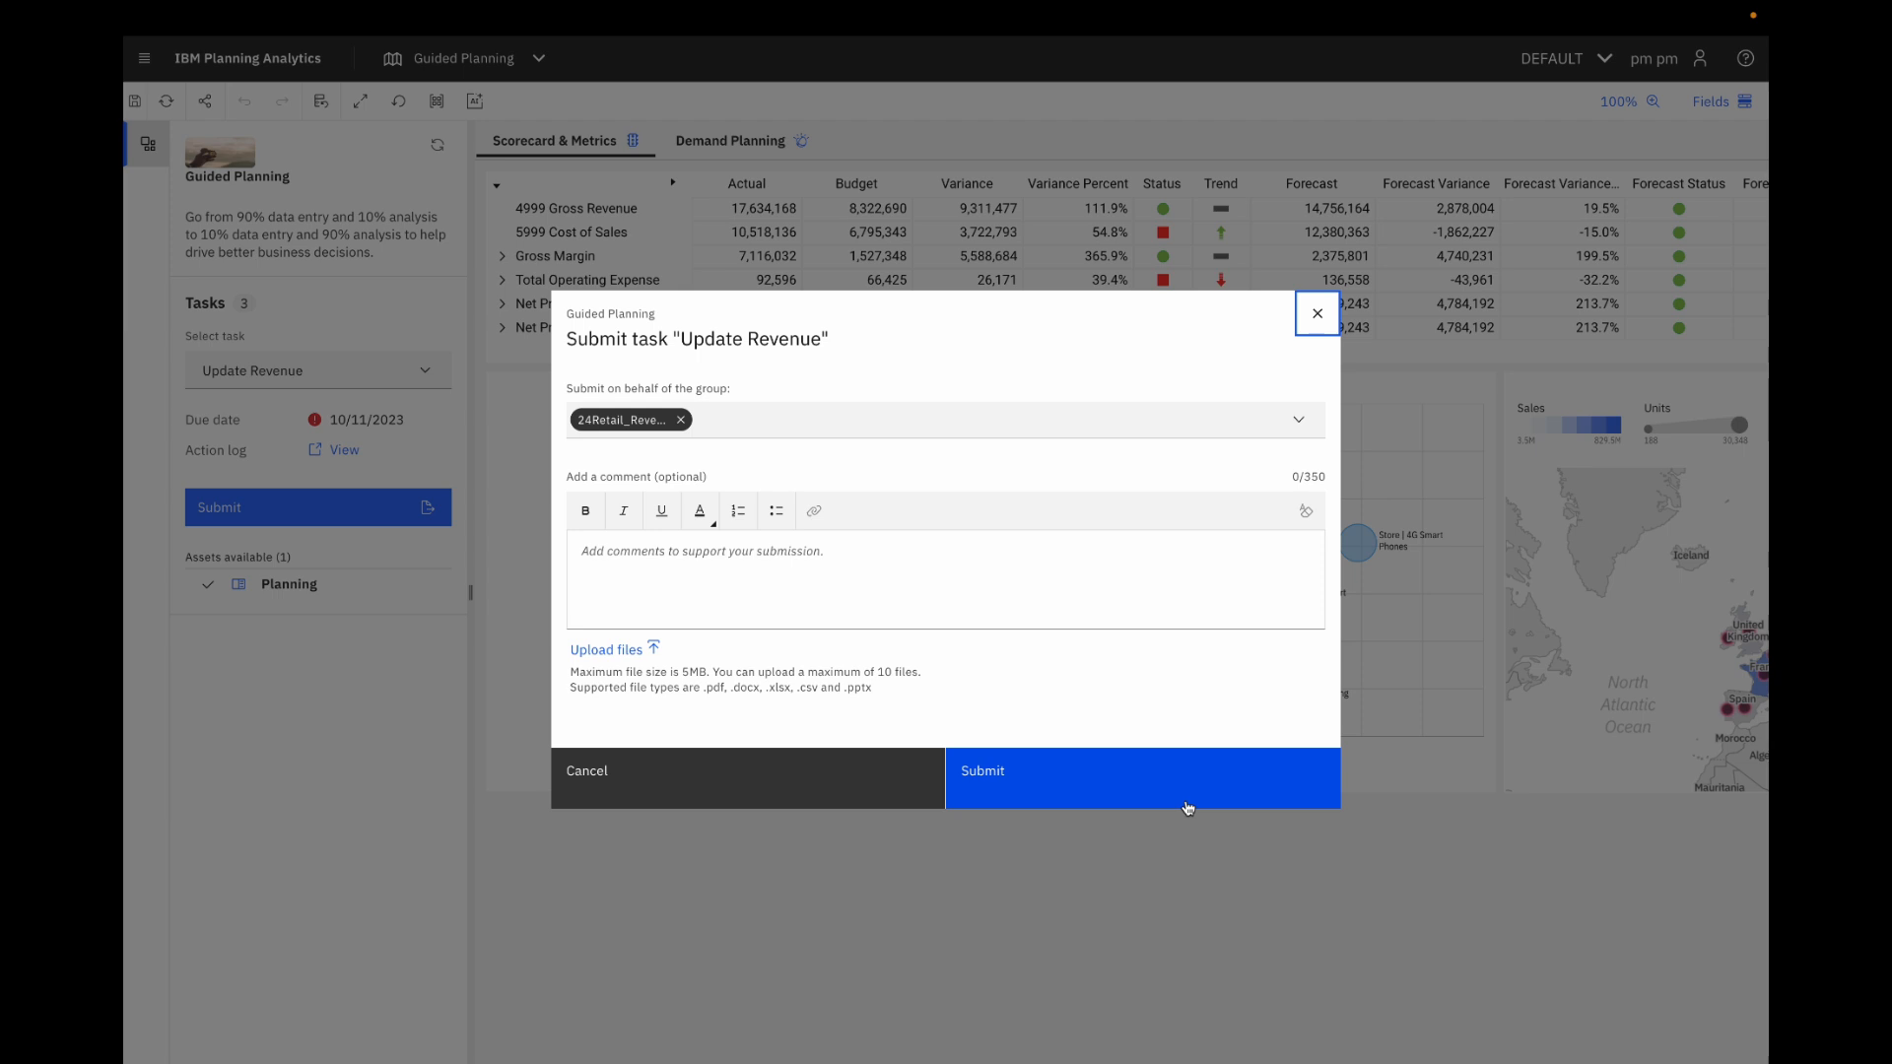
{"action": "left_click", "coordinate": [971, 807]}
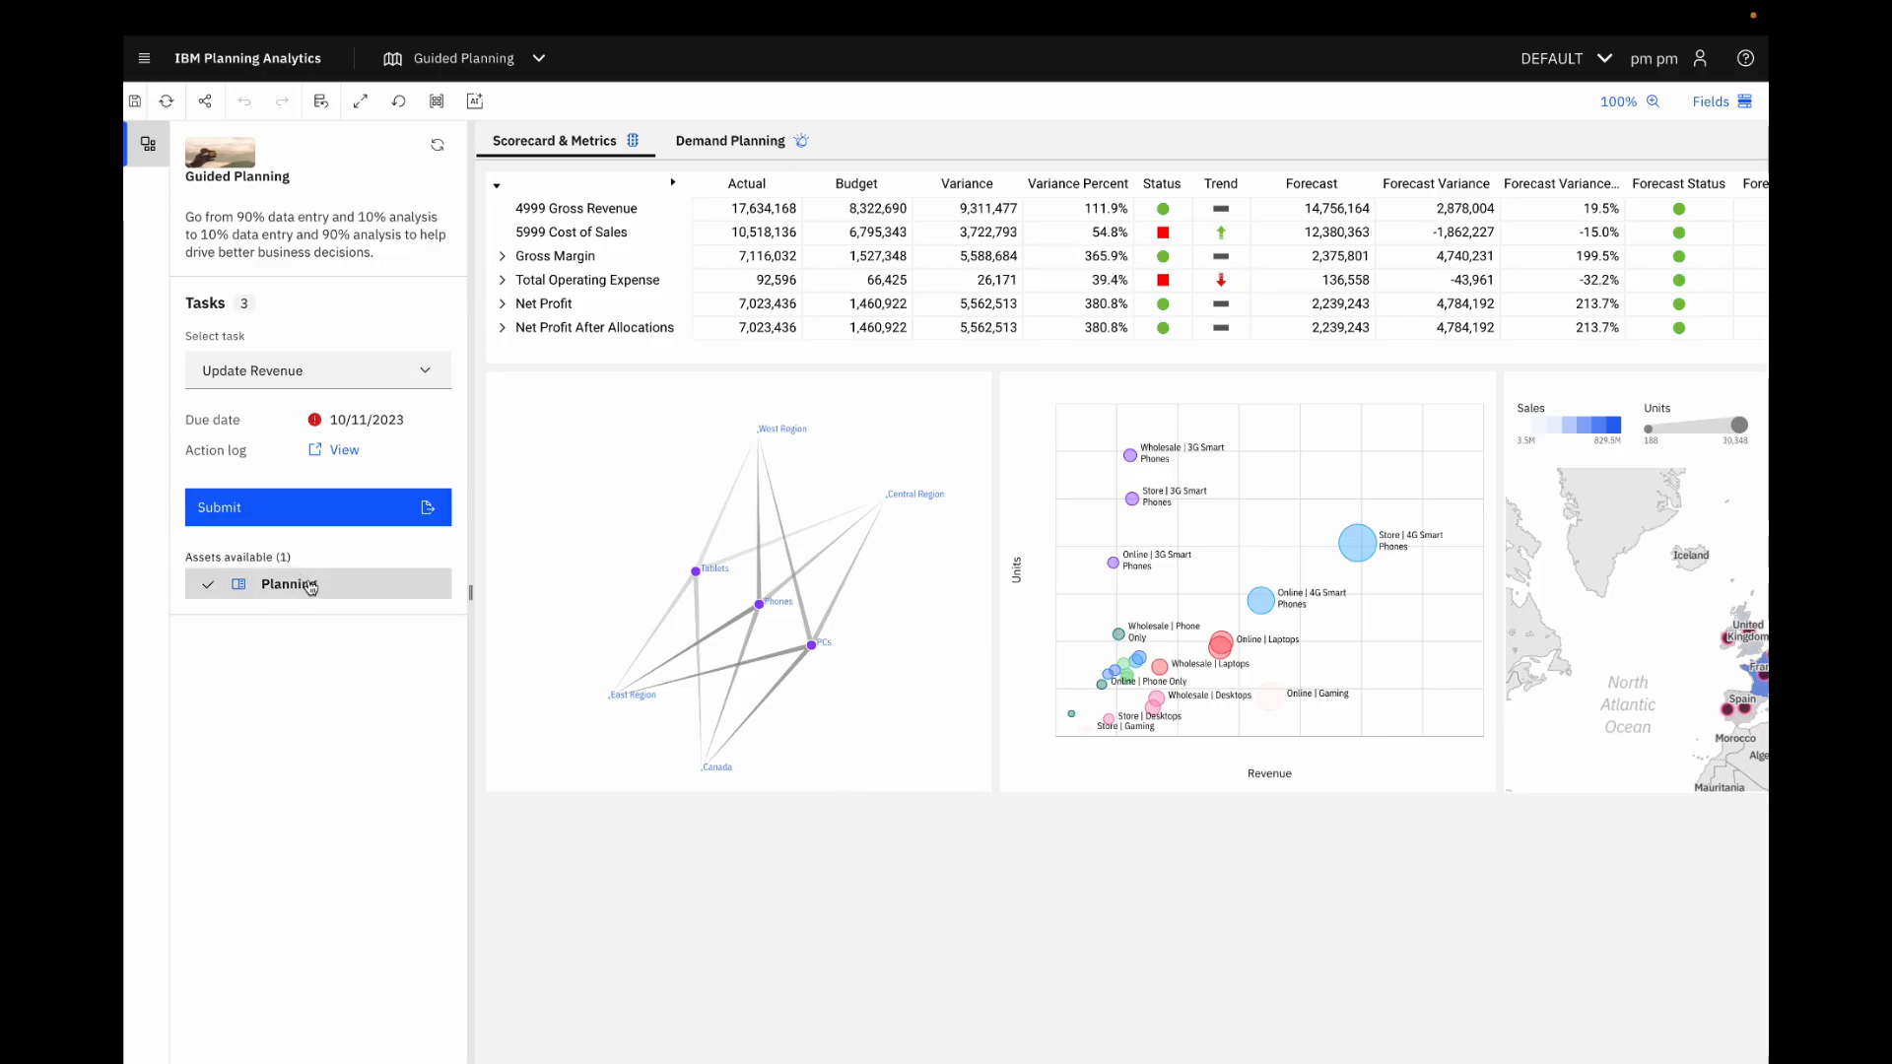
{"action": "left_click", "coordinate": [145, 161]}
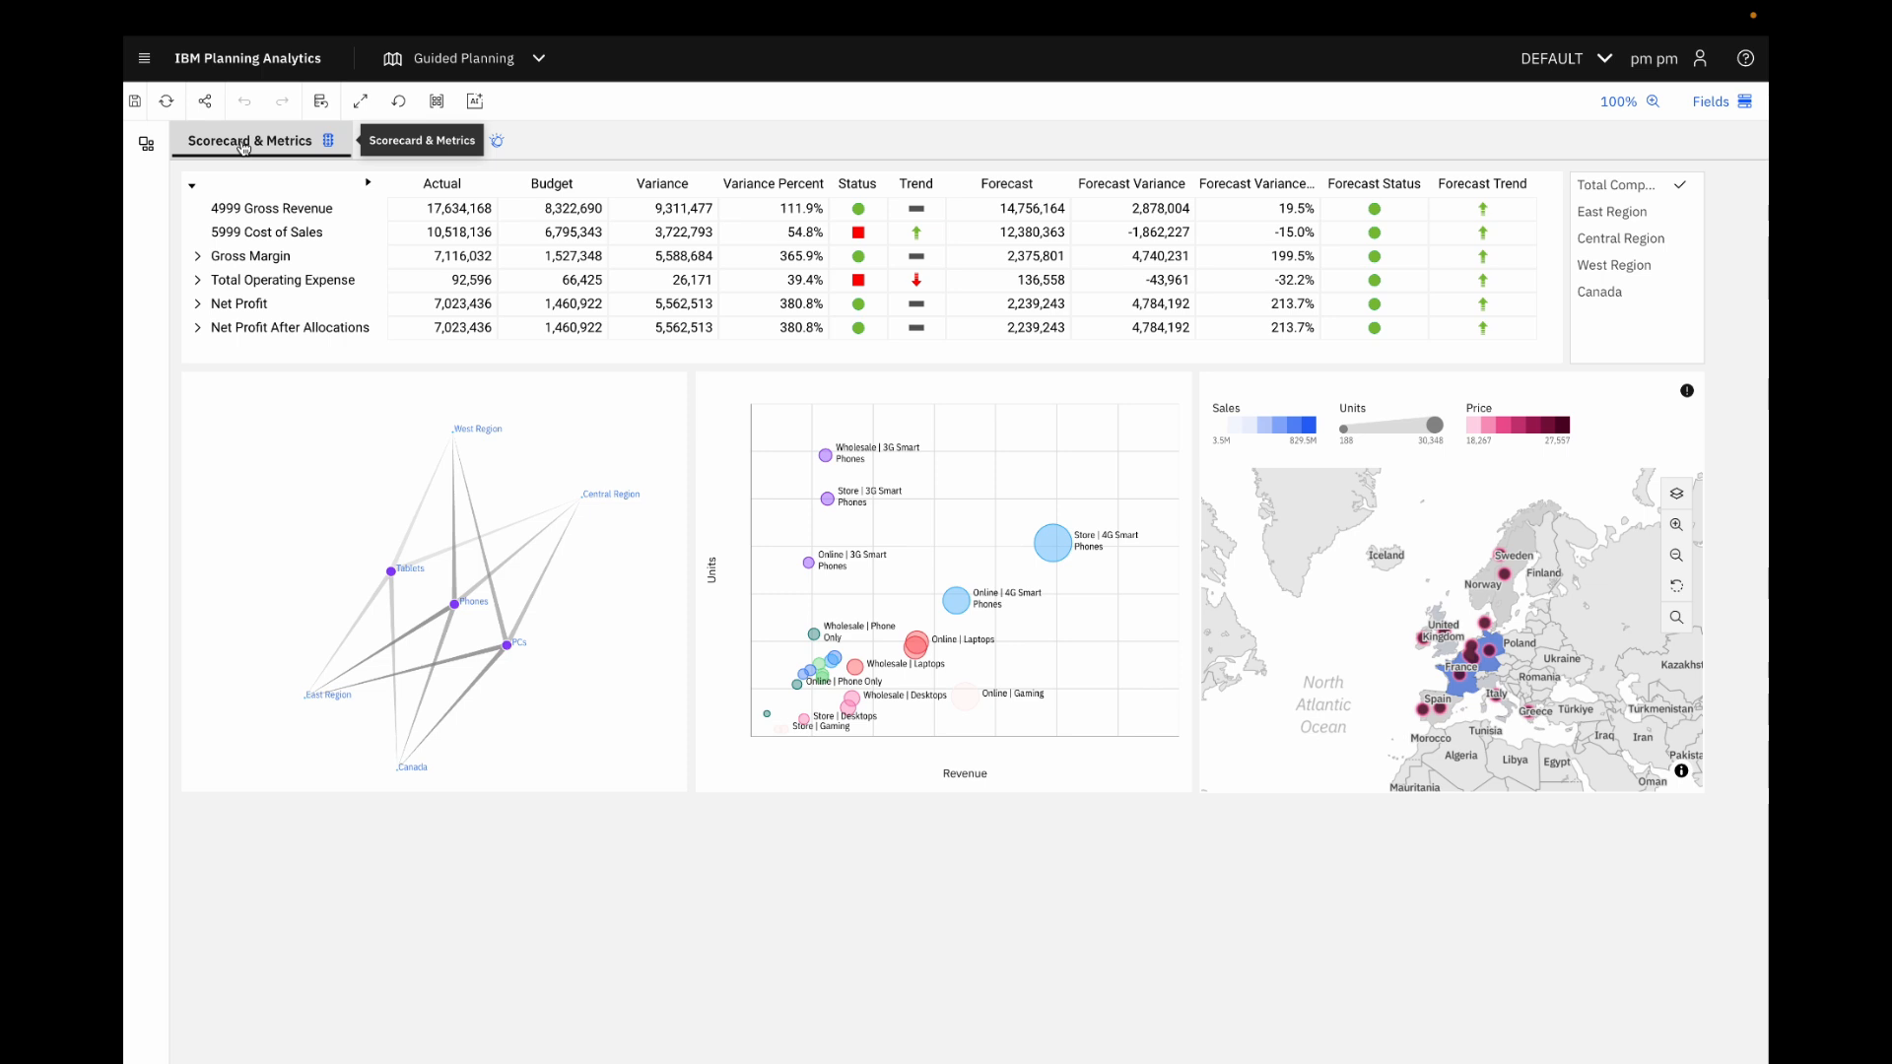
- Expand Total Operating Expense in the scorecard and highlight the Actual, Budget, Variance, Variance Percent and Status columns in turn
{"action": "left_click", "coordinate": [274, 189]}
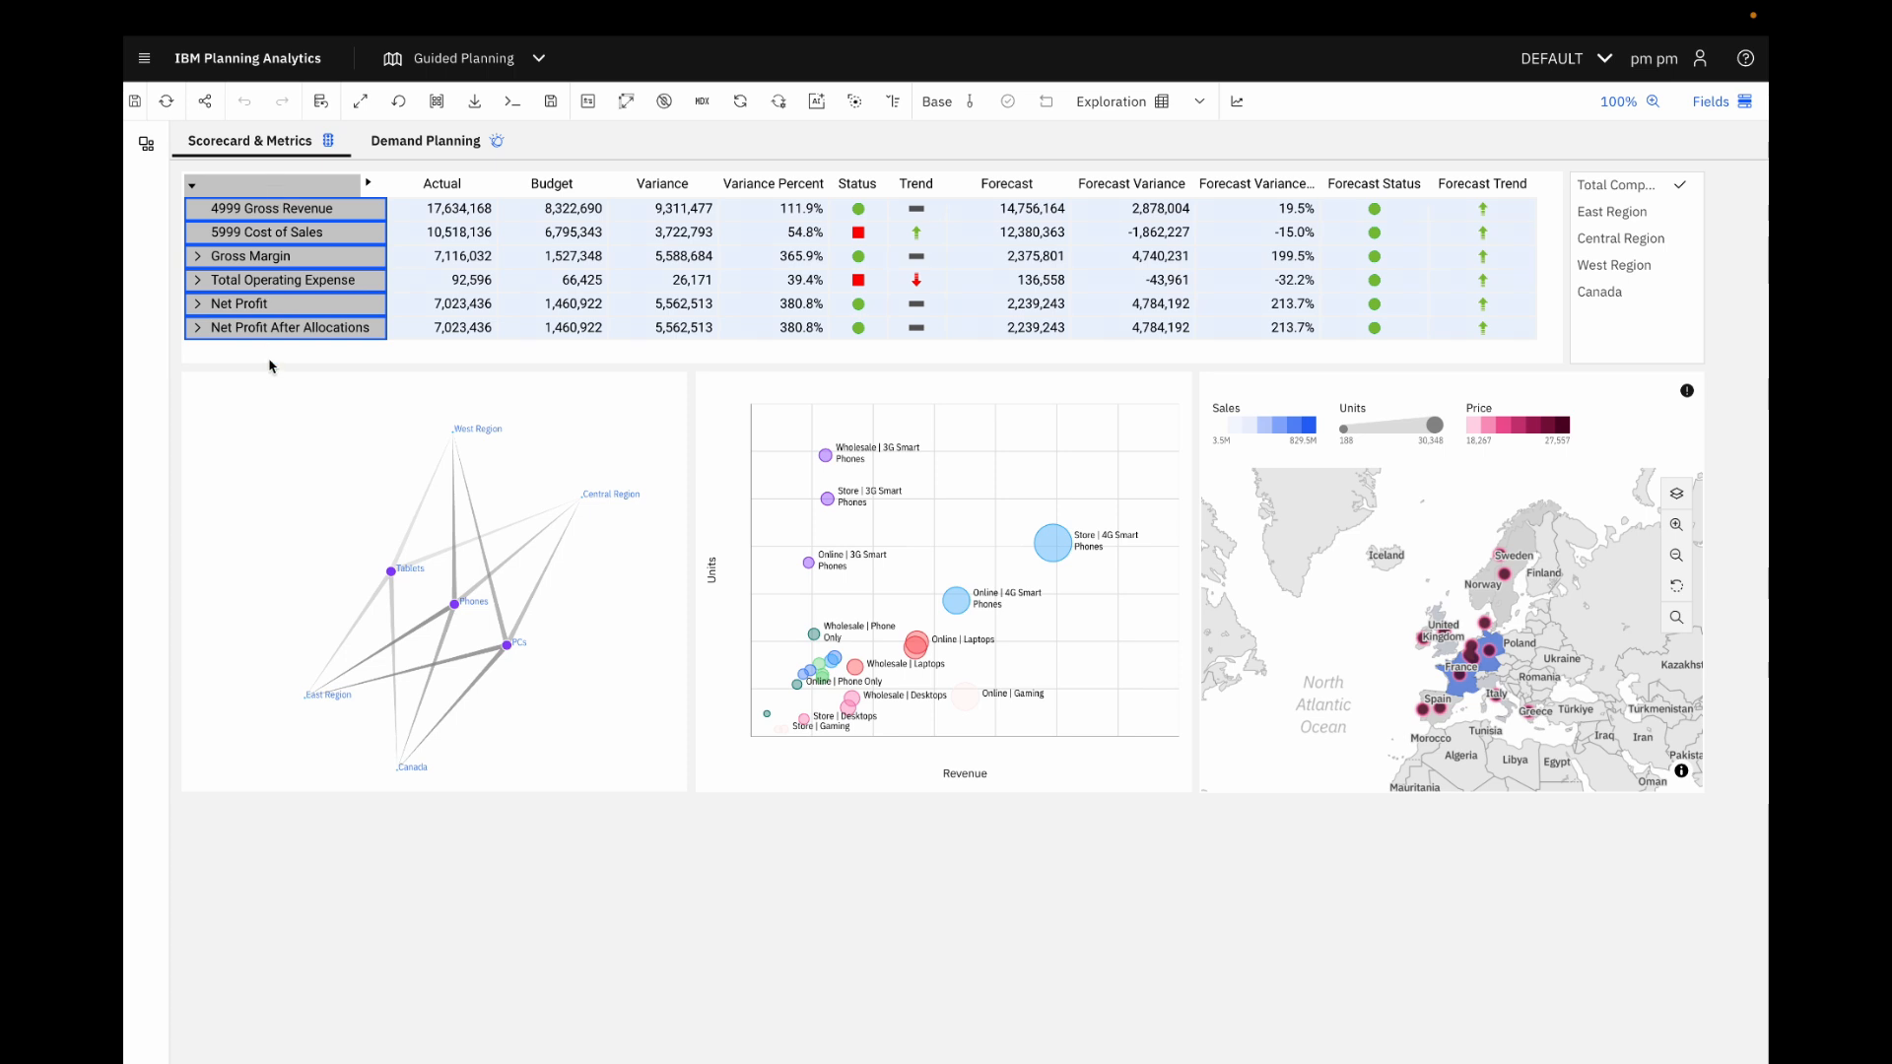
{"action": "left_click", "coordinate": [197, 282]}
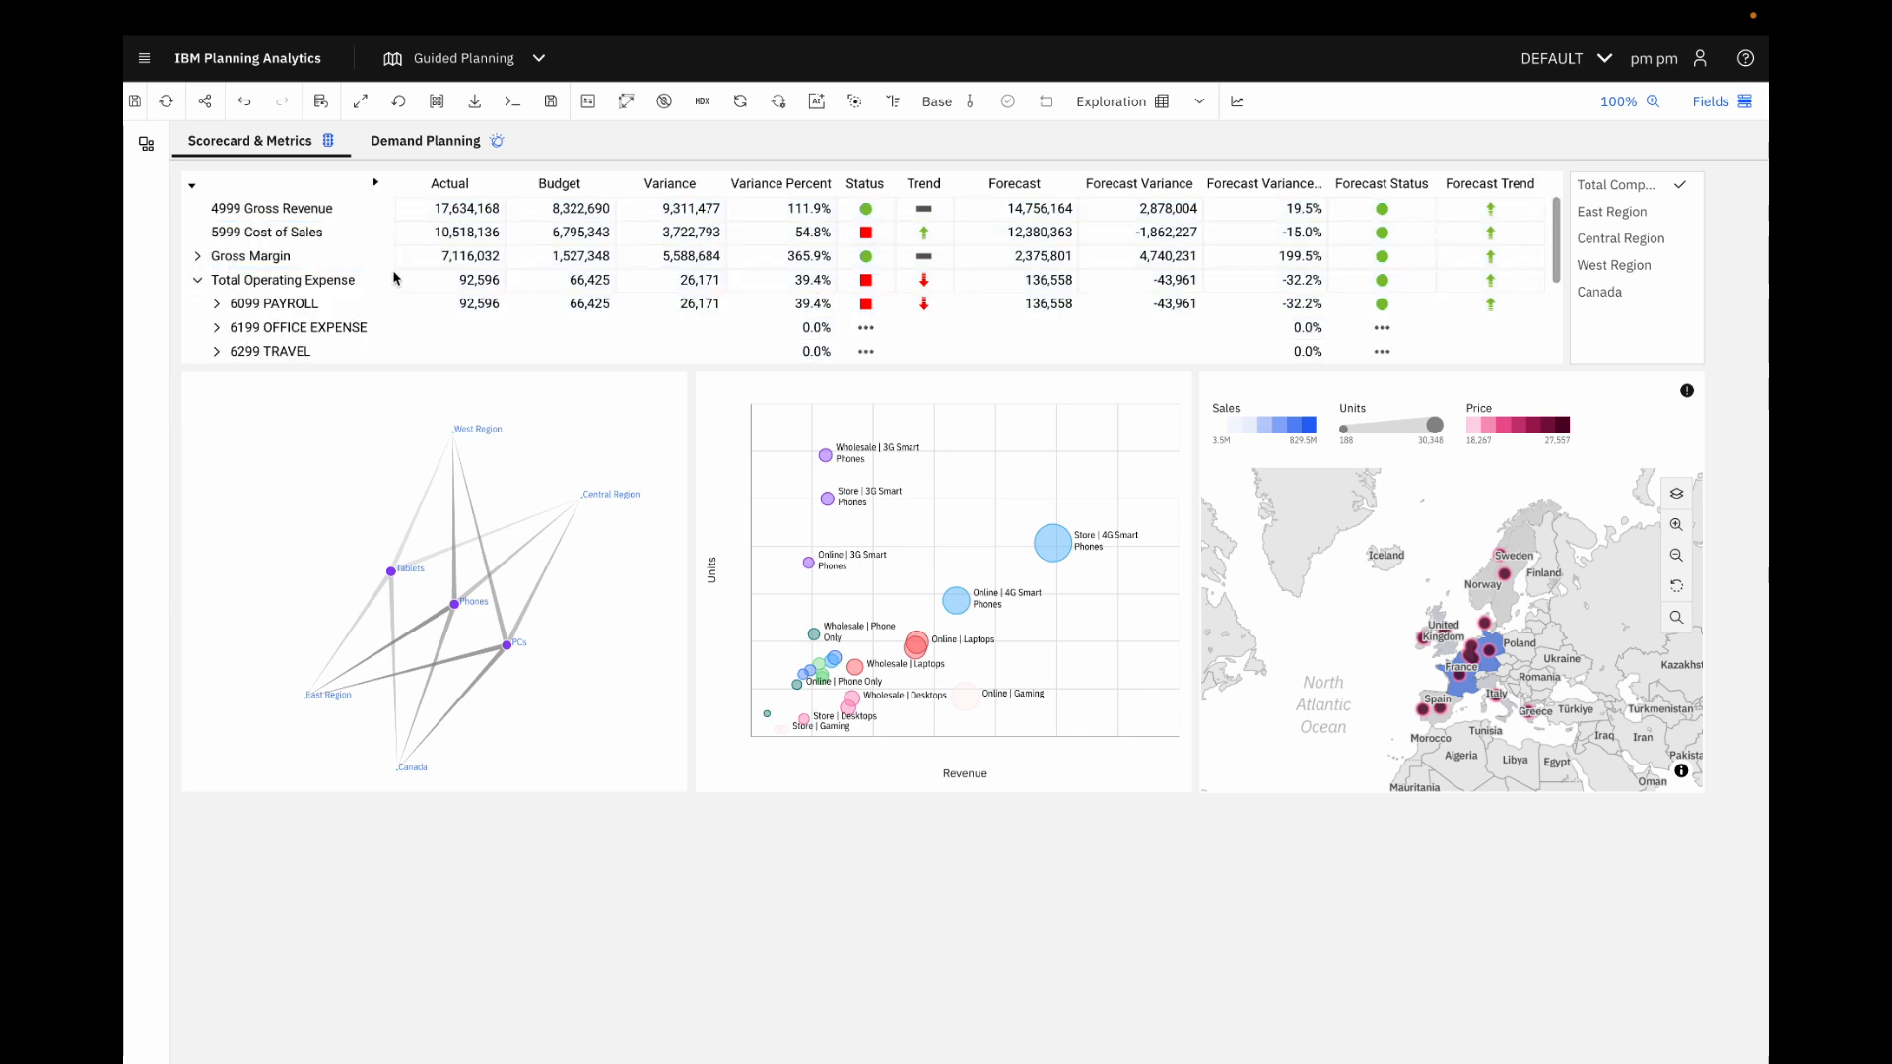
{"action": "left_click", "coordinate": [461, 183]}
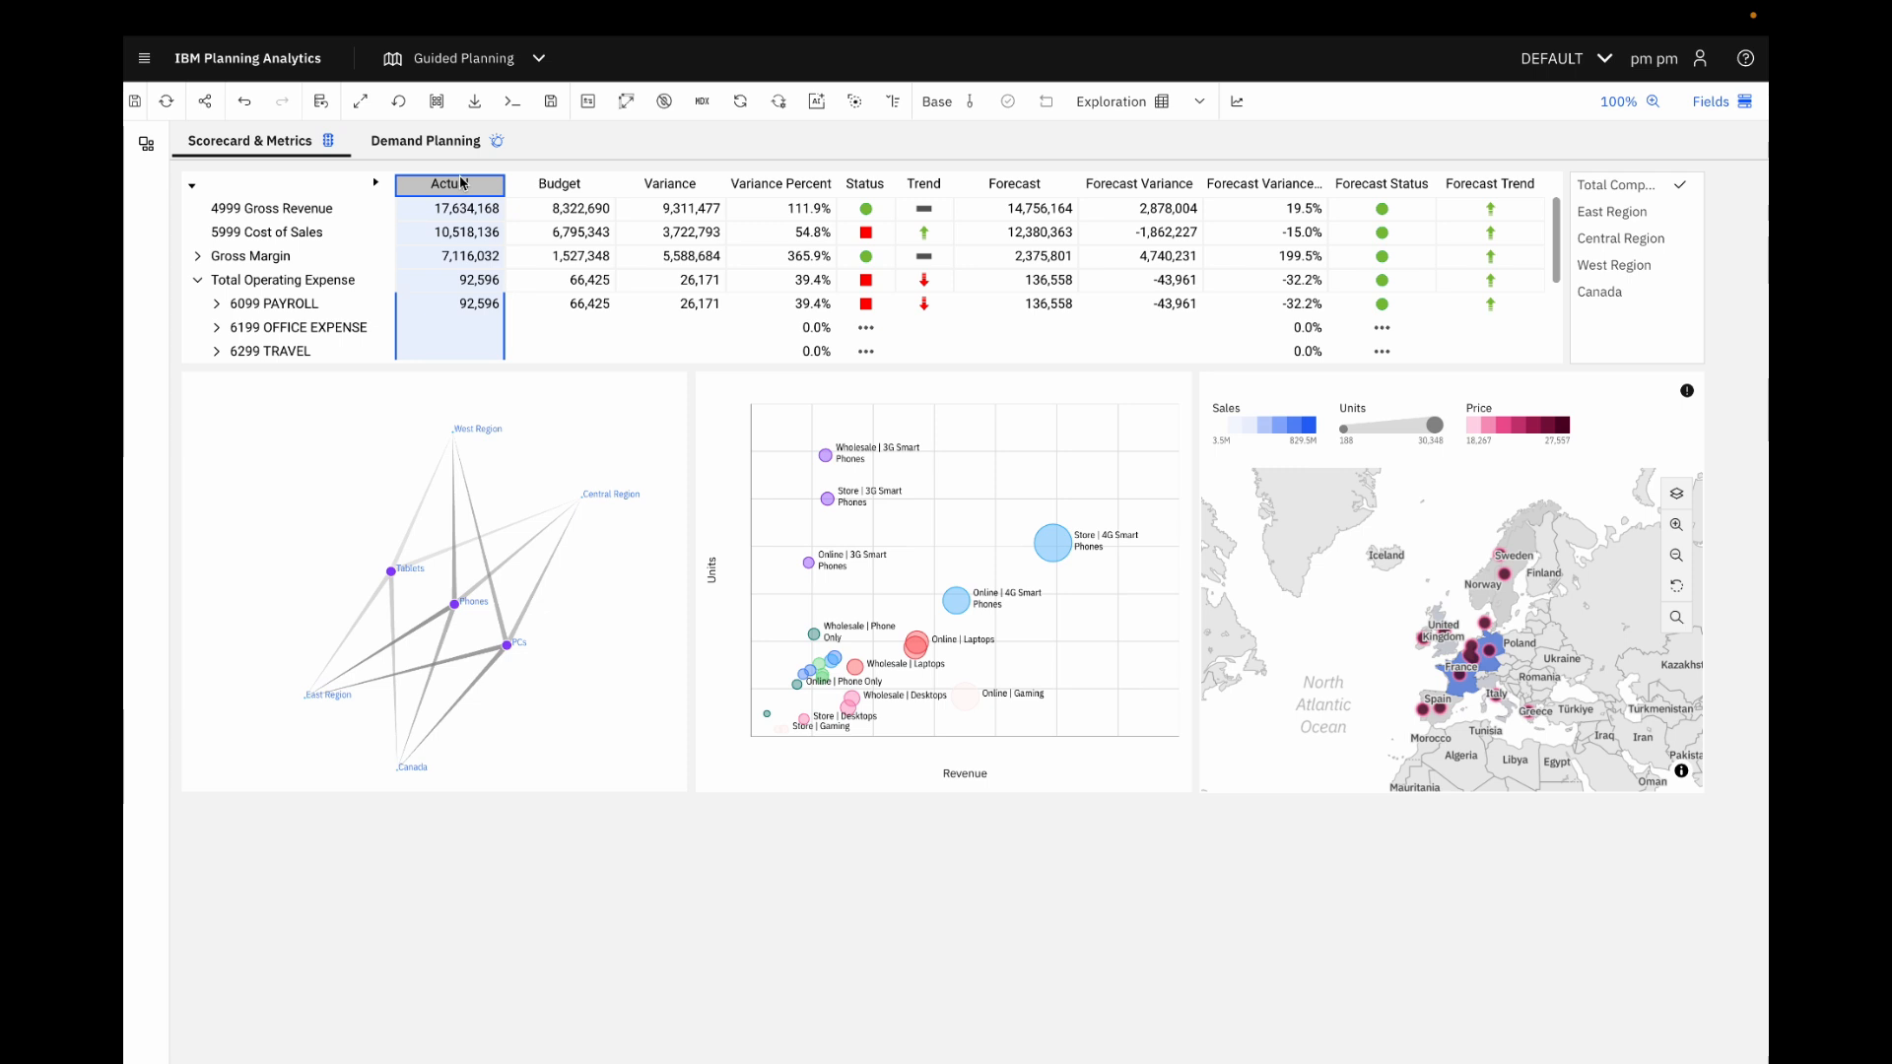
{"action": "left_click", "coordinate": [541, 185]}
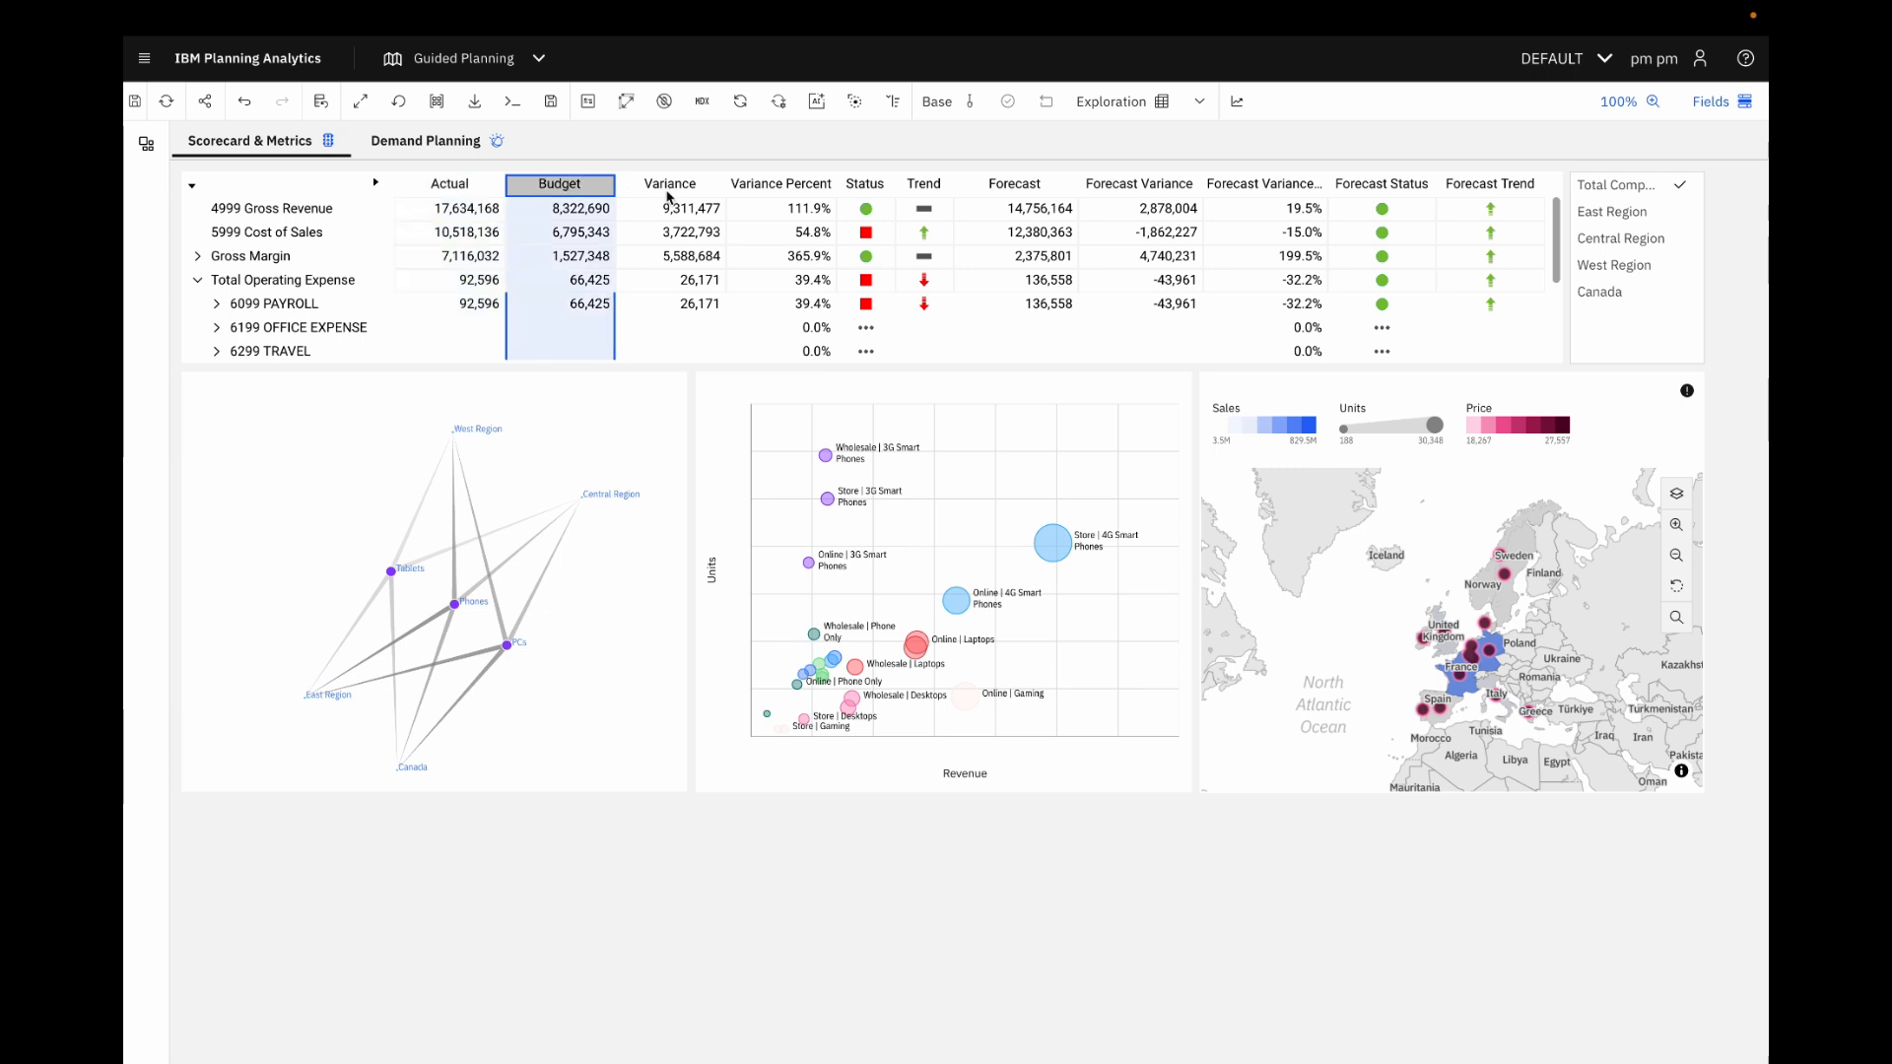
{"action": "left_click", "coordinate": [672, 187]}
{"action": "left_click", "coordinate": [802, 187]}
{"action": "left_click", "coordinate": [867, 185]}
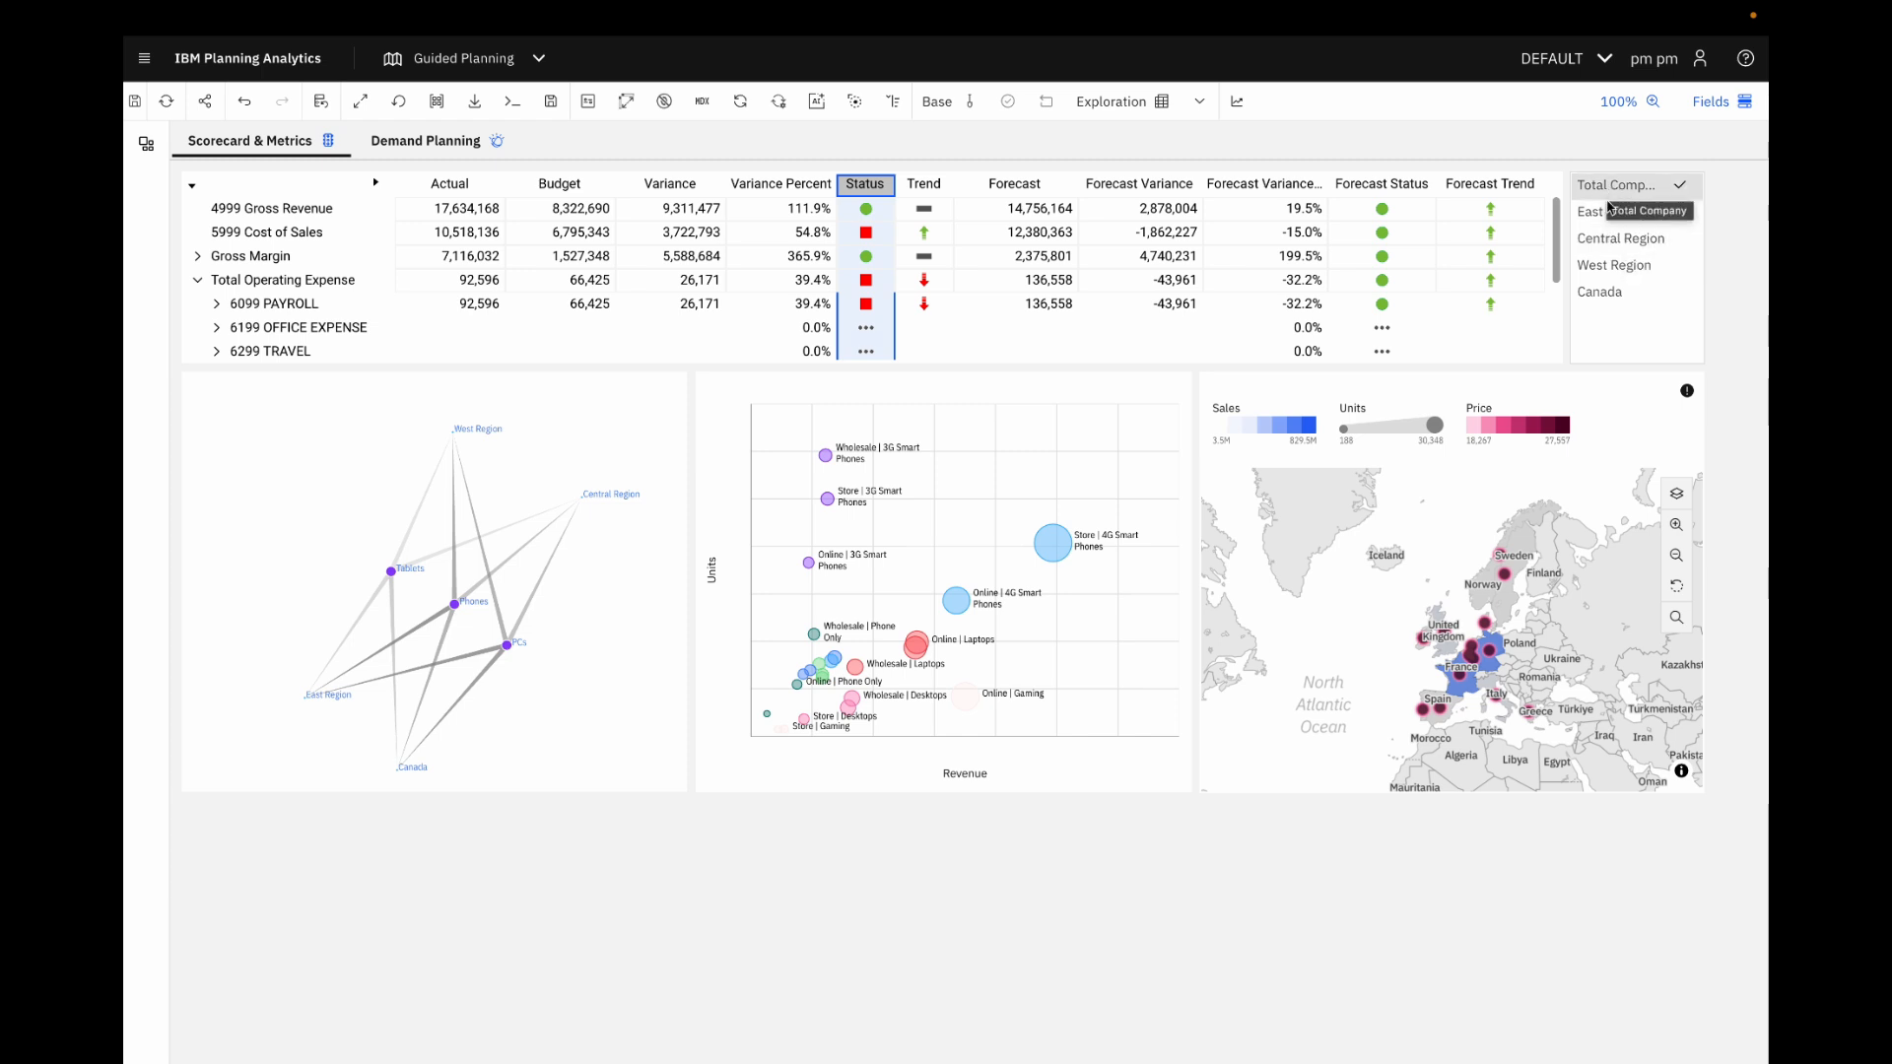
- Filter the dashboard by East Region, Central Region and Canada in turn, and return it to Total Company
{"action": "left_click", "coordinate": [1612, 211]}
{"action": "left_click", "coordinate": [1606, 239]}
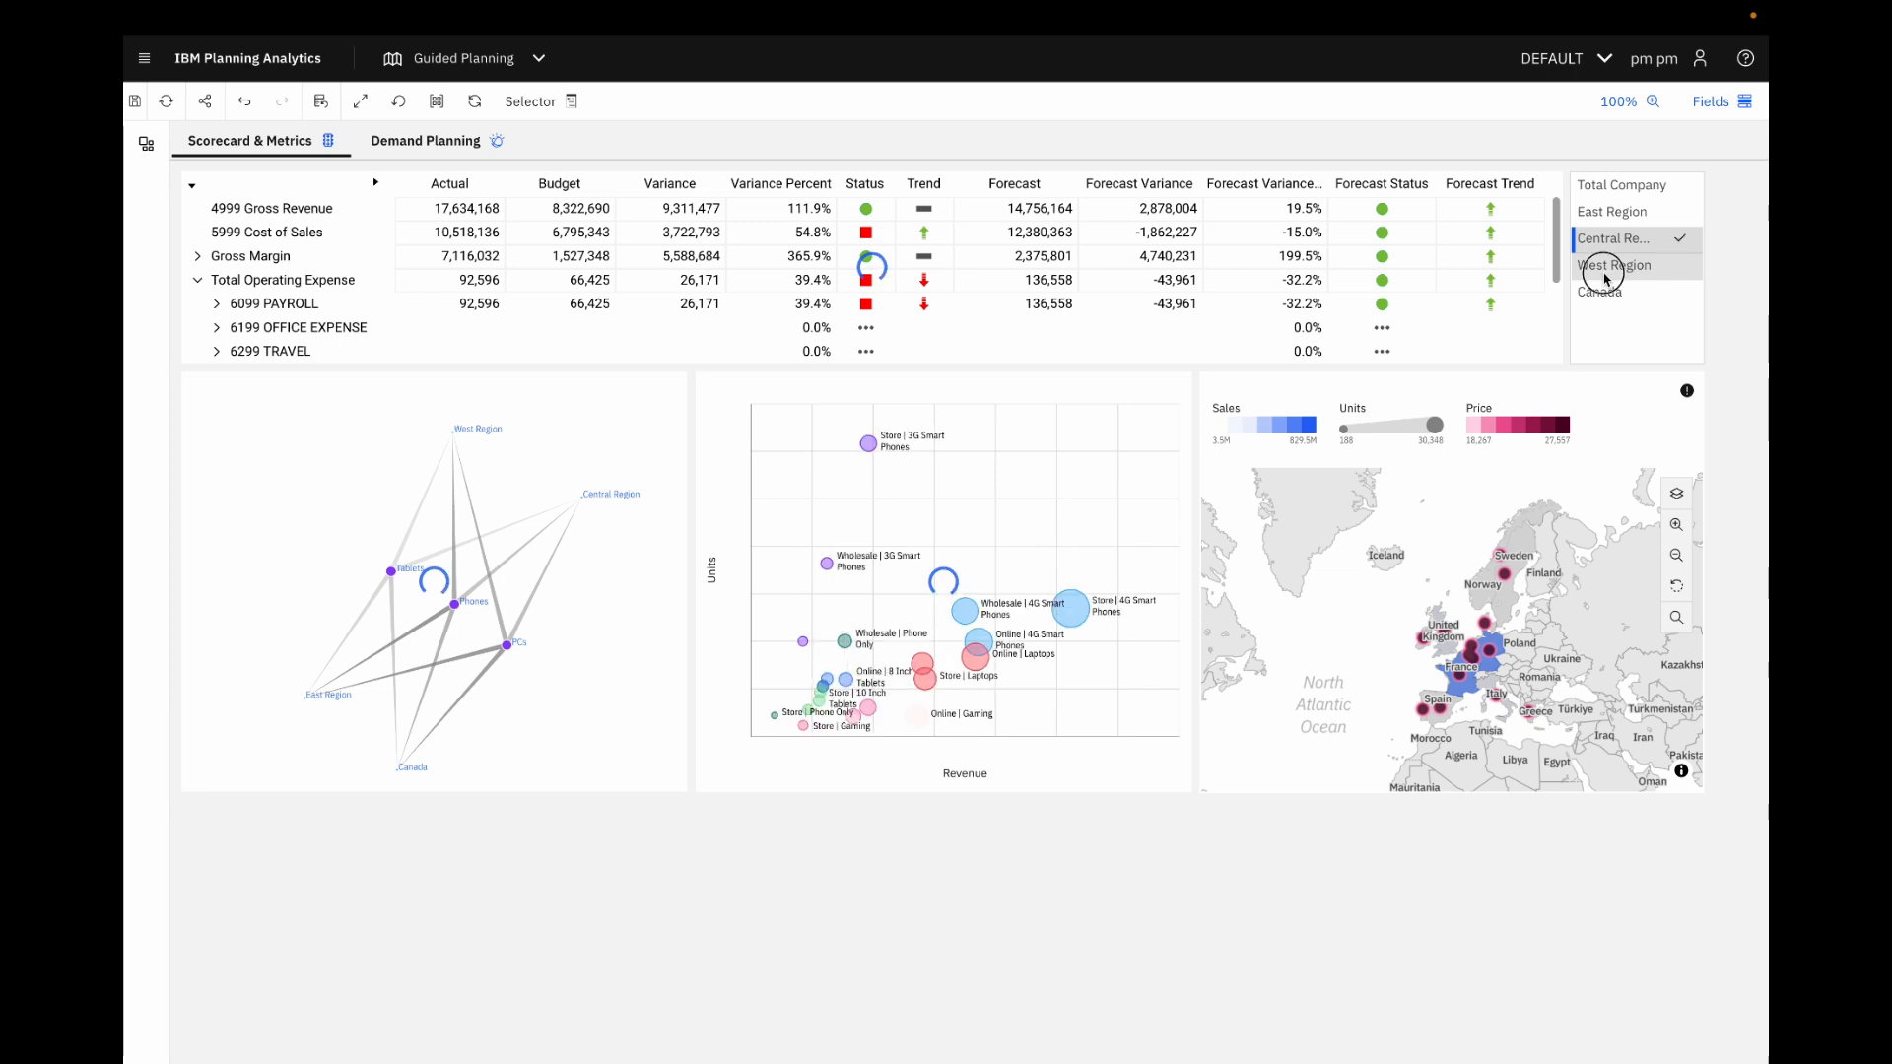
{"action": "left_click", "coordinate": [1601, 291]}
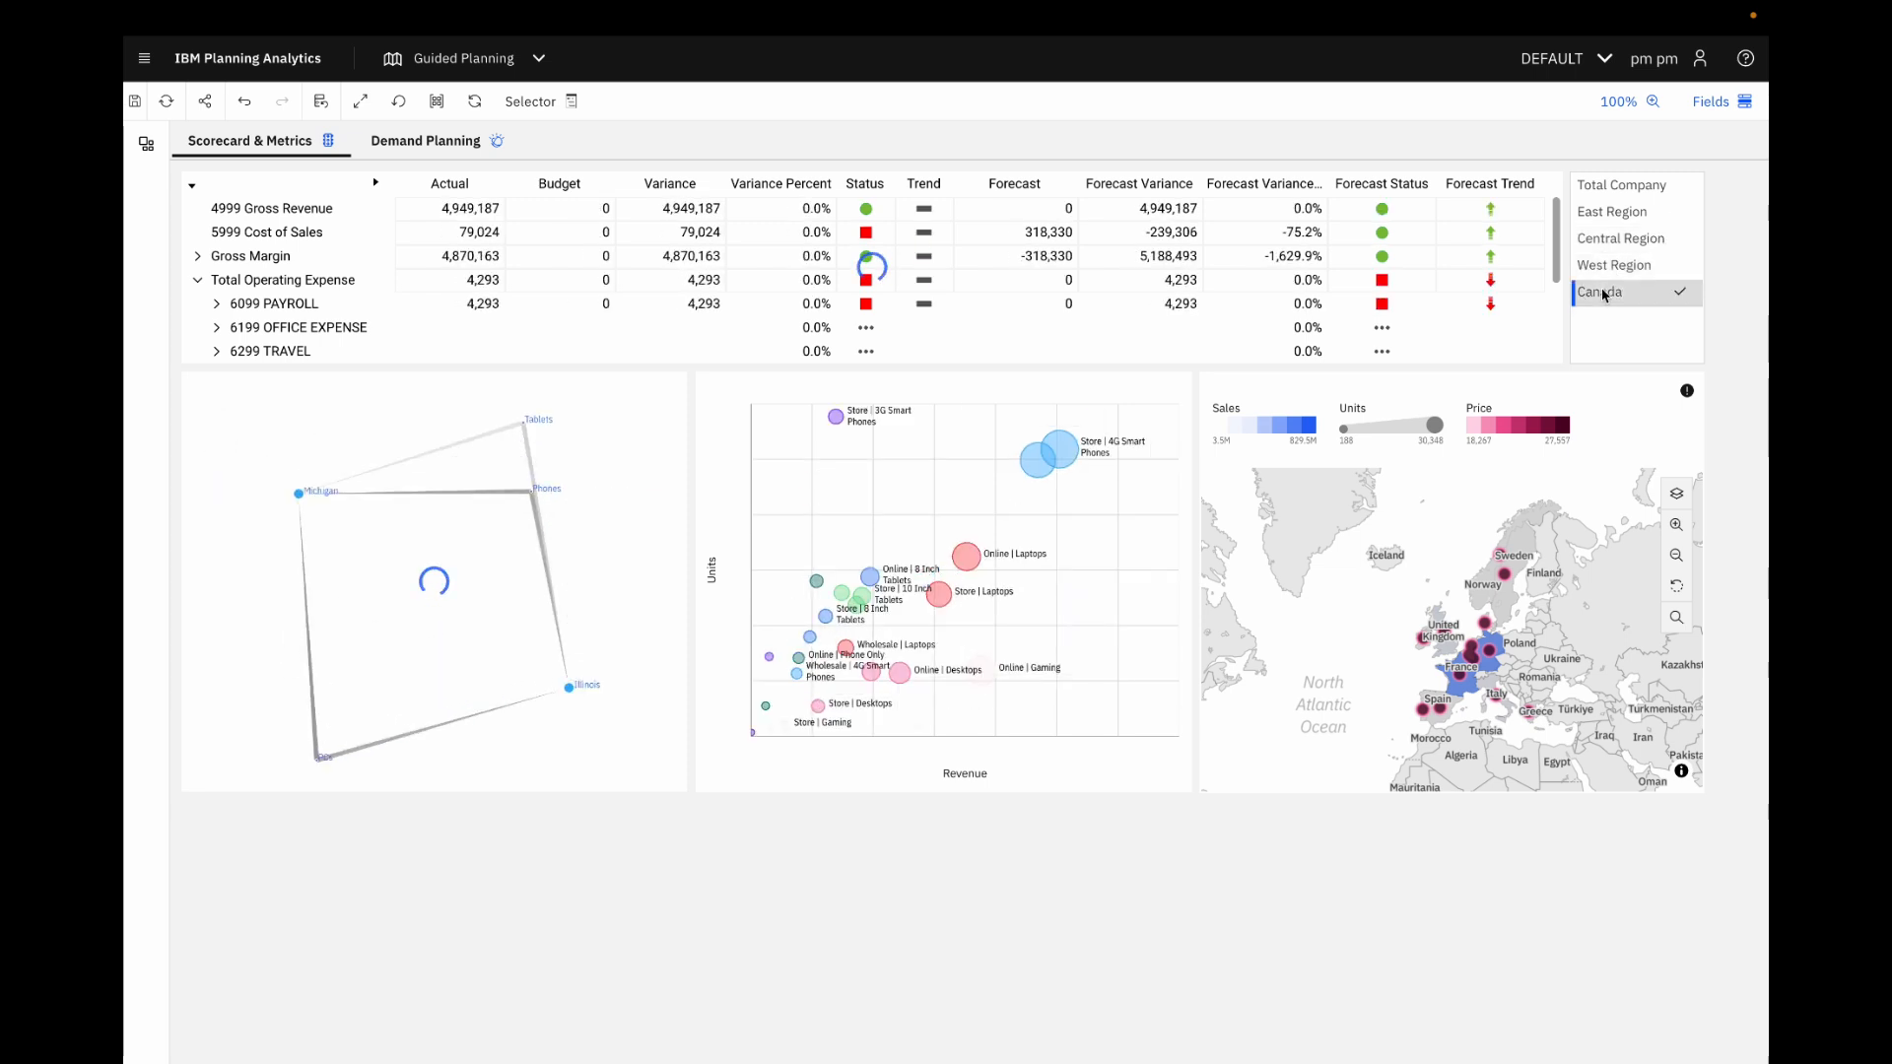
{"action": "left_click", "coordinate": [1604, 187]}
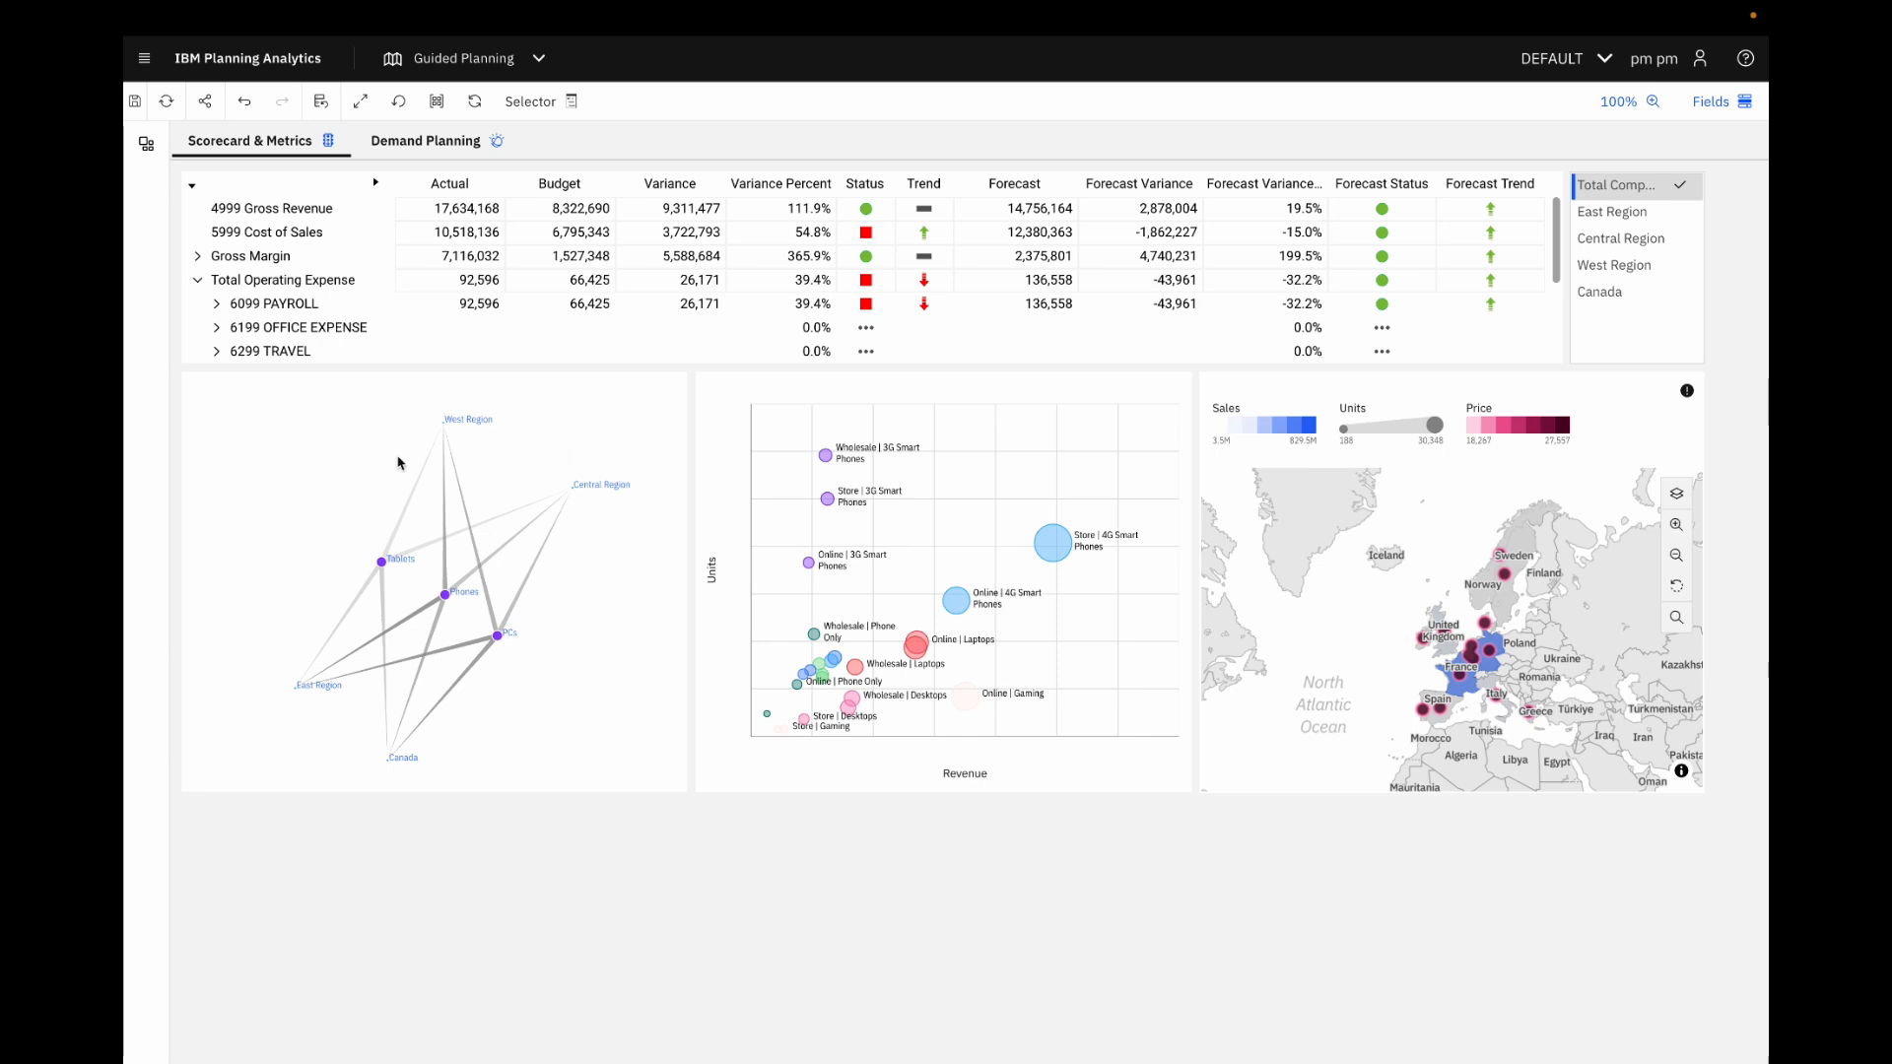
- Inspect the gross revenue of the Phones and East Region link in the network chart, and explore the bubble chart of units against revenue
{"action": "left_click", "coordinate": [352, 422]}
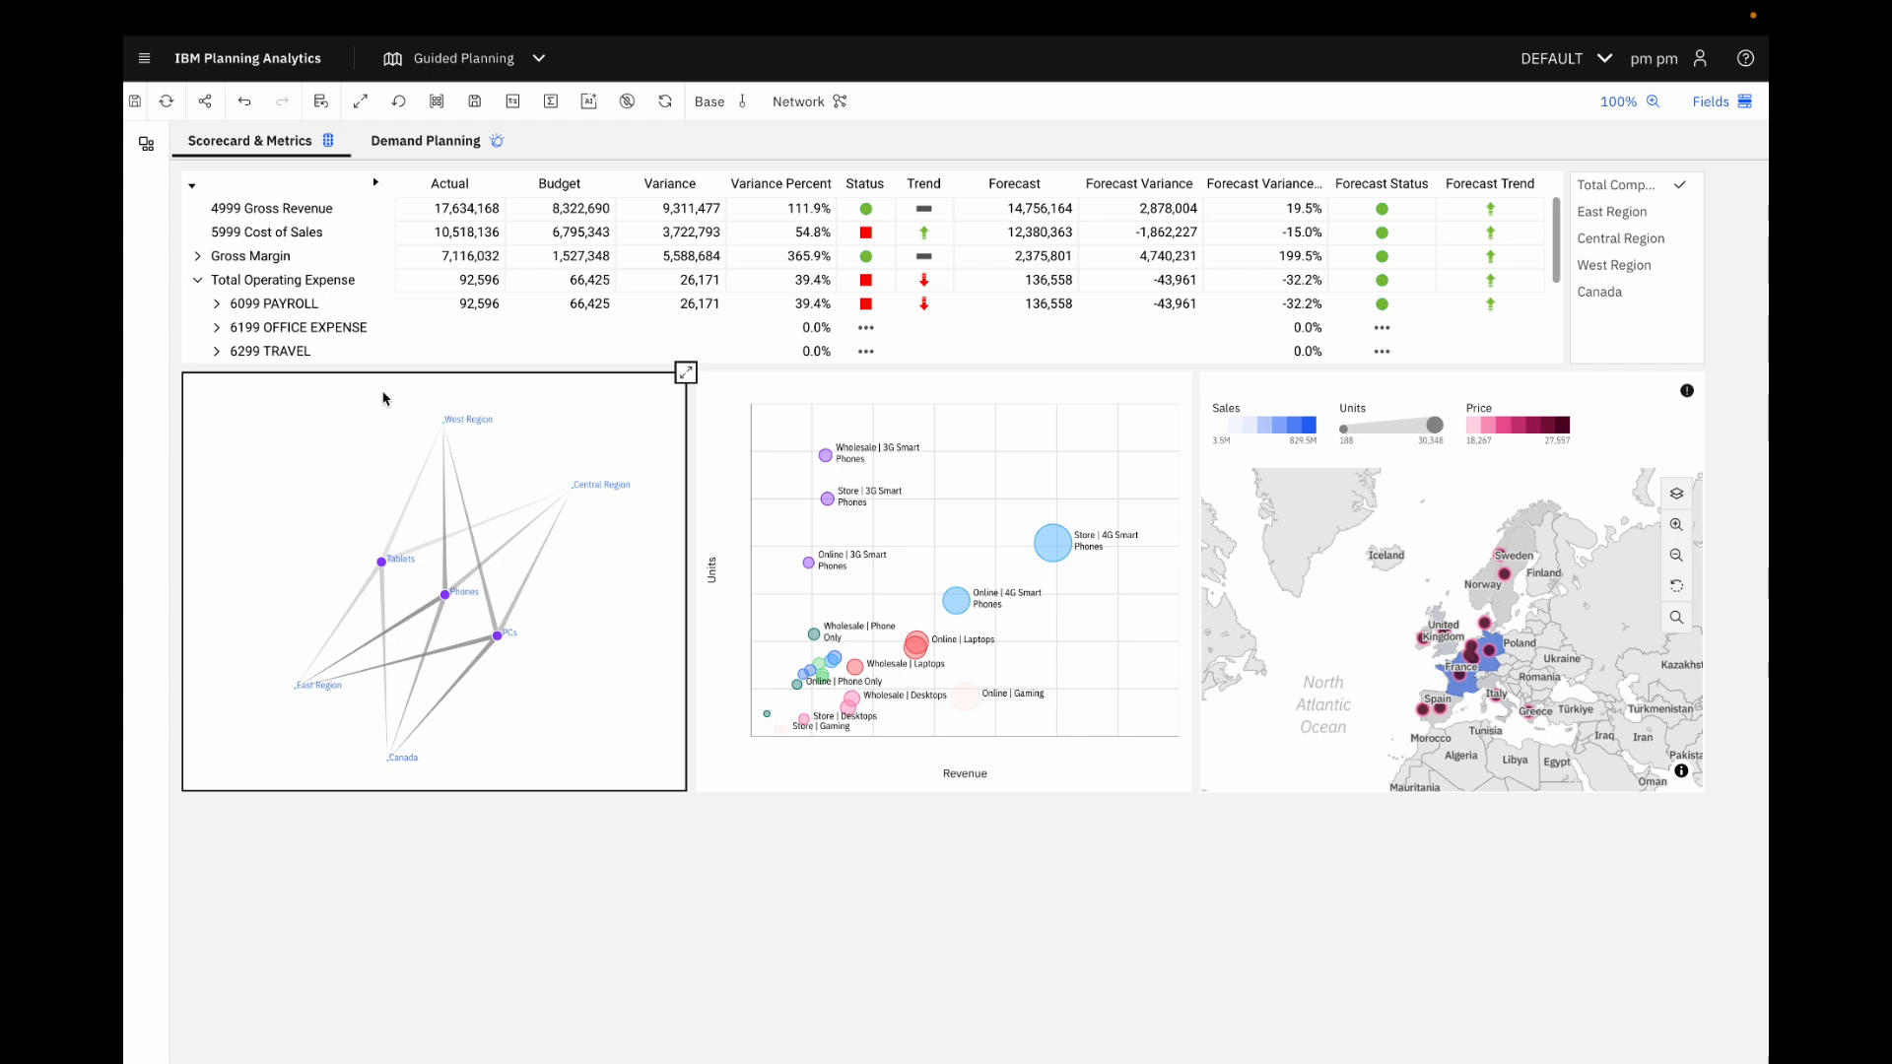
{"action": "mouse_move", "coordinate": [424, 618]}
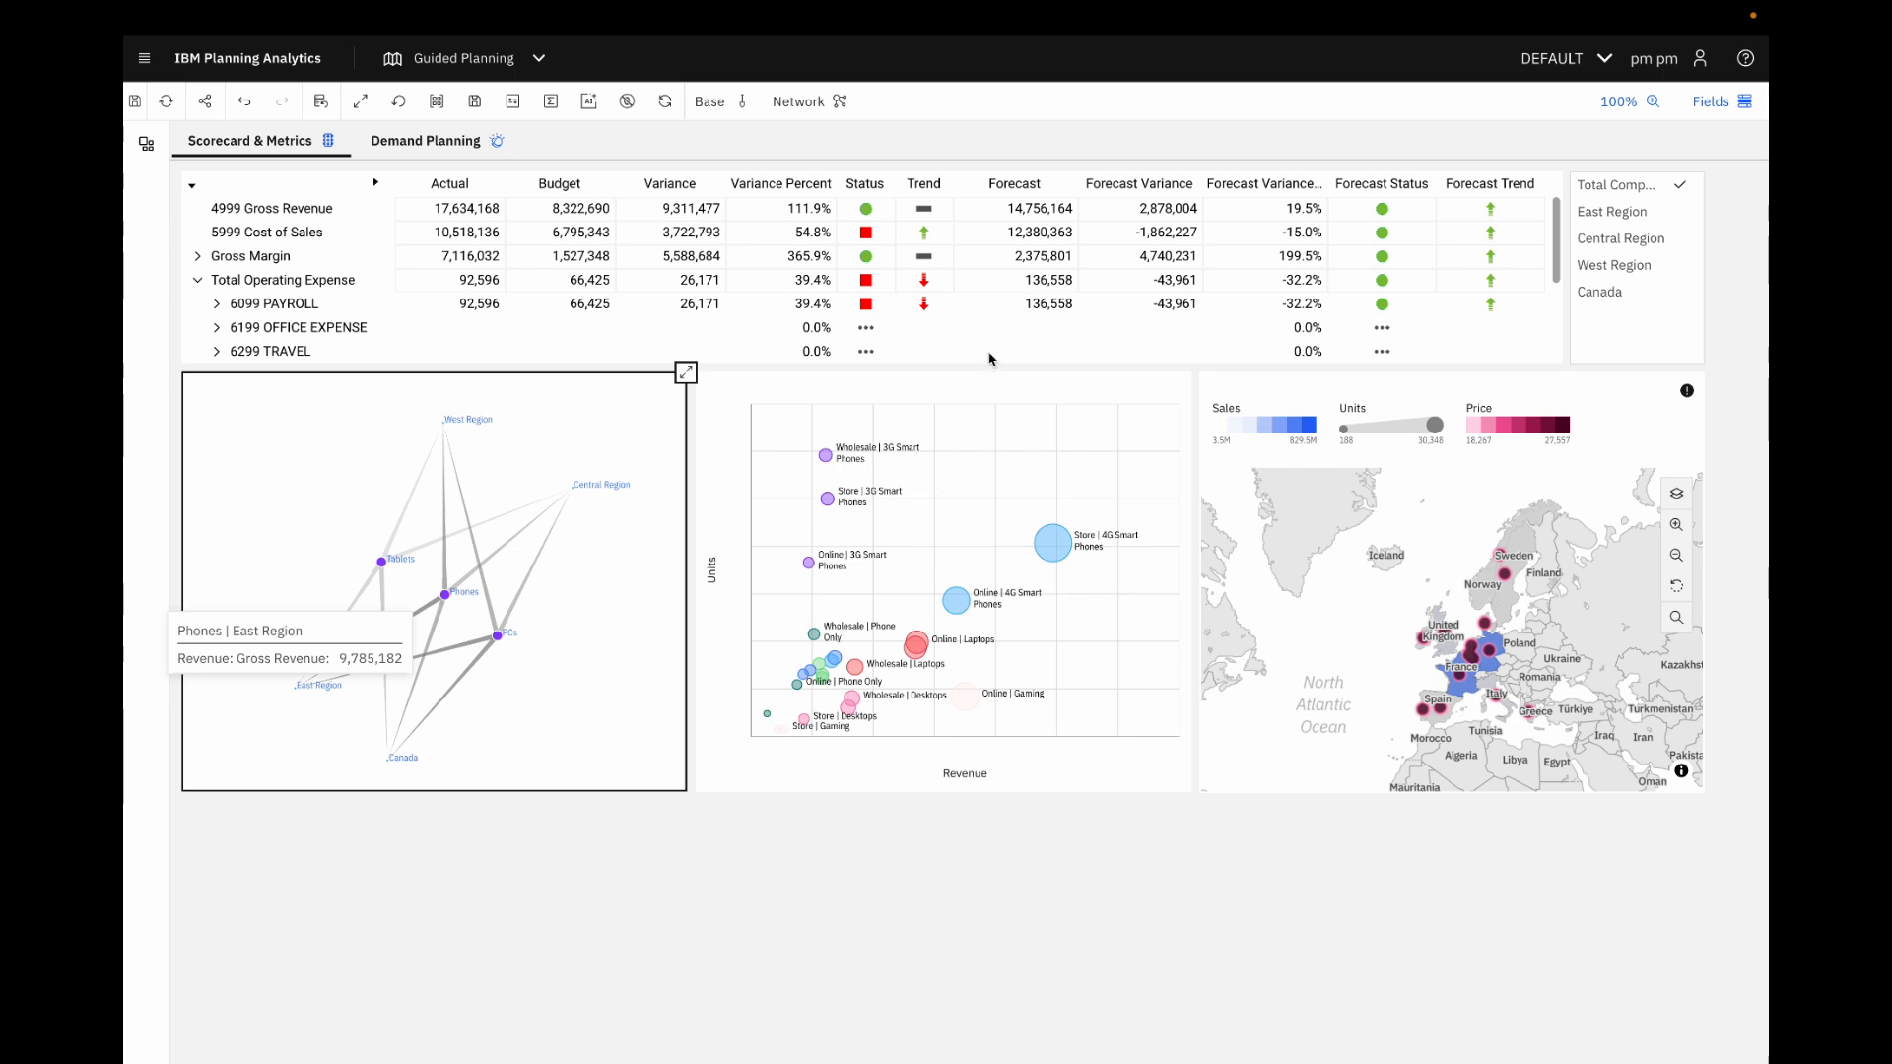
{"action": "left_click", "coordinate": [982, 400]}
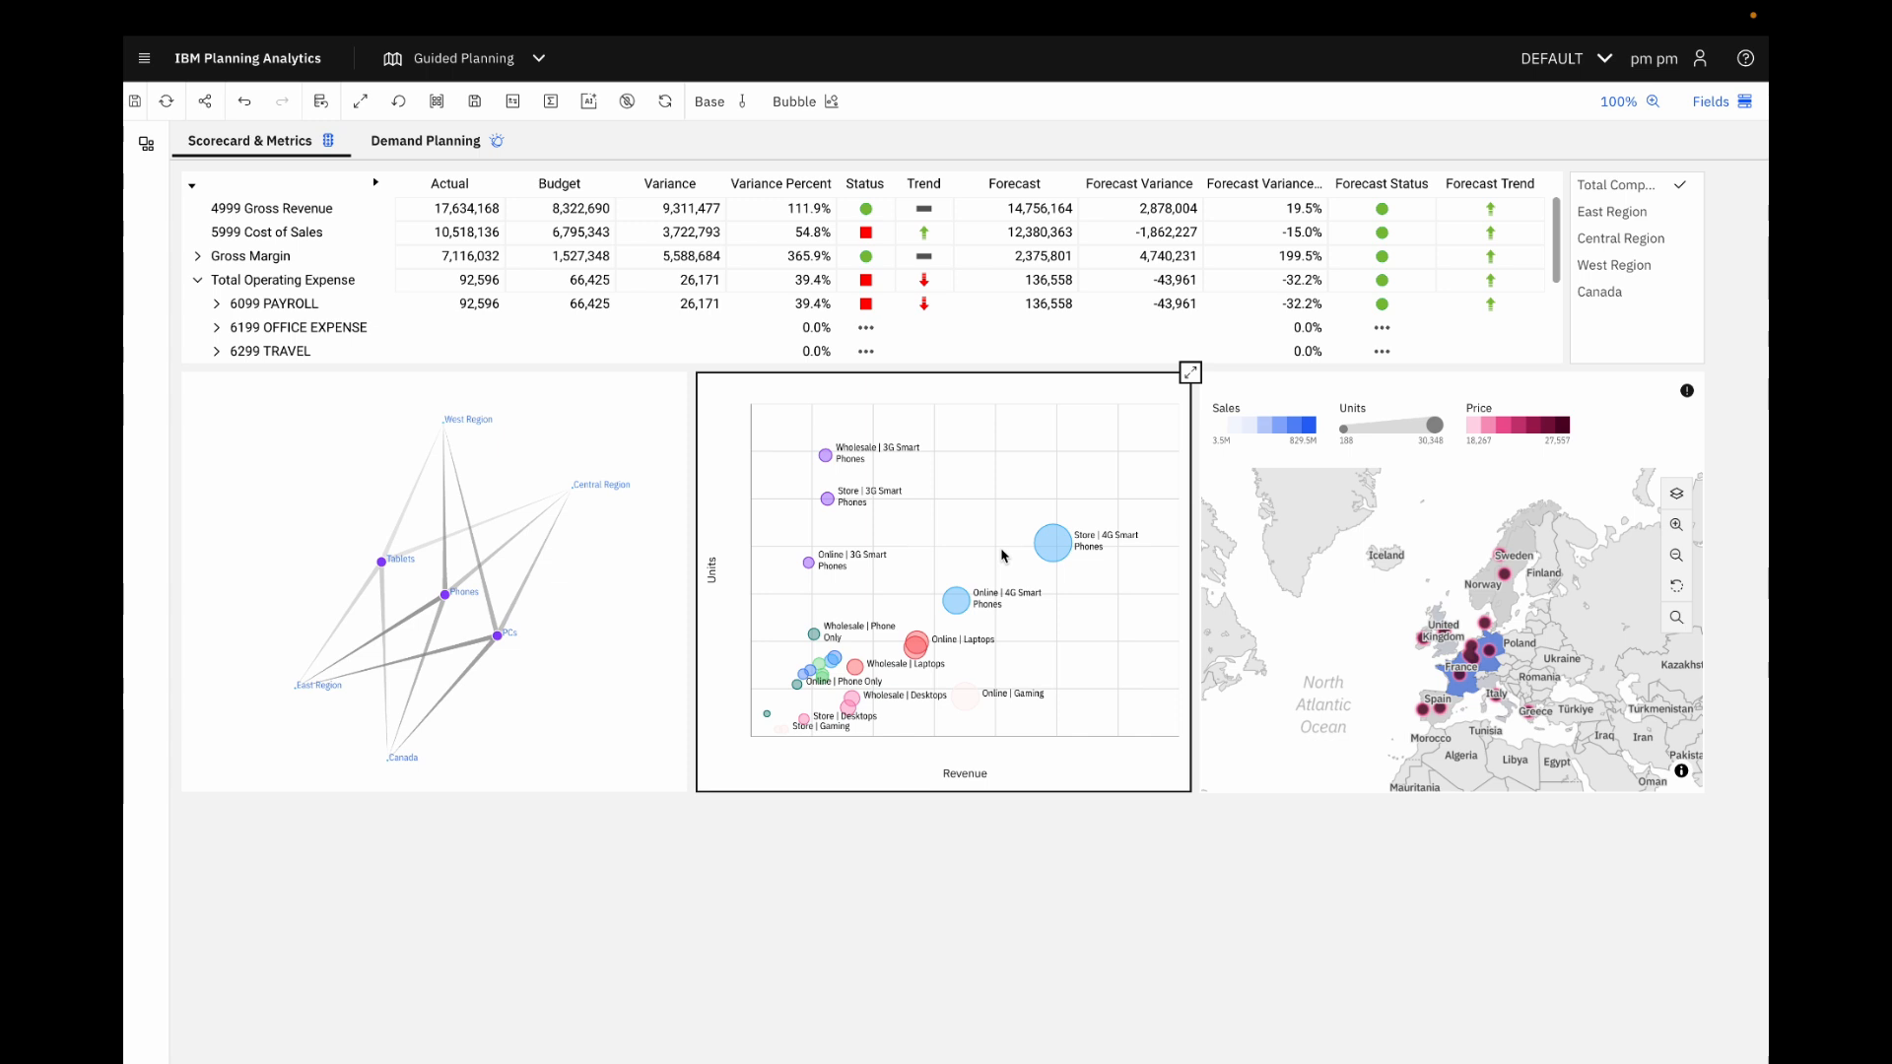
{"action": "scroll", "coordinate": [894, 593], "scroll_direction": "up", "scroll_amount": 2}
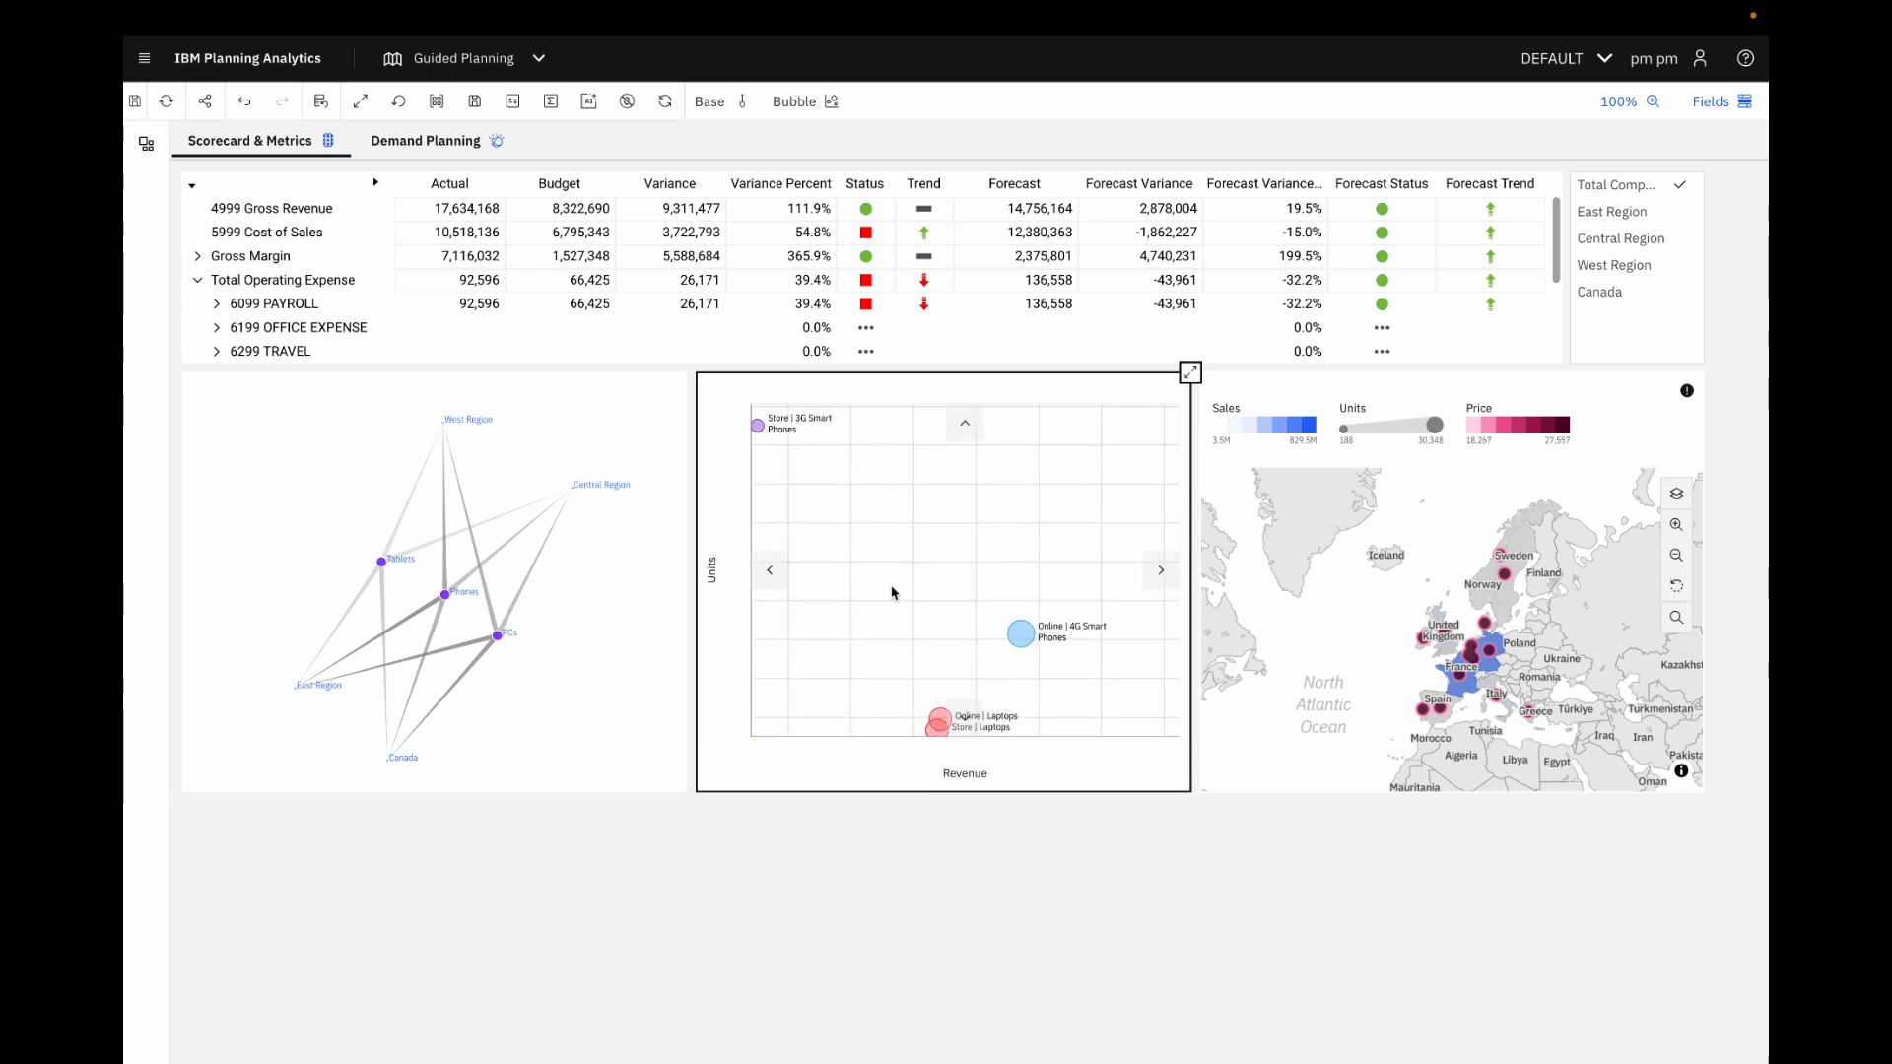
{"action": "left_click_drag", "start_coordinate": [894, 593], "coordinate": [1026, 477]}
{"action": "scroll", "coordinate": [863, 660], "scroll_direction": "up", "scroll_amount": 5}
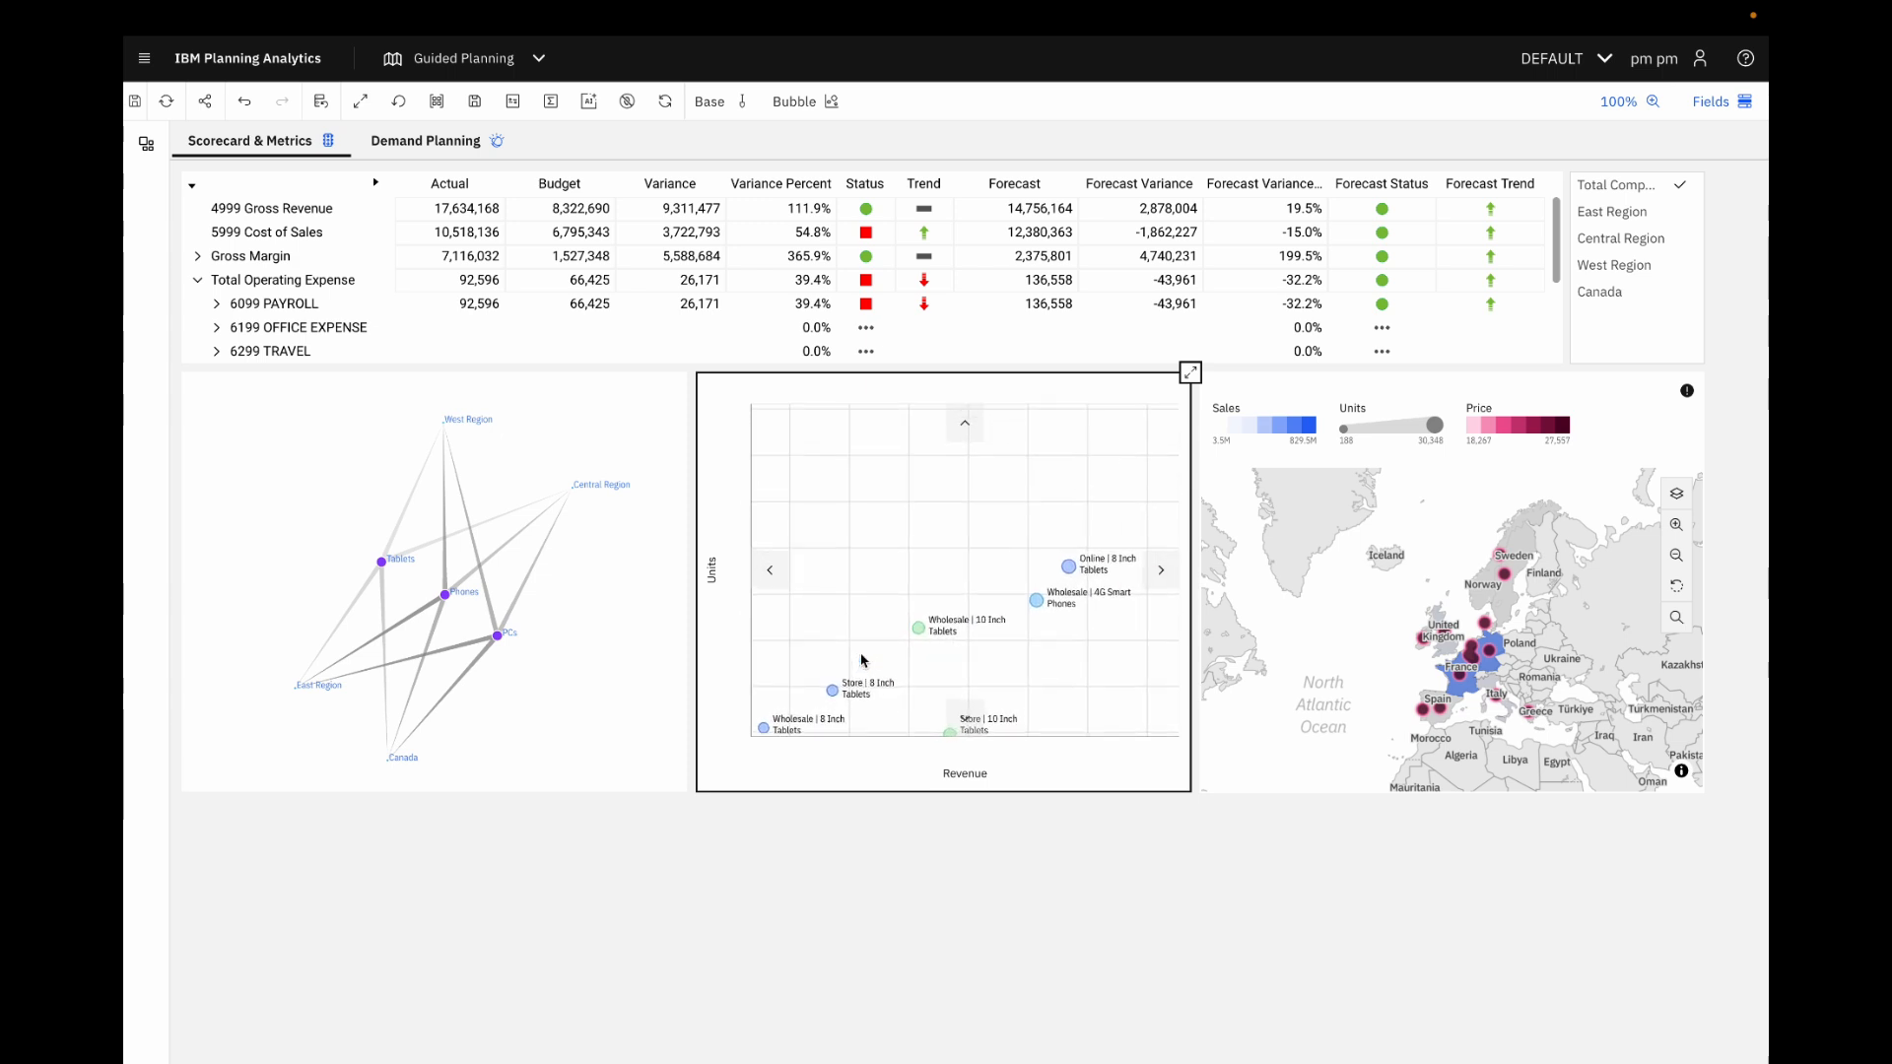
- Maximize the map, examine Europe in a tilted close-up with the sales and units for Spain, and restore the map to its normal size
{"action": "left_click", "coordinate": [1607, 392]}
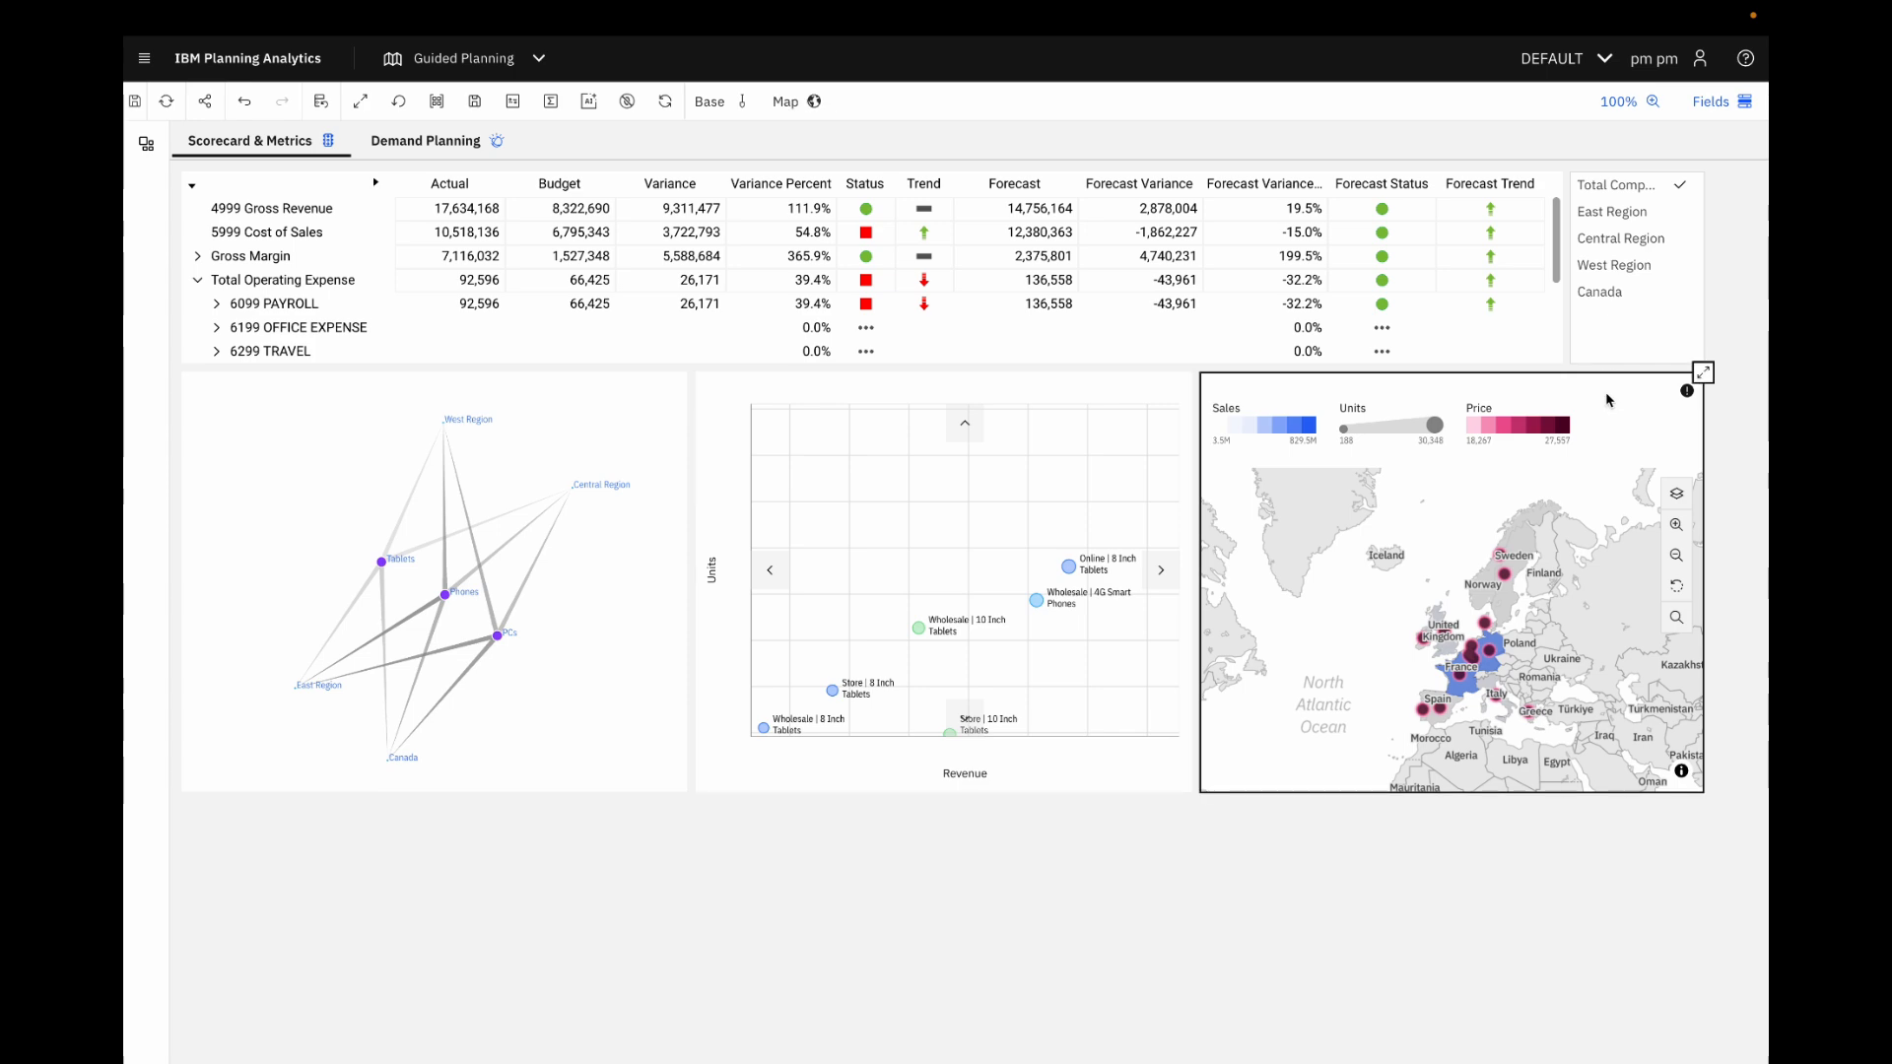
{"action": "left_click", "coordinate": [1703, 373]}
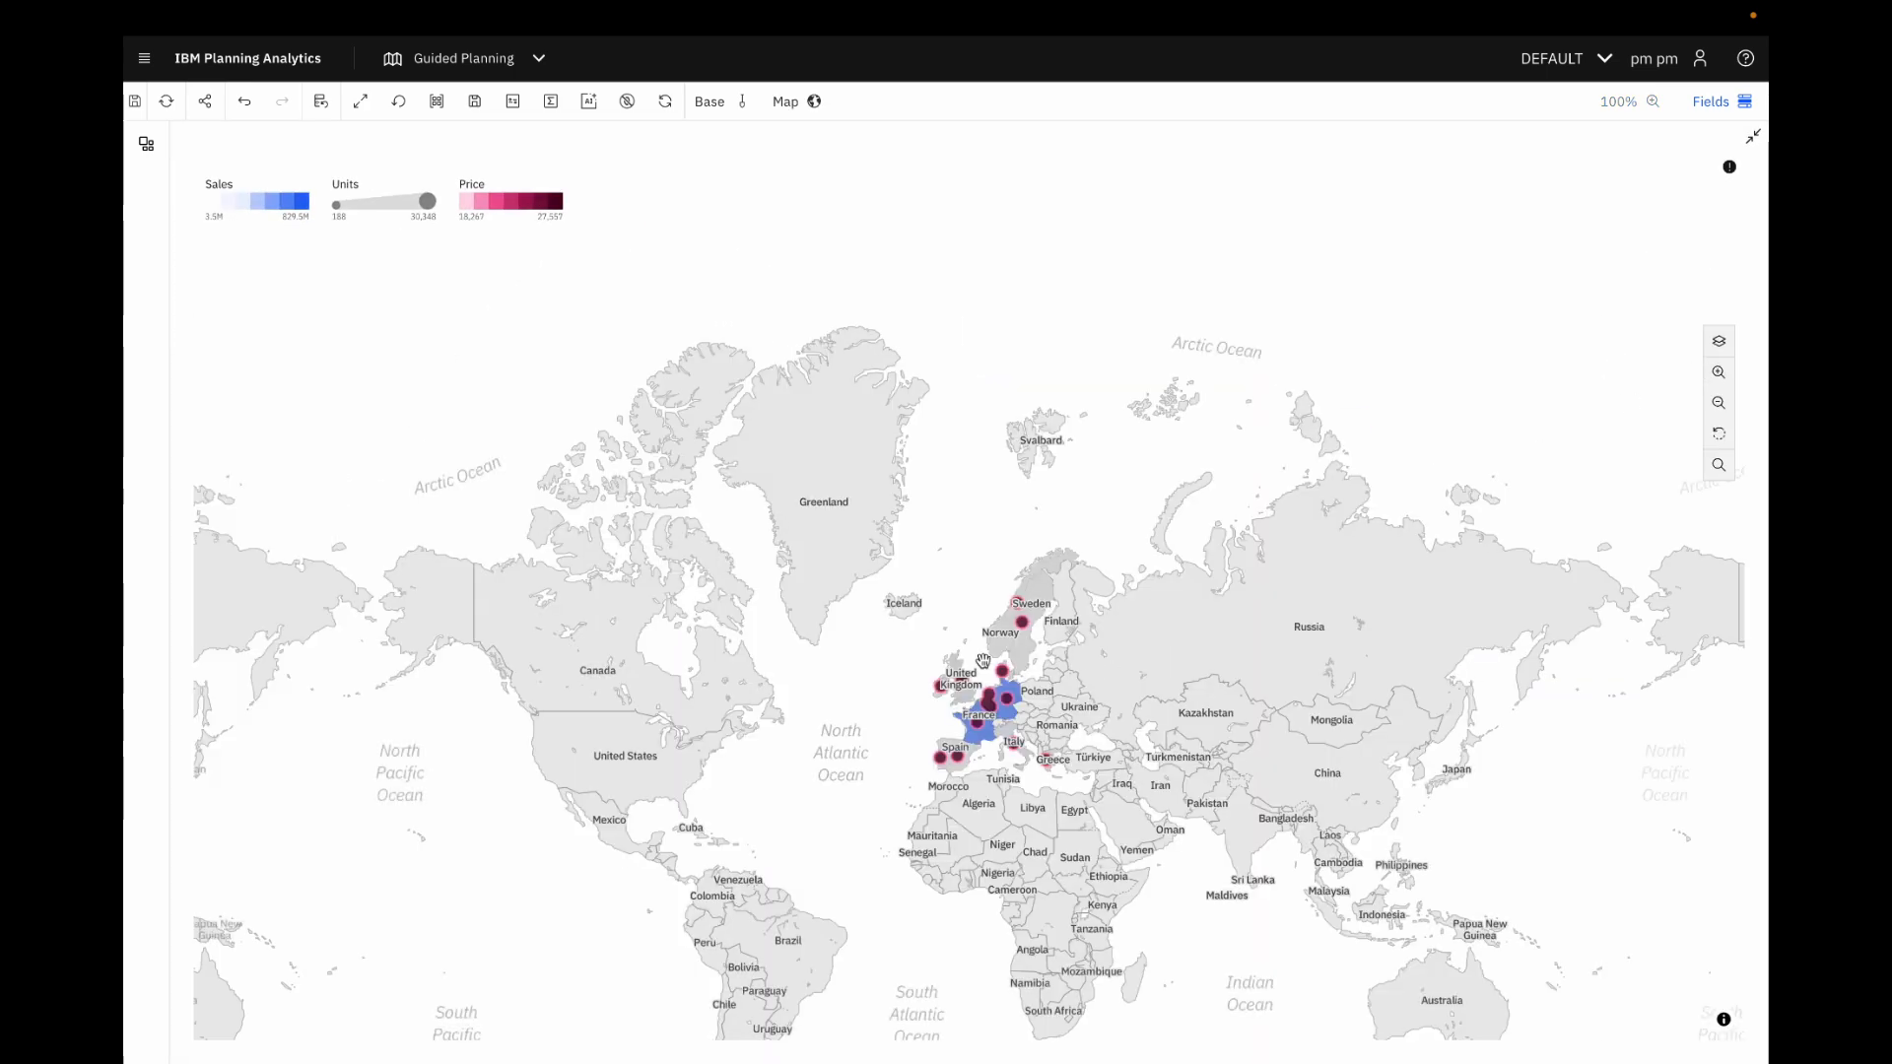
{"action": "scroll", "coordinate": [892, 699], "scroll_direction": "up", "scroll_amount": 5}
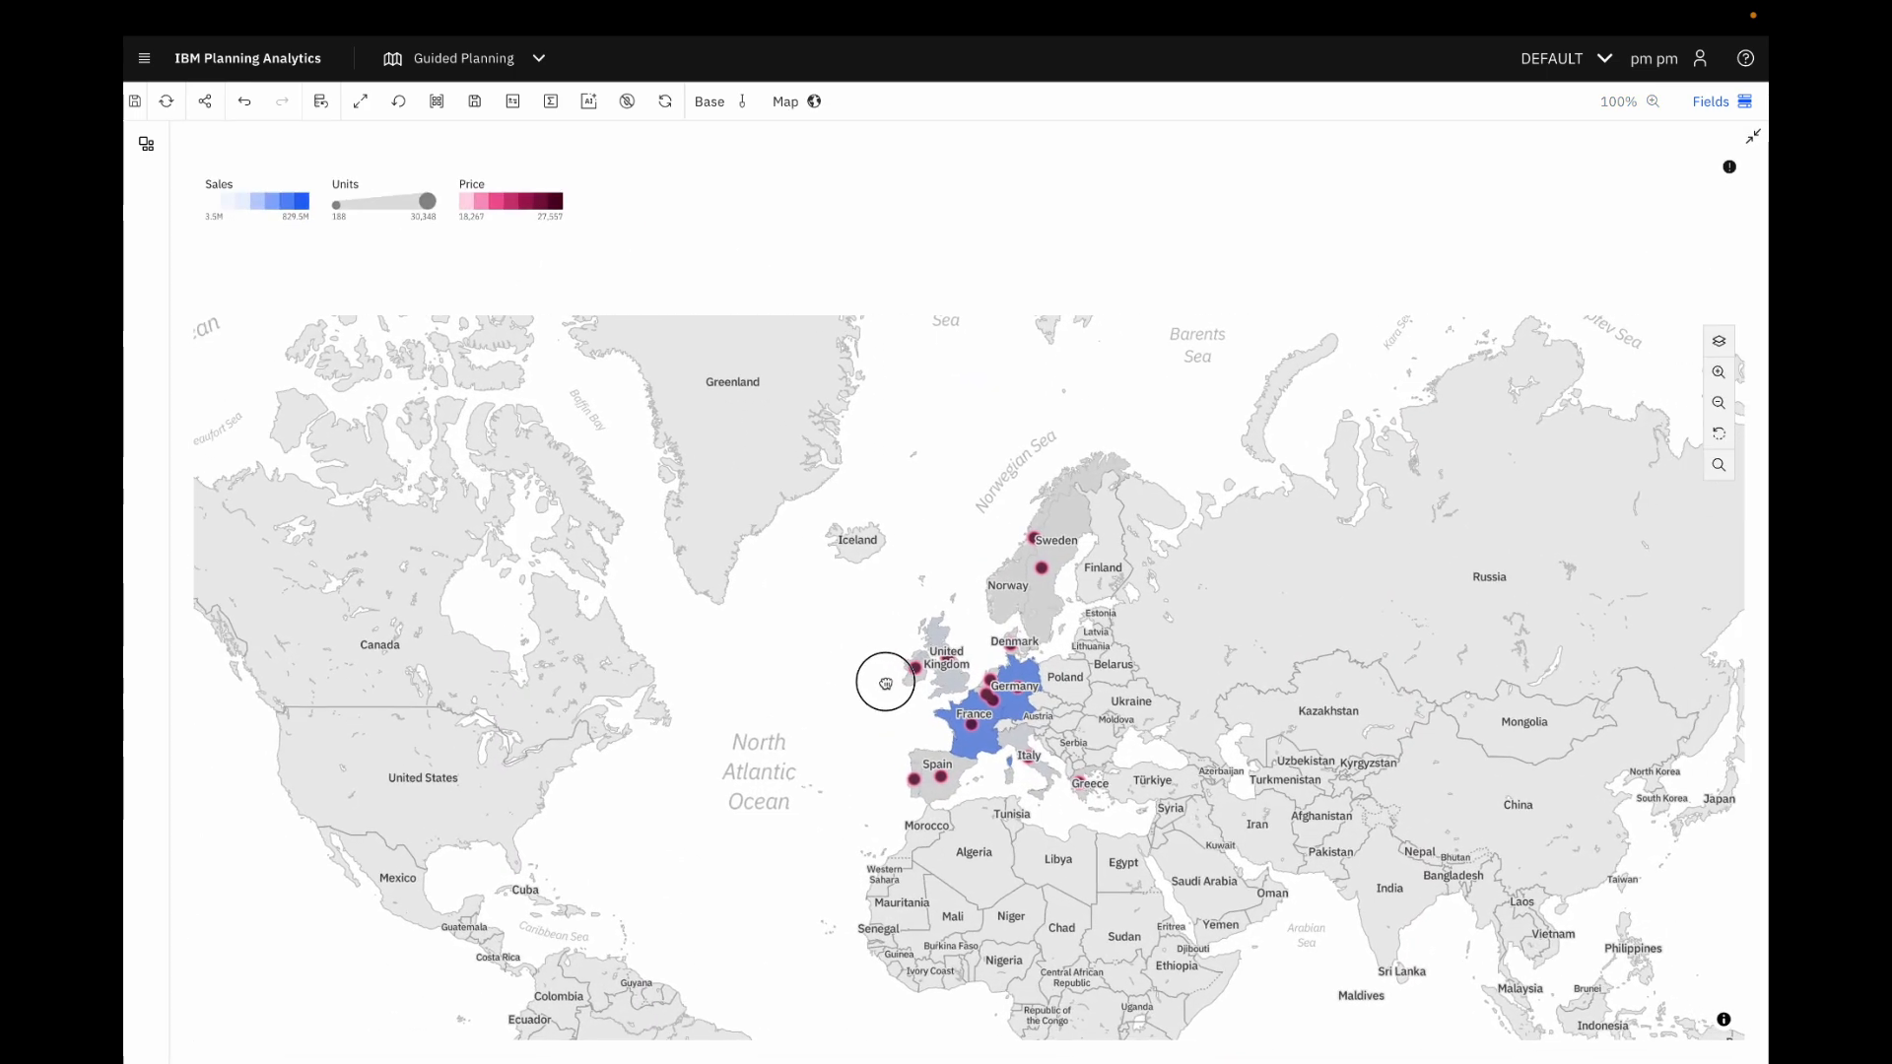
{"action": "scroll", "coordinate": [886, 682], "scroll_direction": "up", "scroll_amount": 3}
{"action": "left_click_drag", "start_coordinate": [893, 765], "coordinate": [762, 701]}
{"action": "scroll", "coordinate": [762, 702], "scroll_direction": "up", "scroll_amount": 2}
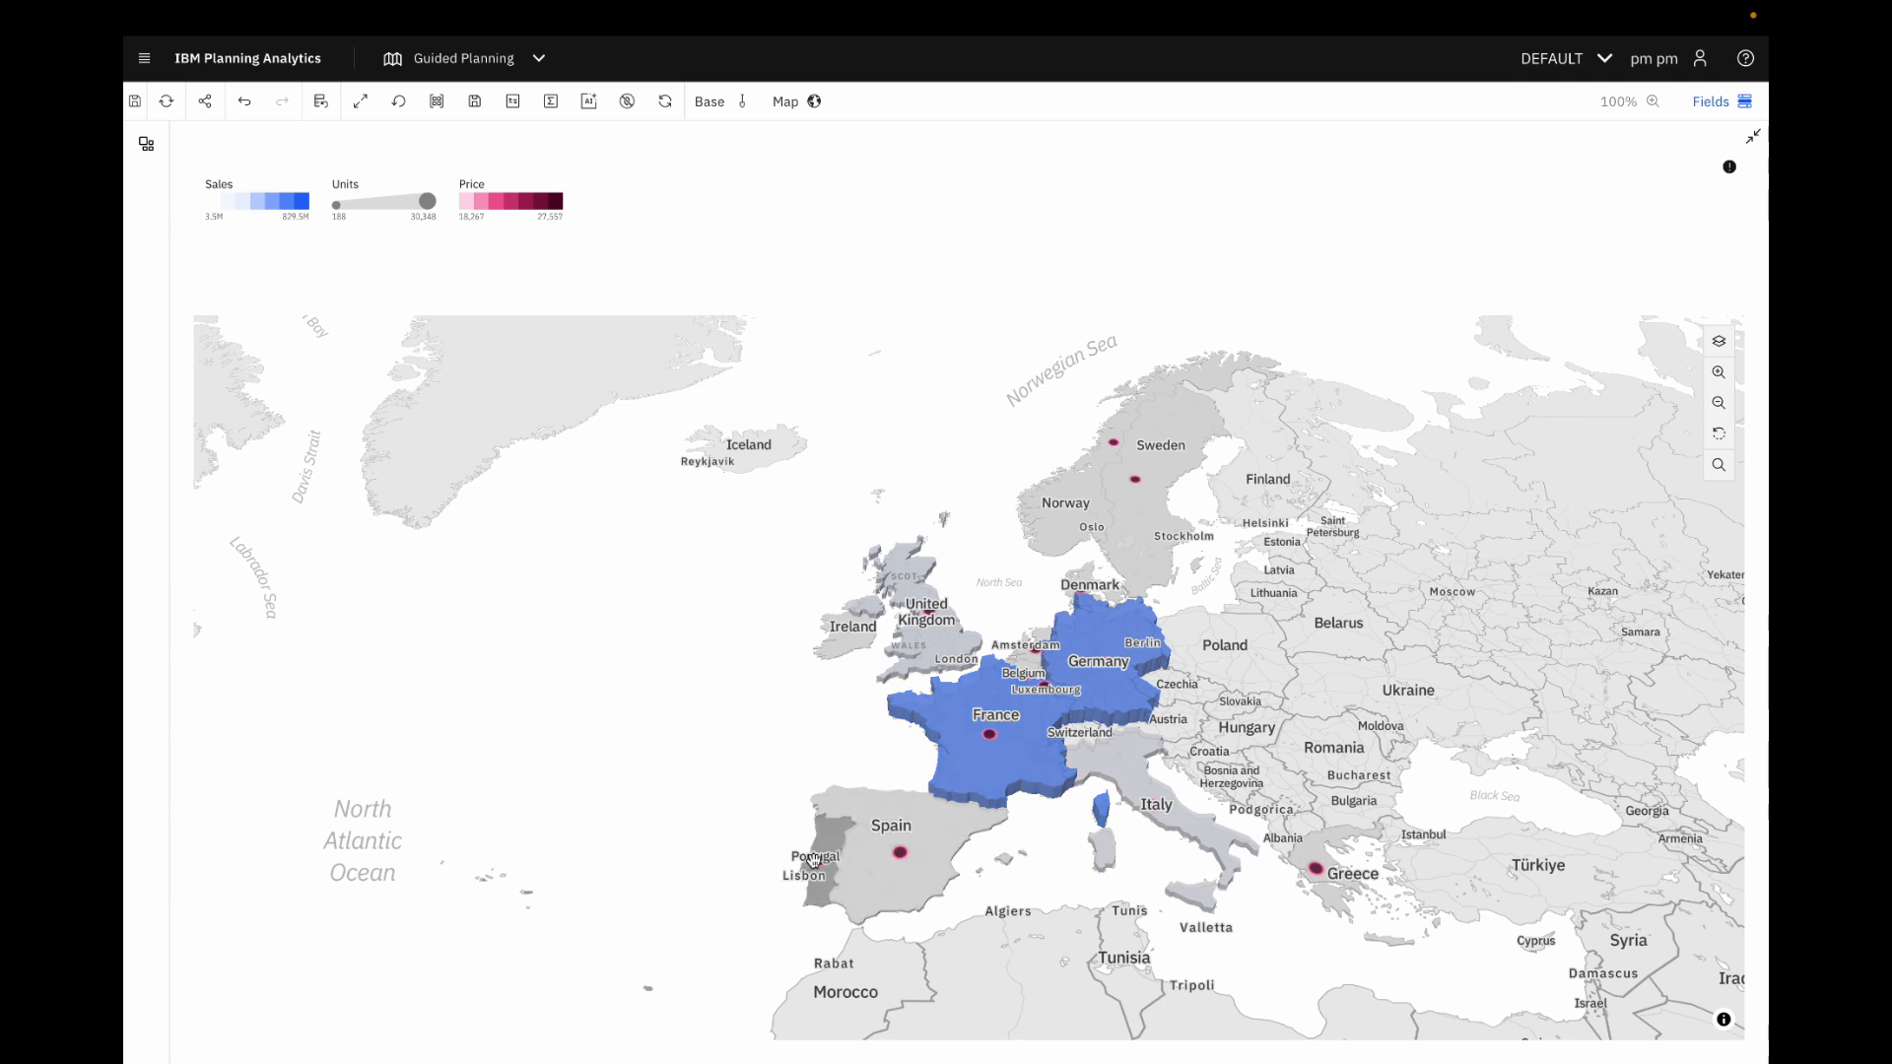
{"action": "mouse_move", "coordinate": [869, 861]}
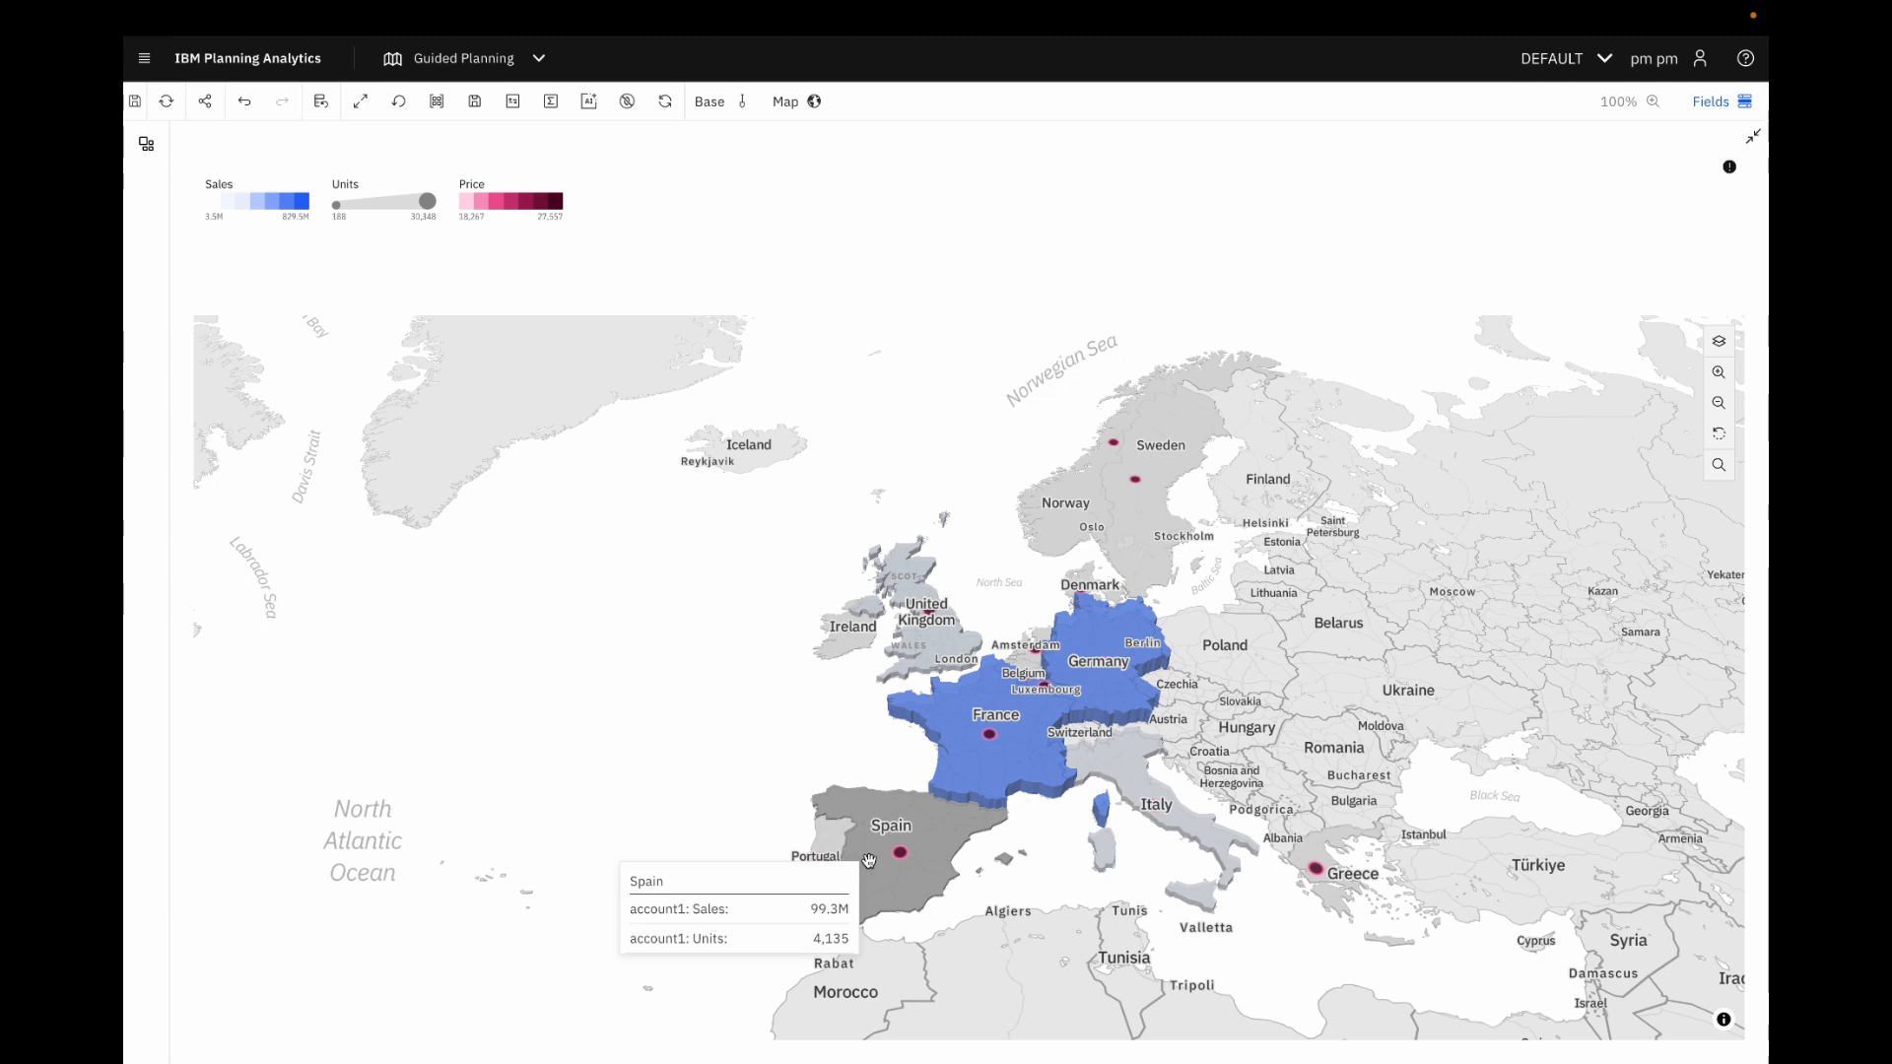
{"action": "left_click", "coordinate": [1753, 136]}
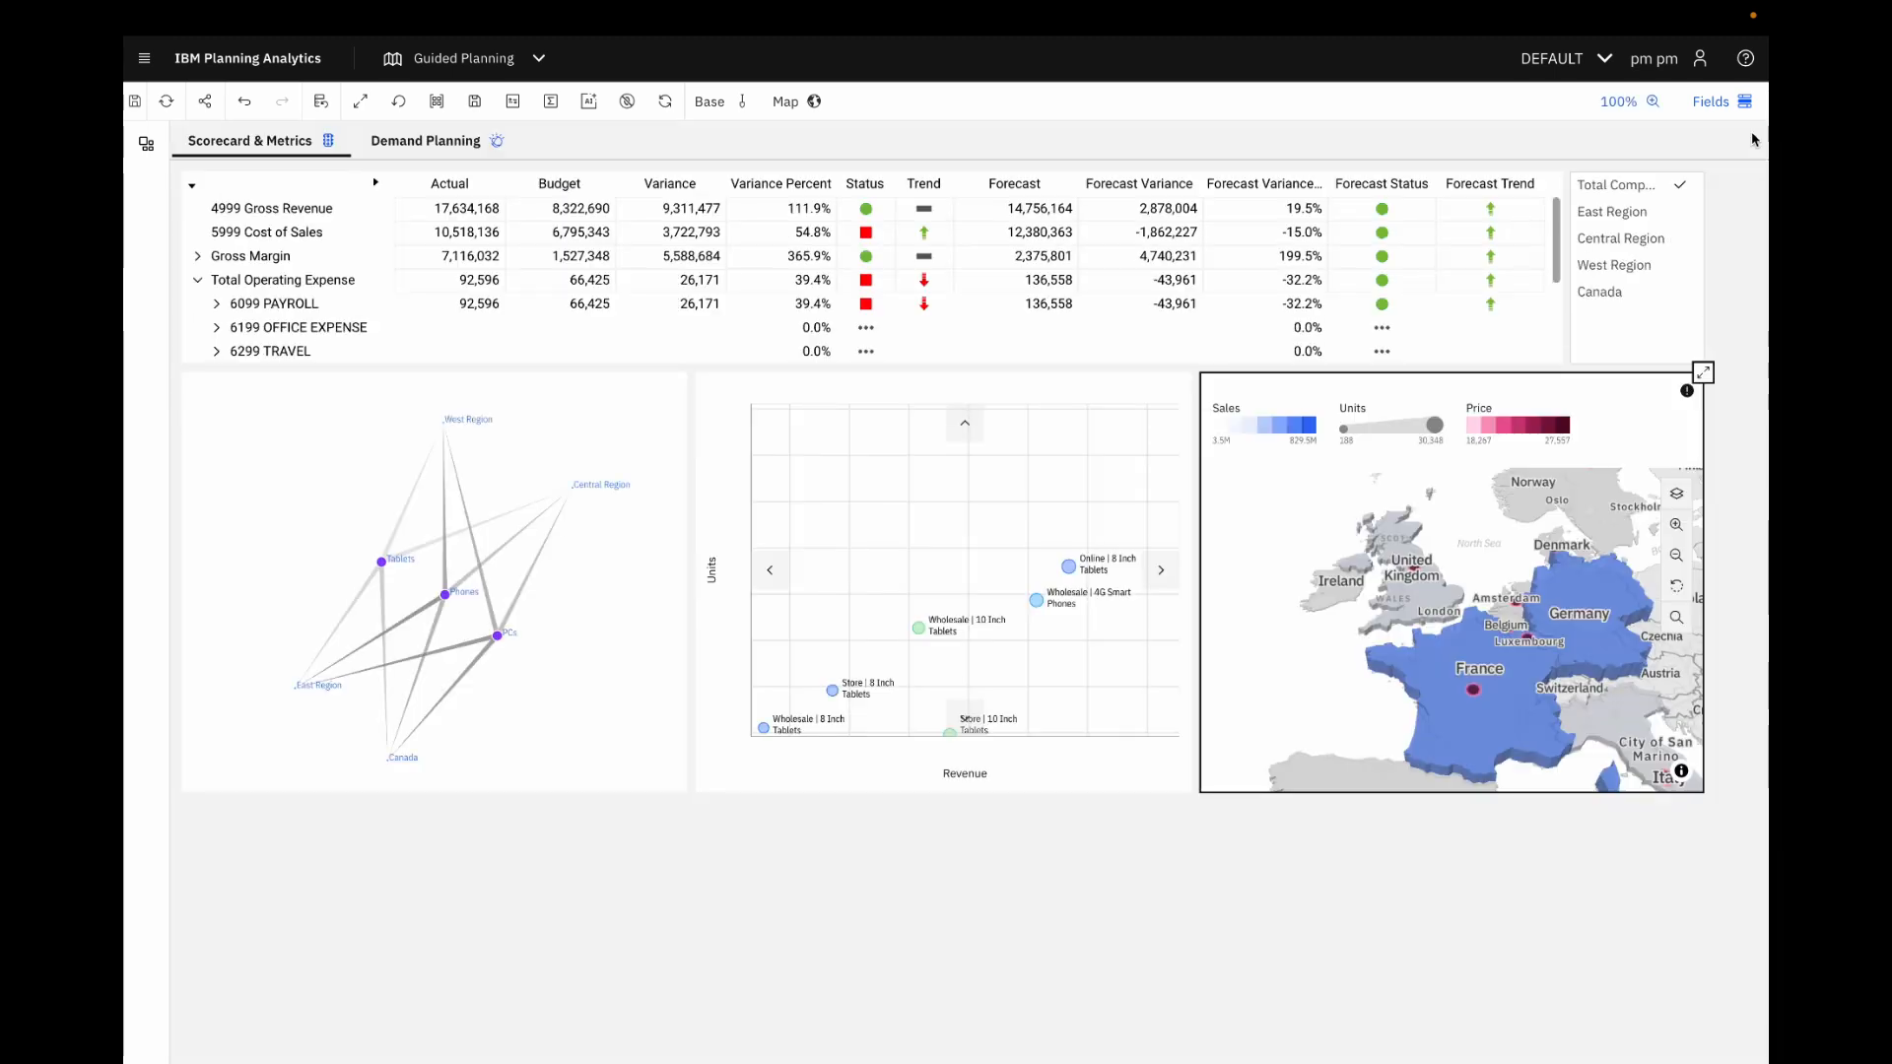
- Open the Demand Planning sheet and browse the product hierarchy down to 3G Smart Phones, keeping Product Total selected
{"action": "left_click", "coordinate": [395, 144]}
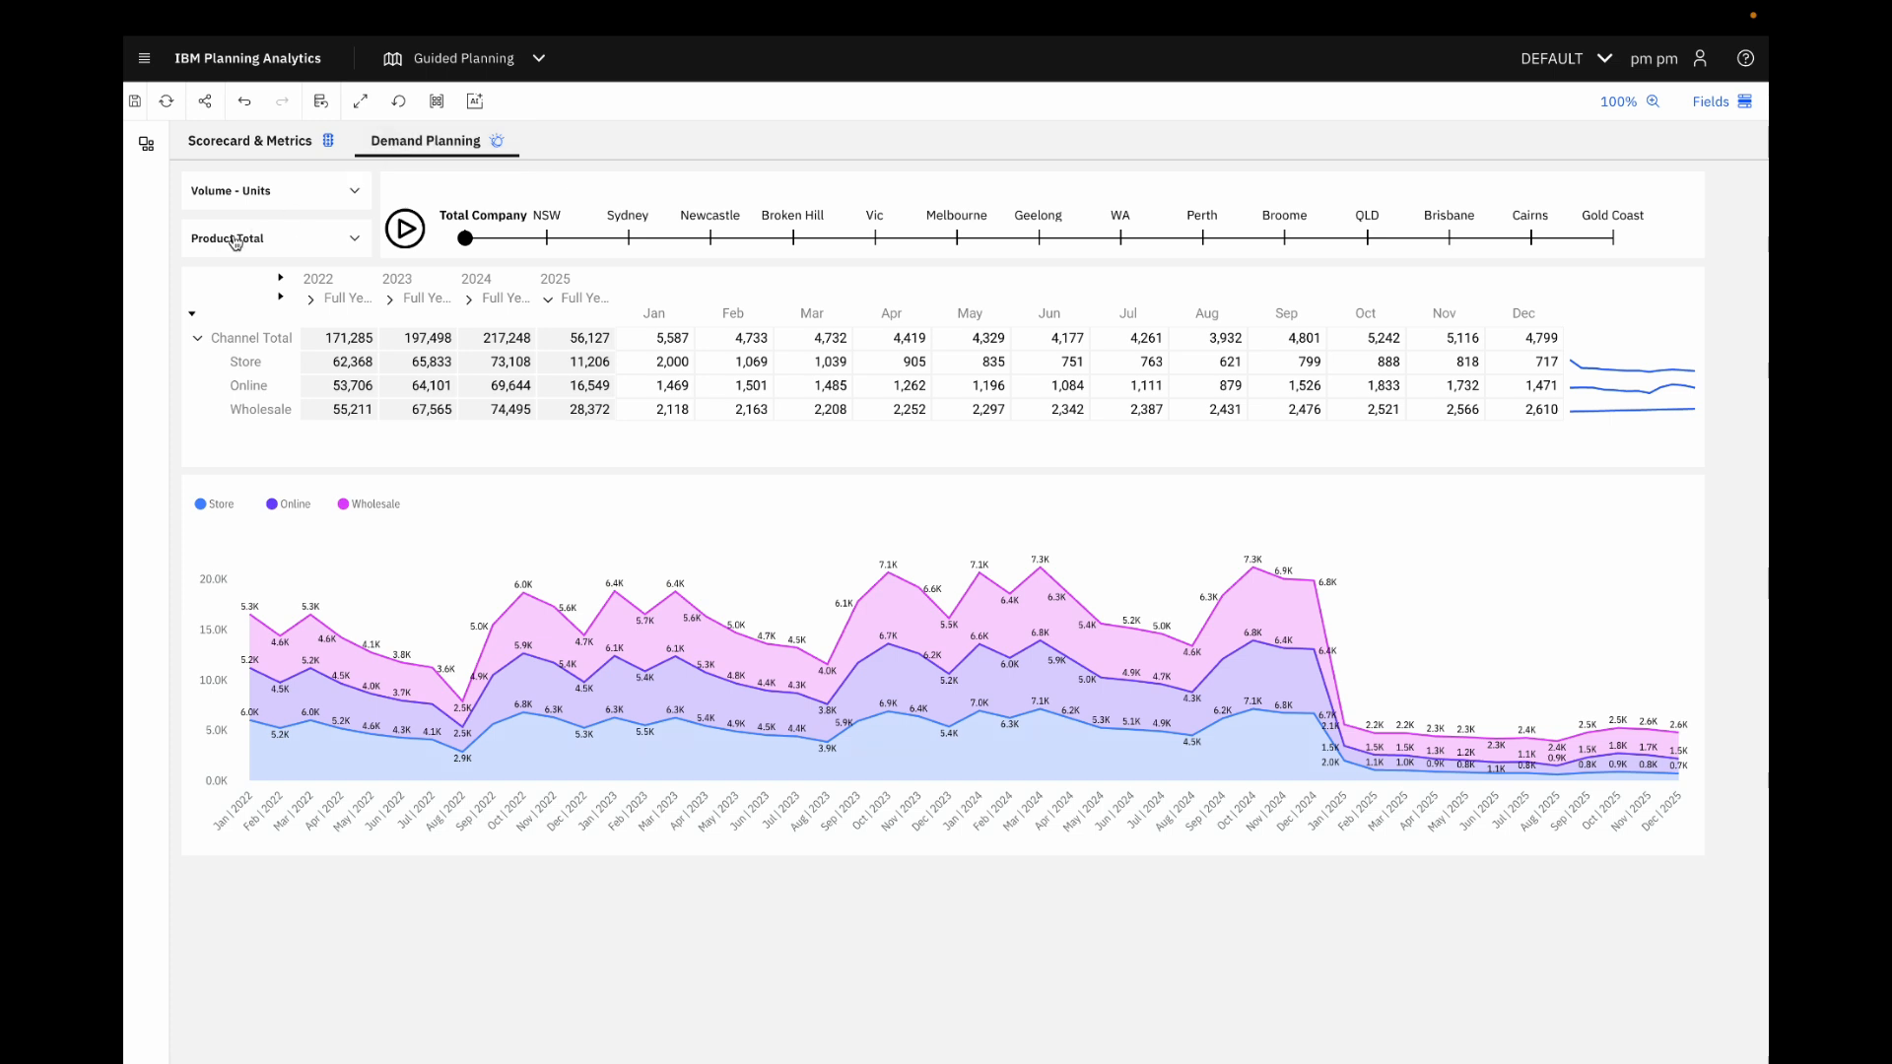
{"action": "left_click", "coordinate": [359, 240]}
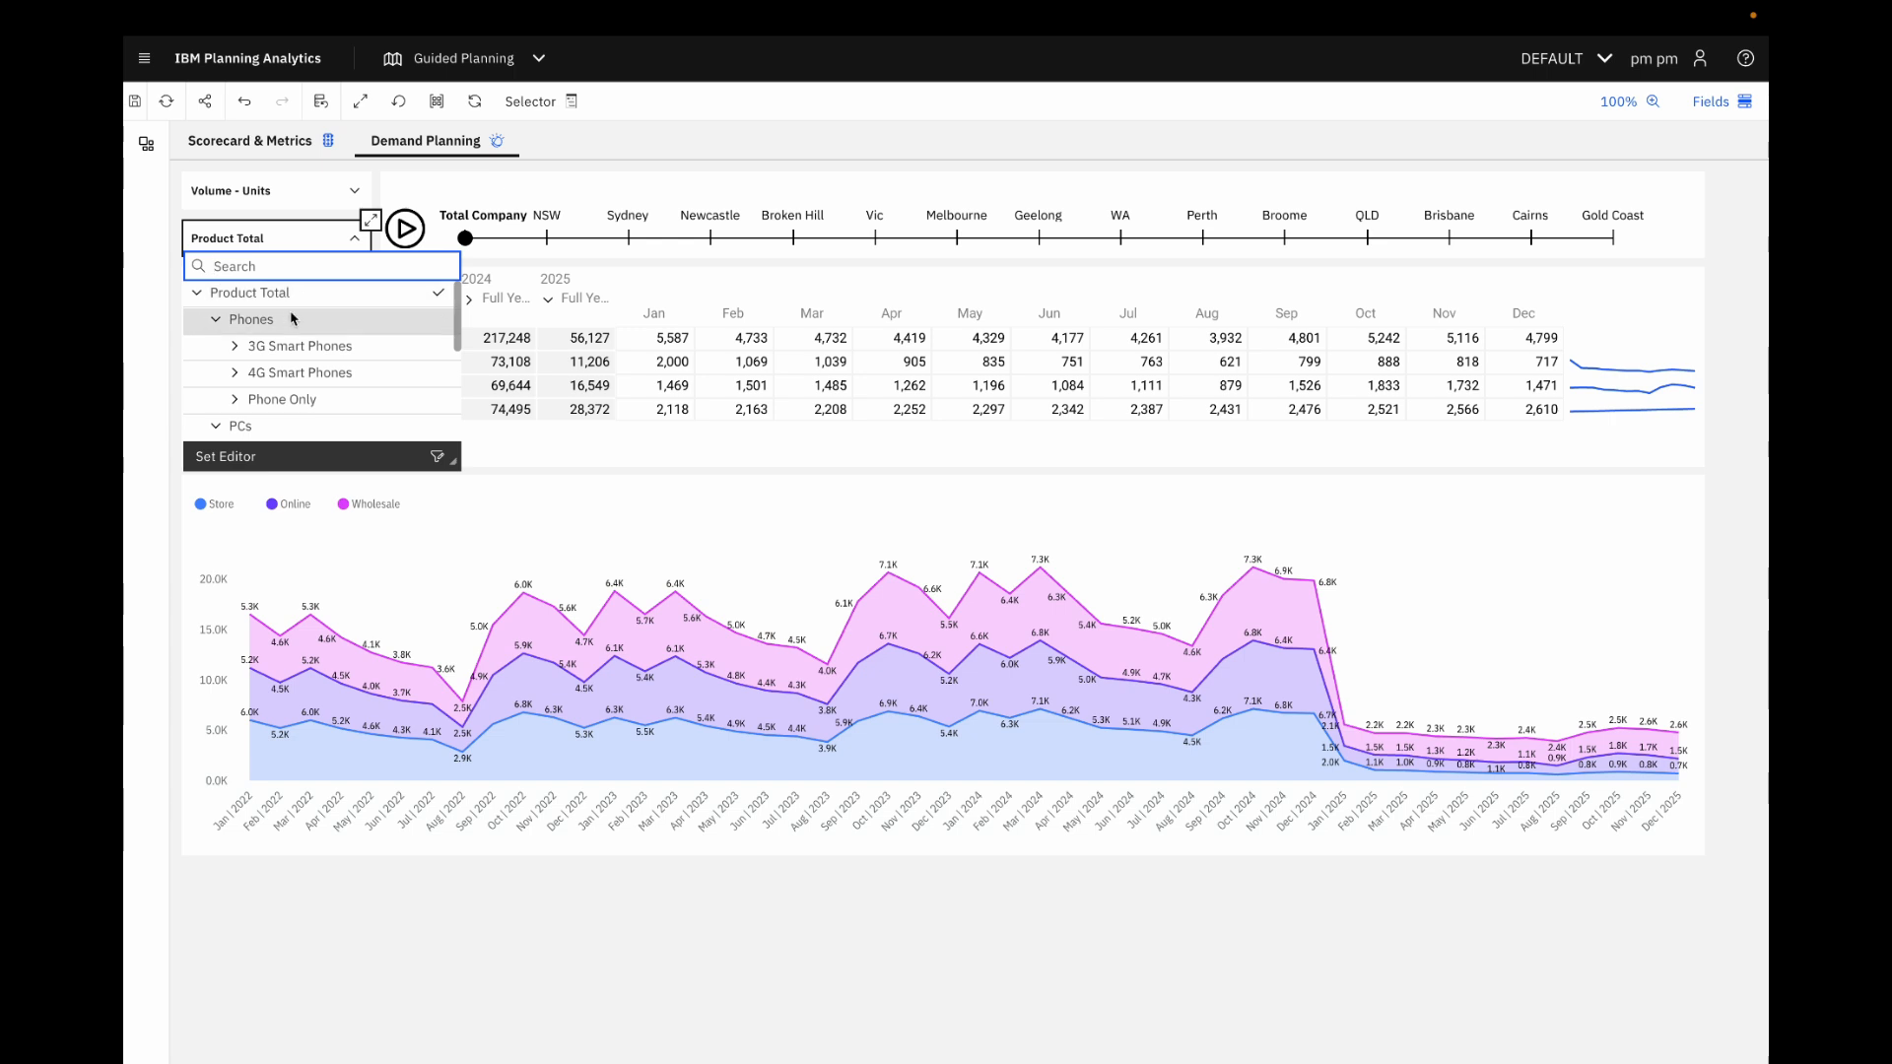
{"action": "left_click", "coordinate": [234, 347]}
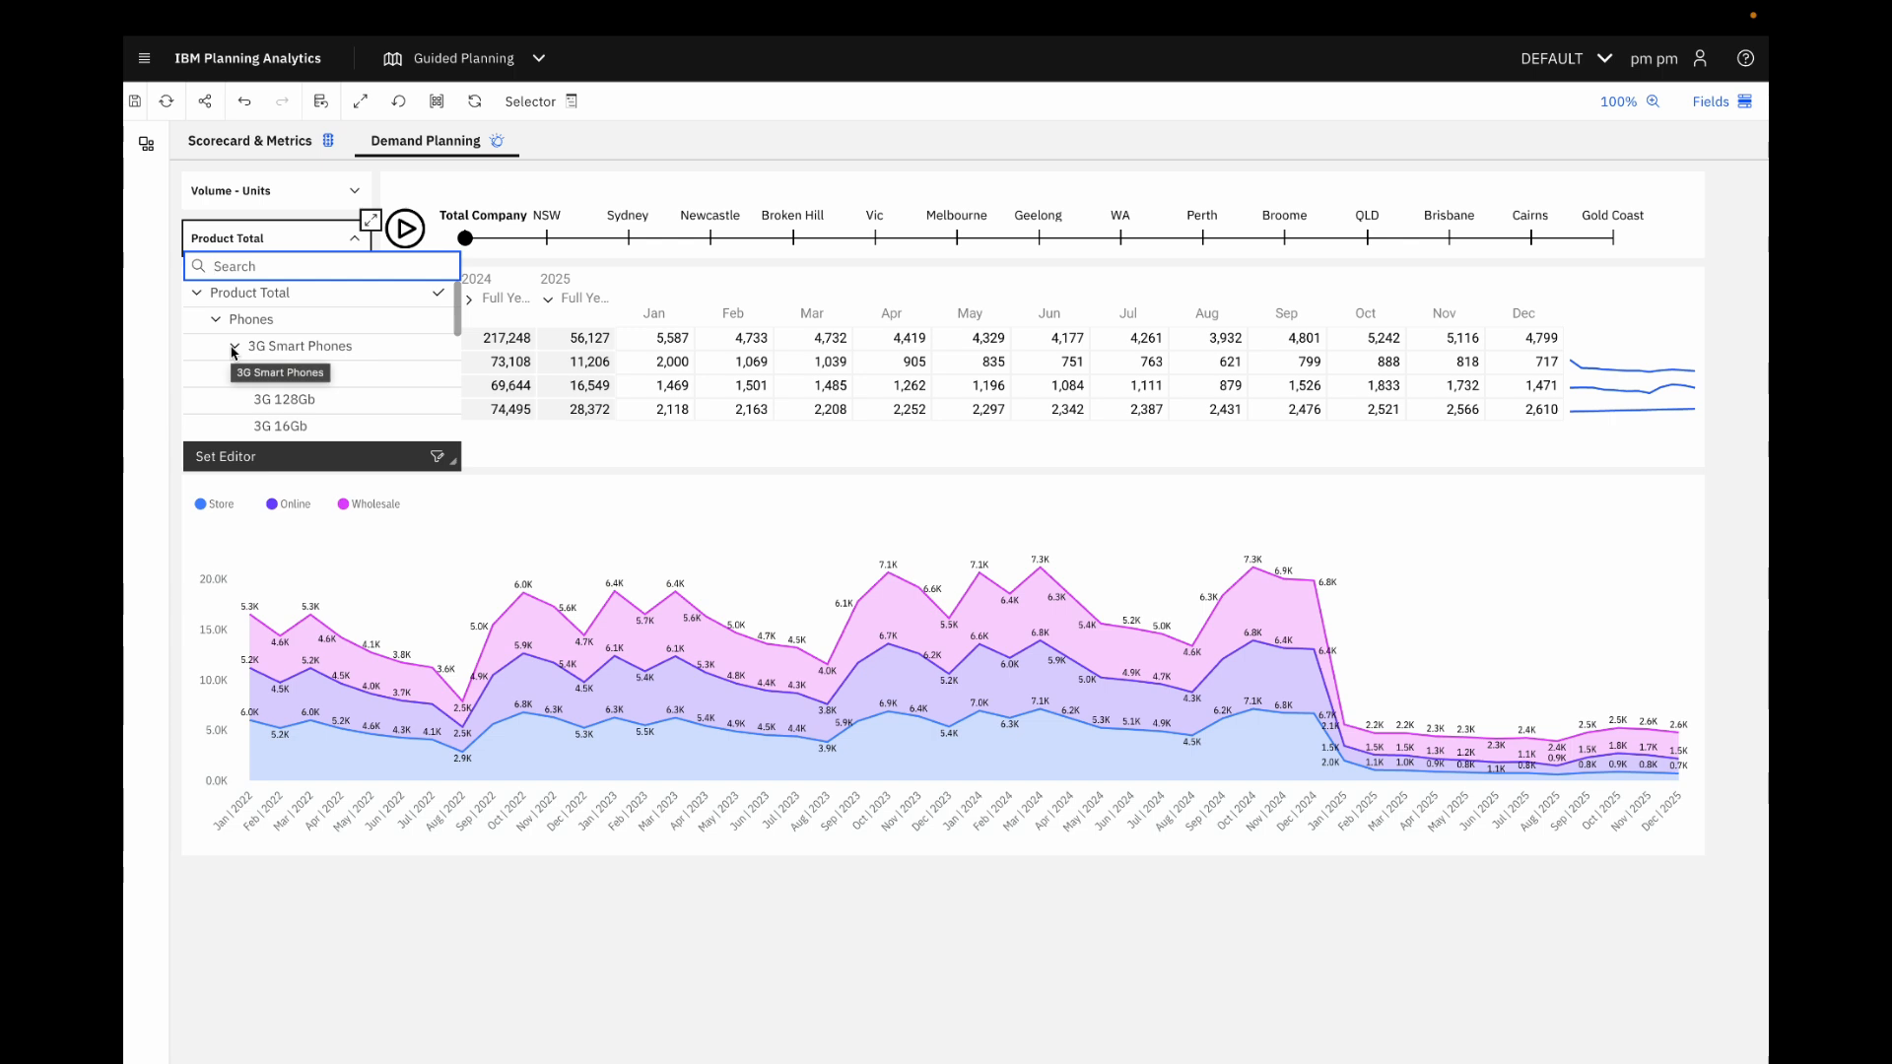
{"action": "left_click", "coordinate": [523, 249]}
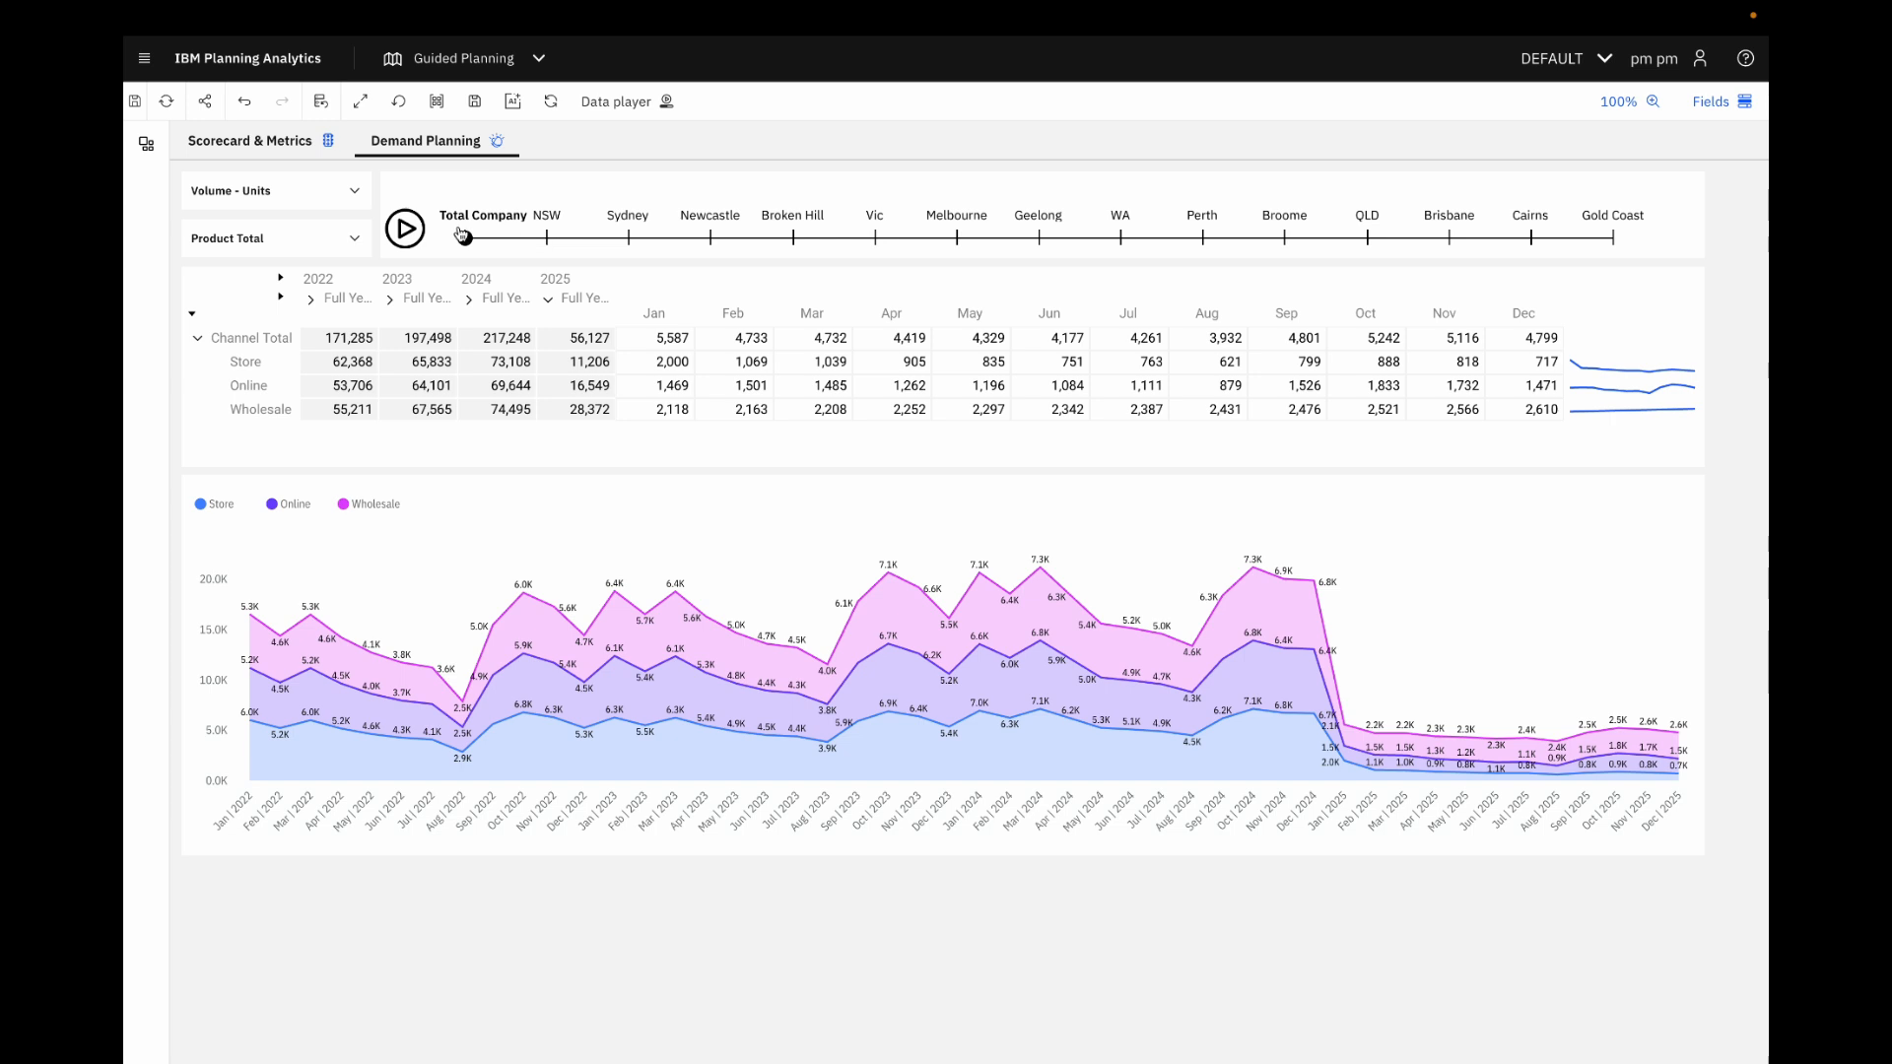
- Show the demand plan for NSW and switch the location to Sydney in the data player
{"action": "left_click", "coordinate": [546, 242]}
{"action": "left_click", "coordinate": [546, 240]}
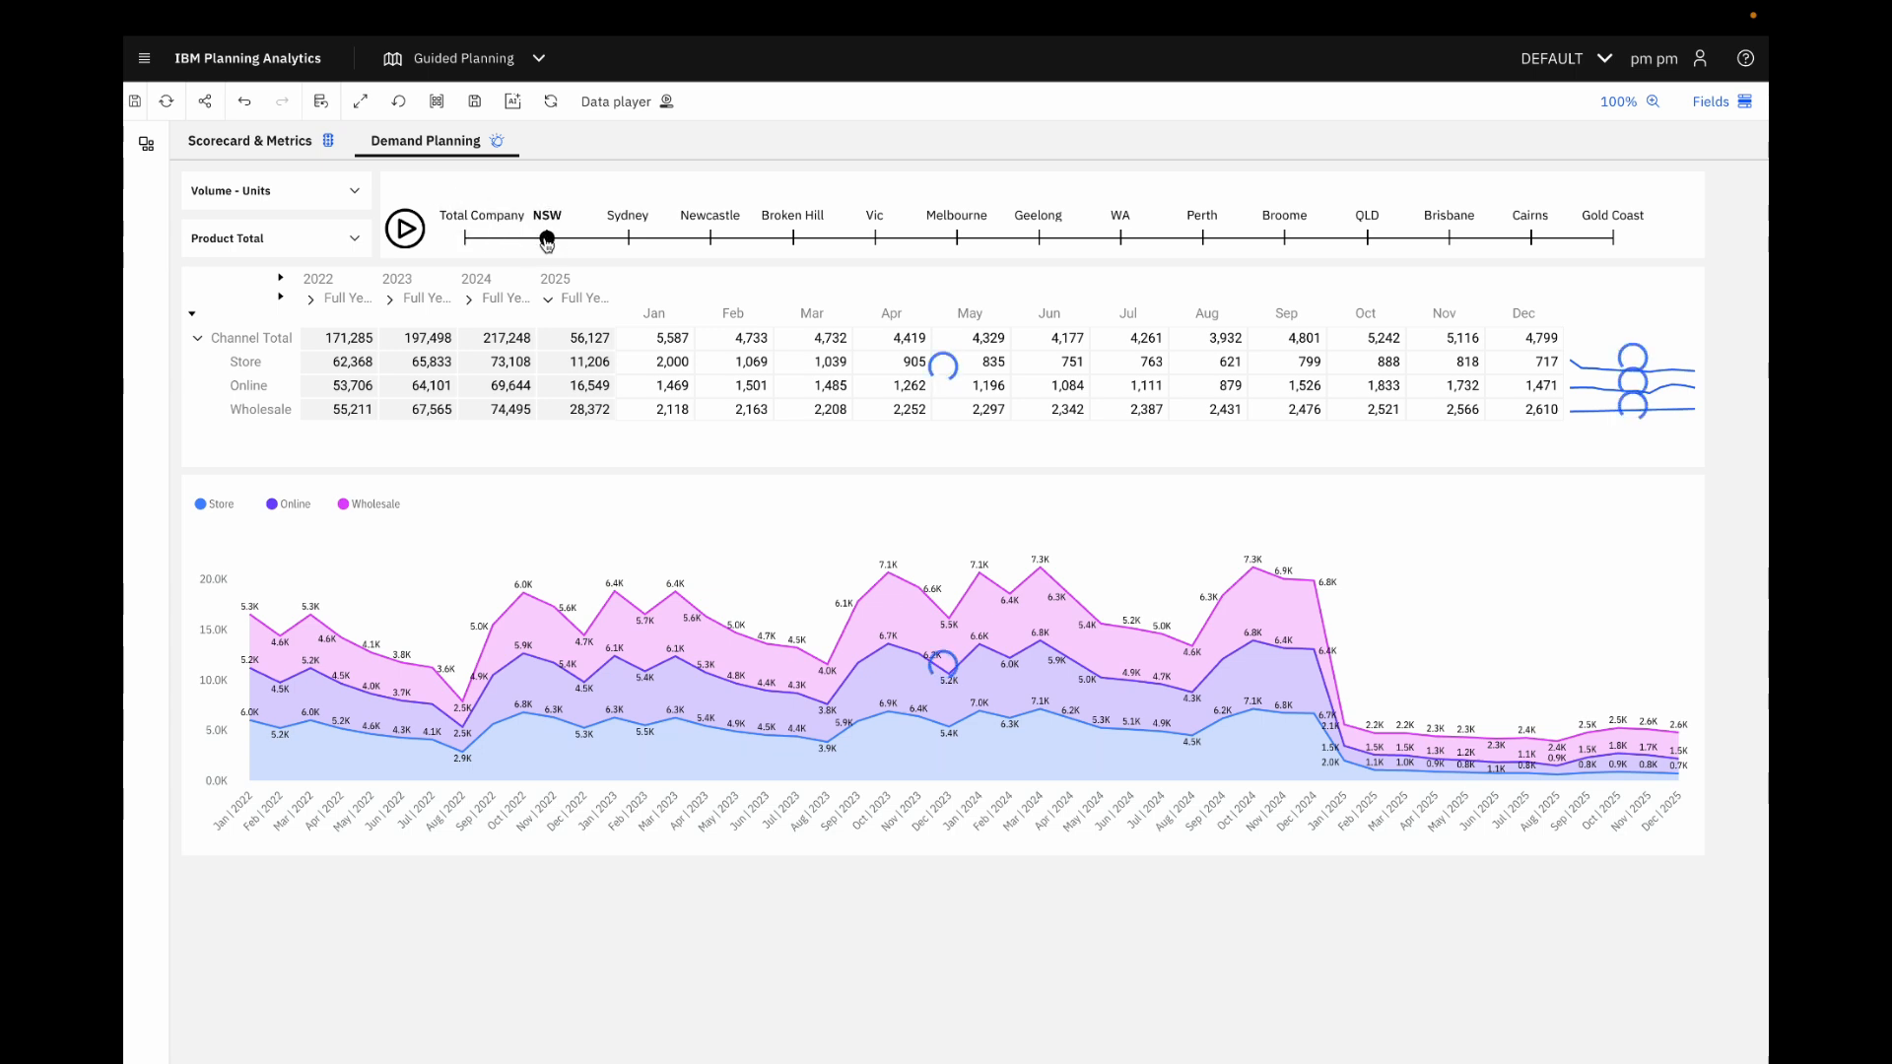
{"action": "left_click", "coordinate": [632, 239]}
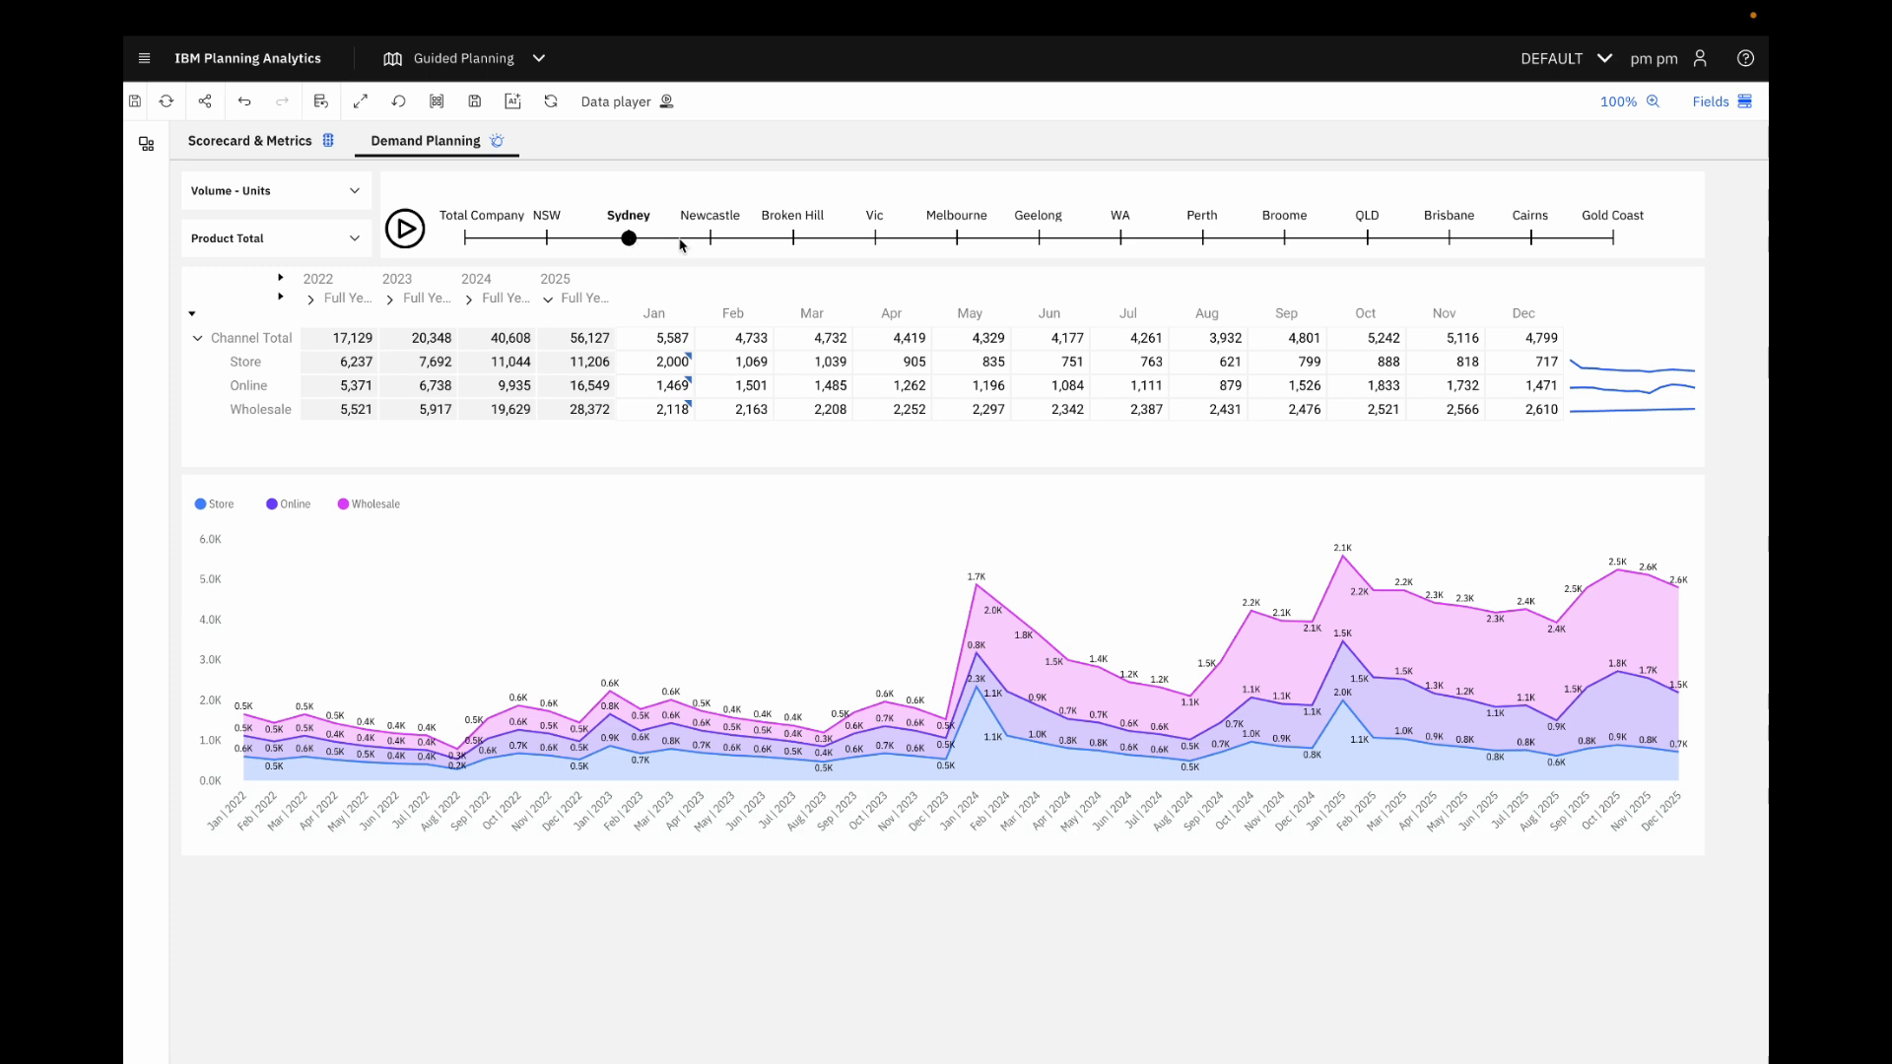
- Select the January 2025 Store cell in the Sydney demand plan
{"action": "left_click", "coordinate": [729, 365]}
{"action": "left_click", "coordinate": [656, 372]}
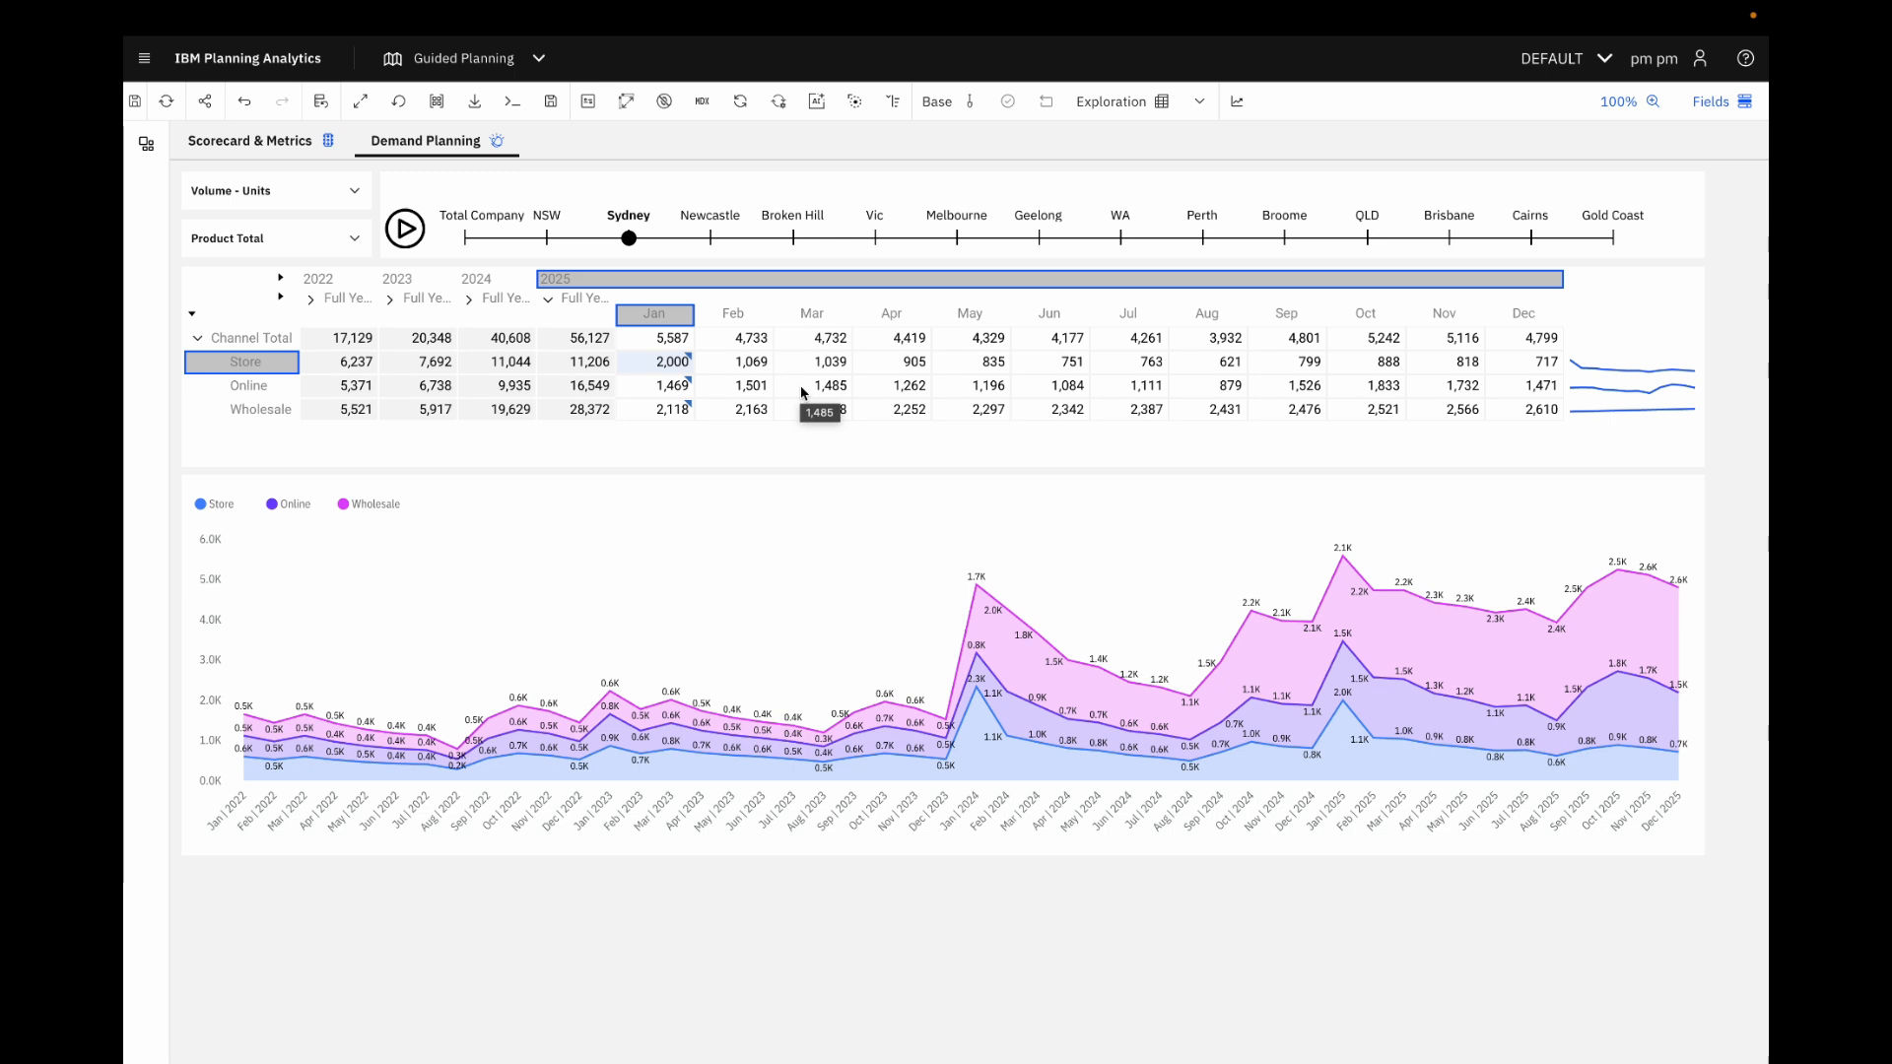
{"action": "left_click", "coordinate": [973, 103]}
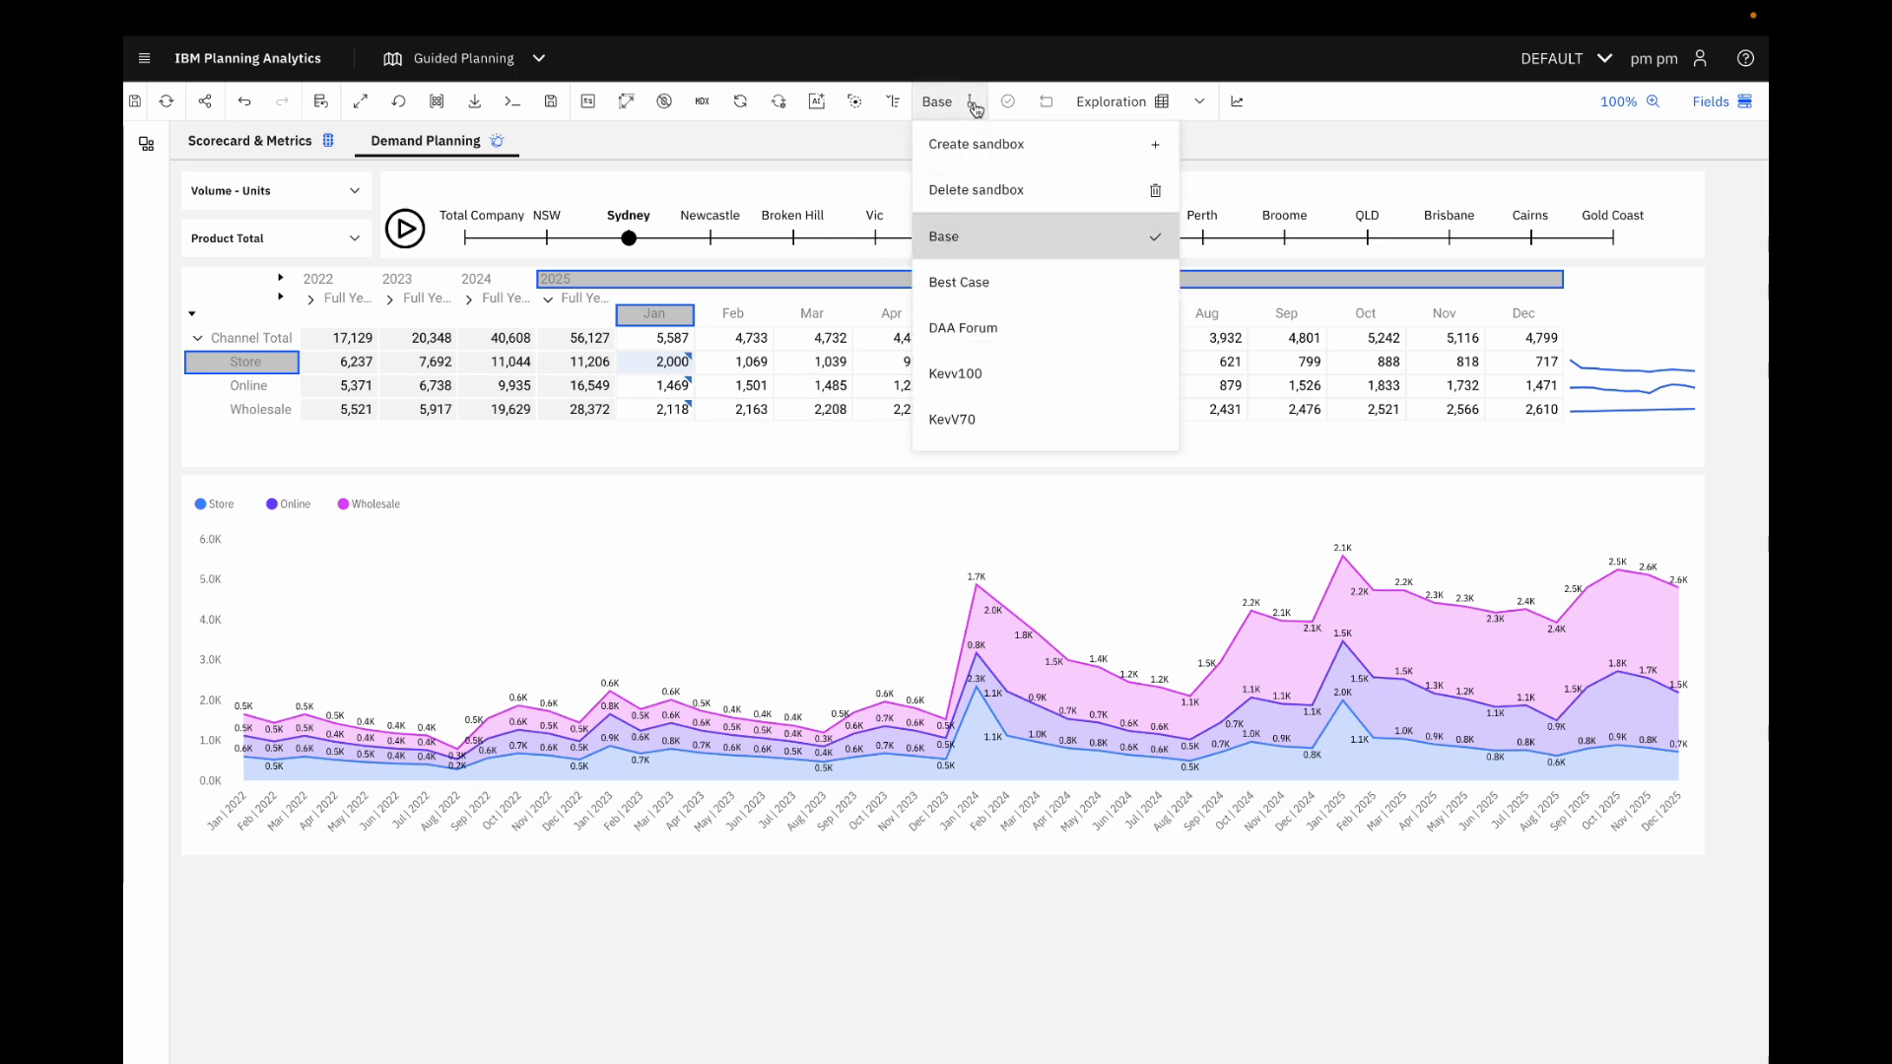
{"action": "left_click", "coordinate": [973, 146]}
{"action": "left_click", "coordinate": [817, 406]}
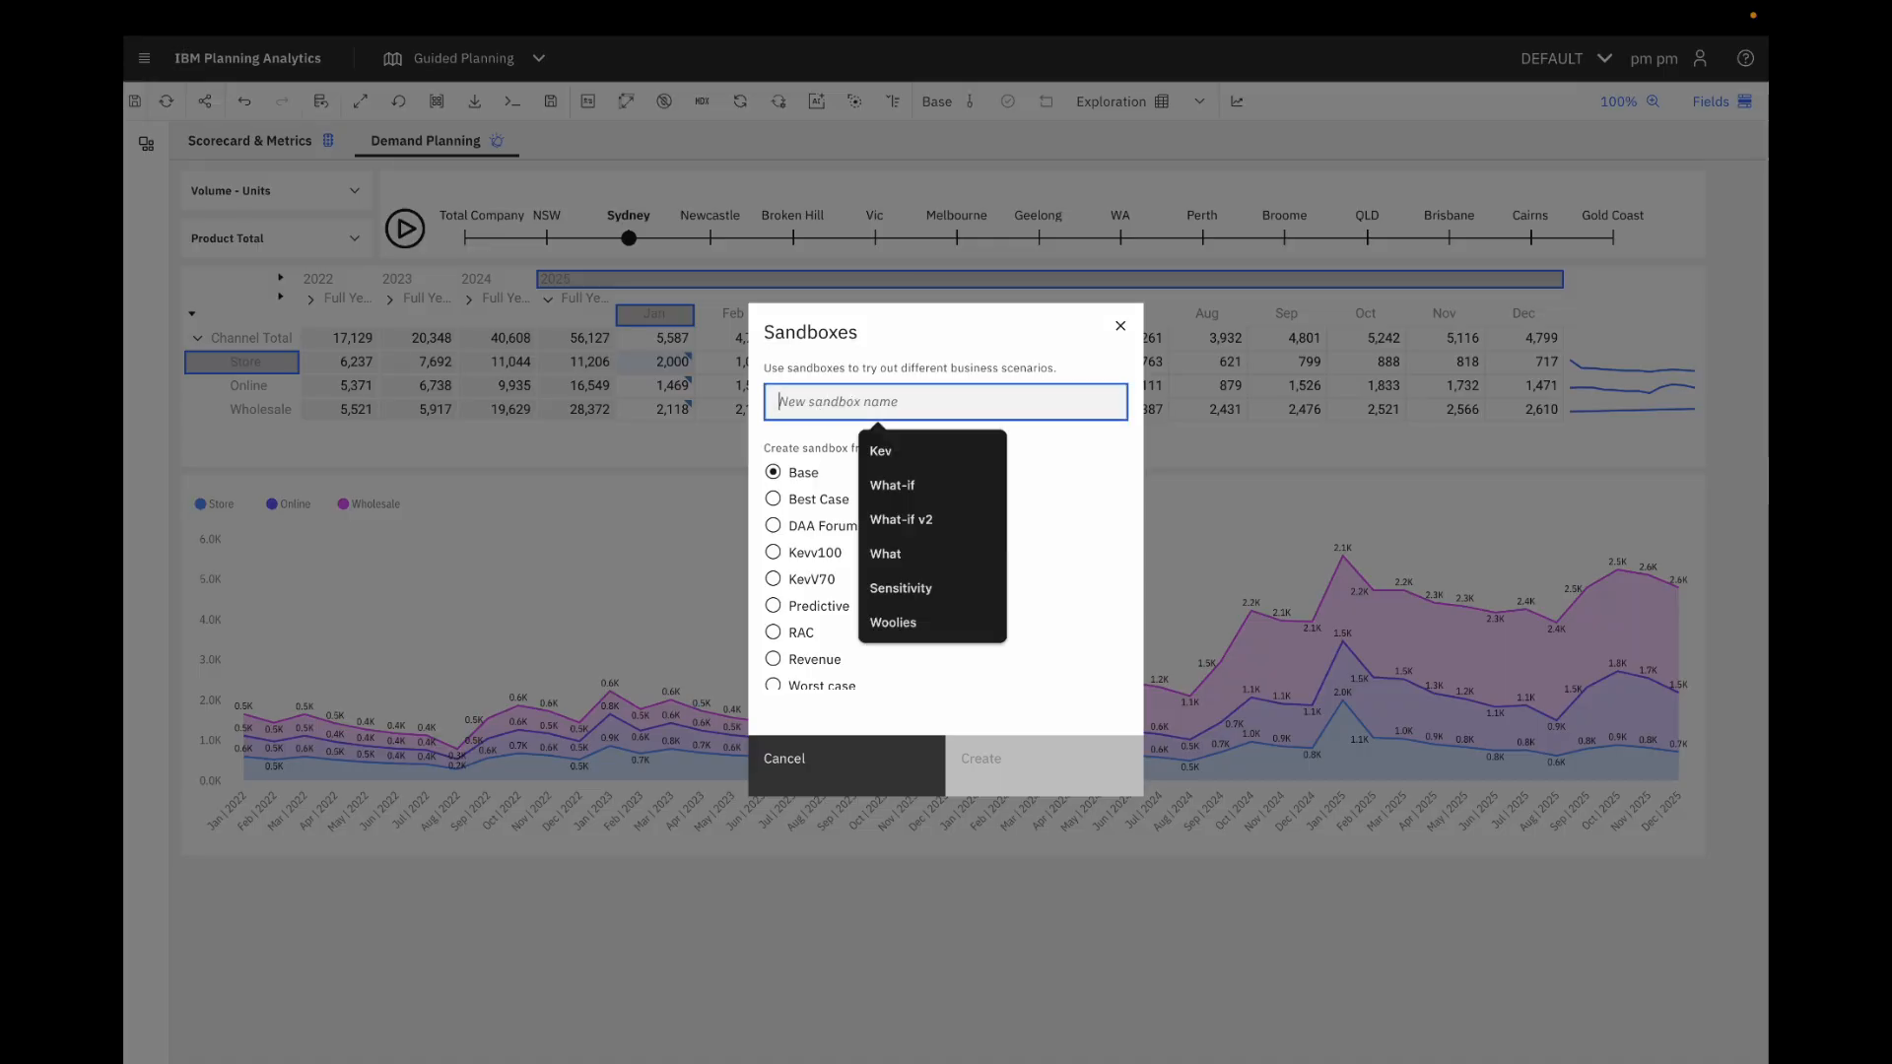
{"action": "type", "text": "What"}
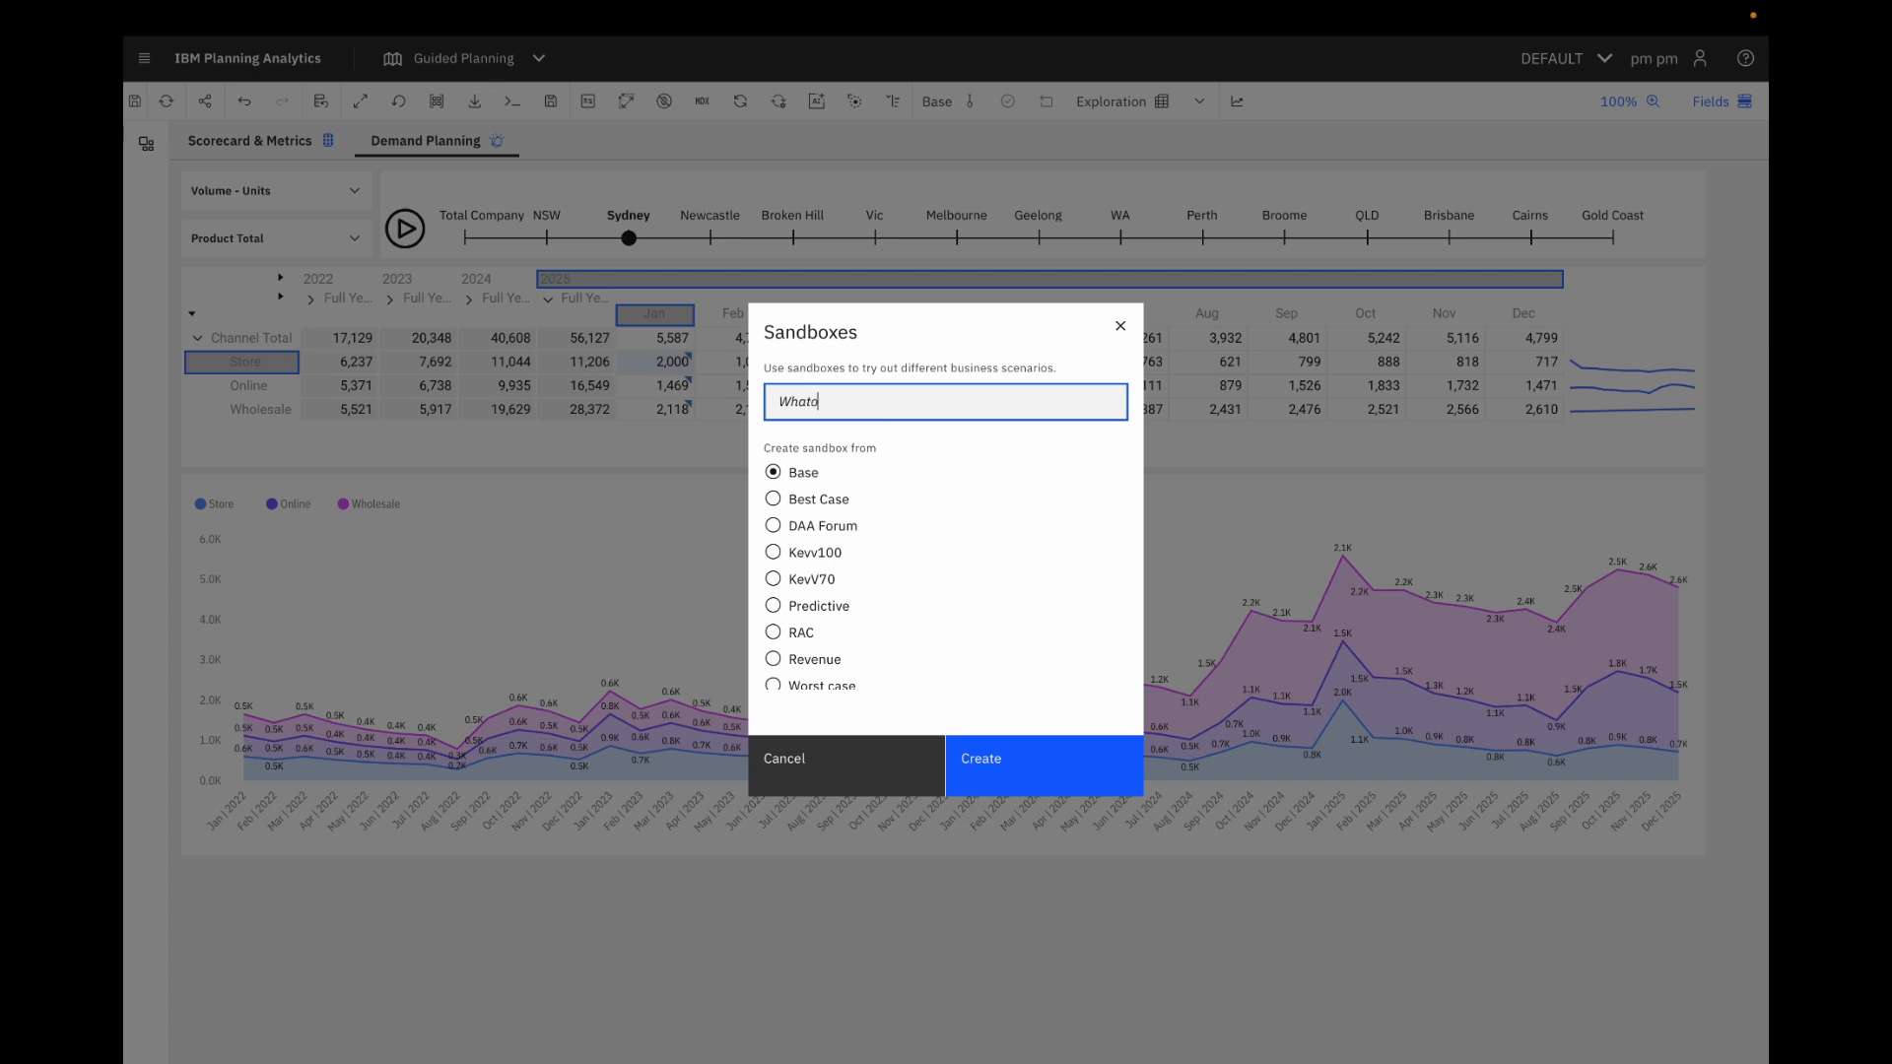
{"action": "type", "text": "-if"}
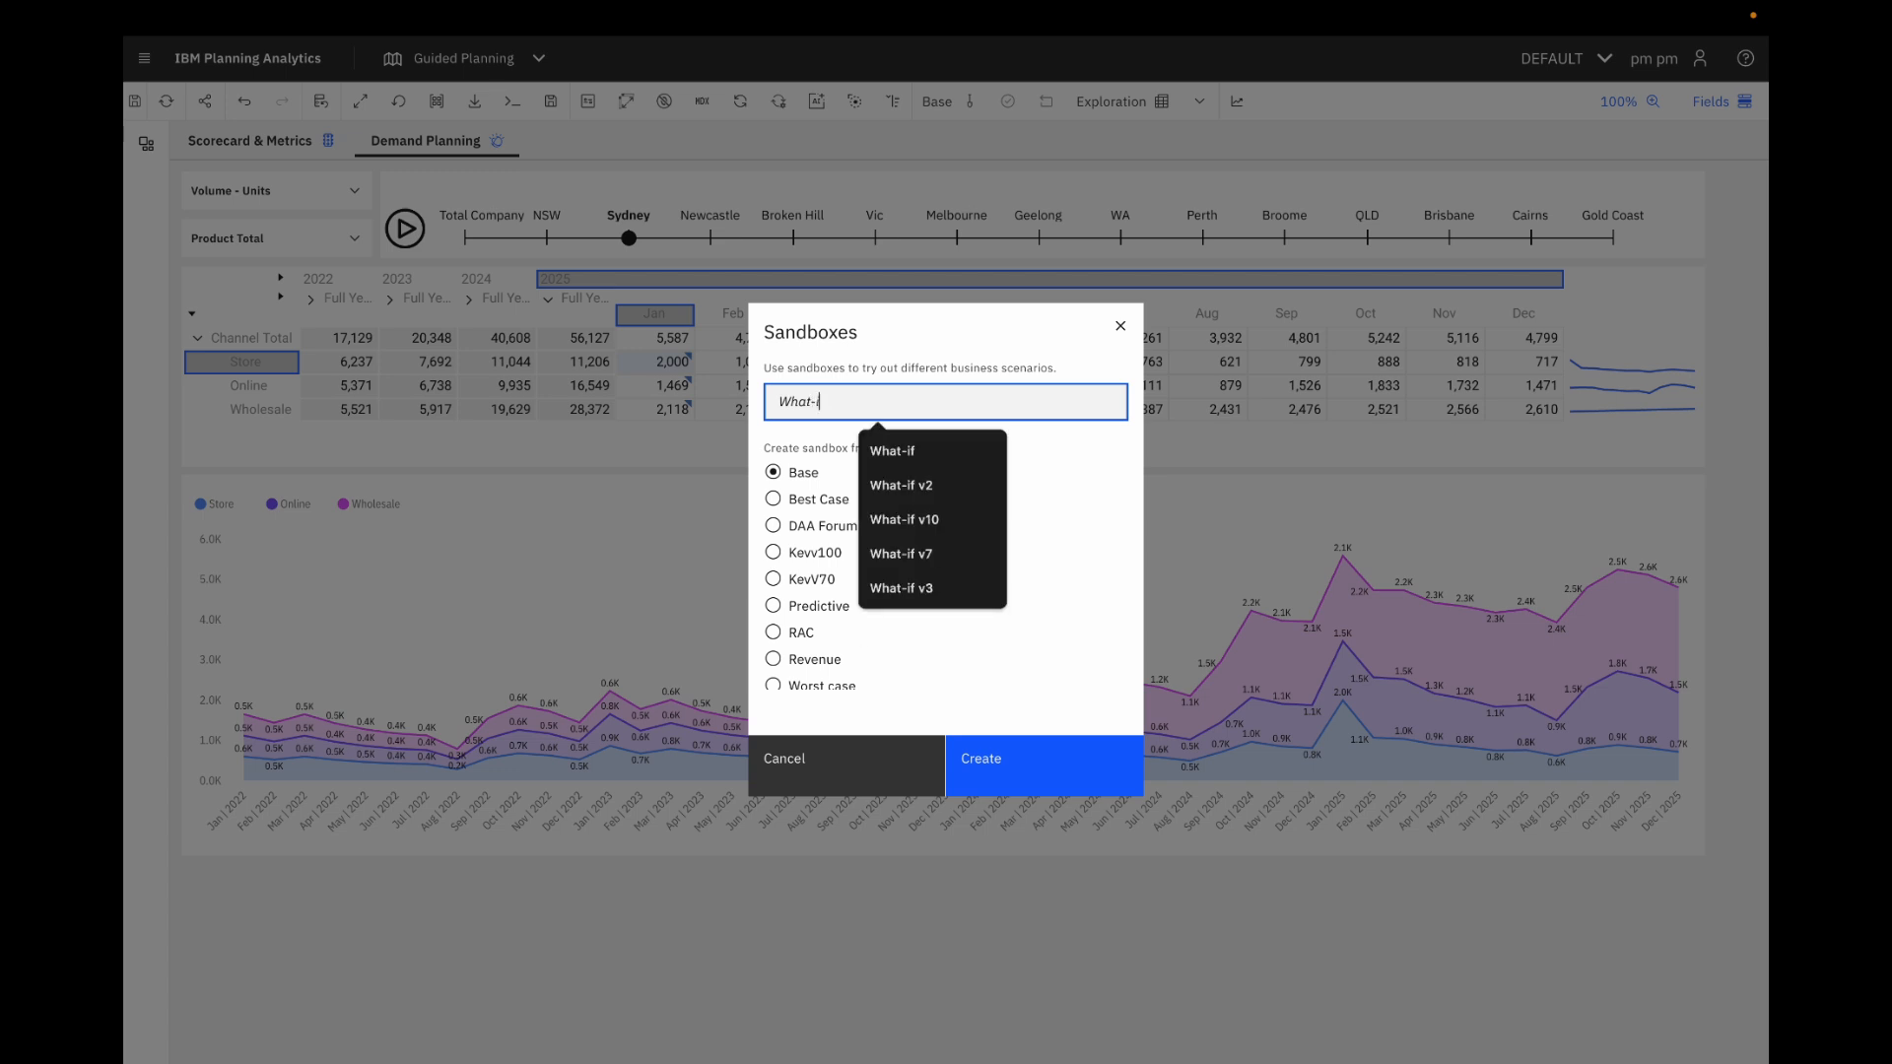
{"action": "left_click", "coordinate": [938, 774]}
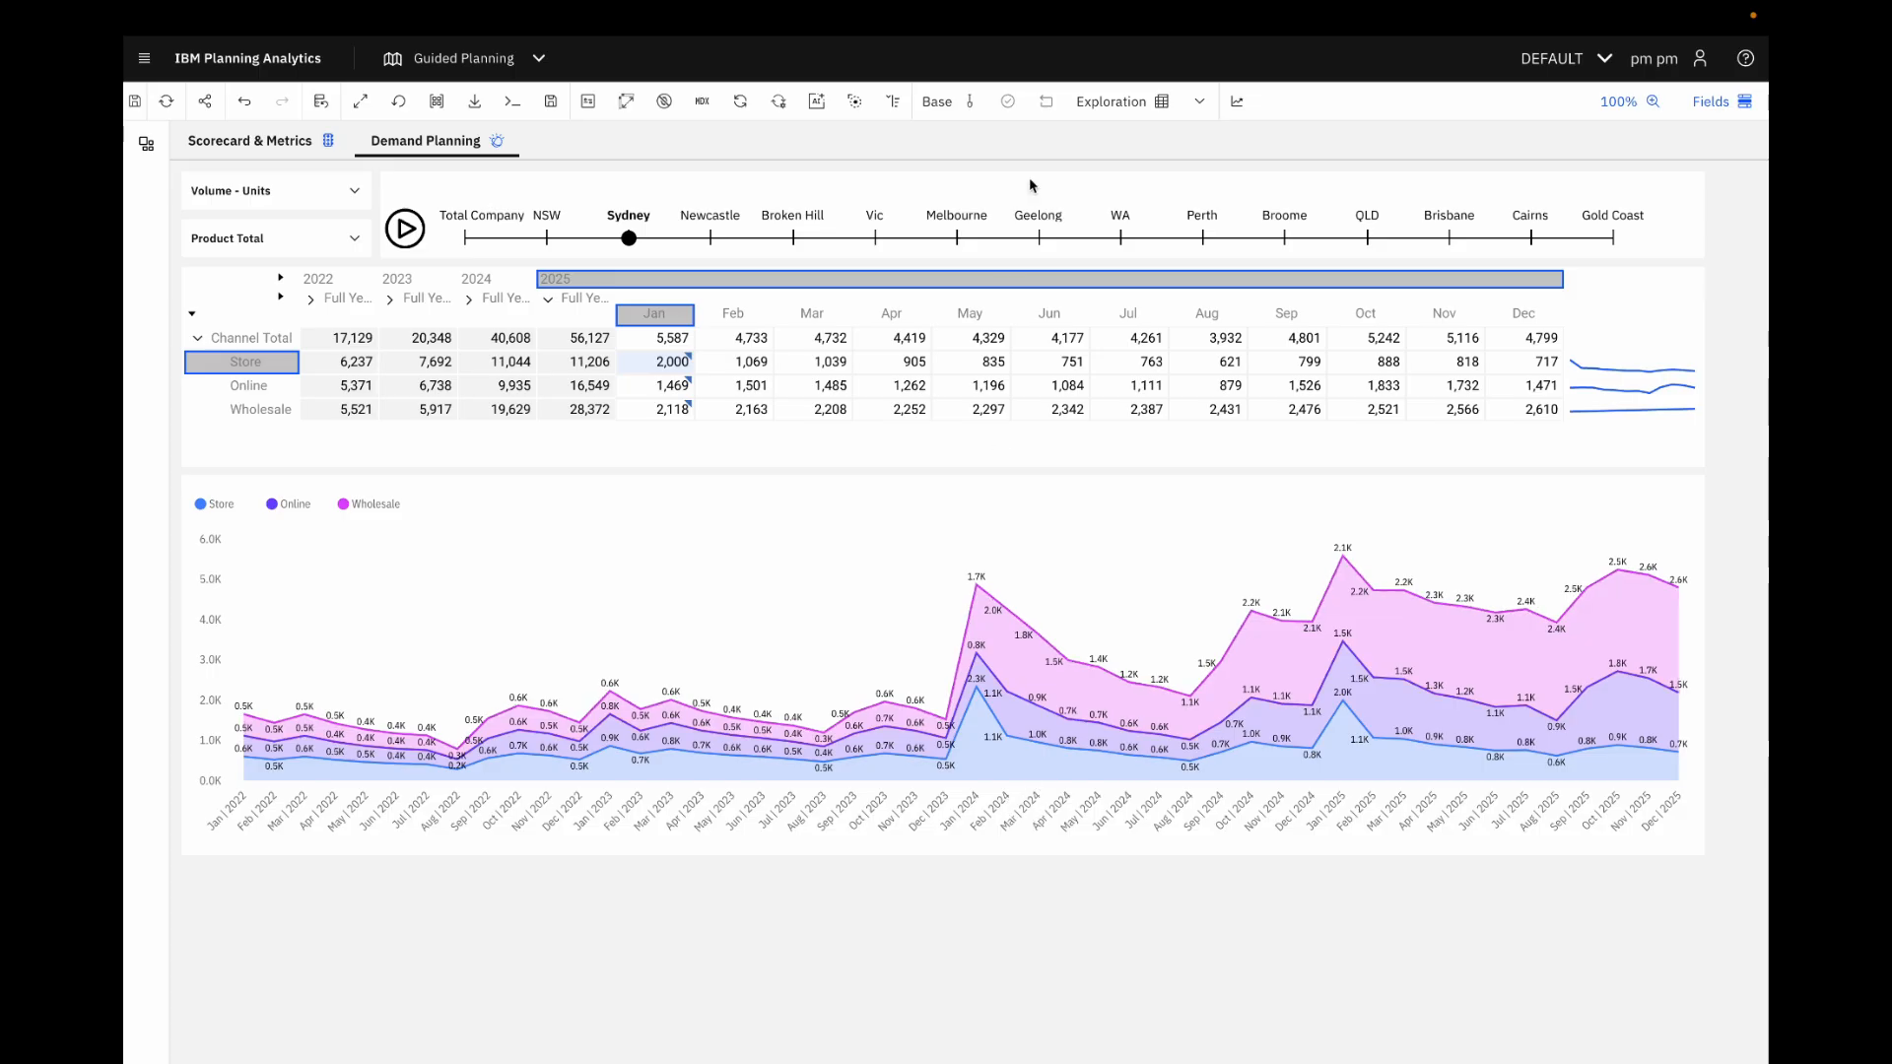
- Create a sandbox named What-if based on the Base data
{"action": "left_click", "coordinate": [966, 109]}
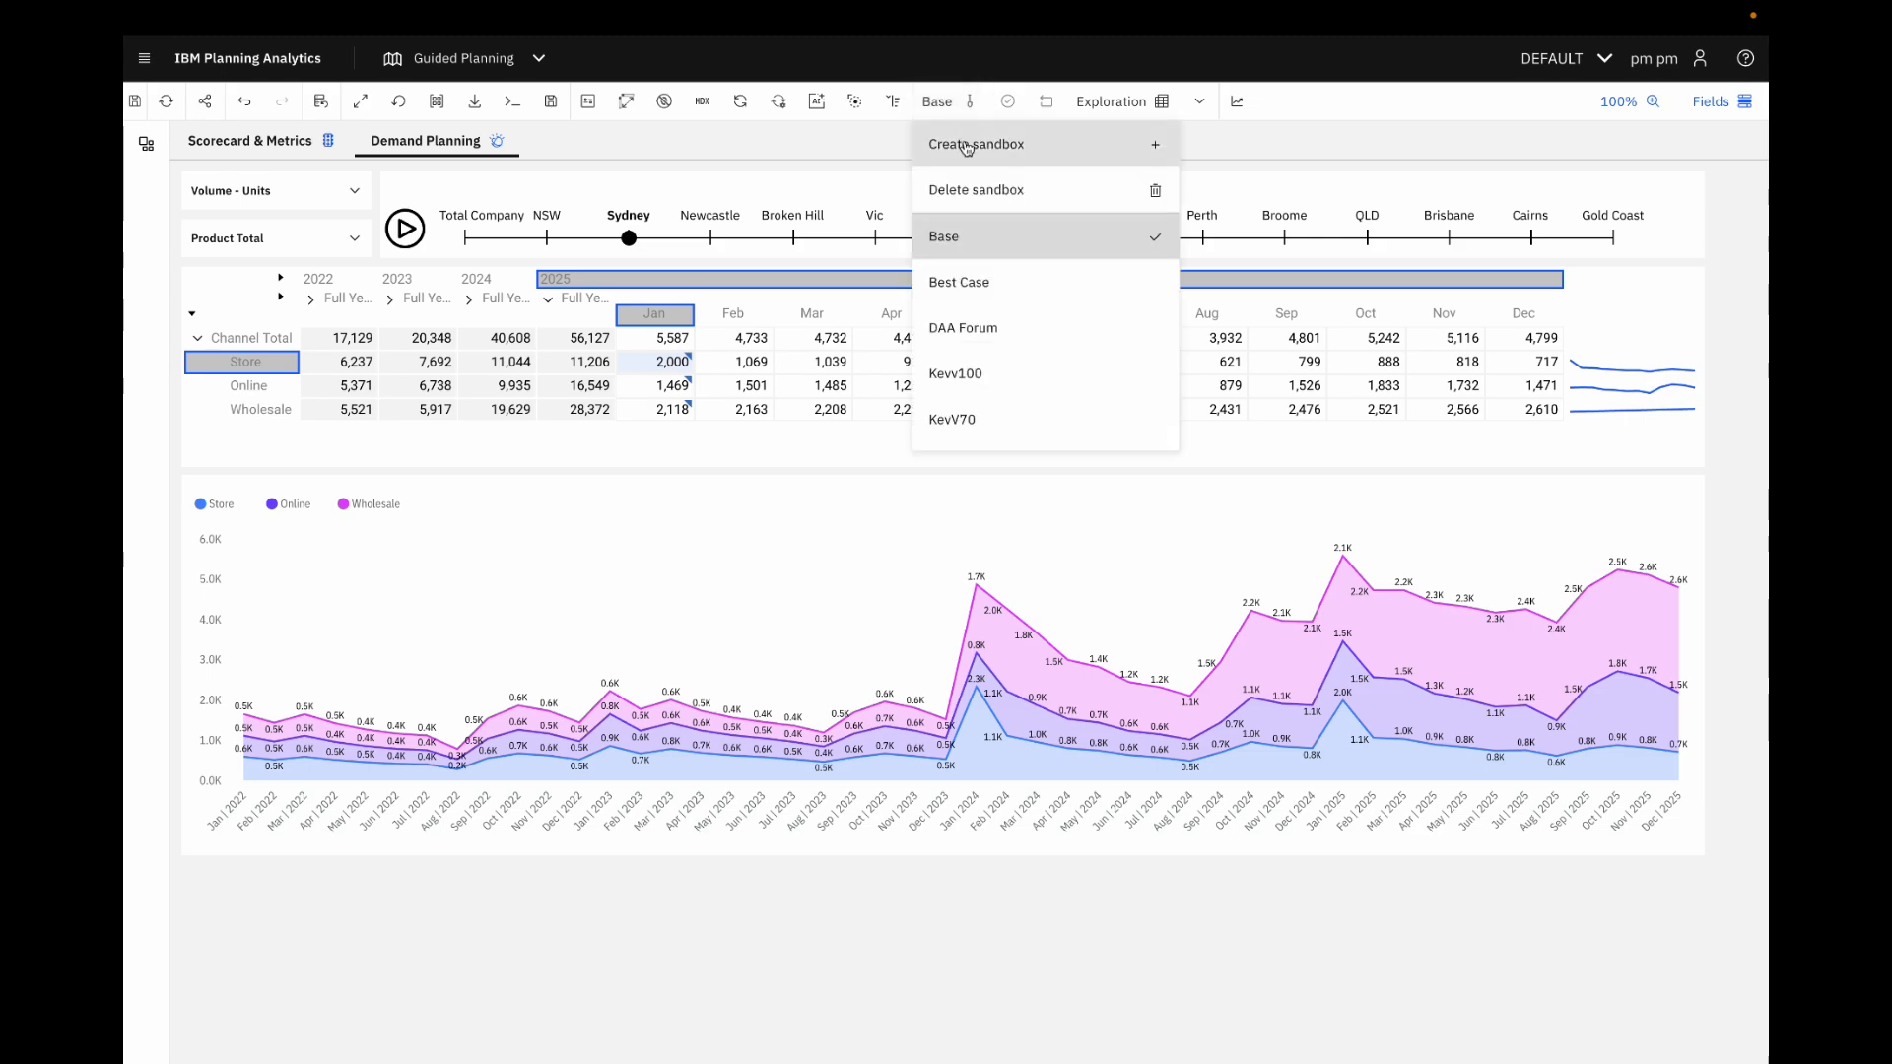
{"action": "left_click", "coordinate": [966, 141]}
{"action": "left_click", "coordinate": [885, 401]}
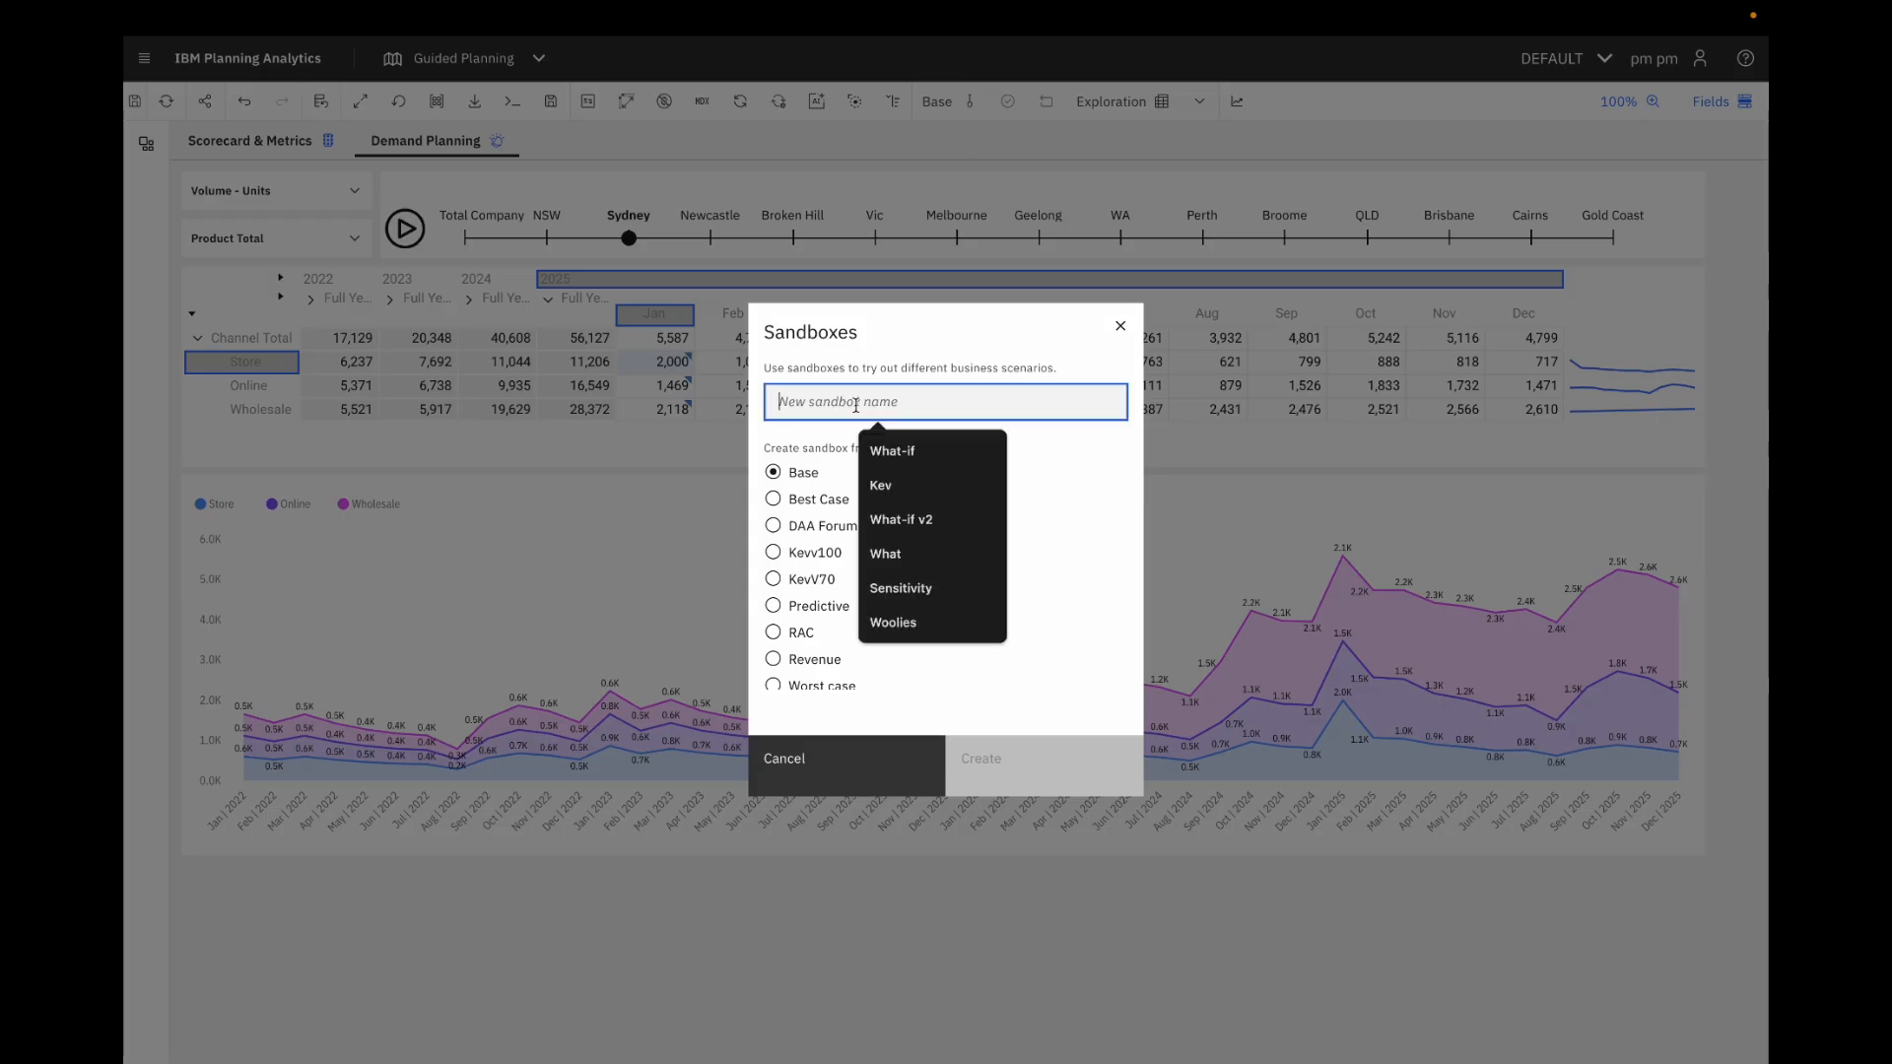
{"action": "left_click", "coordinate": [886, 453]}
{"action": "left_click", "coordinate": [1011, 777]}
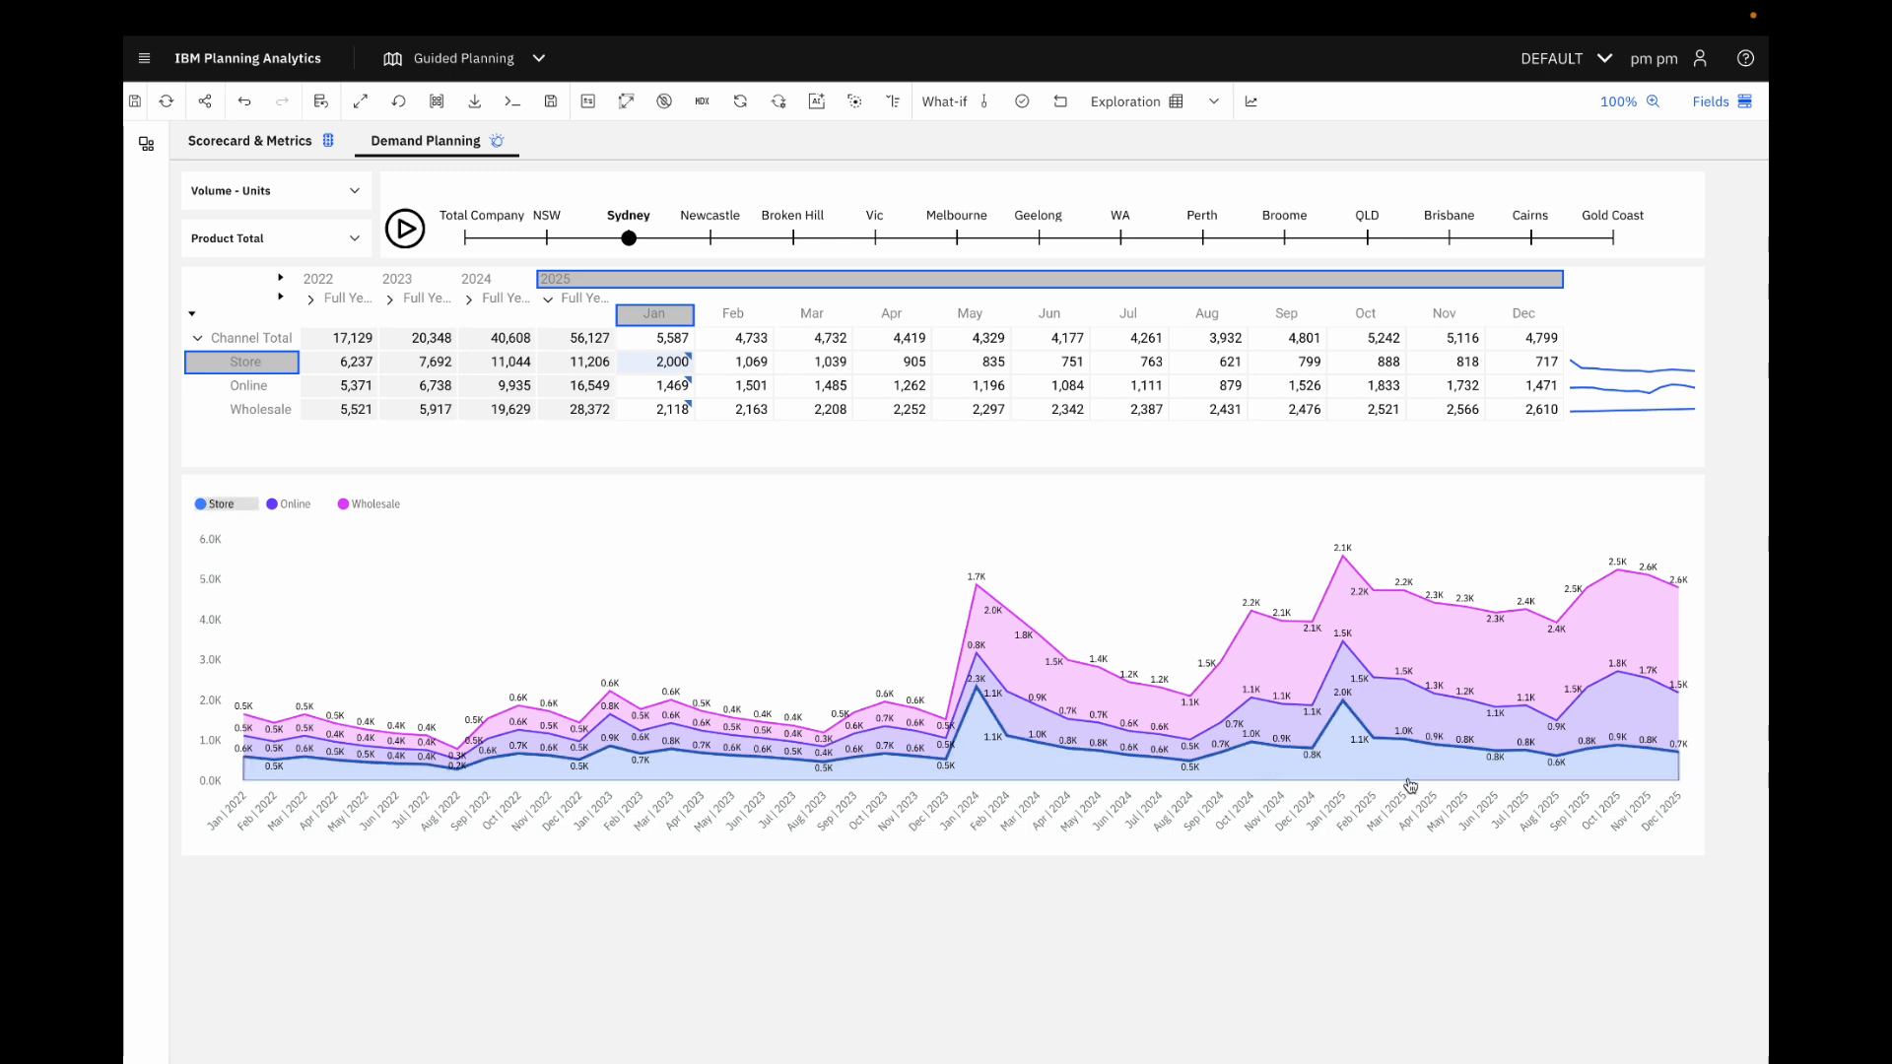
- Increase the October 2025 Channel Total by 10 percent with the inc10 spreading command
{"action": "left_click", "coordinate": [1358, 348]}
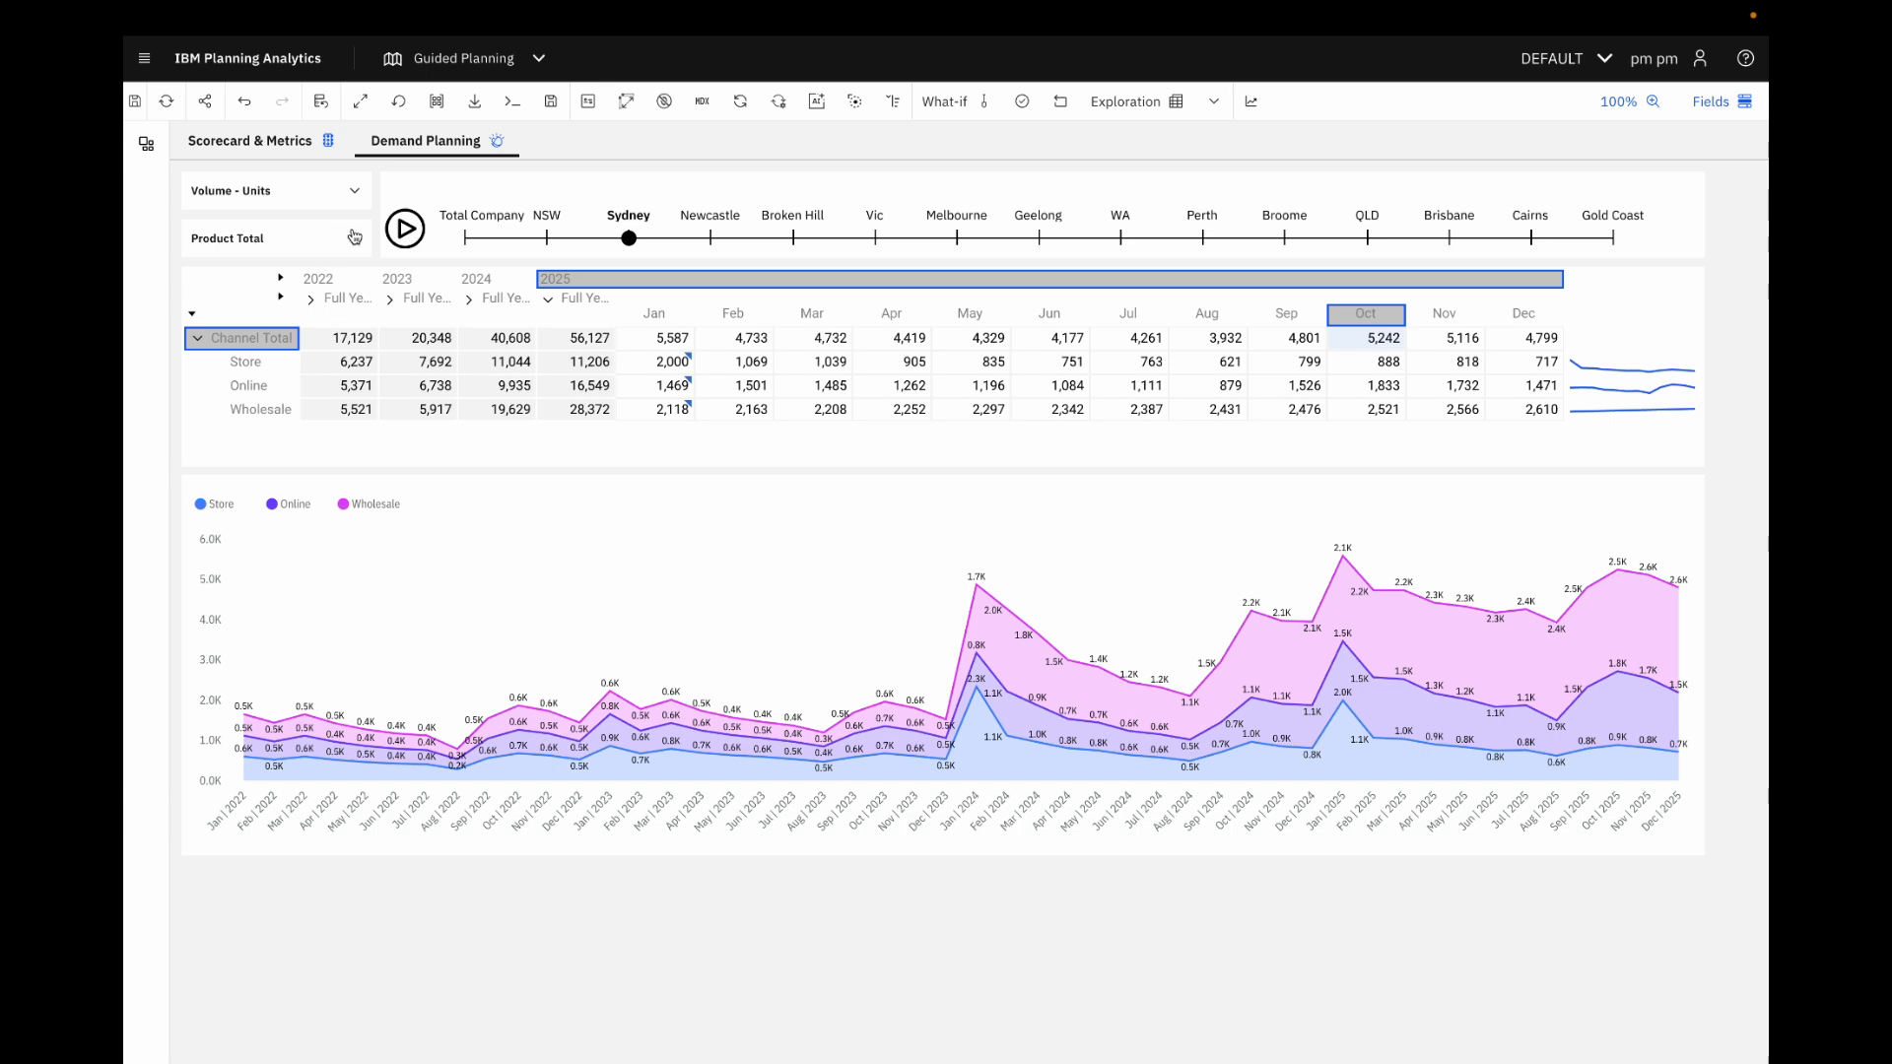
{"action": "double_click", "coordinate": [1363, 340]}
{"action": "type", "text": "inc10"}
{"action": "key", "text": "Return"}
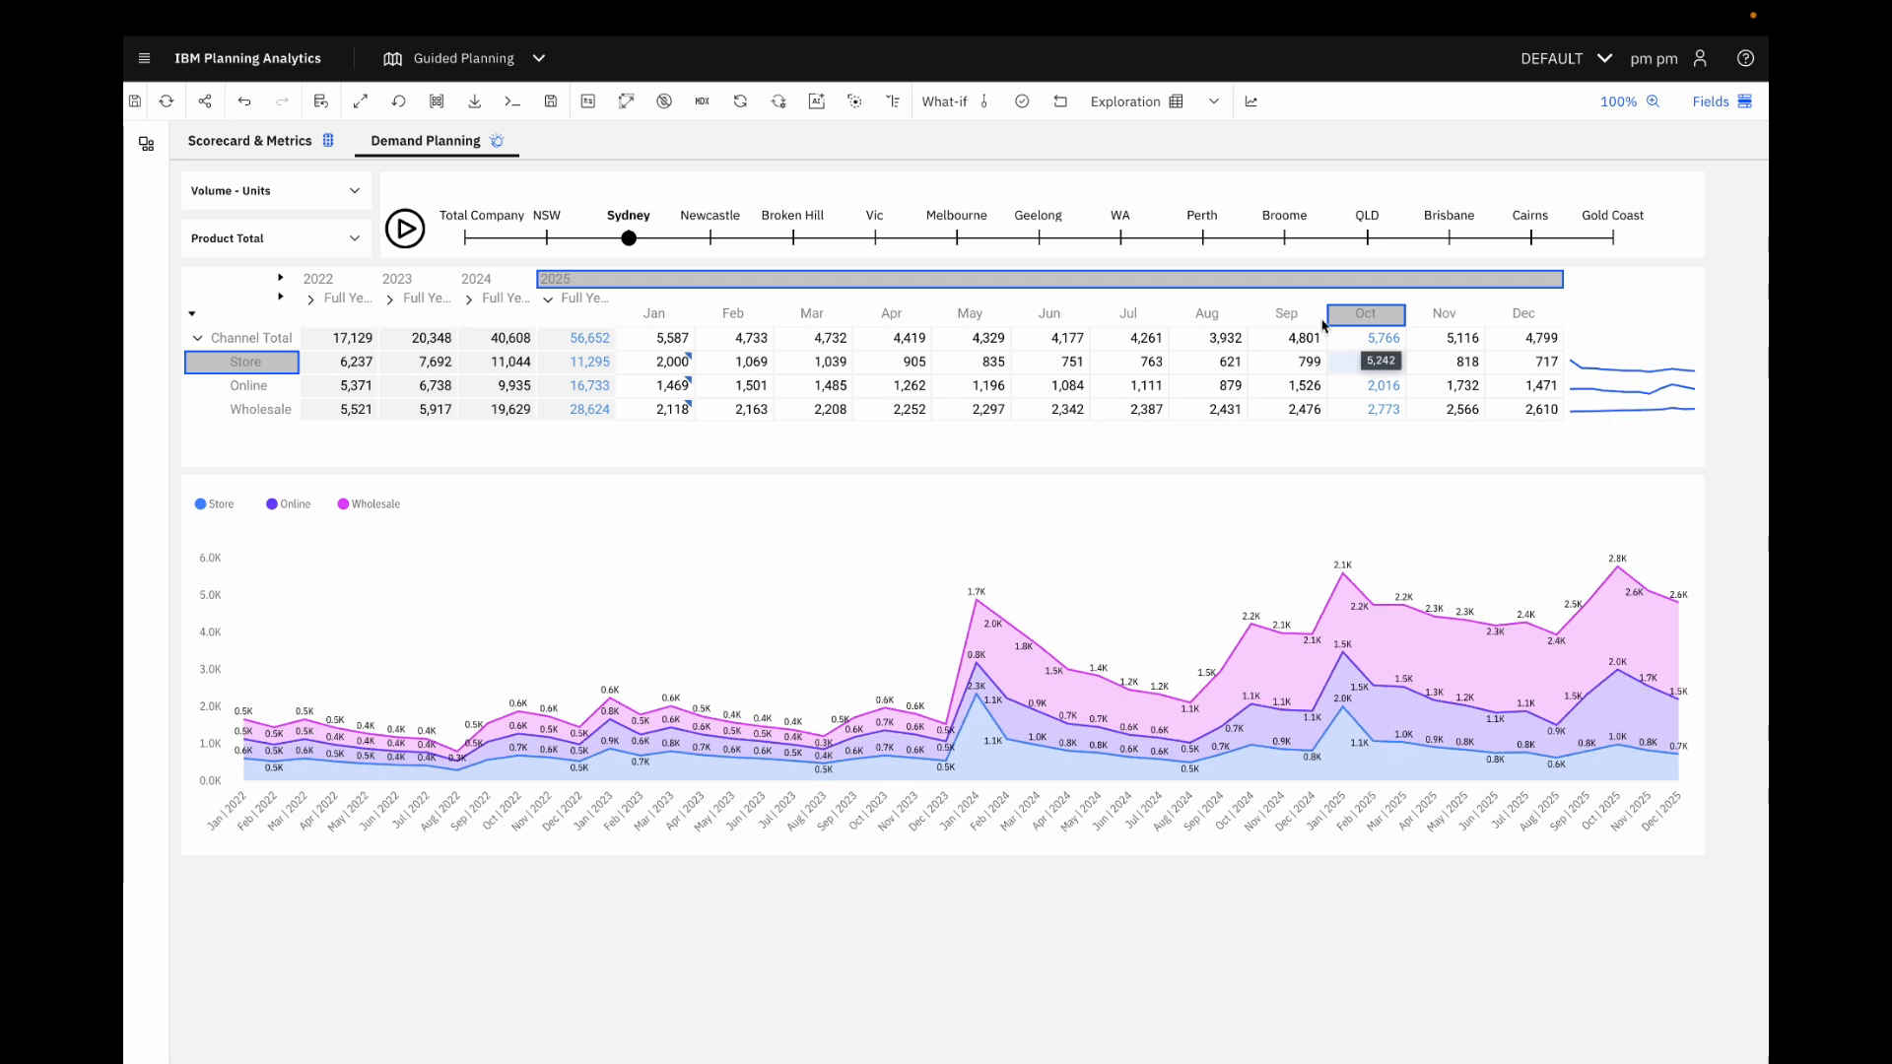
- Check how the October change spreads to the 3G 32Gb product, and return the product selection to Product Total
{"action": "left_click", "coordinate": [340, 248]}
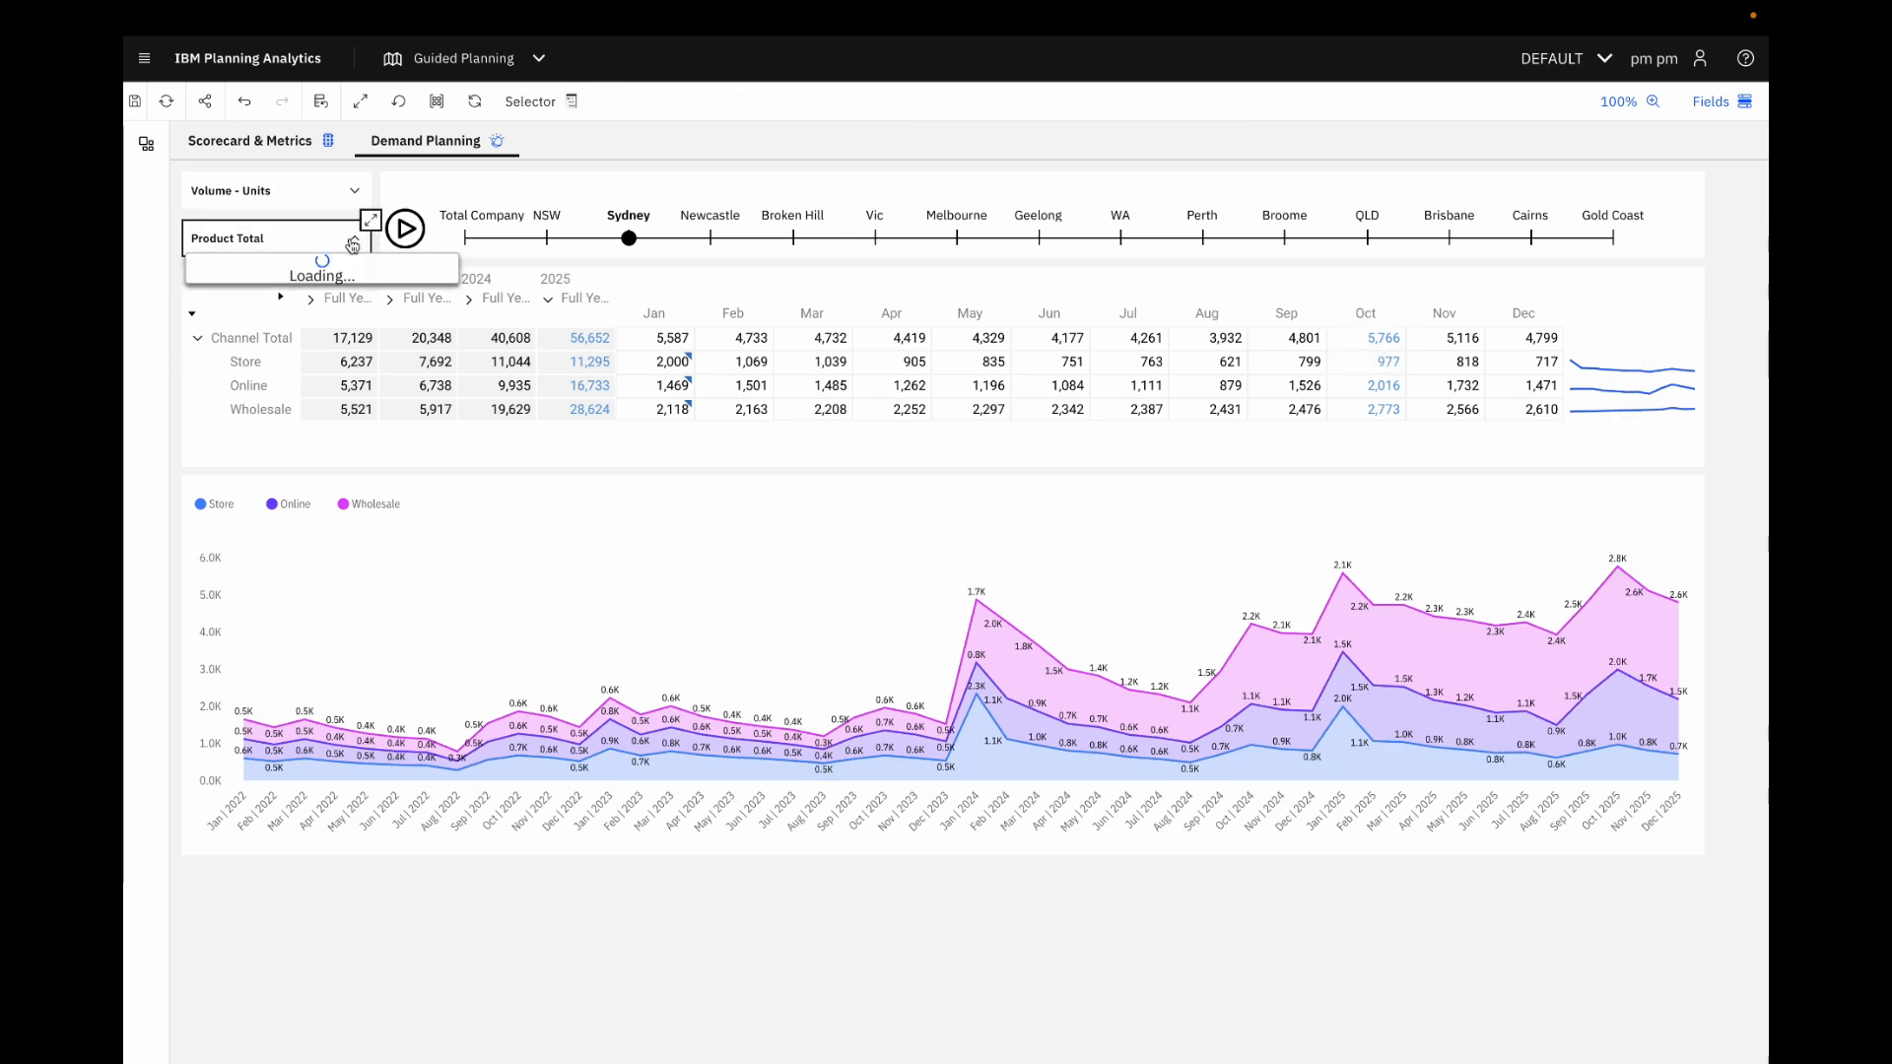
{"action": "left_click", "coordinate": [237, 345]}
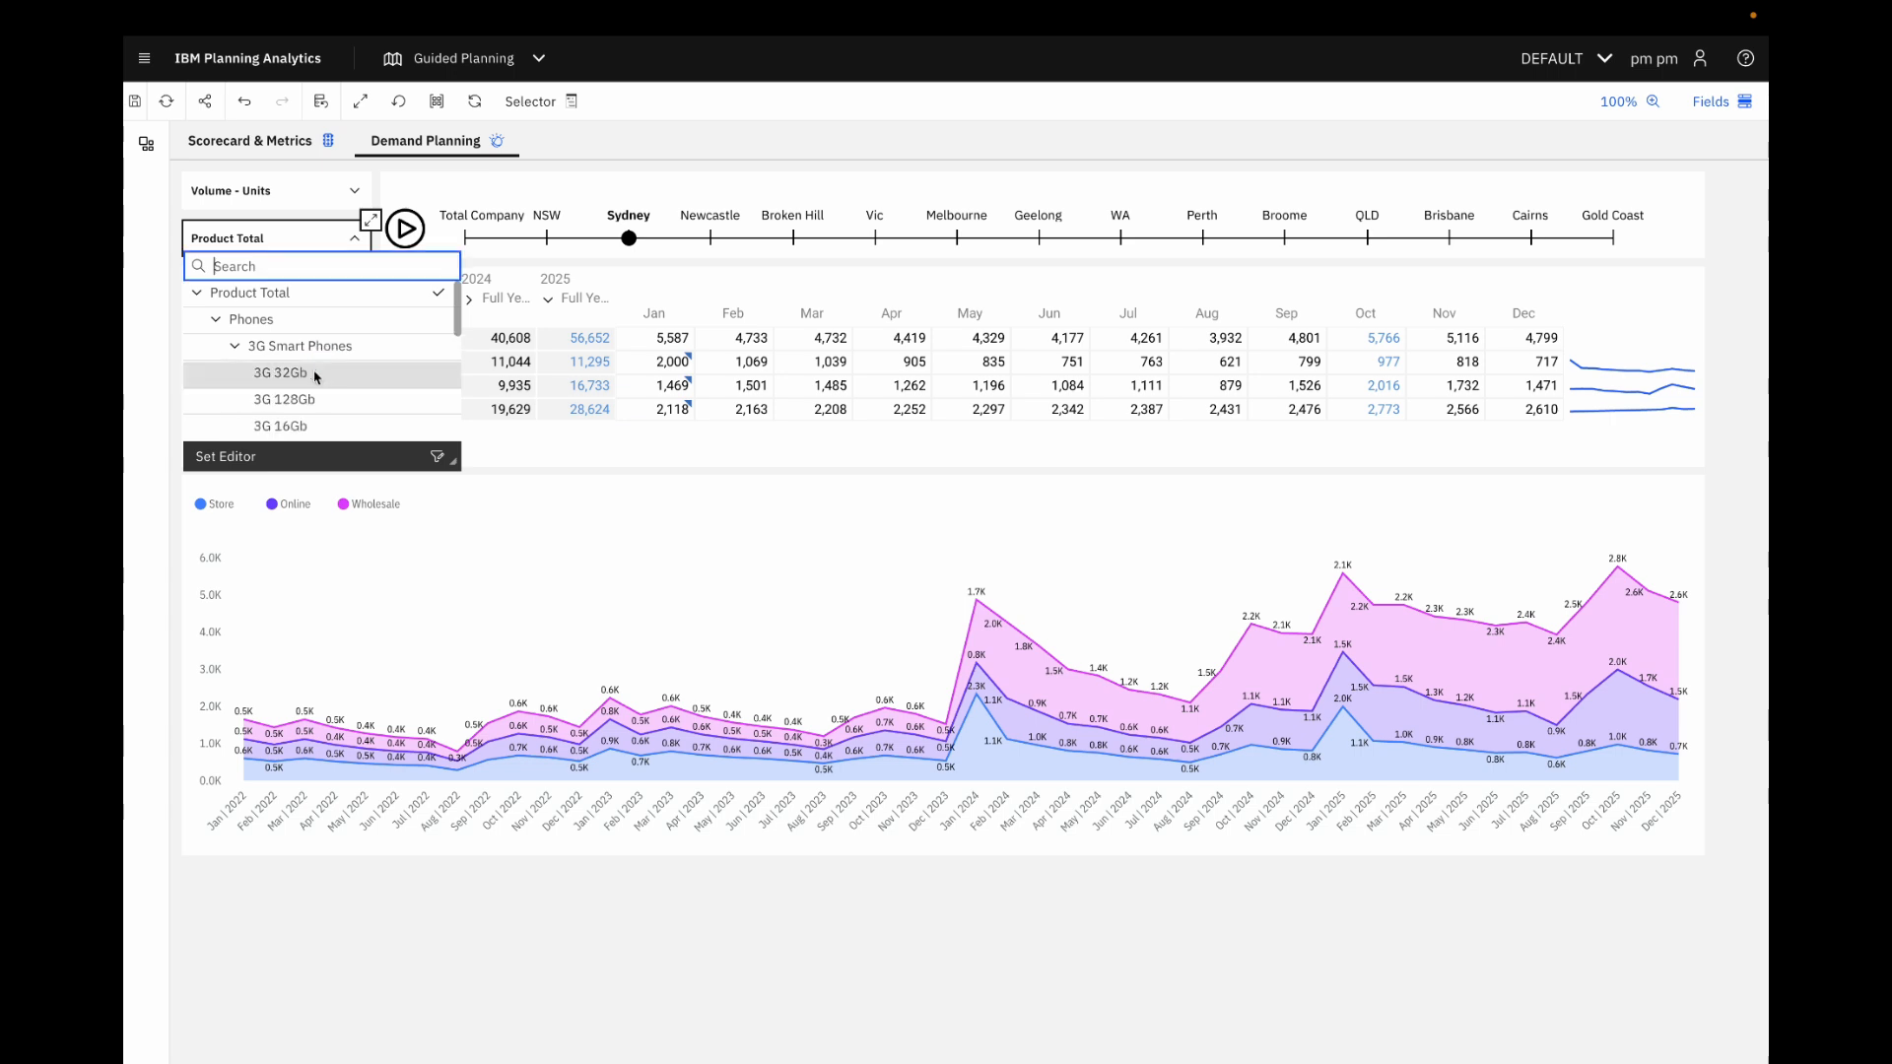
{"action": "left_click", "coordinate": [295, 373]}
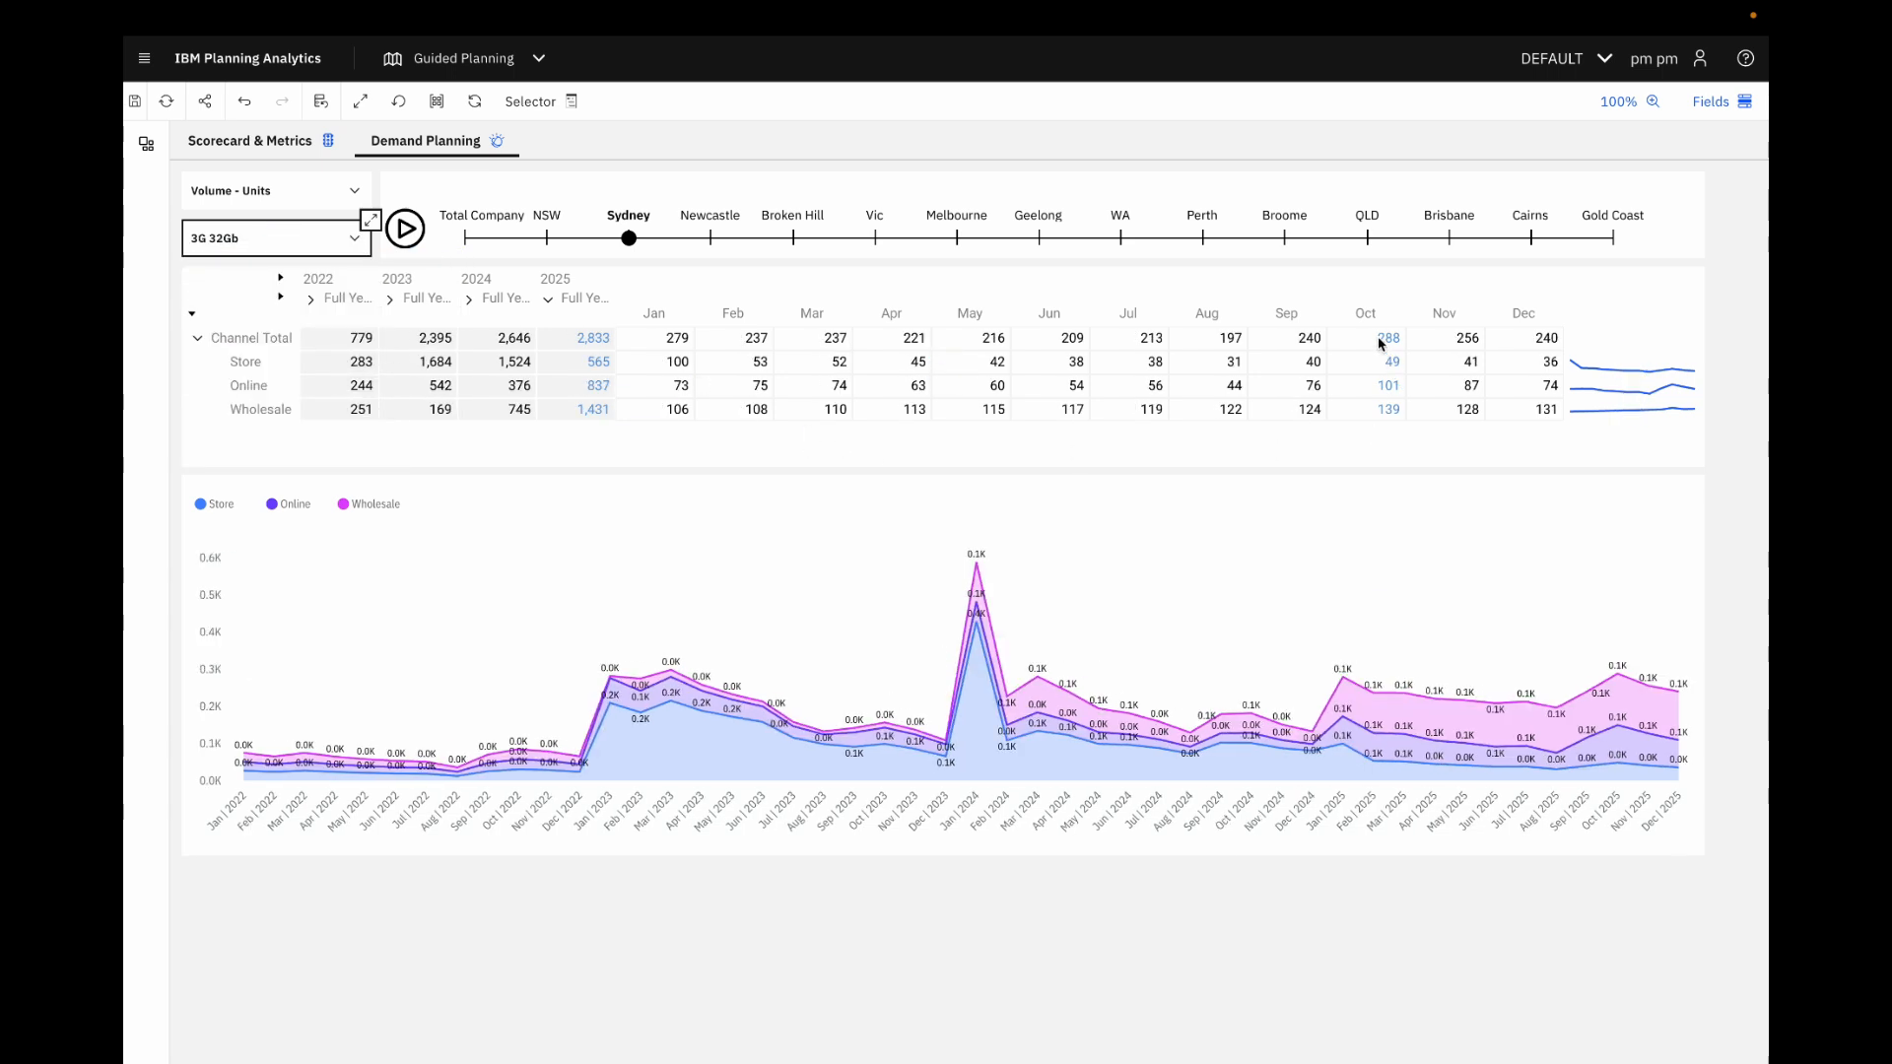
{"action": "left_click", "coordinate": [355, 243]}
{"action": "left_click", "coordinate": [330, 295]}
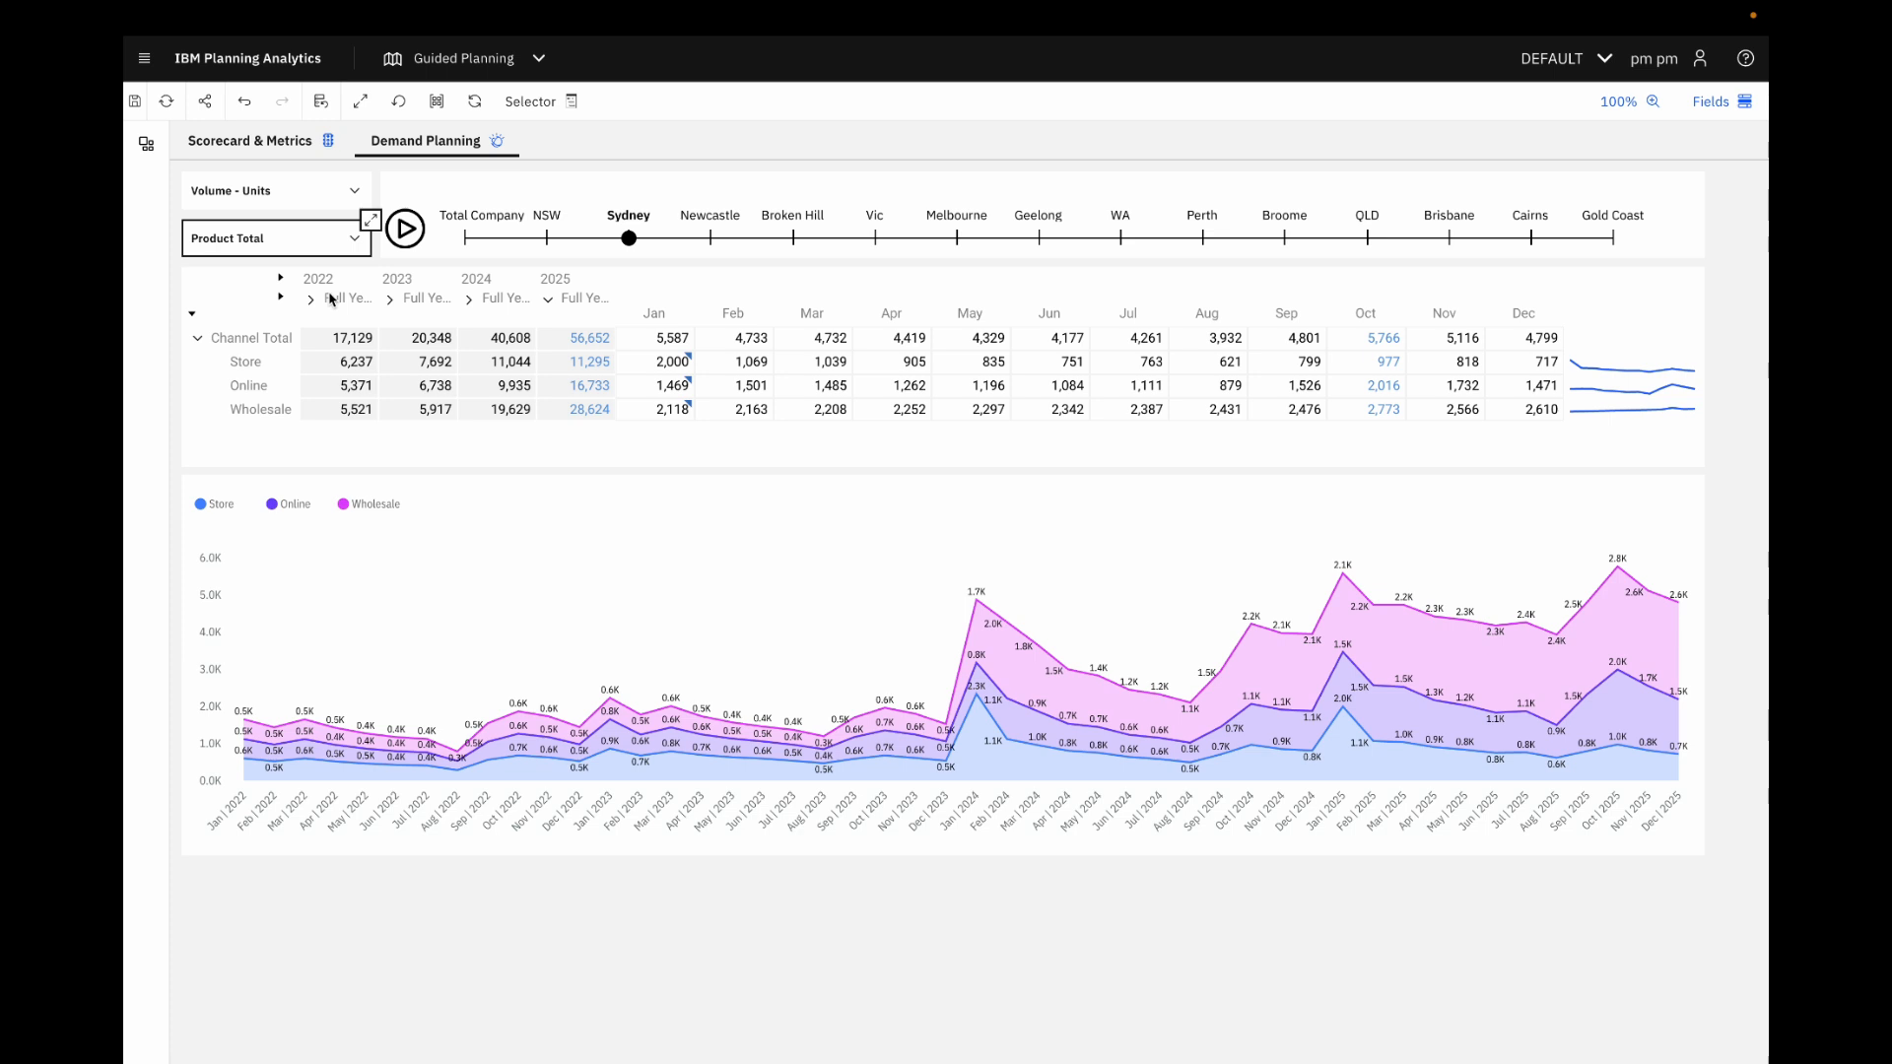
- Hold the October 2025 Store volume and set the October Channel Total to 8k
{"action": "right_click", "coordinate": [1373, 371]}
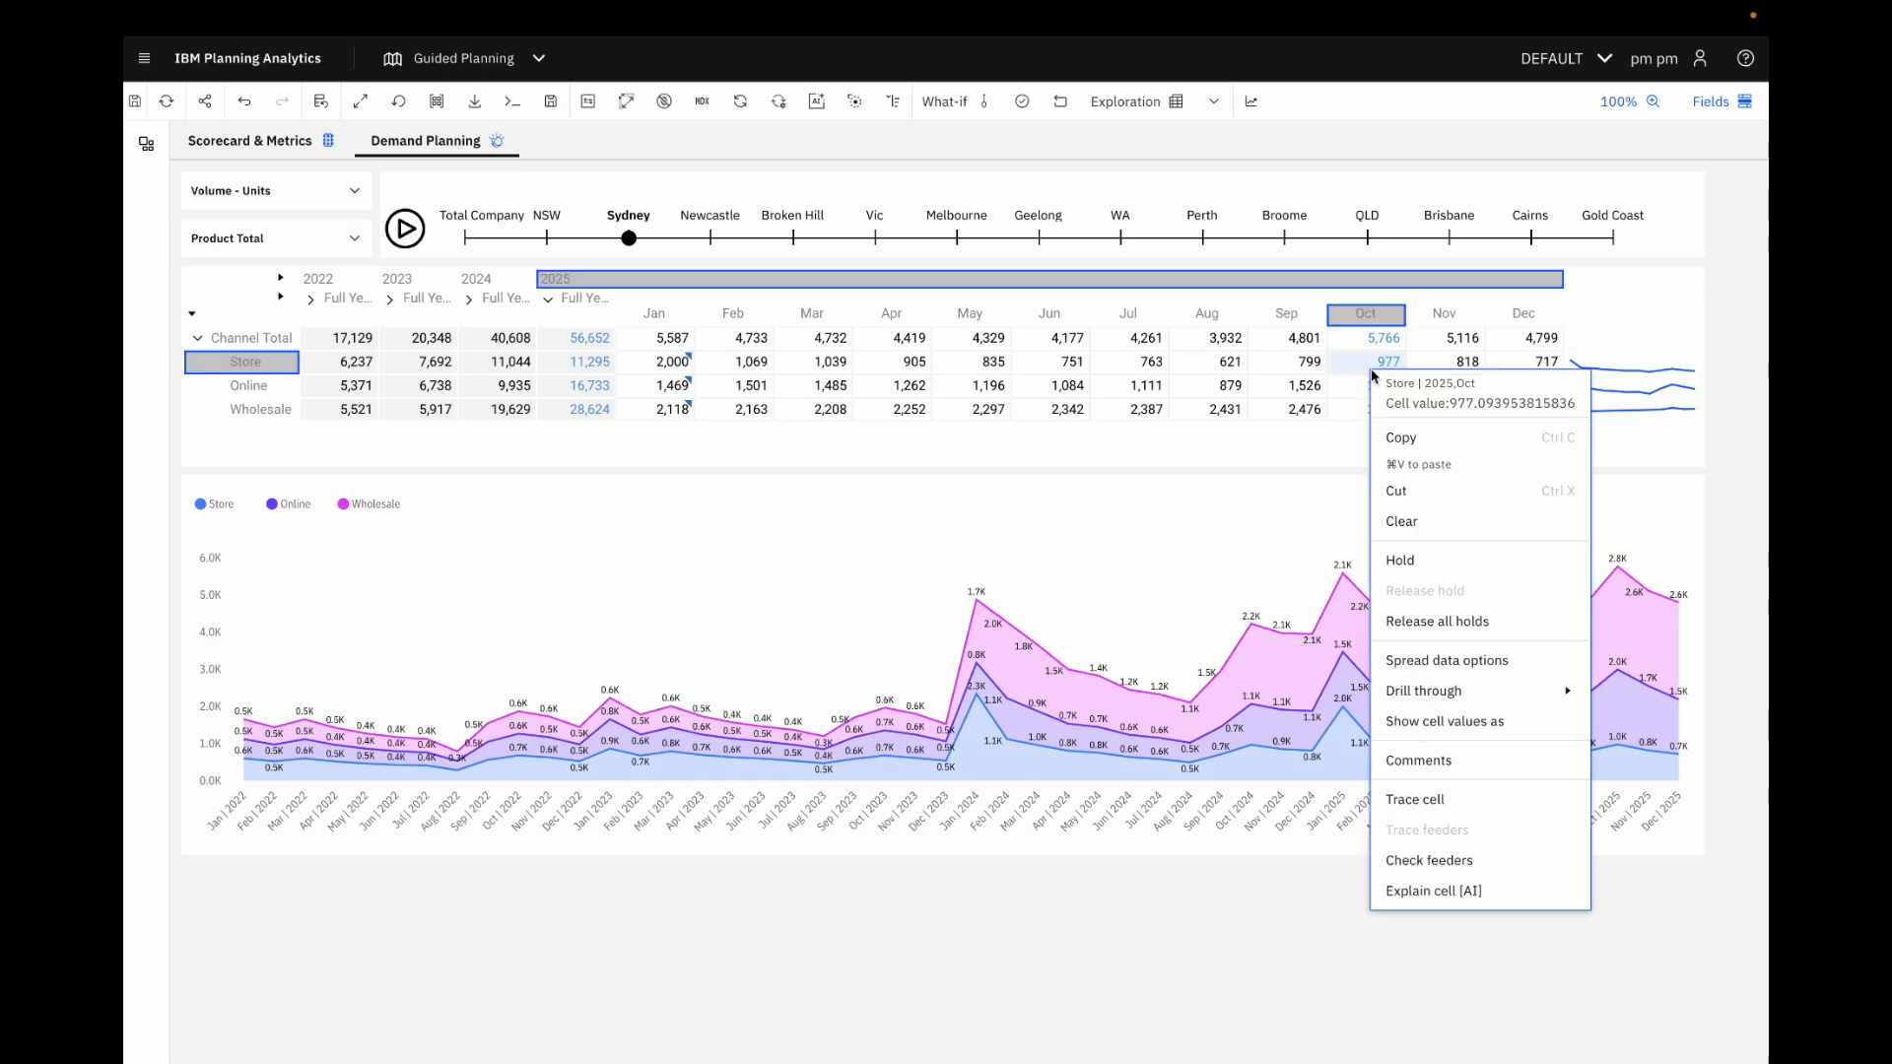
{"action": "left_click", "coordinate": [1404, 564]}
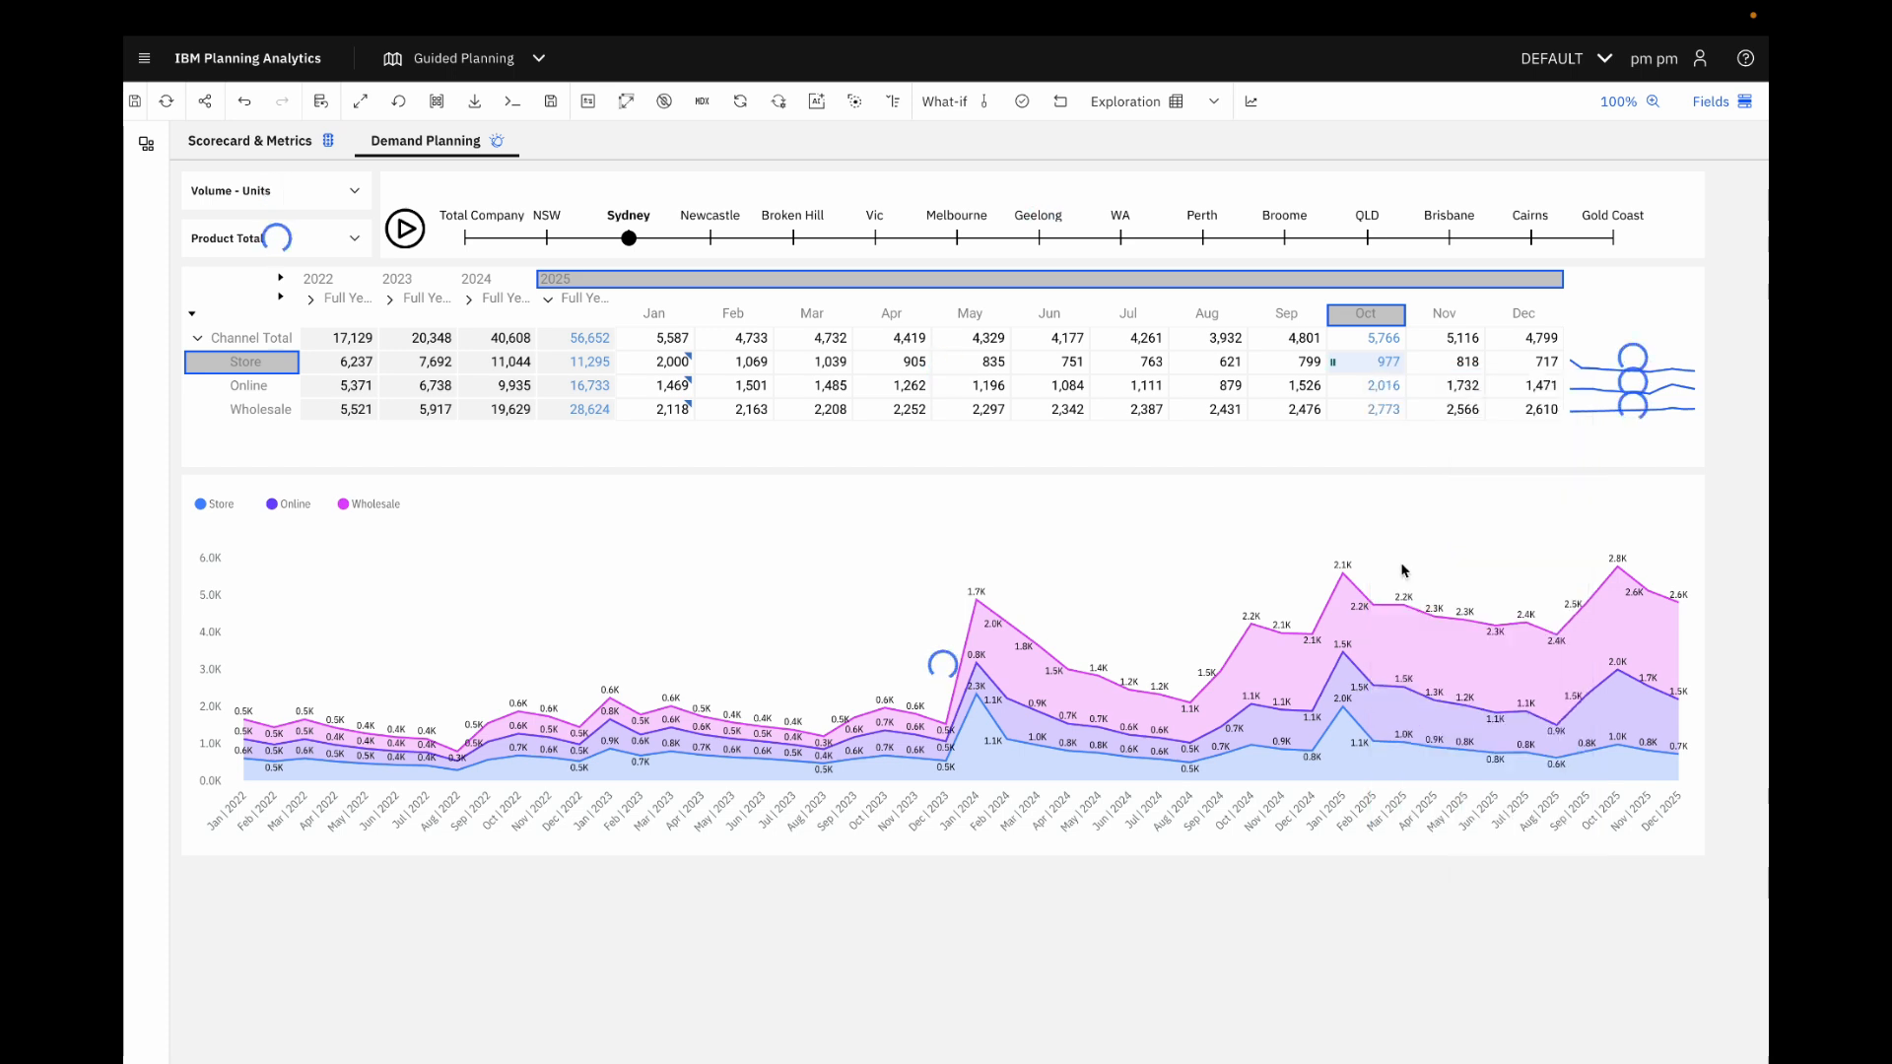
{"action": "double_click", "coordinate": [1342, 340]}
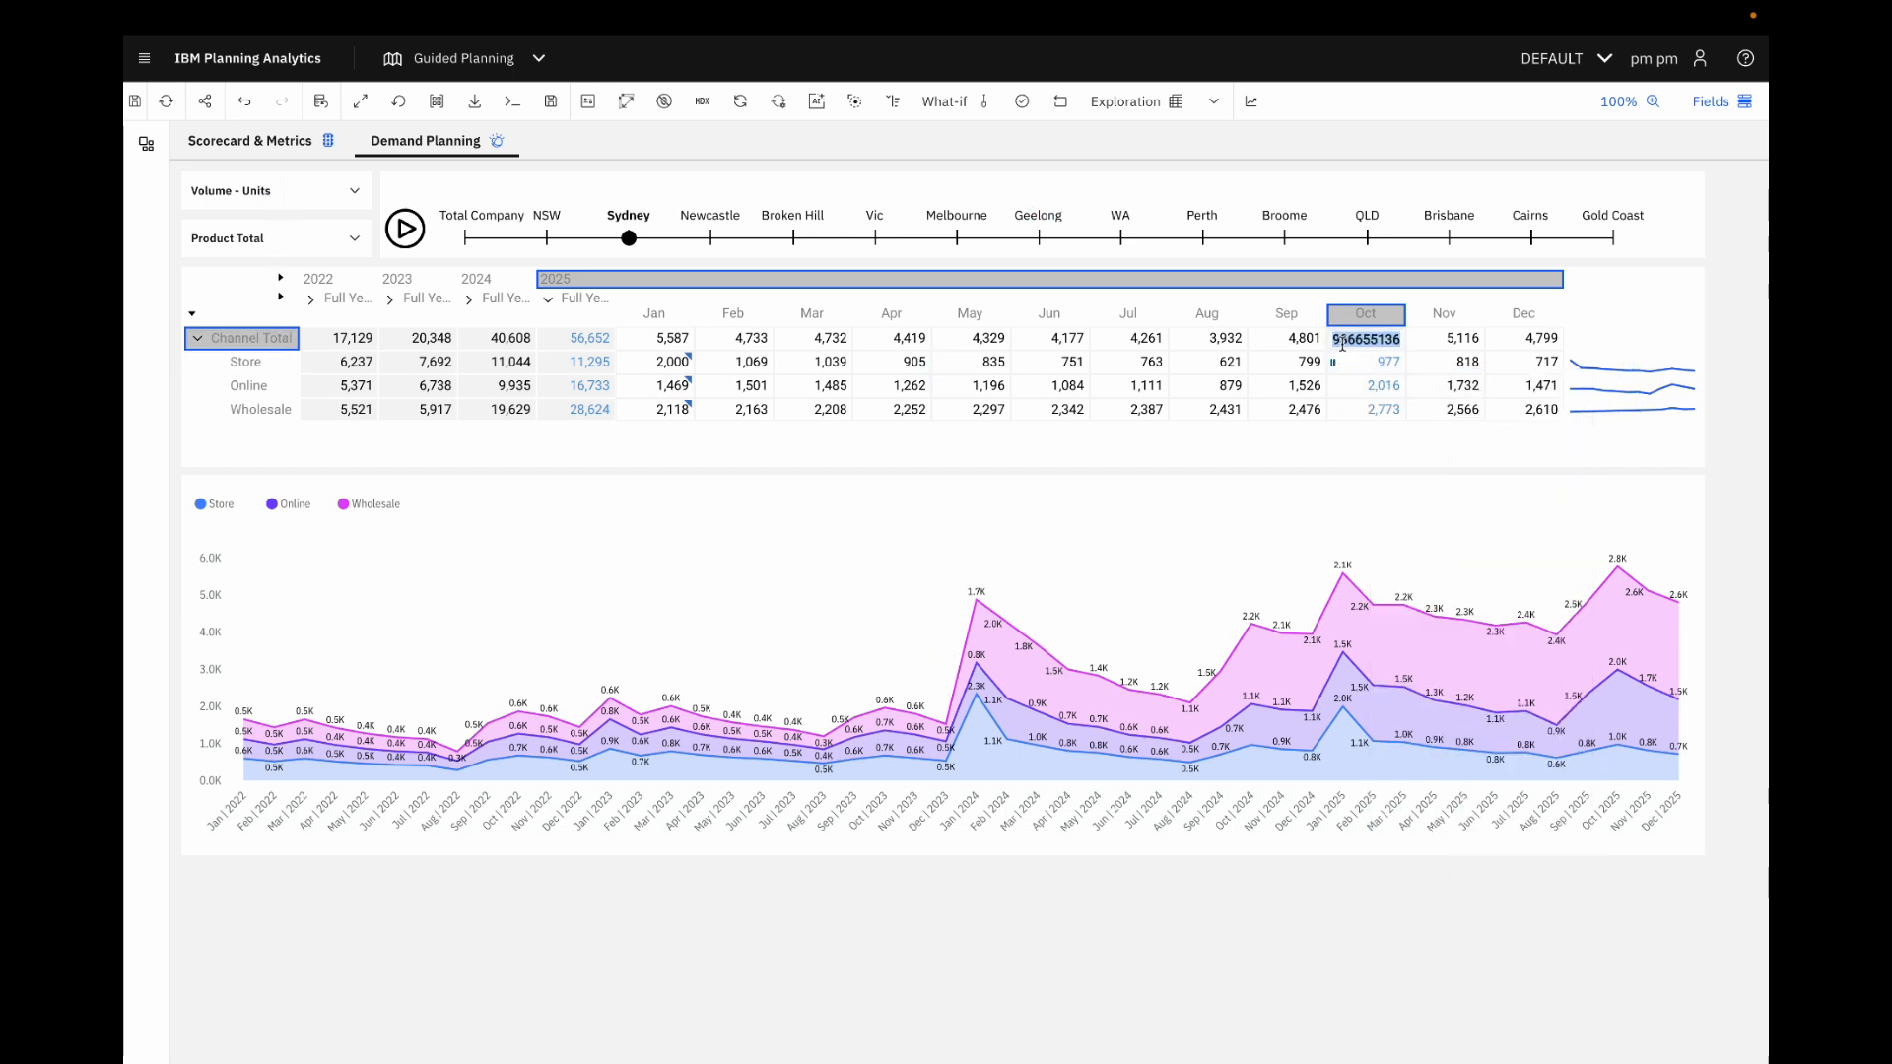
{"action": "type", "text": "8k"}
{"action": "key", "text": "Return"}
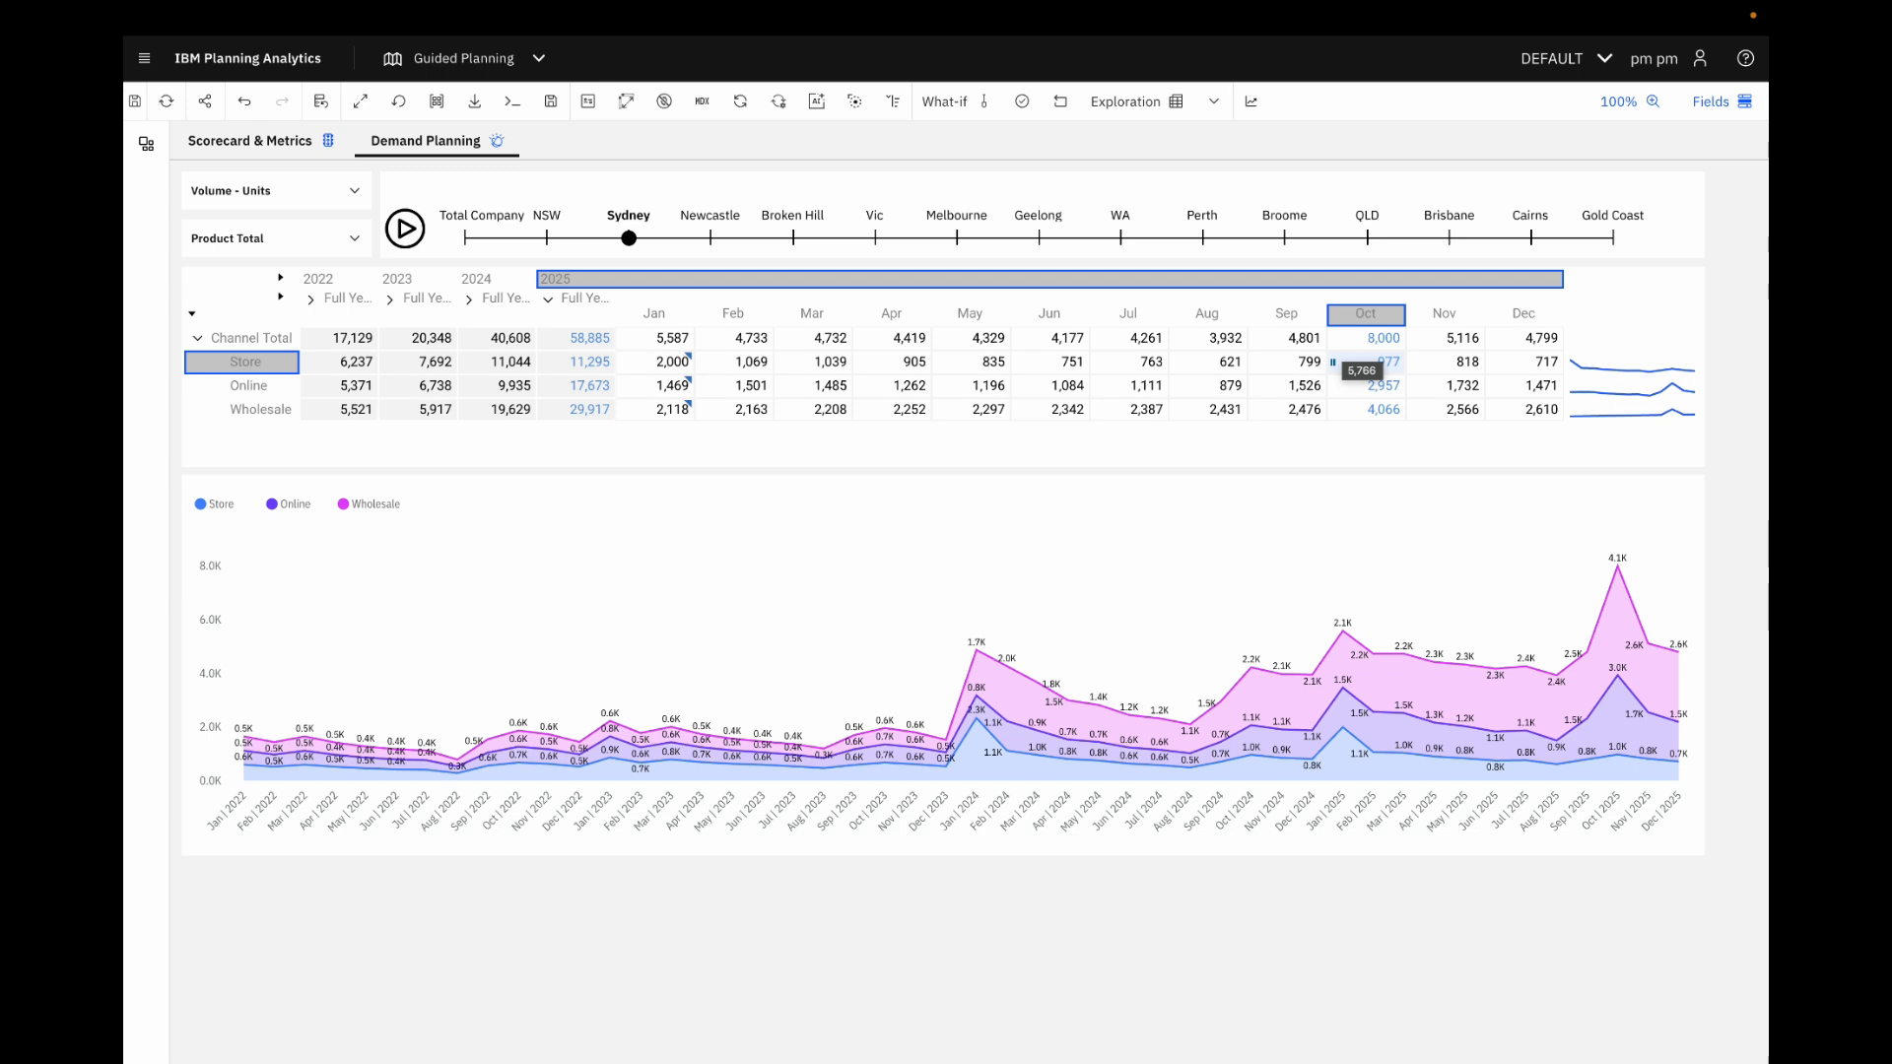
- Release all holds and place a hold on the October 2025 Channel Total instead
{"action": "right_click", "coordinate": [1393, 364]}
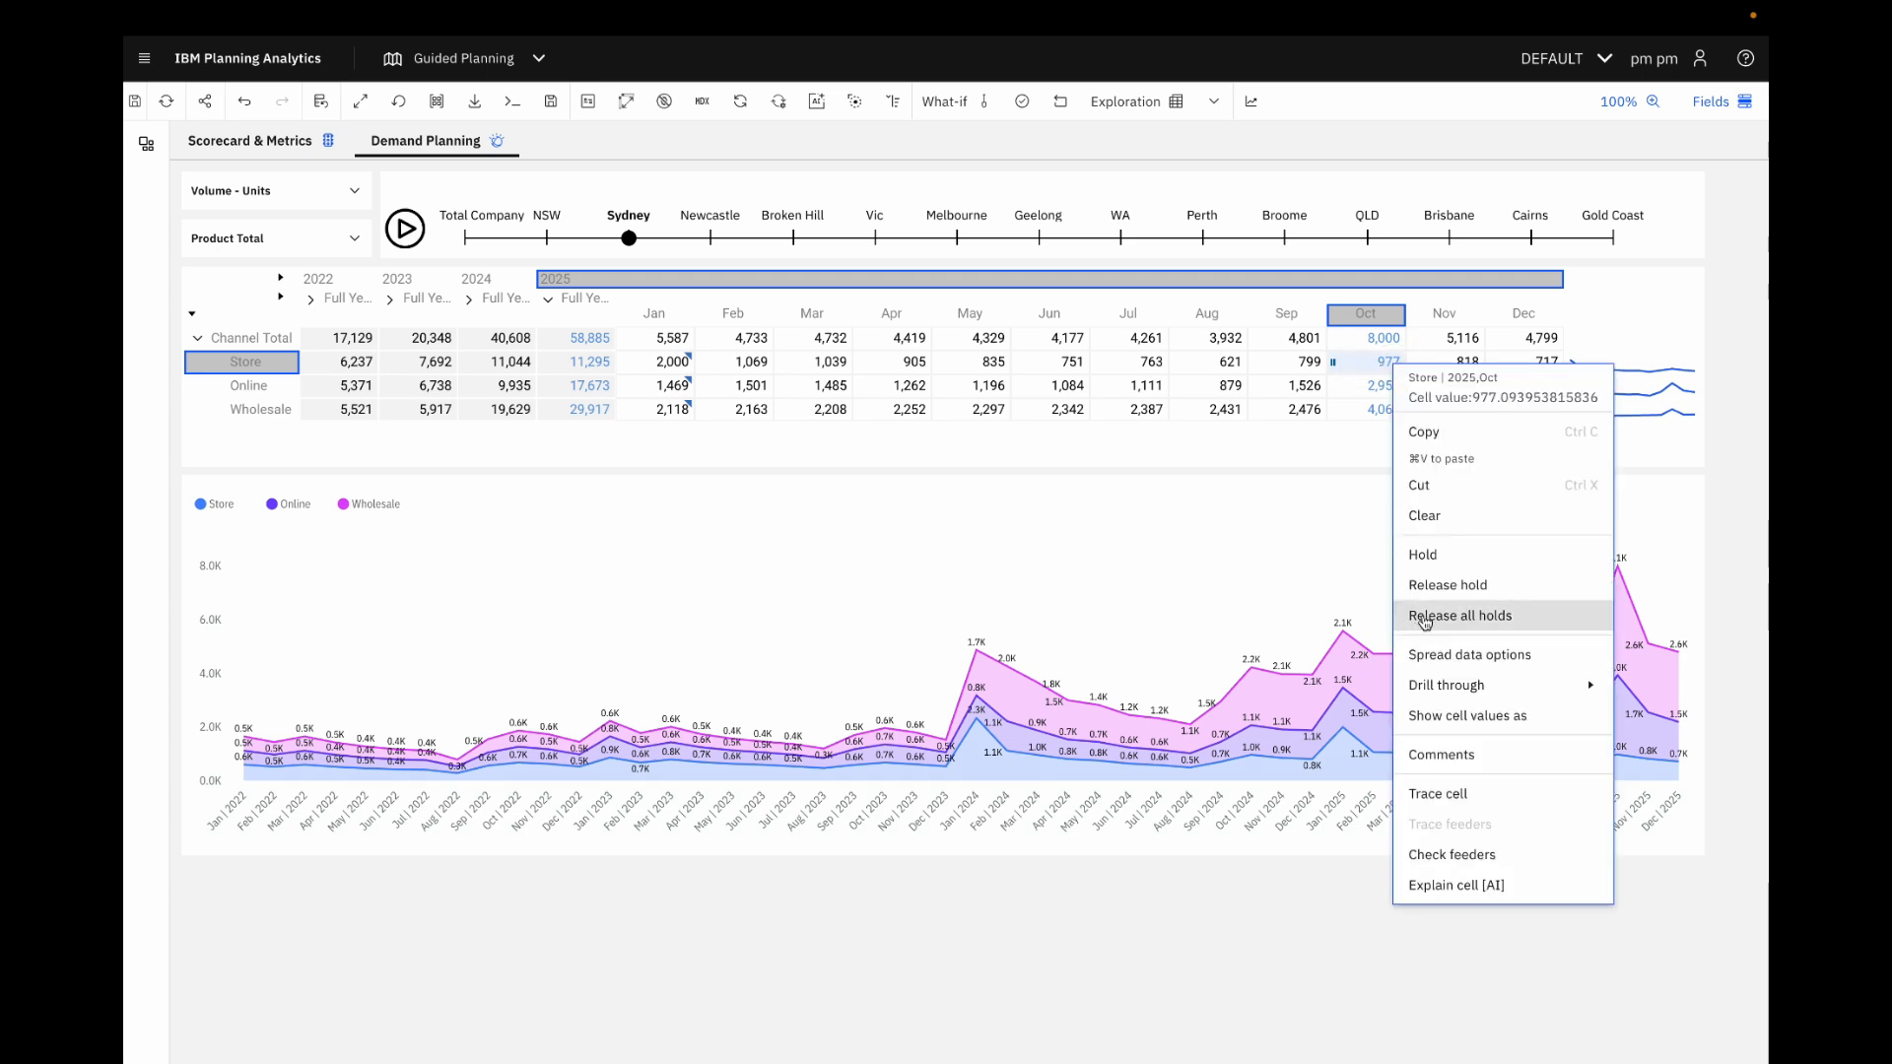
{"action": "left_click", "coordinate": [1424, 617]}
{"action": "left_click", "coordinate": [1365, 340]}
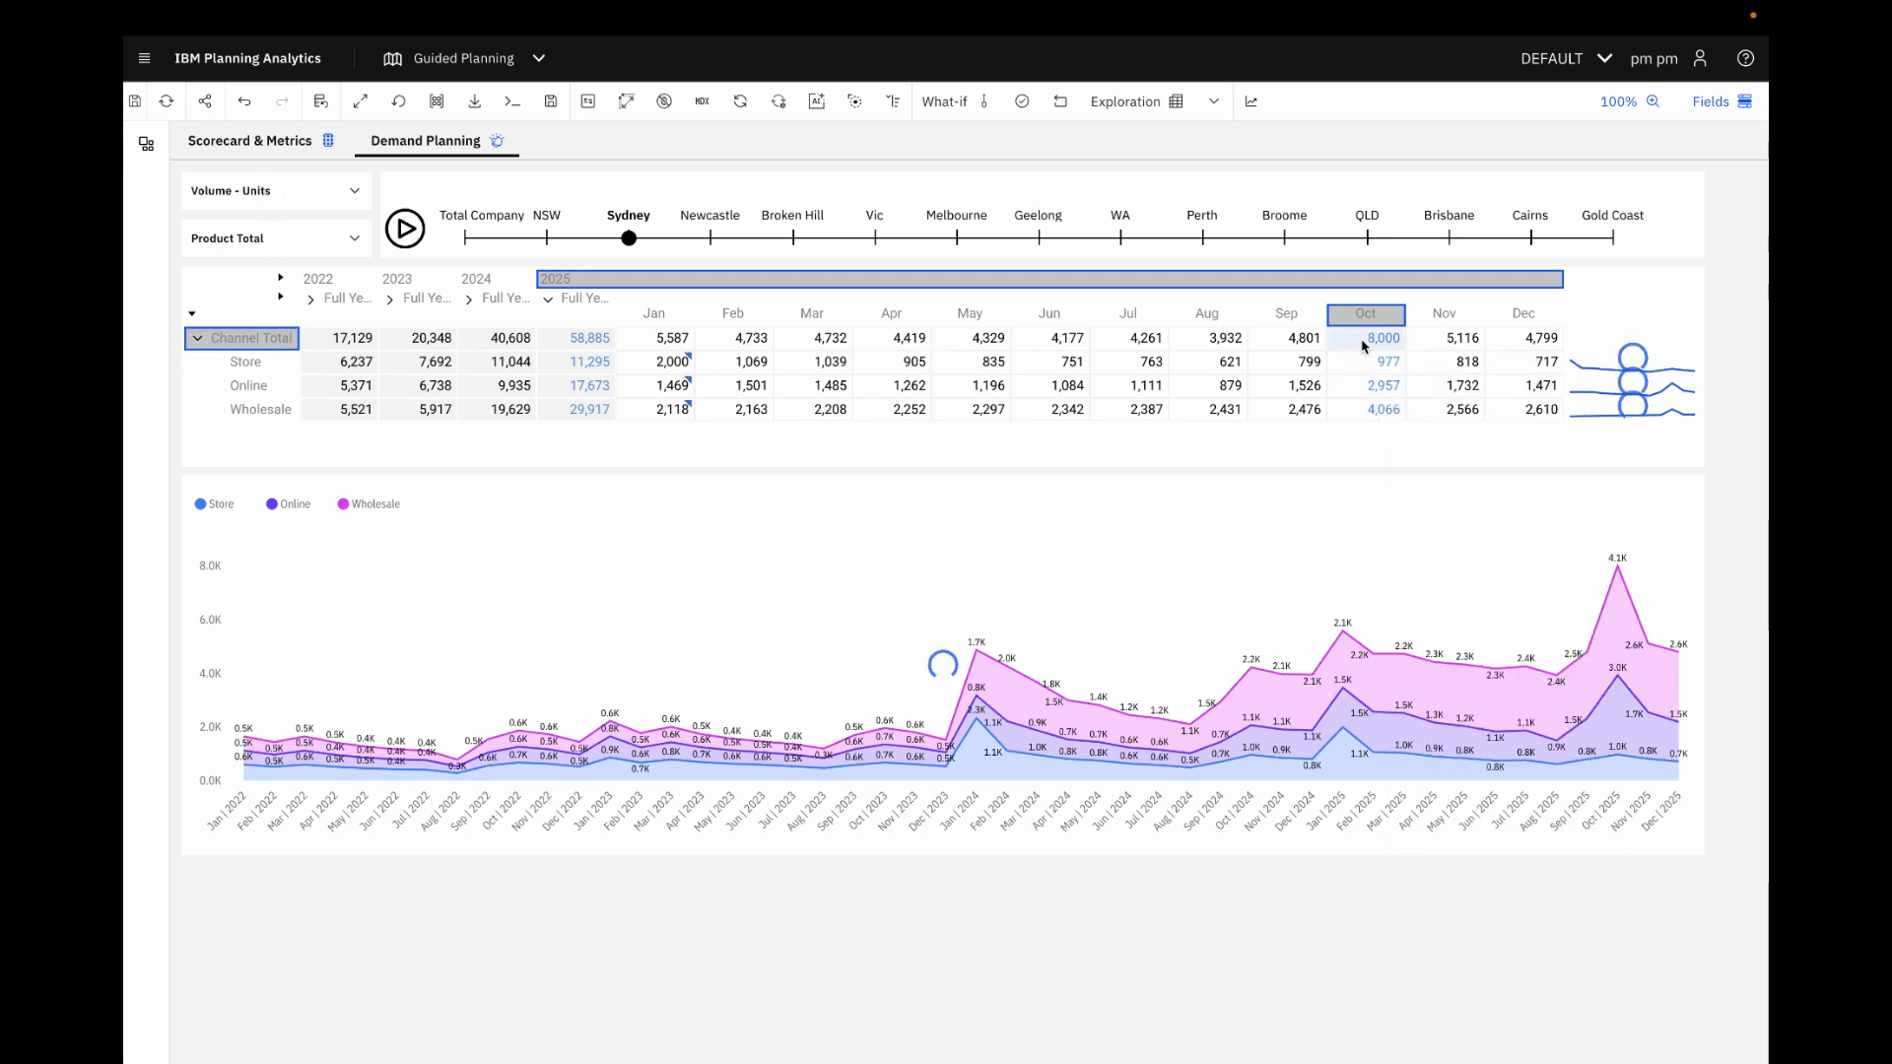
{"action": "right_click", "coordinate": [1365, 343]}
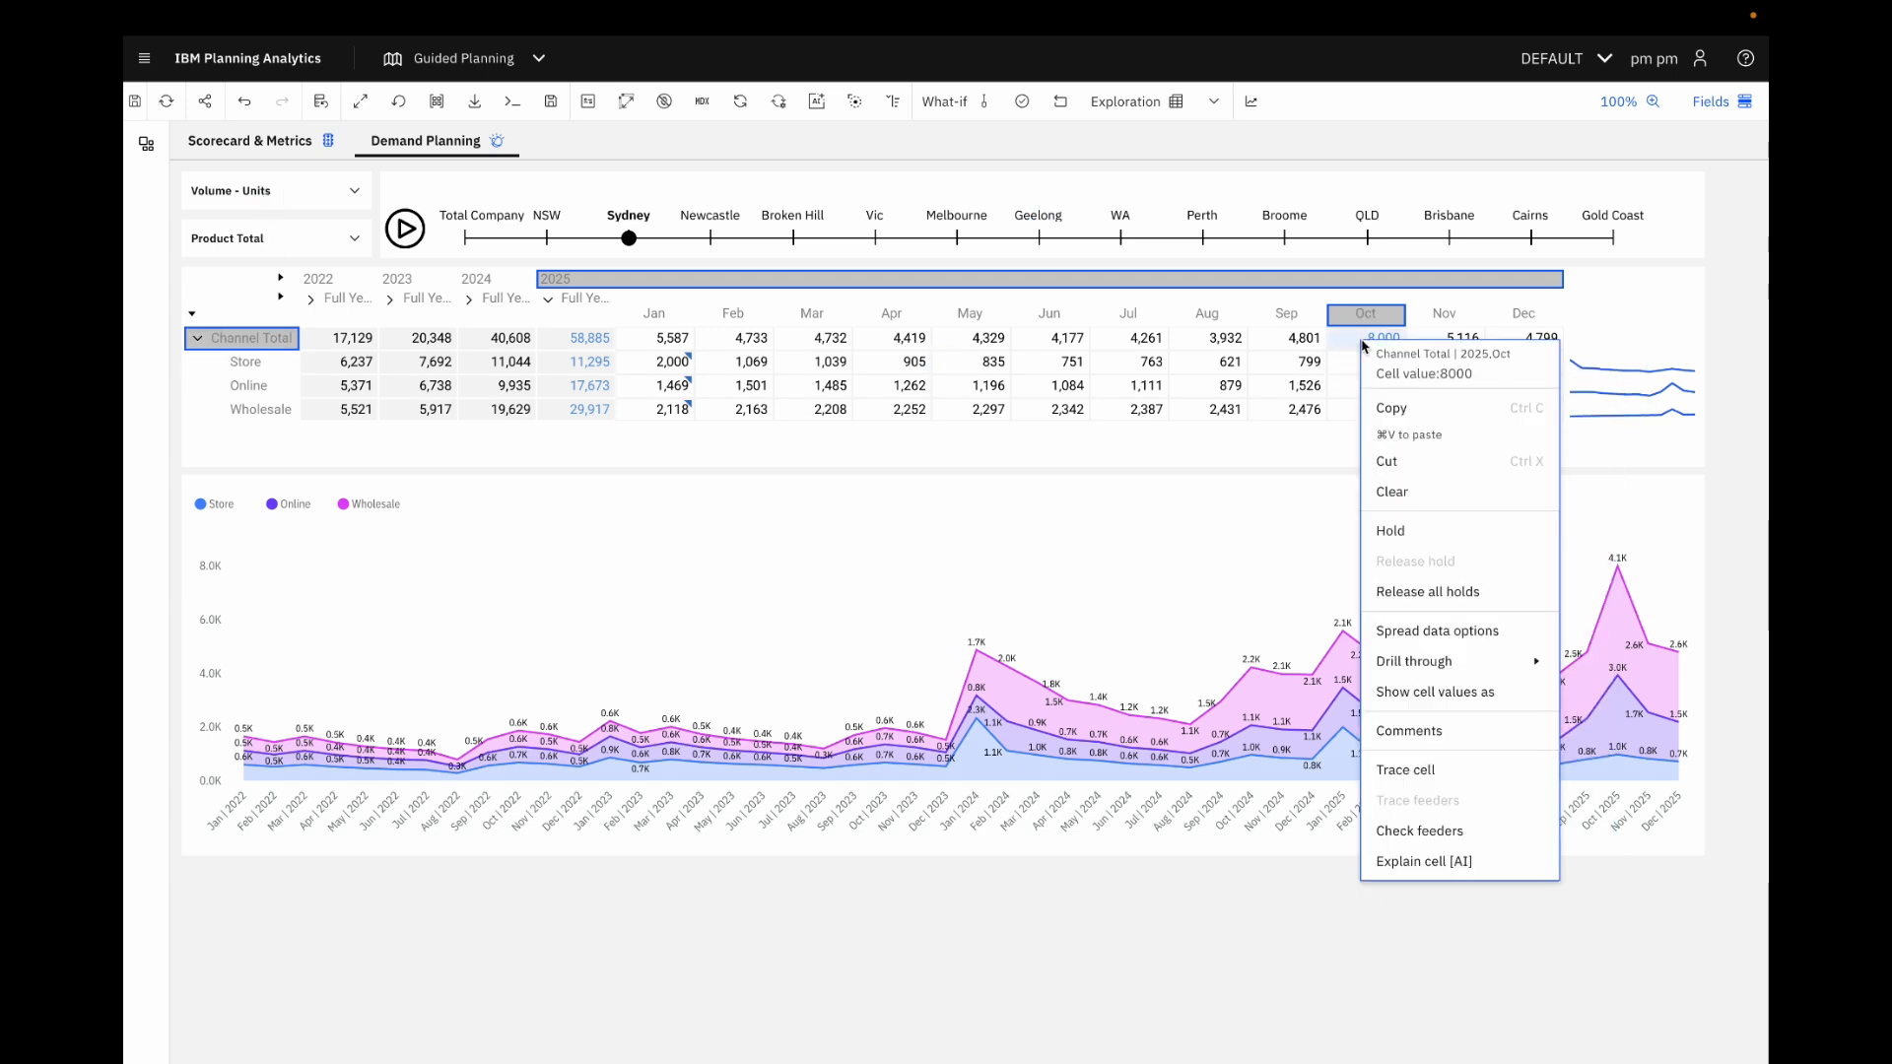
{"action": "left_click", "coordinate": [1445, 522]}
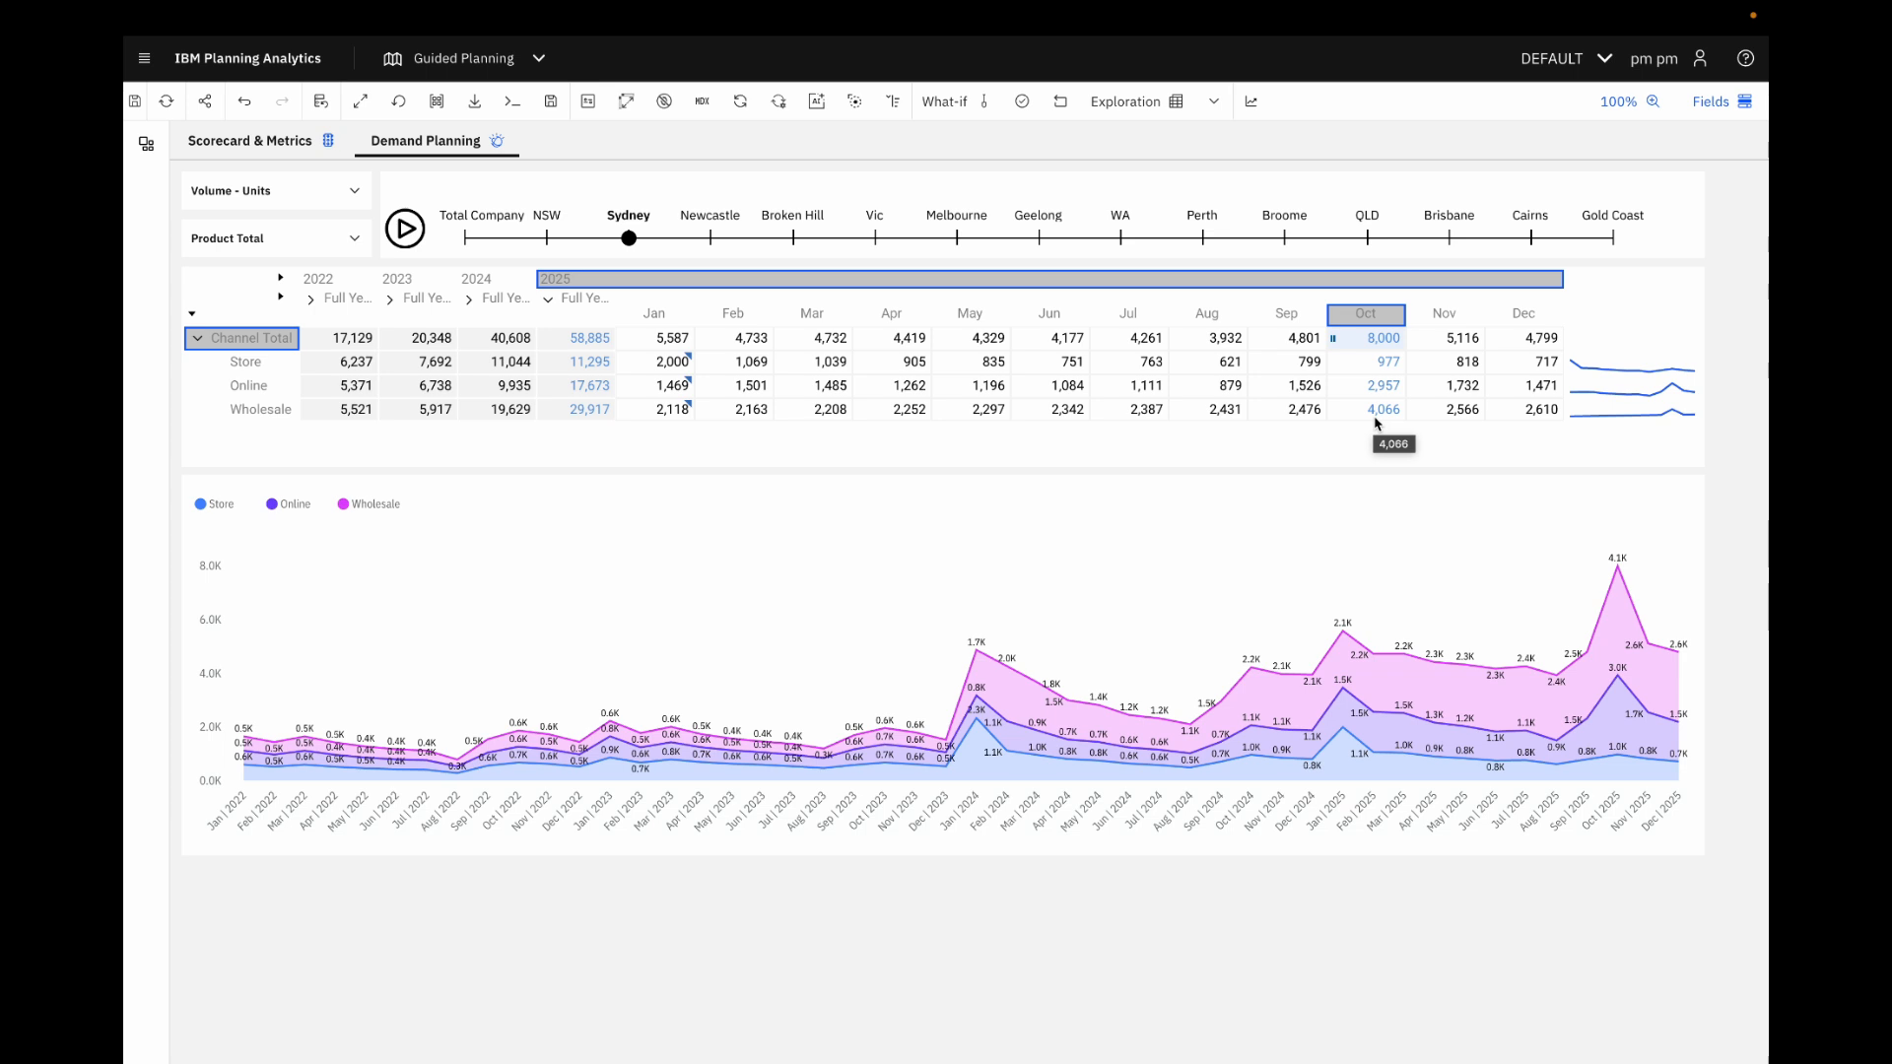
- Set the October 2025 Store volume to 1k against the held Channel Total, and release all holds
{"action": "left_click", "coordinate": [1355, 371]}
{"action": "double_click", "coordinate": [1354, 373]}
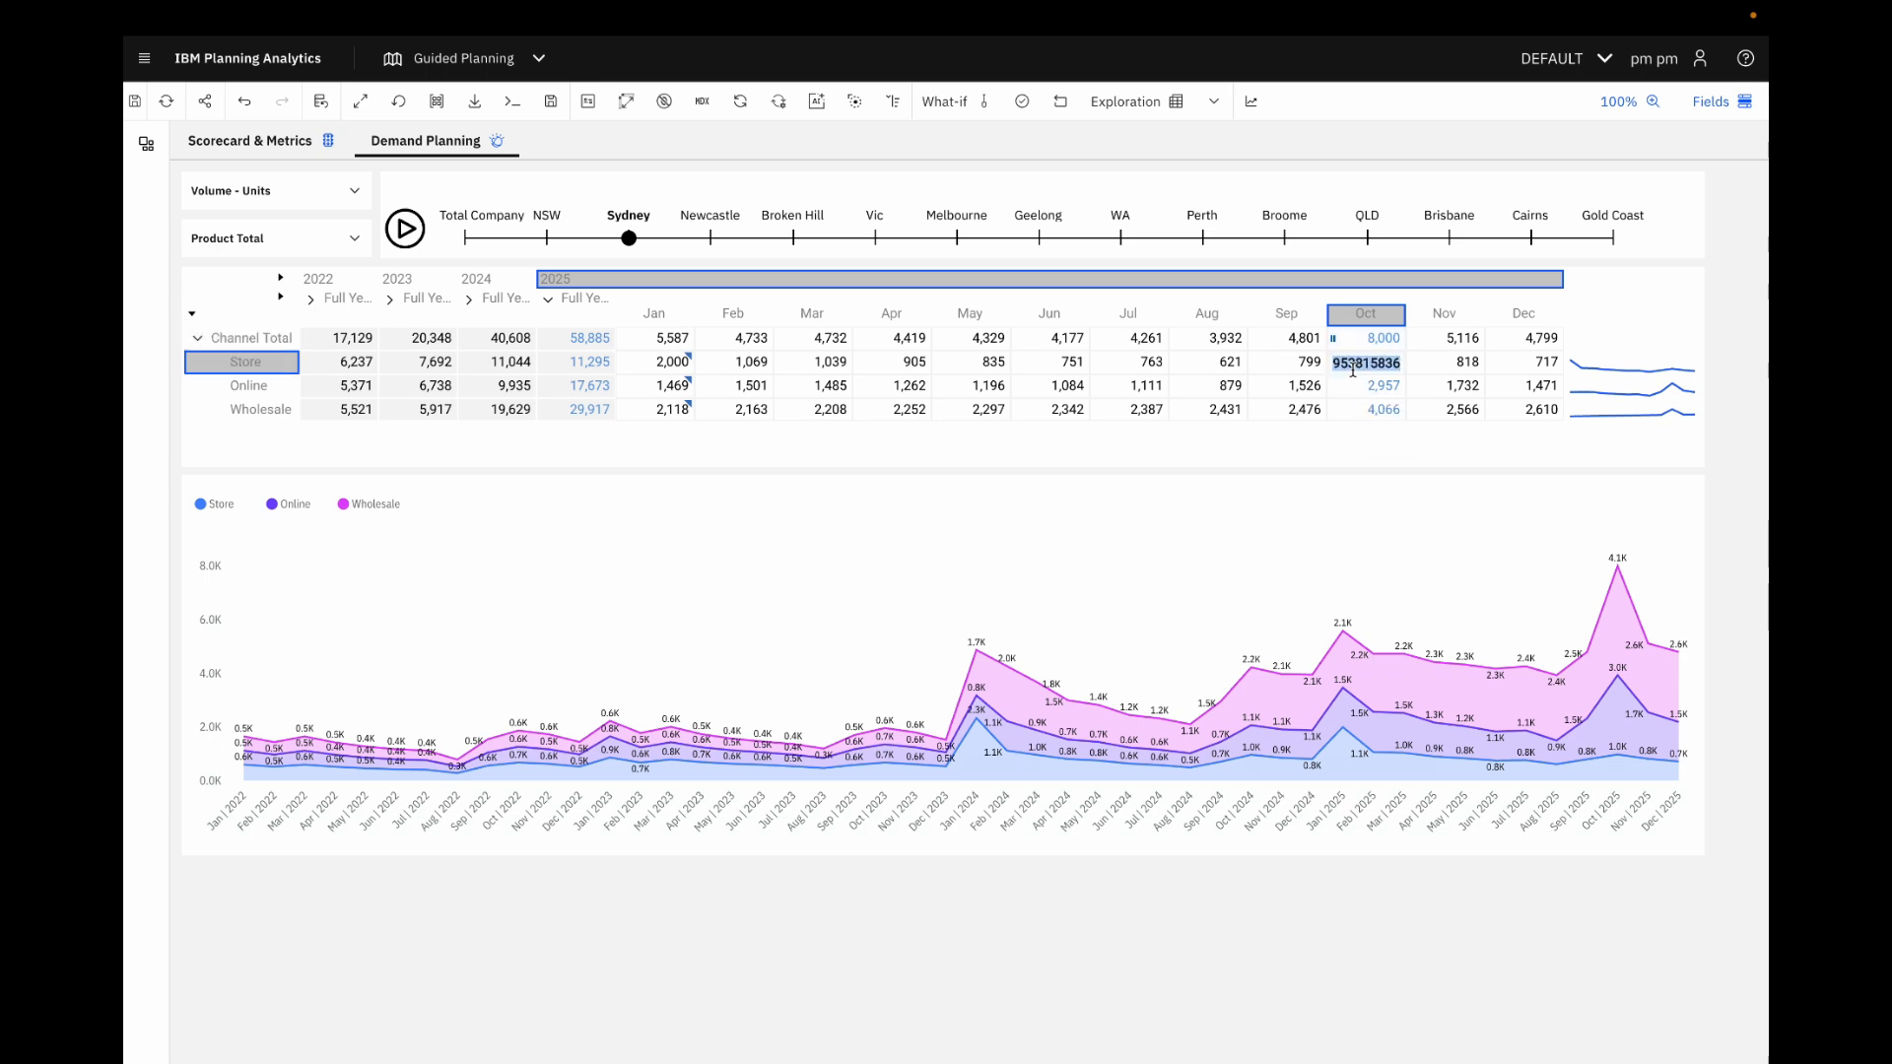
{"action": "type", "text": "1k"}
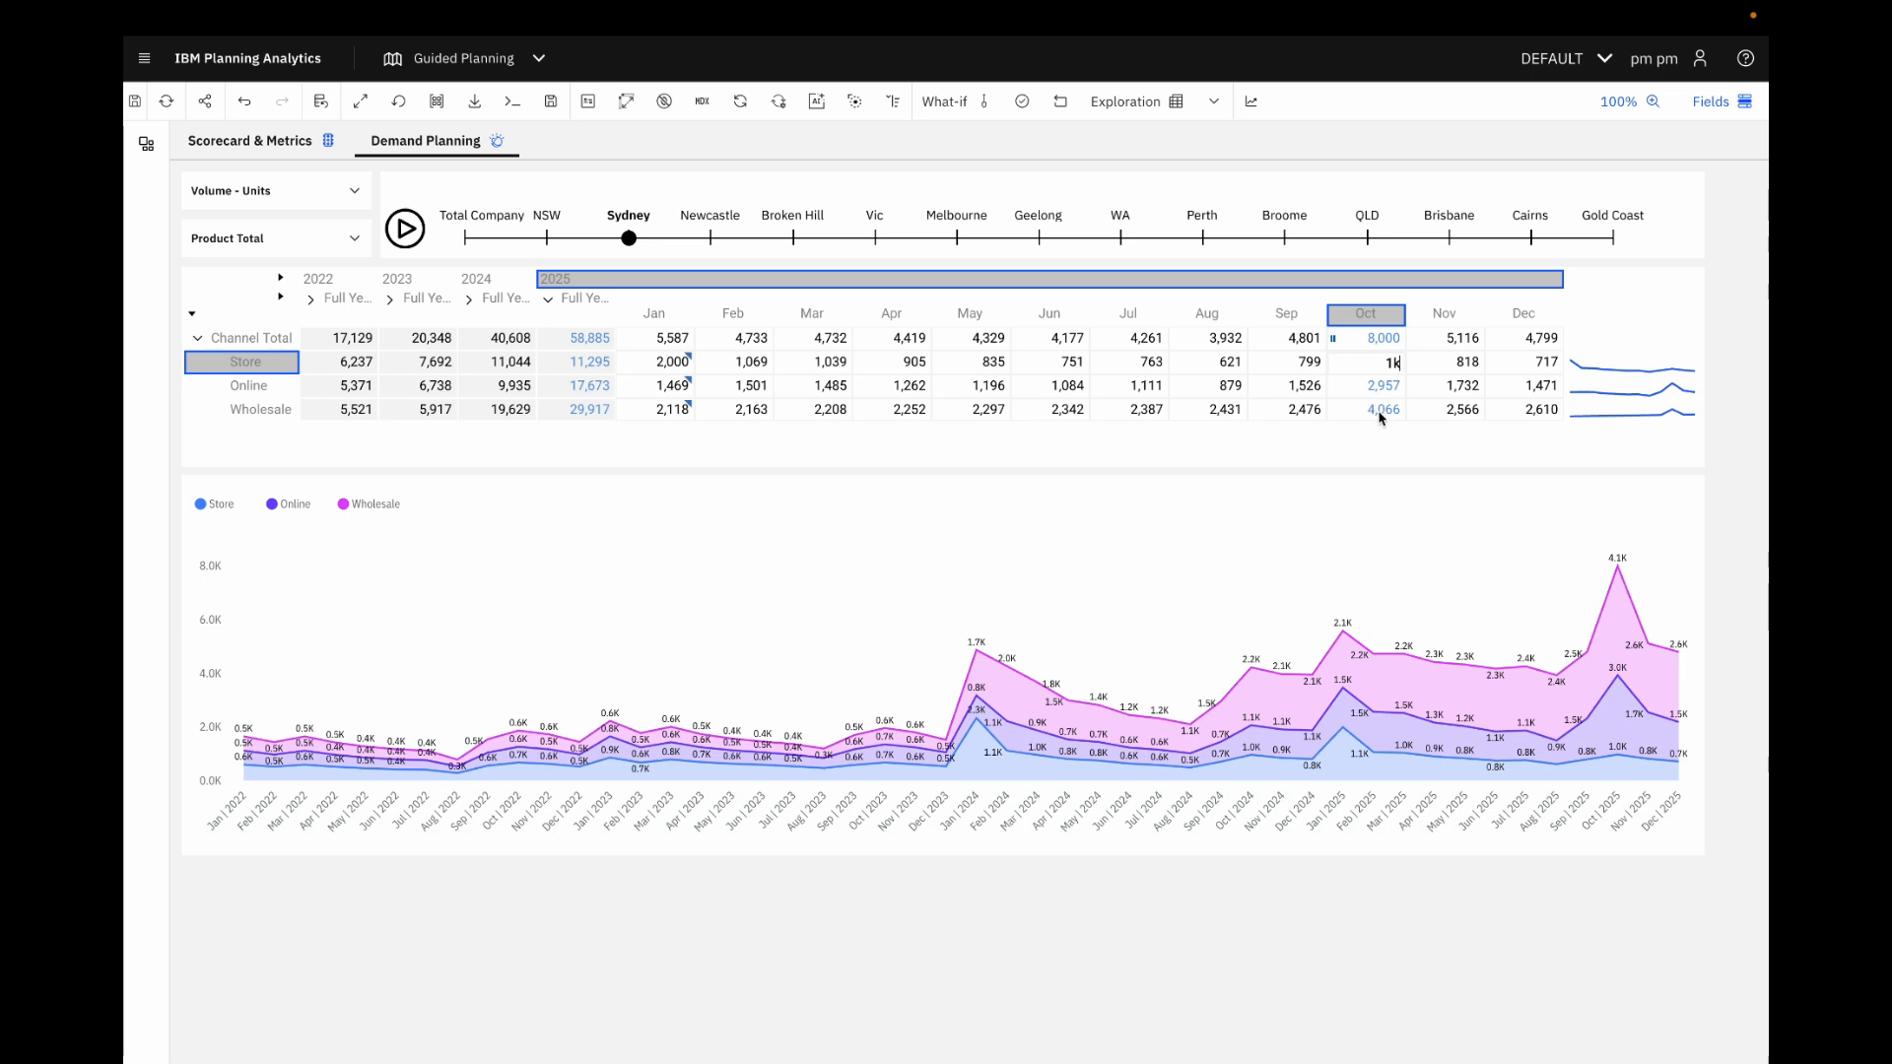
{"action": "key", "text": "Return"}
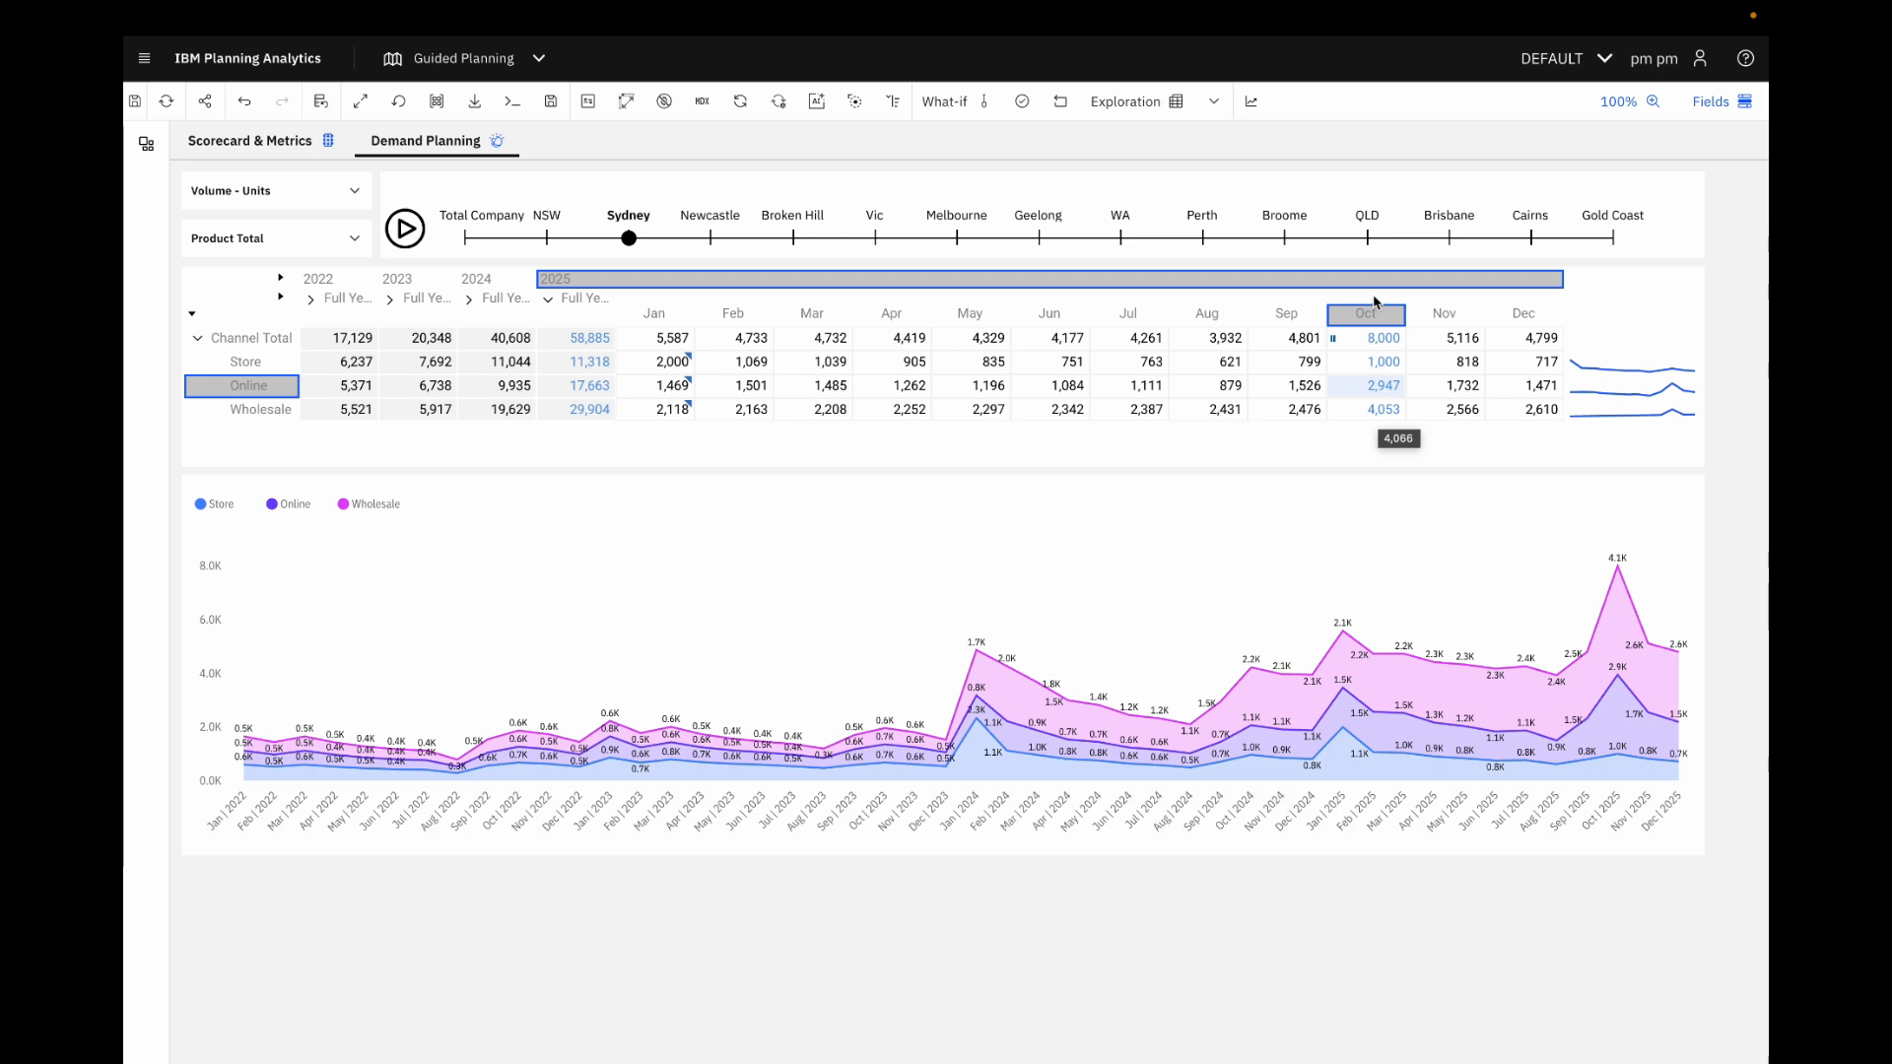
{"action": "right_click", "coordinate": [1373, 345]}
{"action": "mouse_move", "coordinate": [1424, 652]}
{"action": "left_click", "coordinate": [1417, 590]}
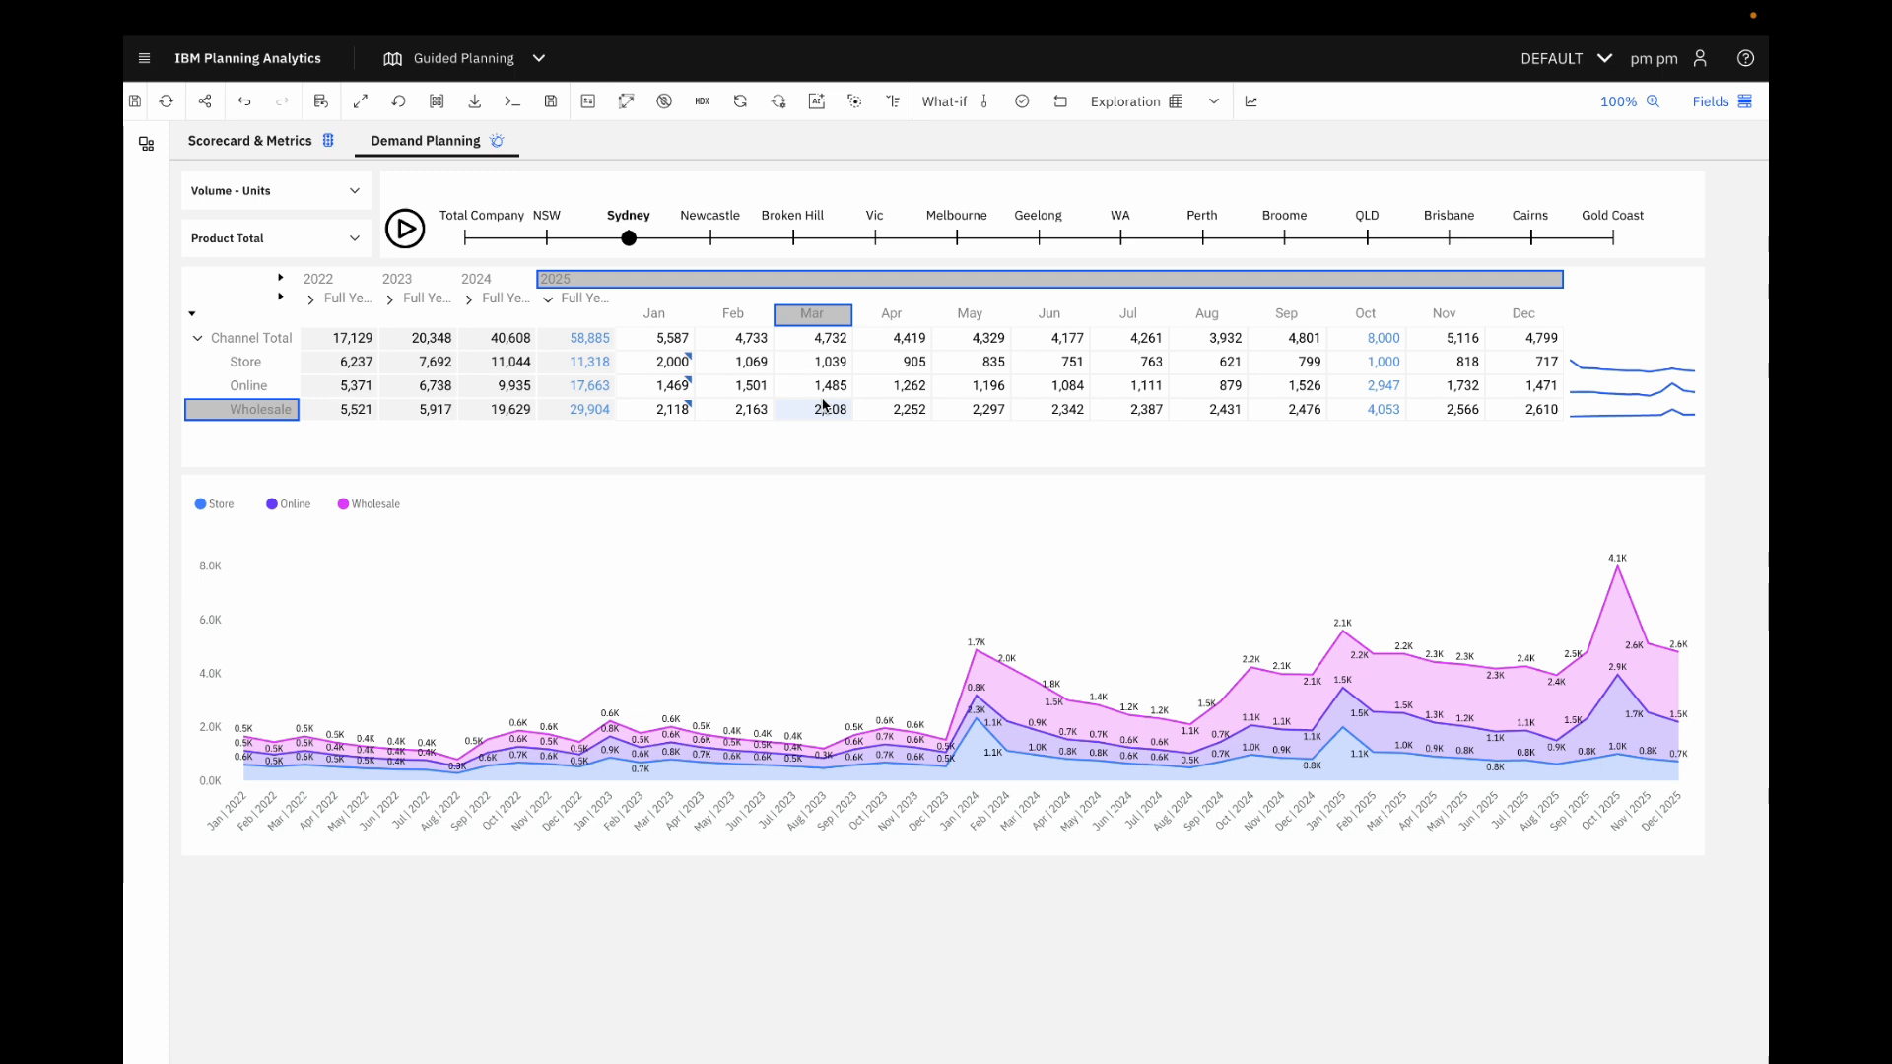
- Fill the Wholesale volumes from March through December 2025 with 2500>, and set February's to 5,600 using a multiplication
{"action": "type", "text": "2500>"}
{"action": "key", "text": "Return"}
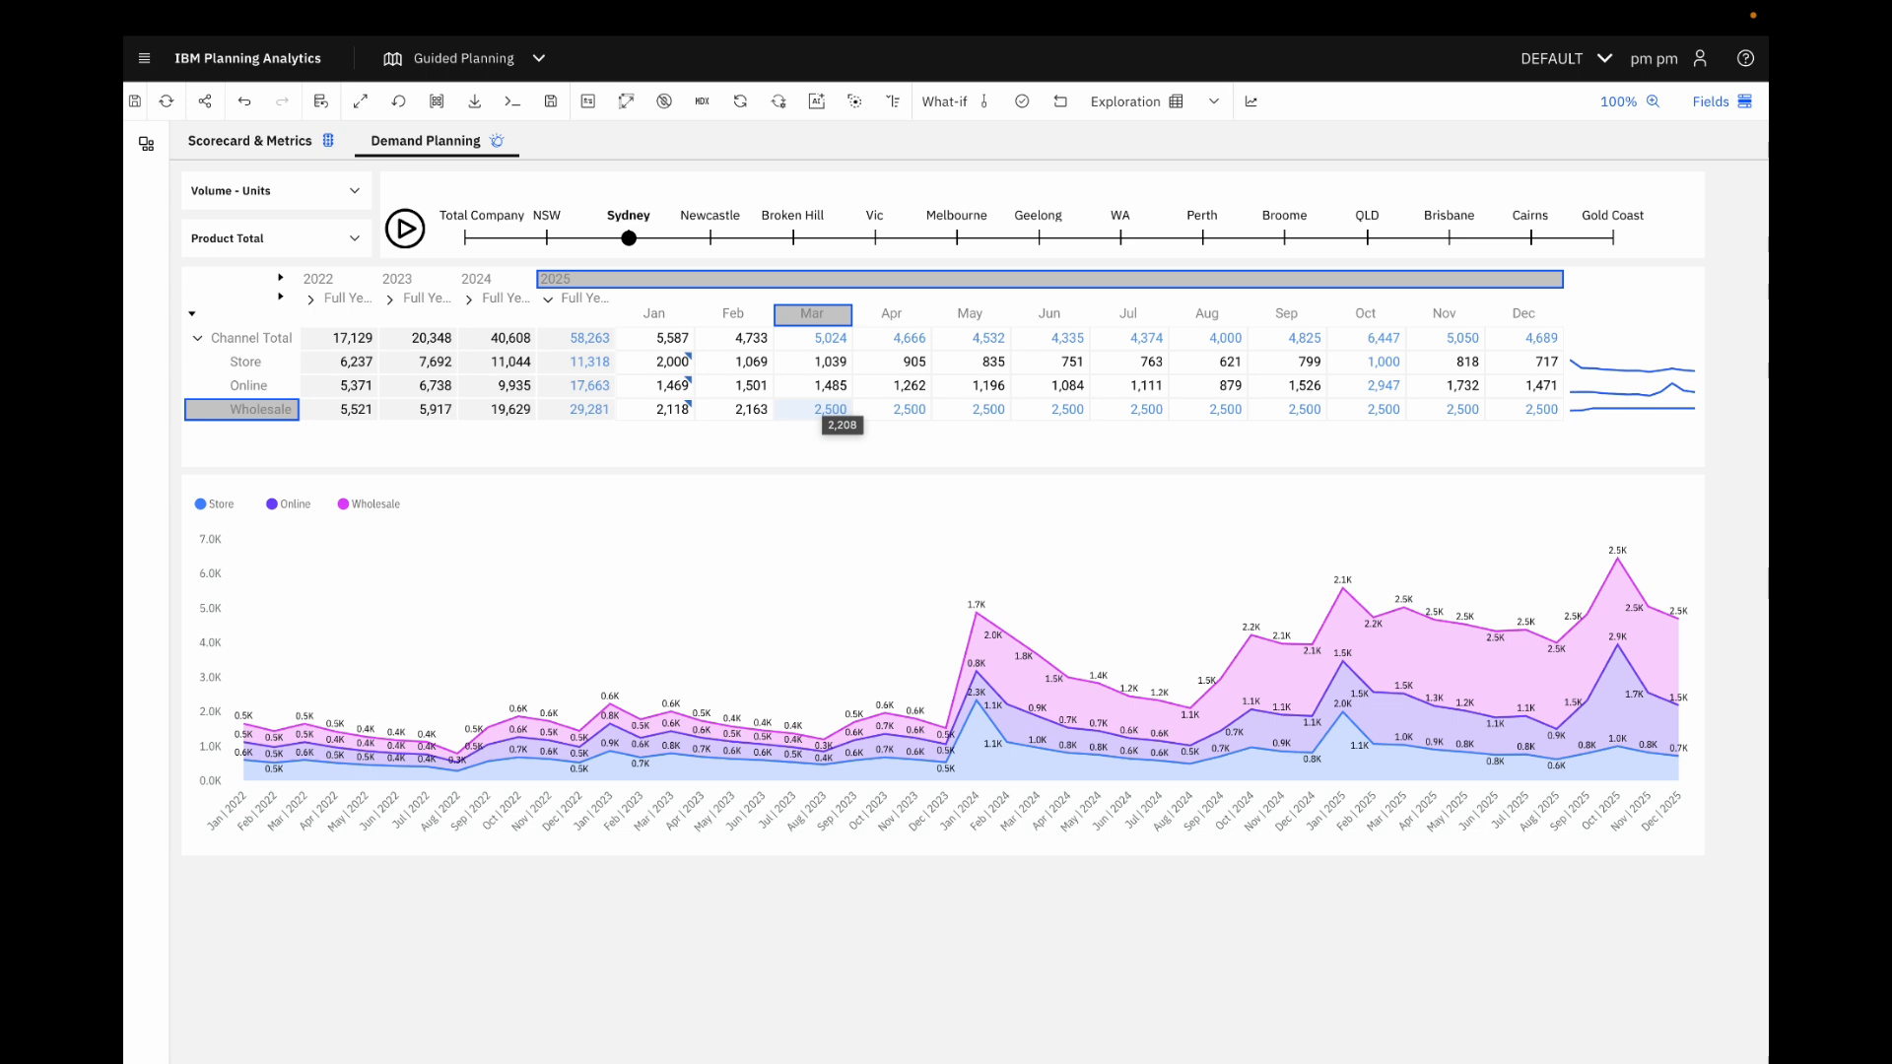
{"action": "left_click", "coordinate": [738, 414]}
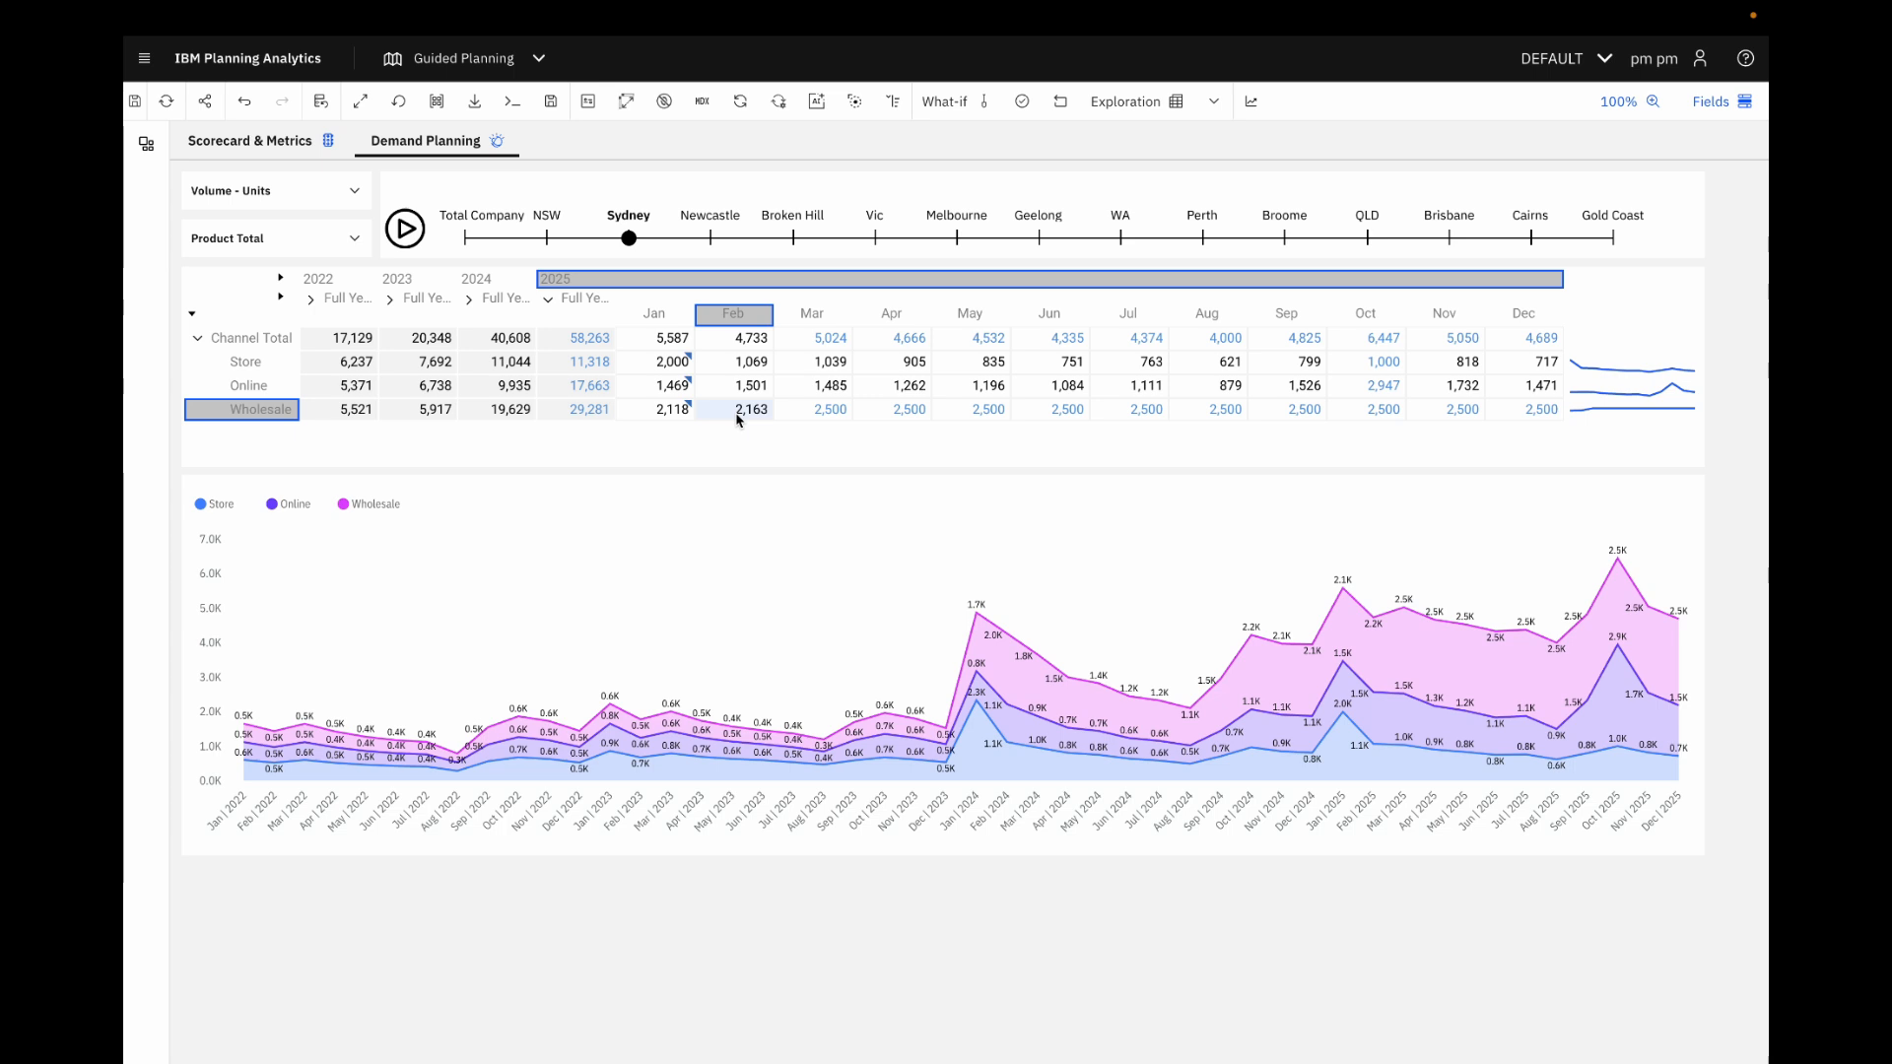
{"action": "type", "text": "2"}
{"action": "type", "text": "00"}
{"action": "type", "text": "*12"}
{"action": "key", "text": "Return"}
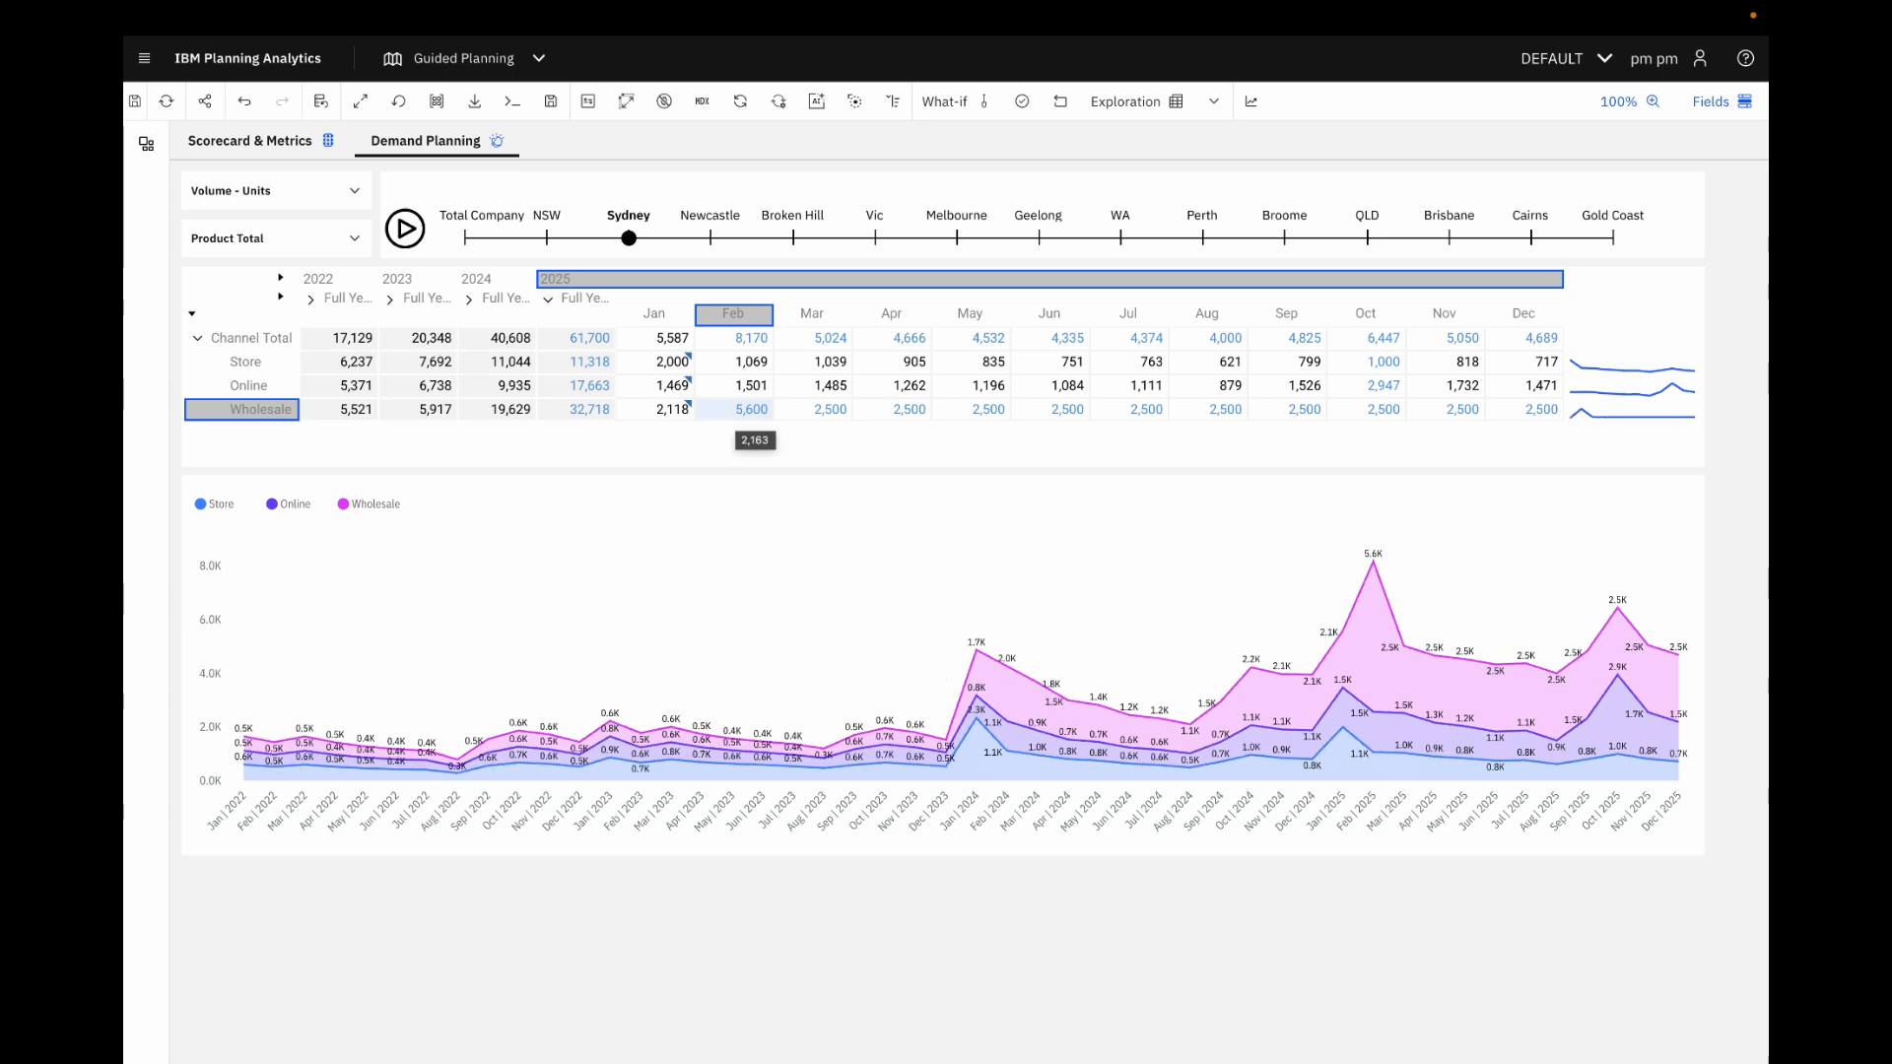
- Grow the 2025 Wholesale volumes by 10 percent per month from 2,100 in January, using 2100grow10
{"action": "left_click", "coordinate": [662, 412]}
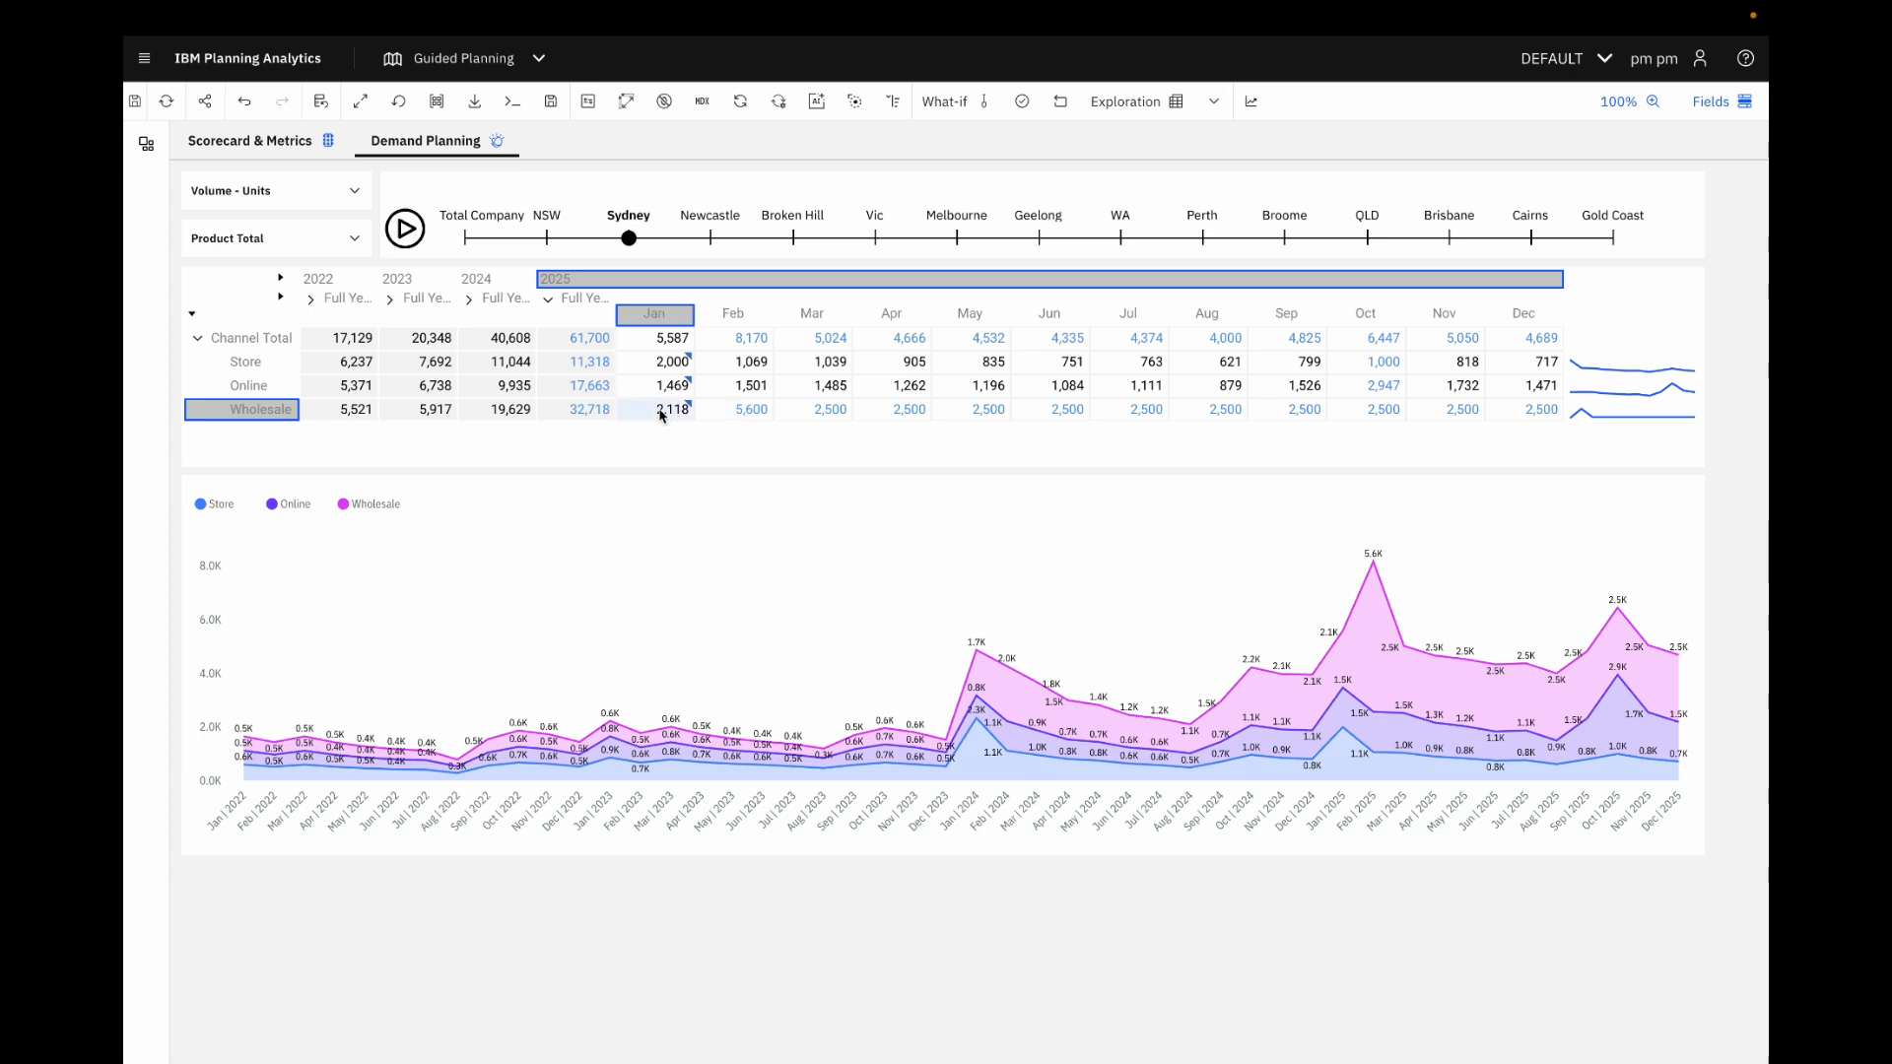
{"action": "type", "text": "2100grow"}
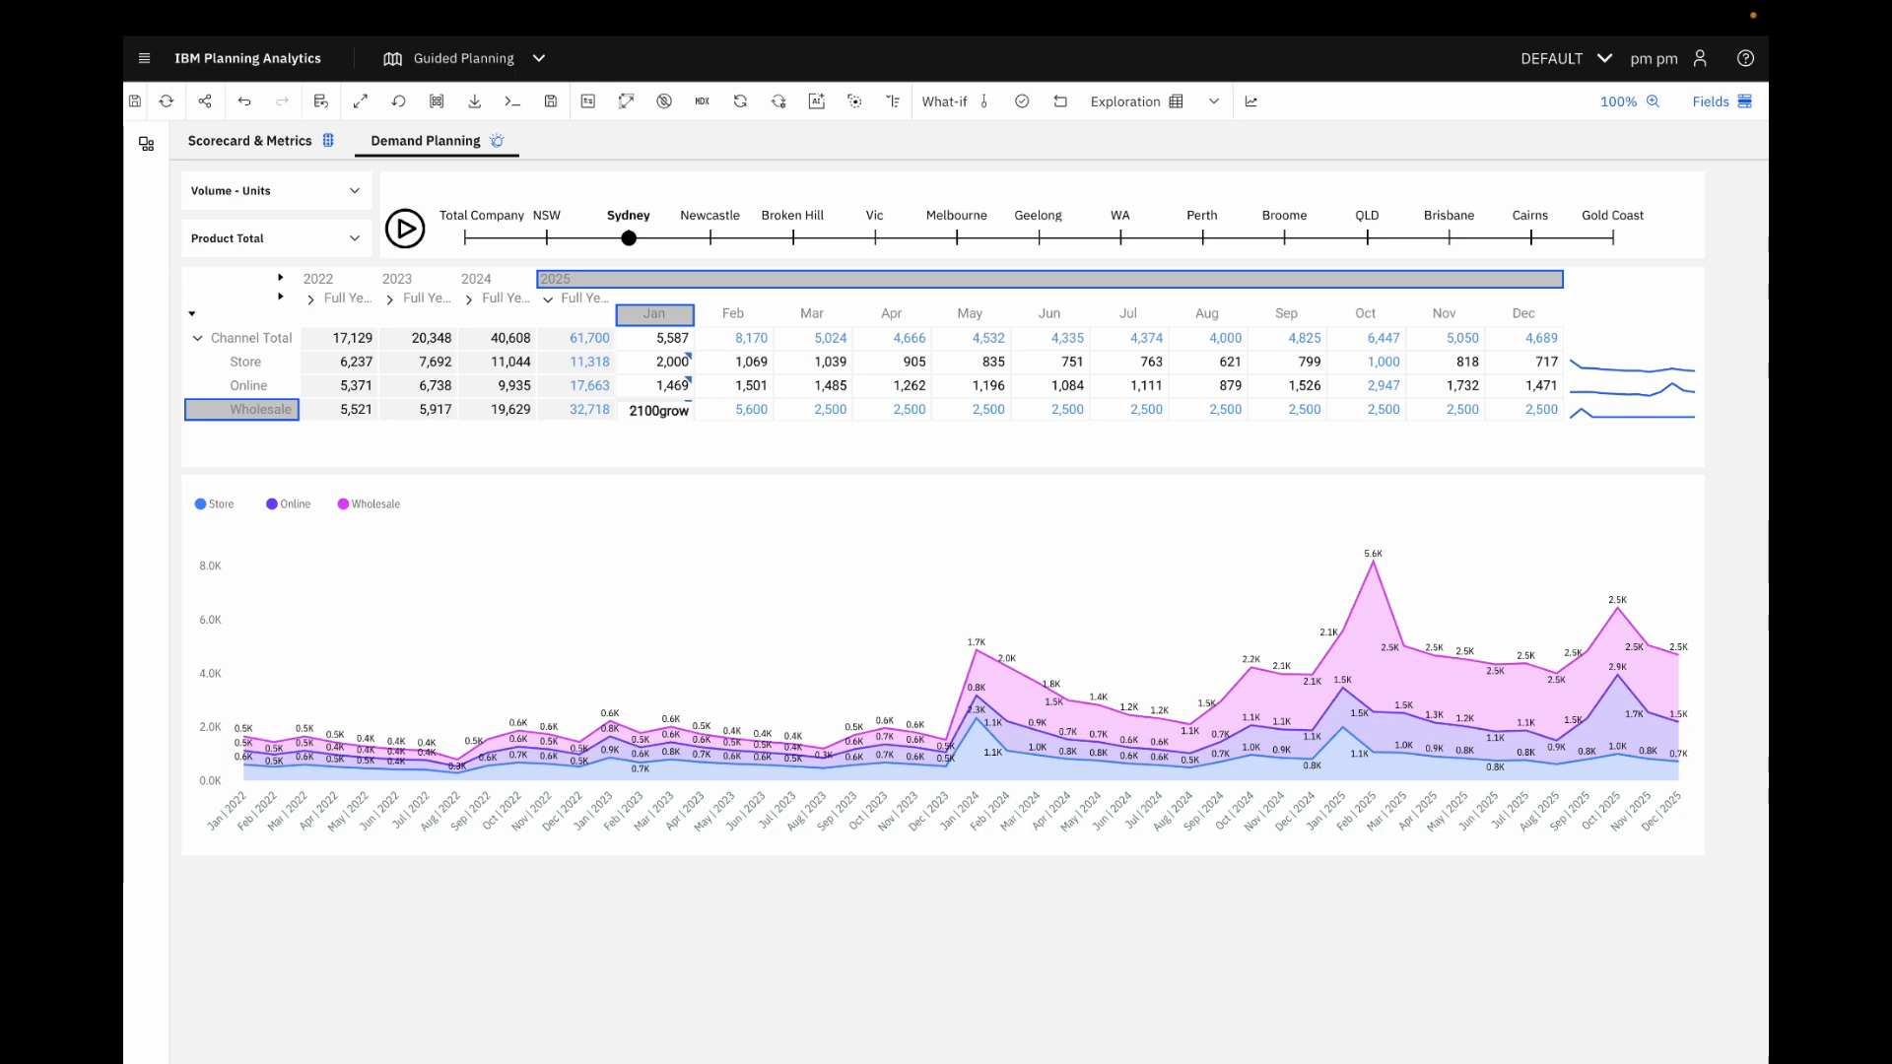
{"action": "type", "text": "10"}
{"action": "key", "text": "Return"}
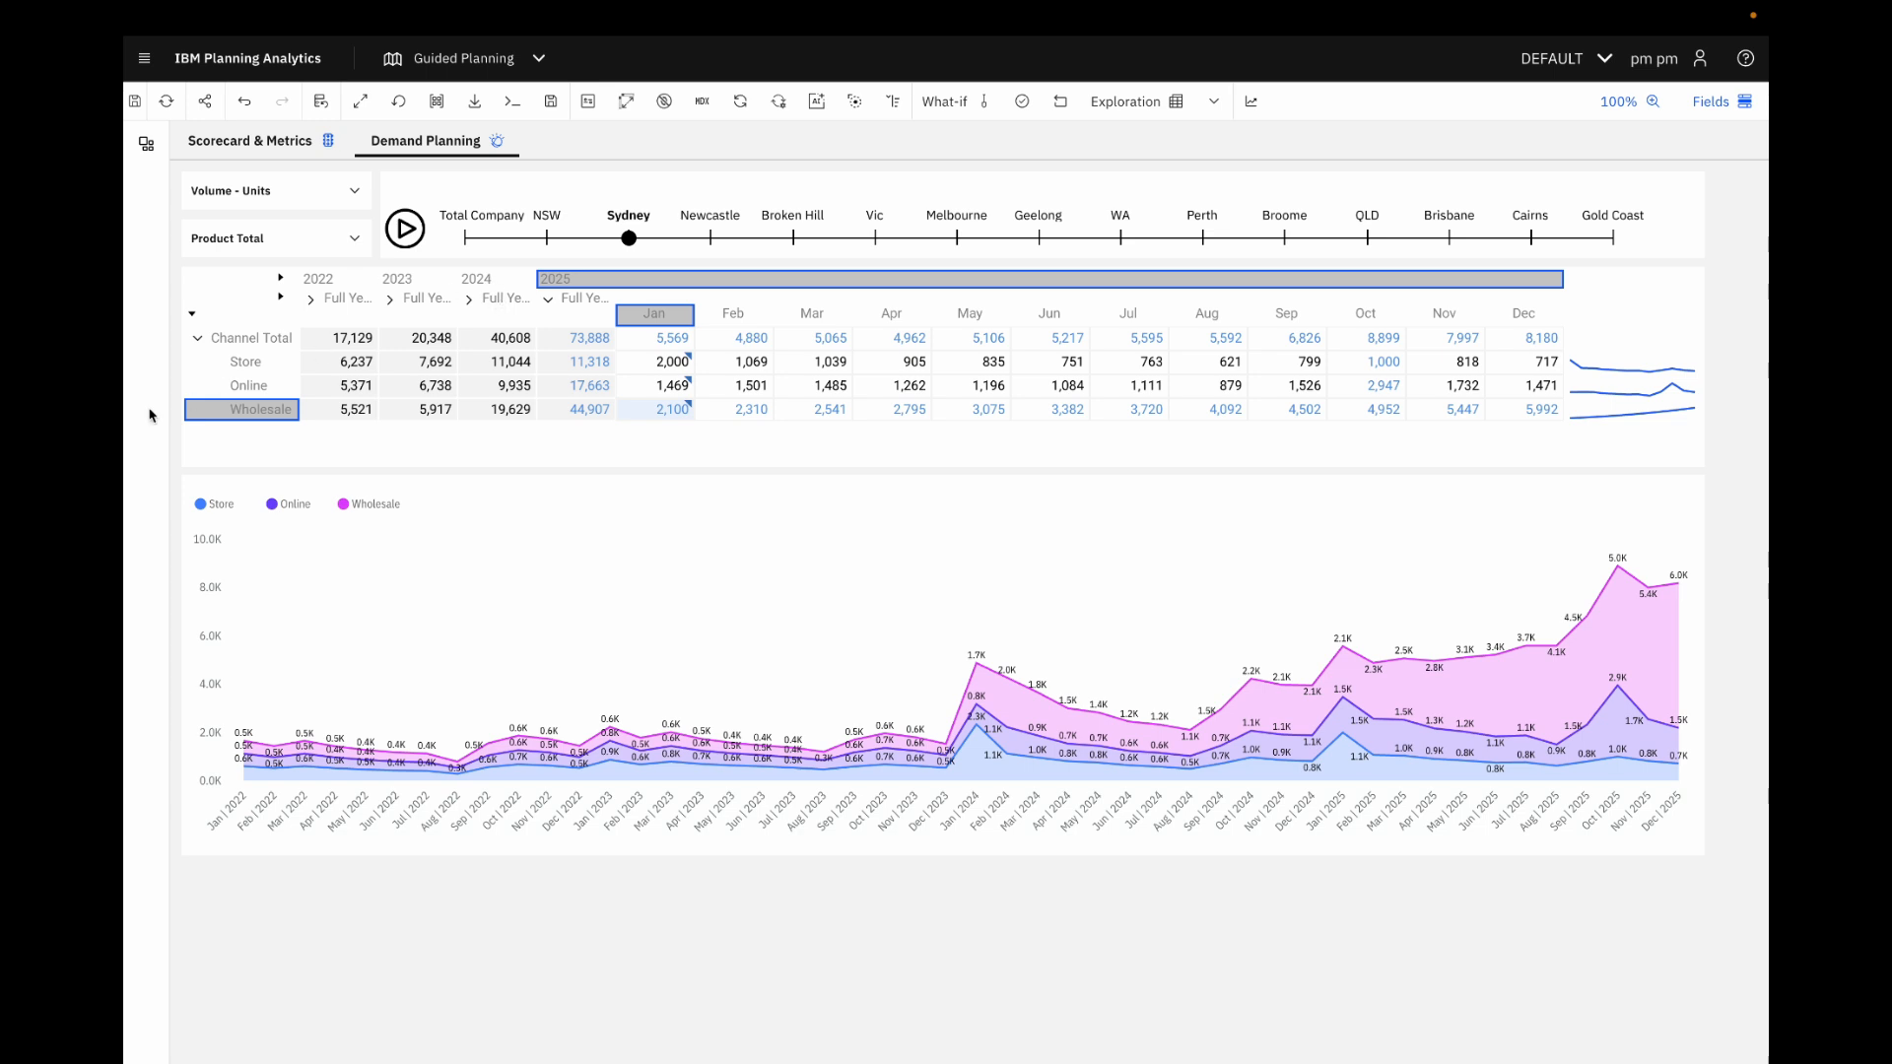
- Select the Store, Online and Wholesale rows and open a univariate forecast for them
{"action": "left_click", "coordinate": [258, 362]}
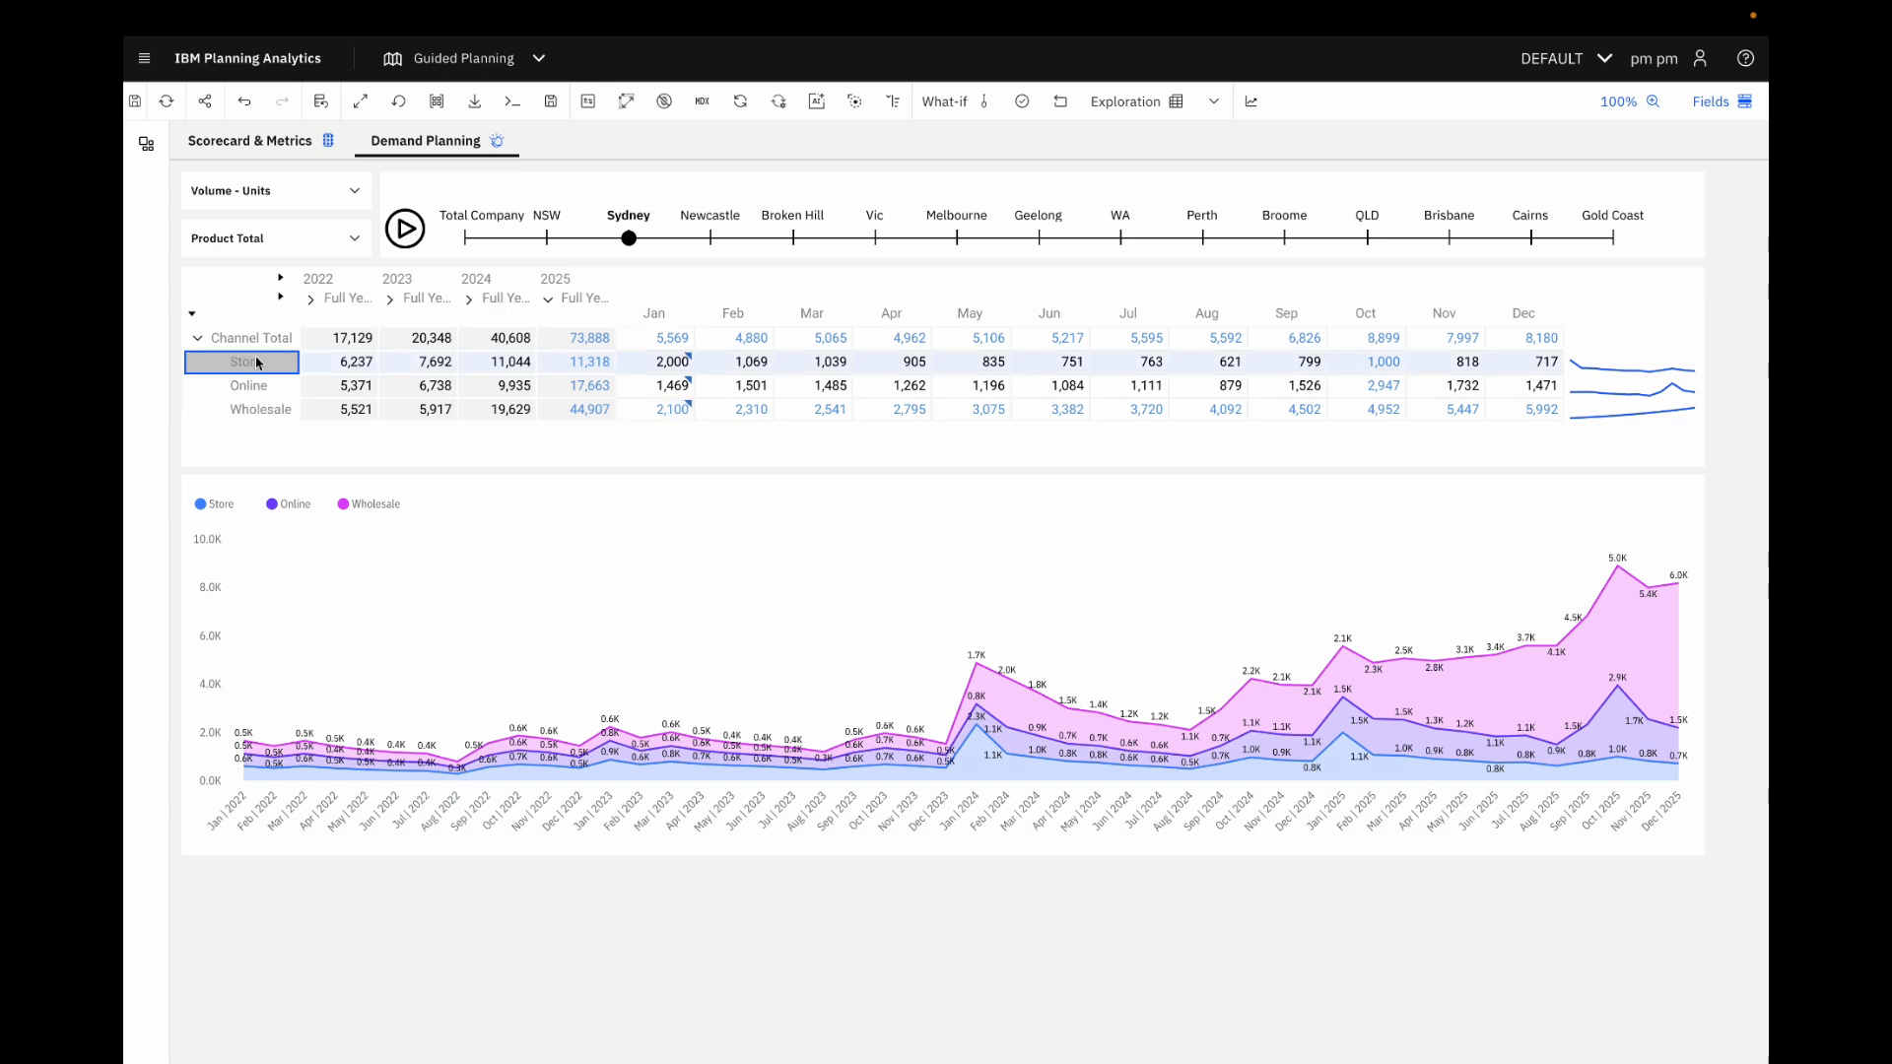
{"action": "left_click", "coordinate": [261, 409], "text": "shift"}
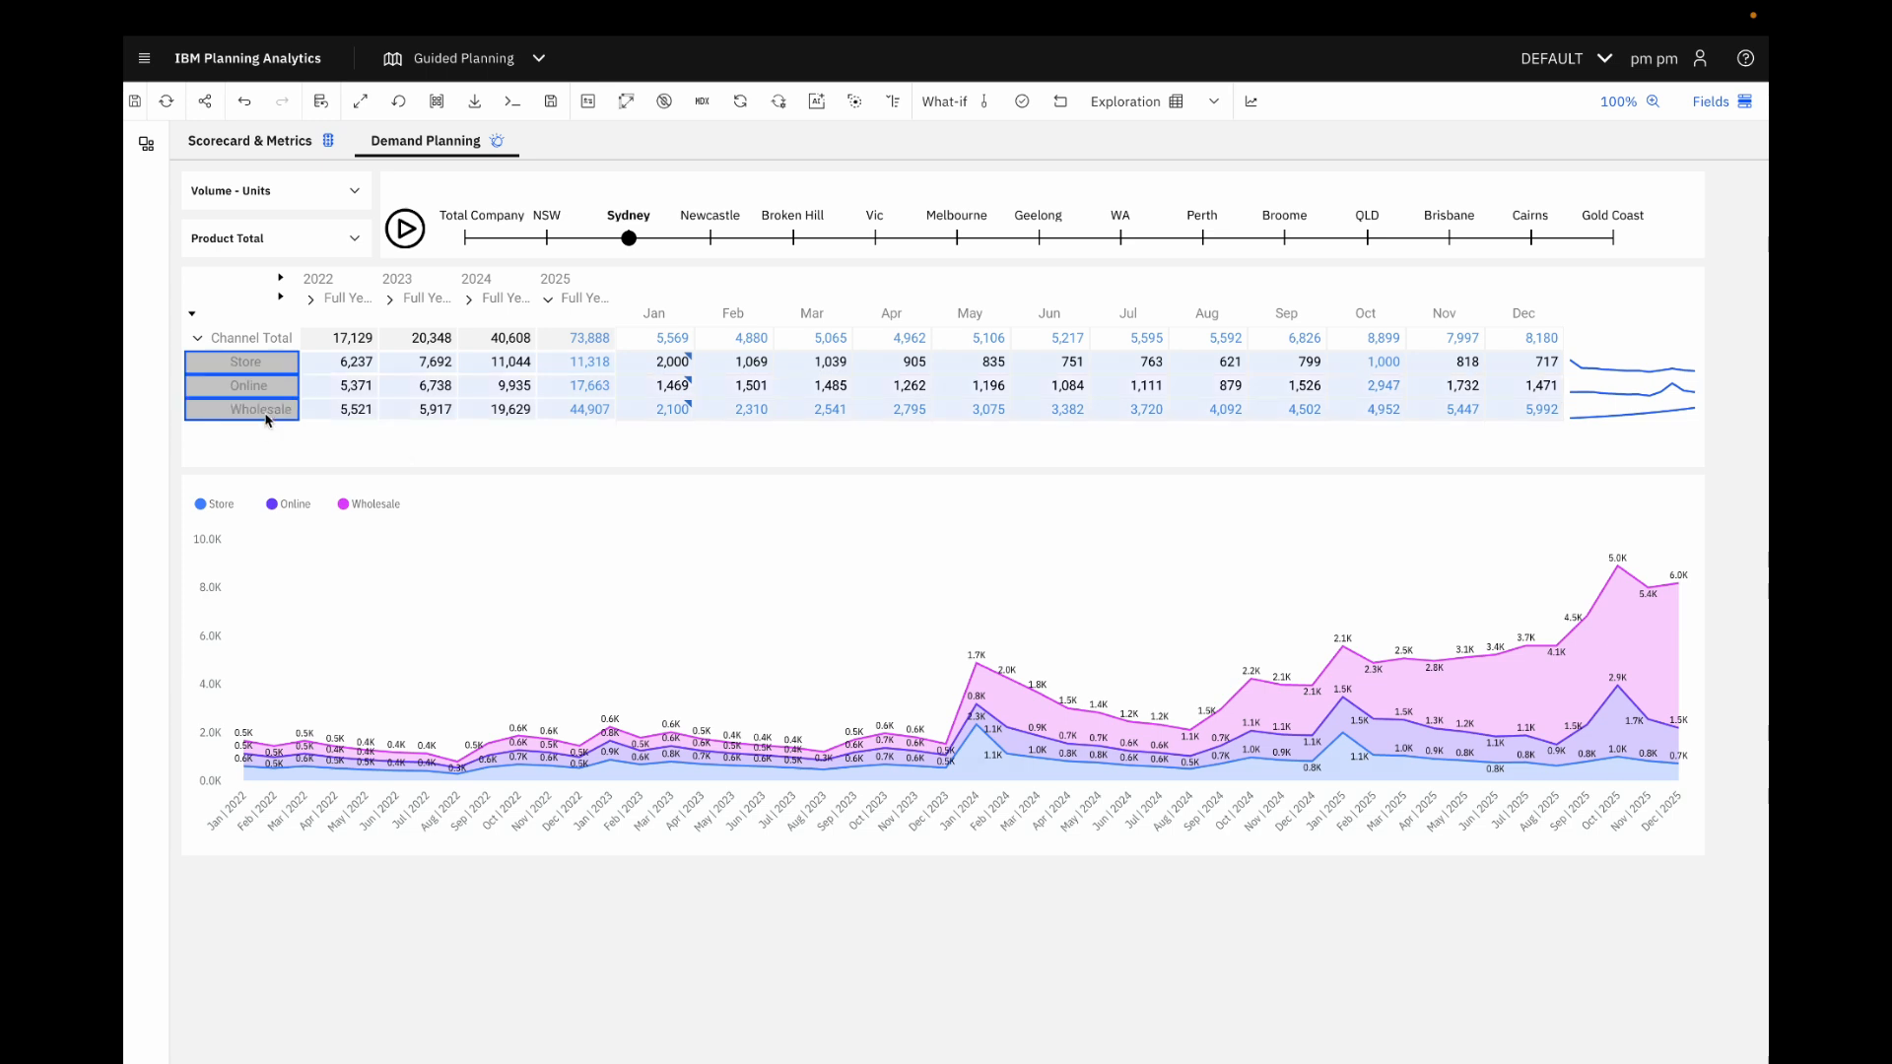
{"action": "left_click", "coordinate": [1252, 107]}
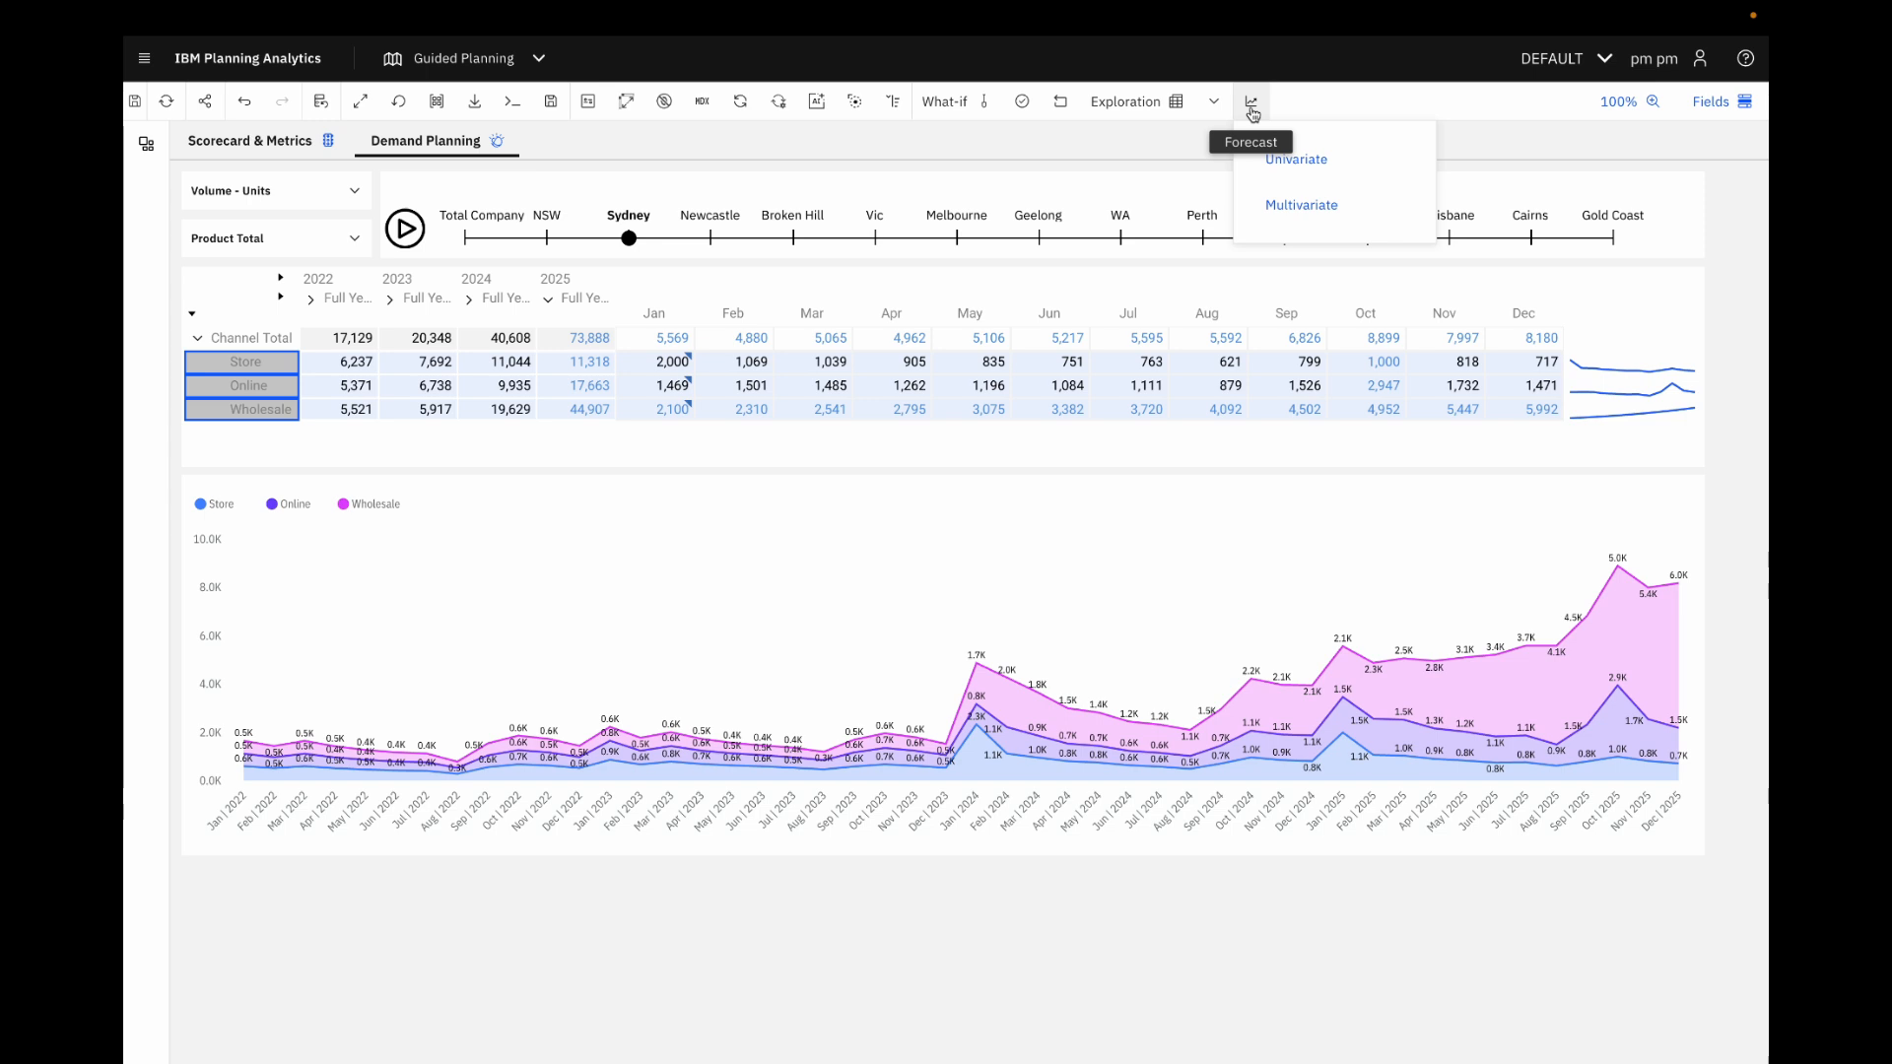
{"action": "left_click", "coordinate": [1337, 168]}
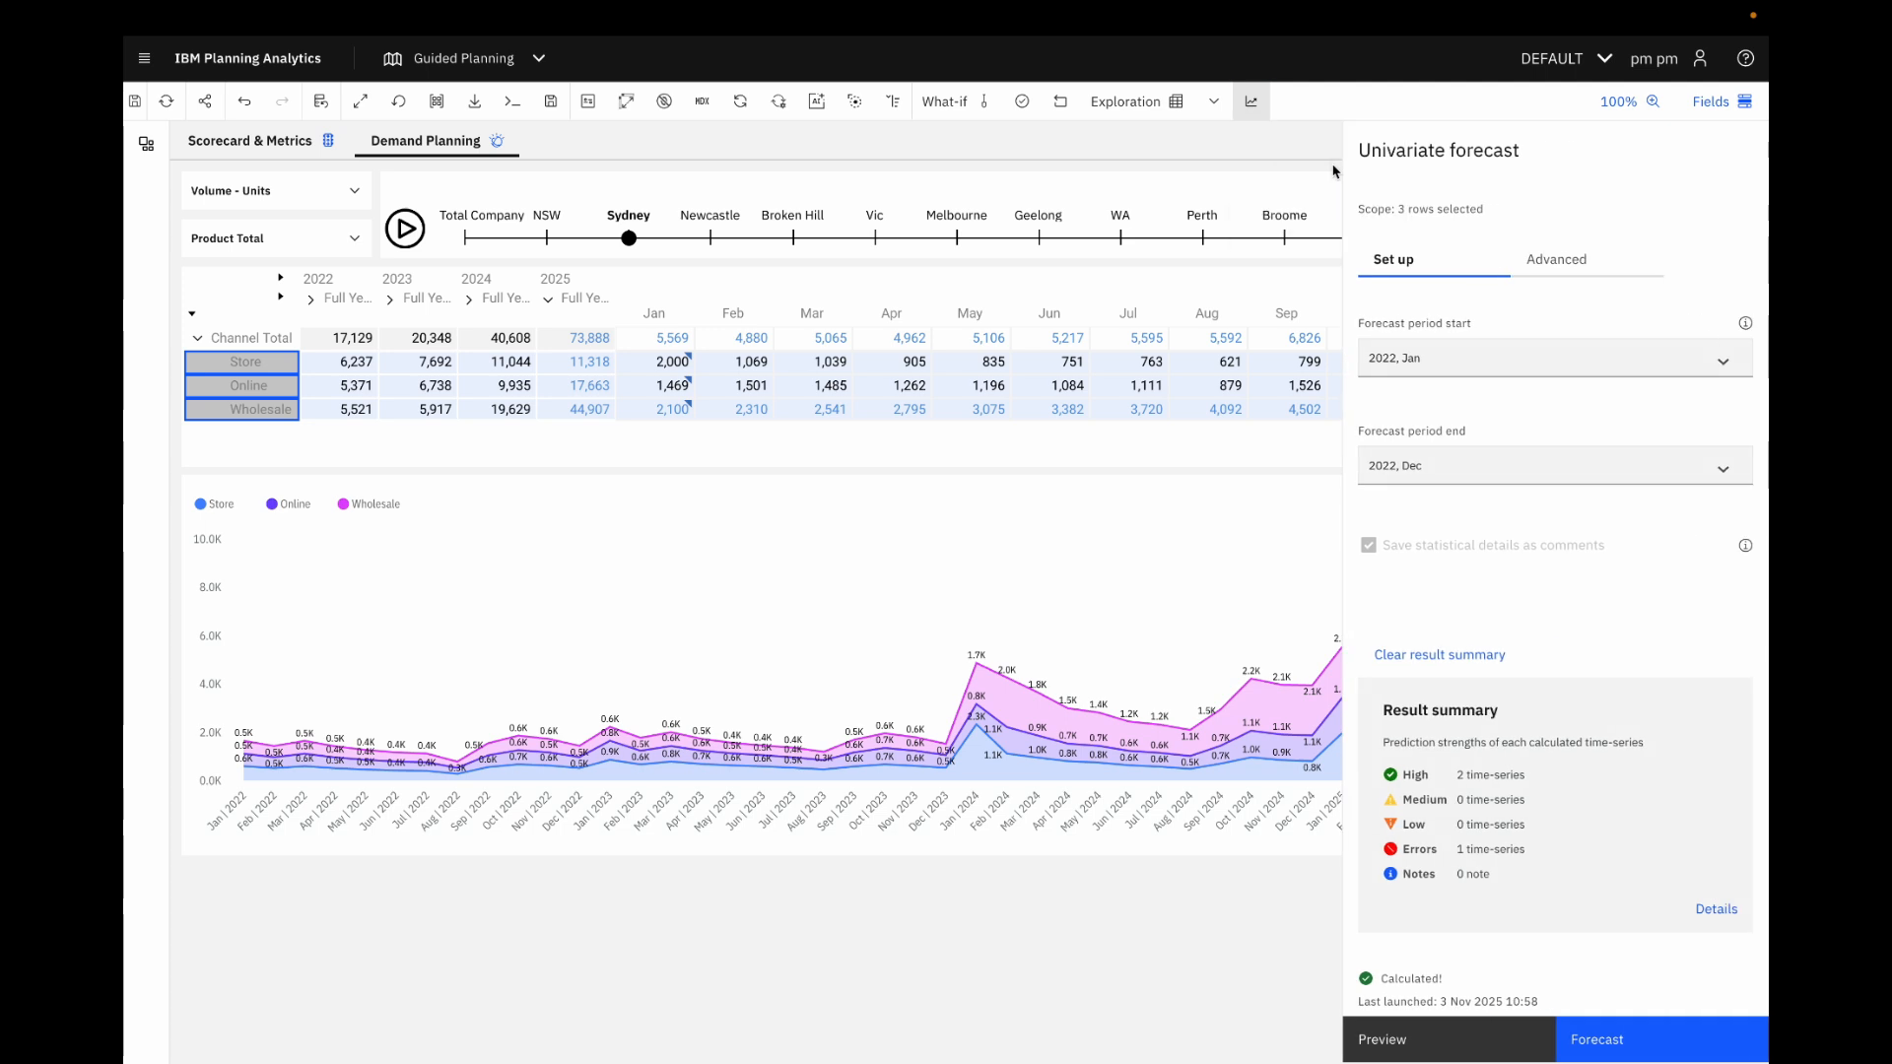
{"action": "left_click_drag", "start_coordinate": [1356, 150], "coordinate": [1562, 168]}
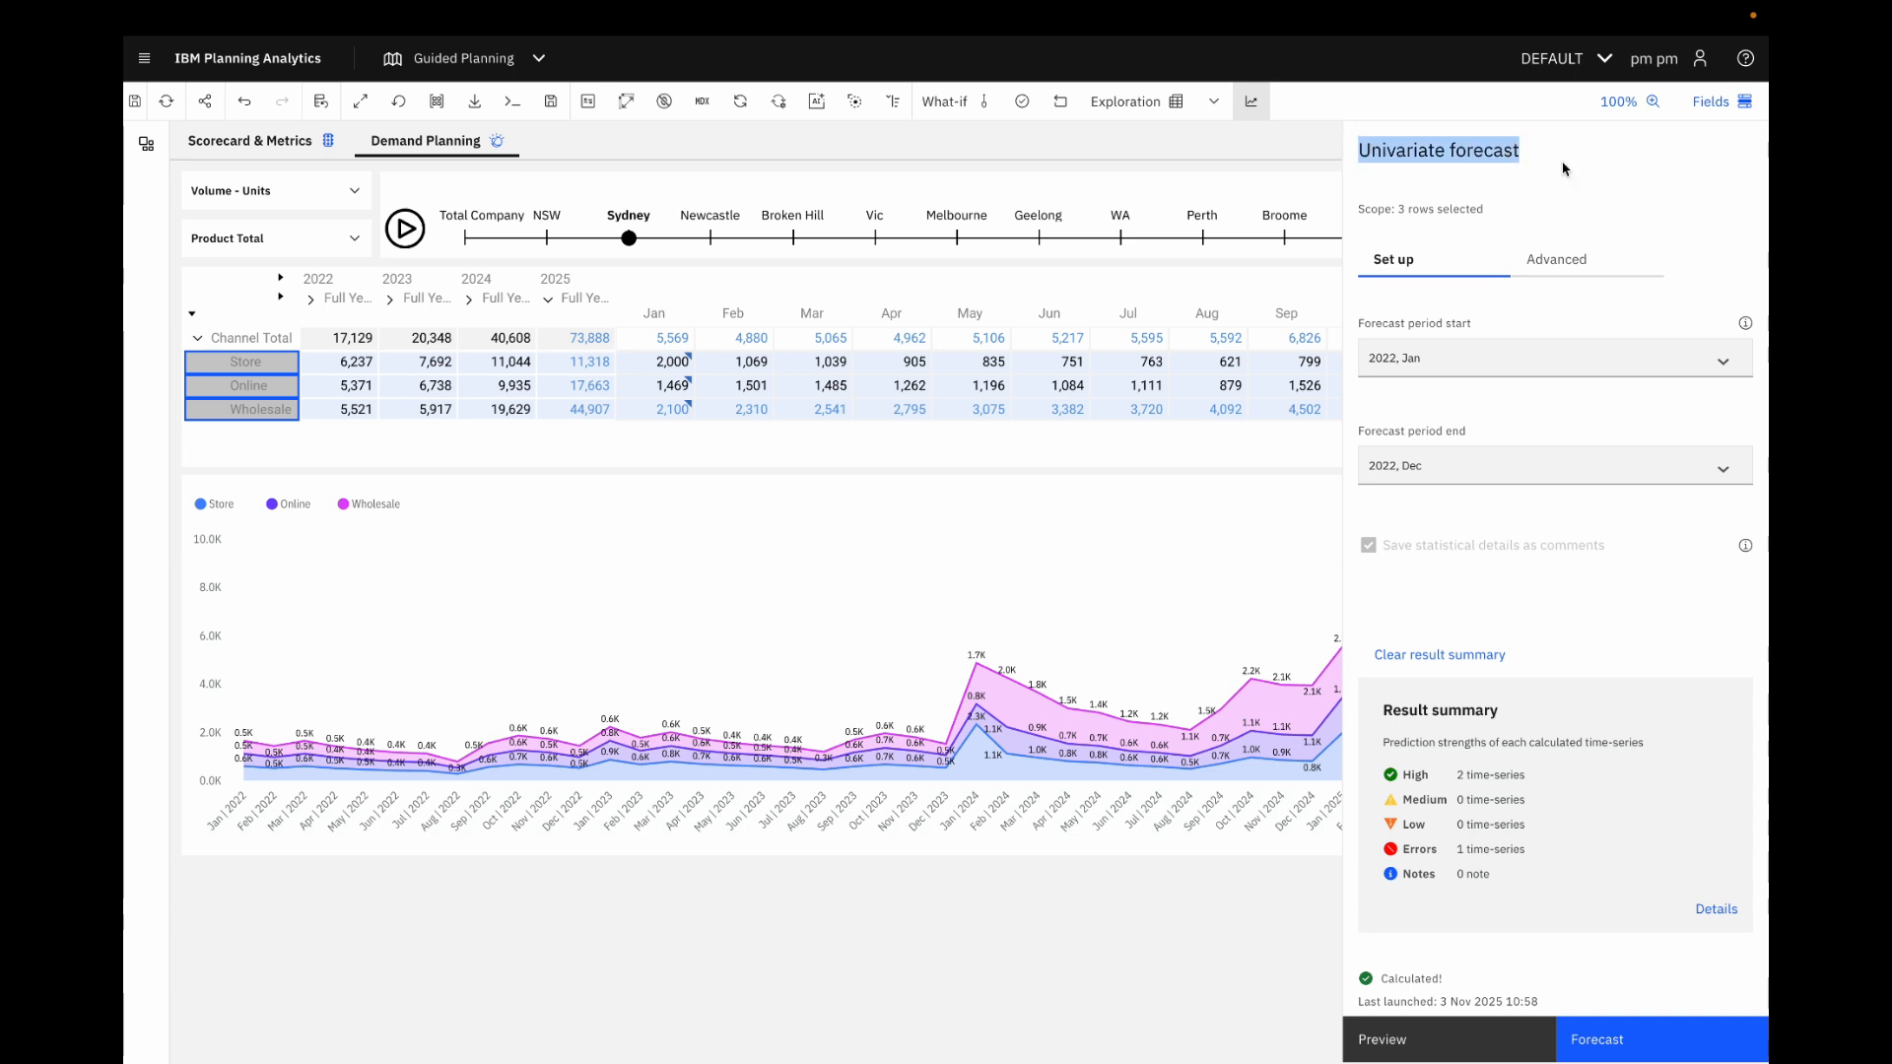
- Set the forecast period to start in 2025, Jan and end in 2025, Dec
{"action": "left_click", "coordinate": [1461, 375]}
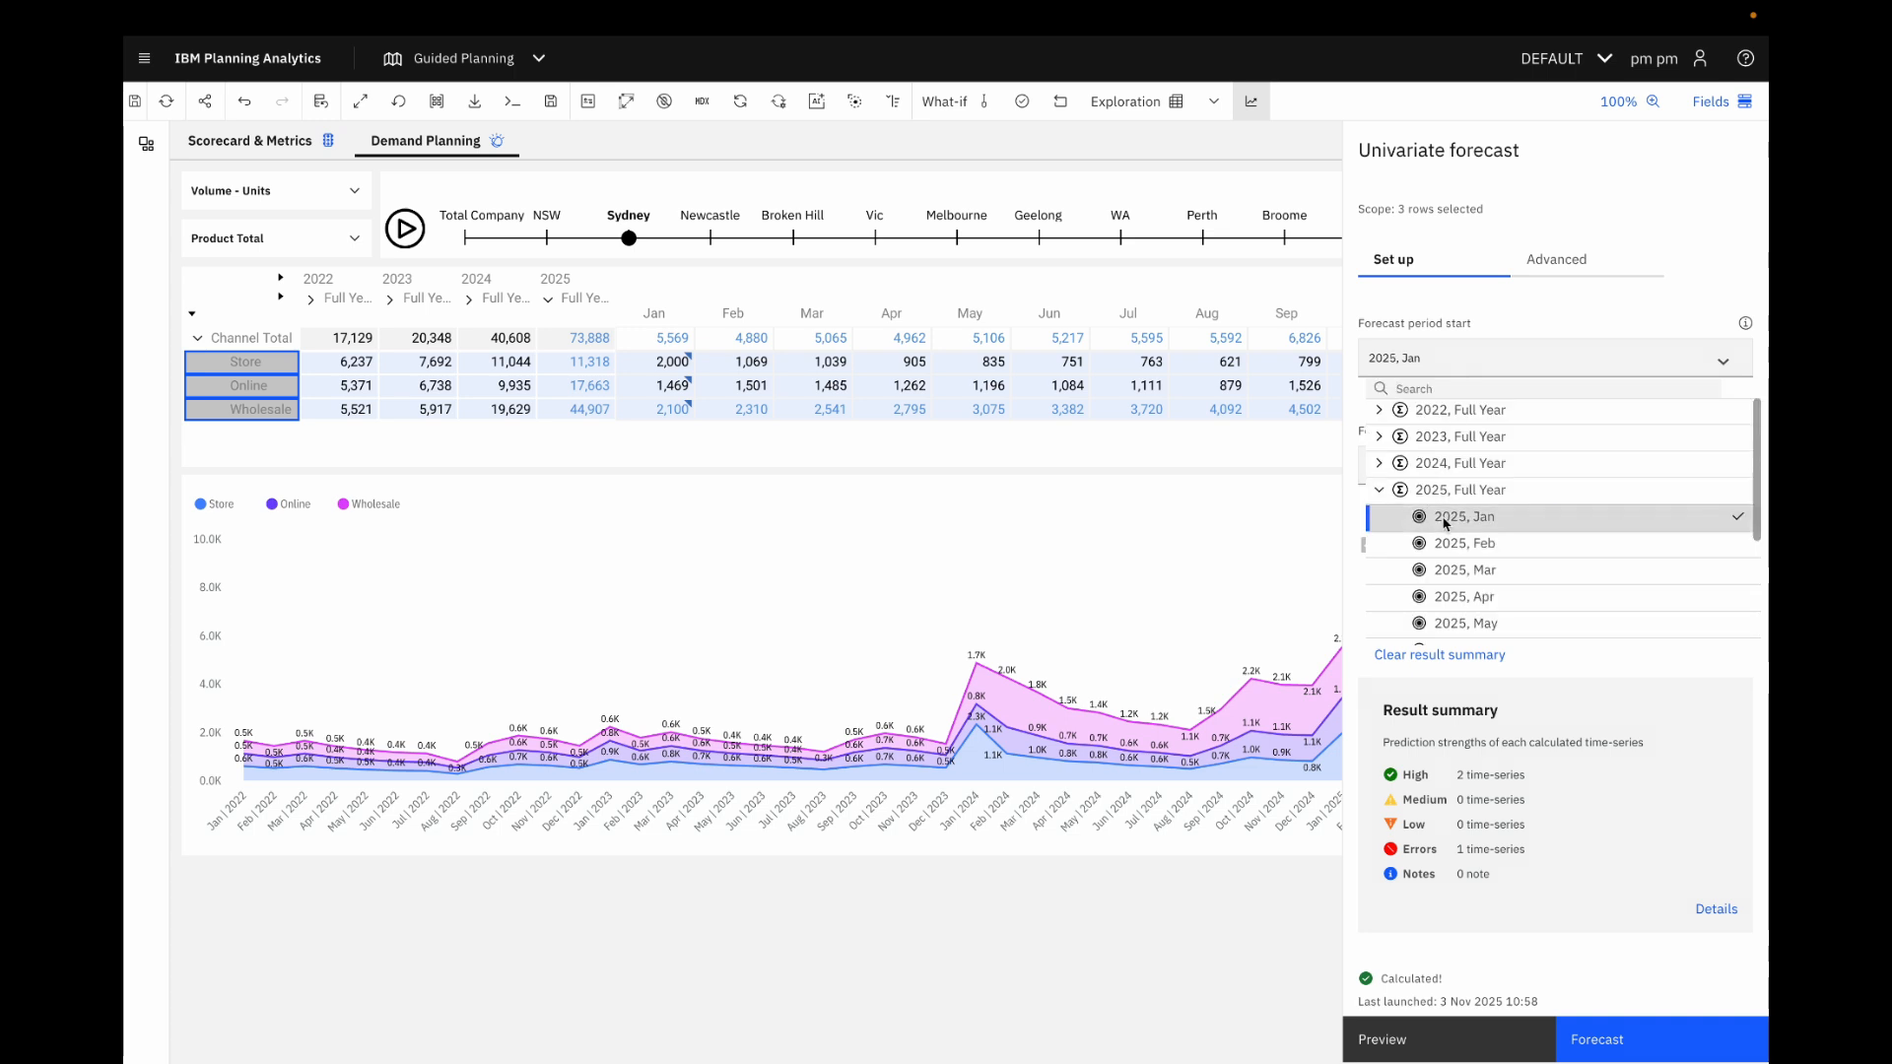
{"action": "left_click", "coordinate": [1446, 522]}
{"action": "left_click", "coordinate": [1457, 480]}
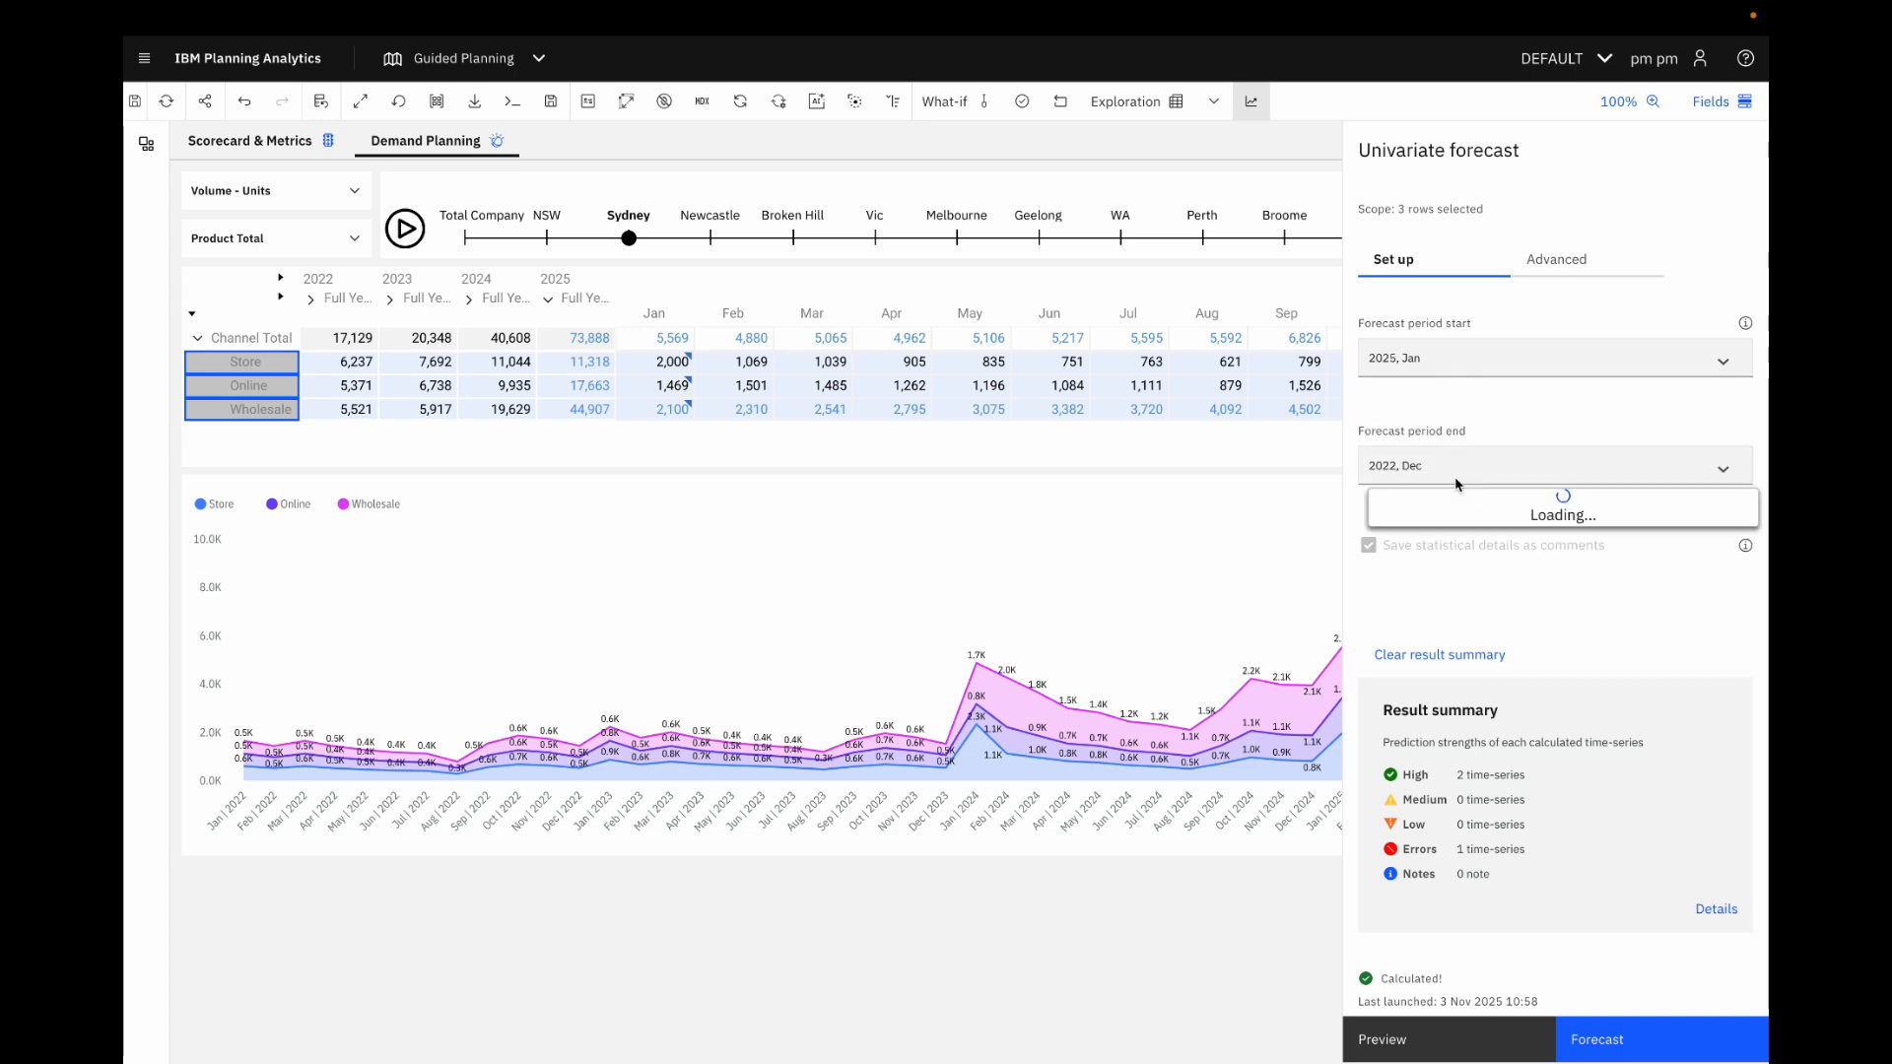
{"action": "scroll", "coordinate": [1434, 690], "scroll_direction": "down", "scroll_amount": 5}
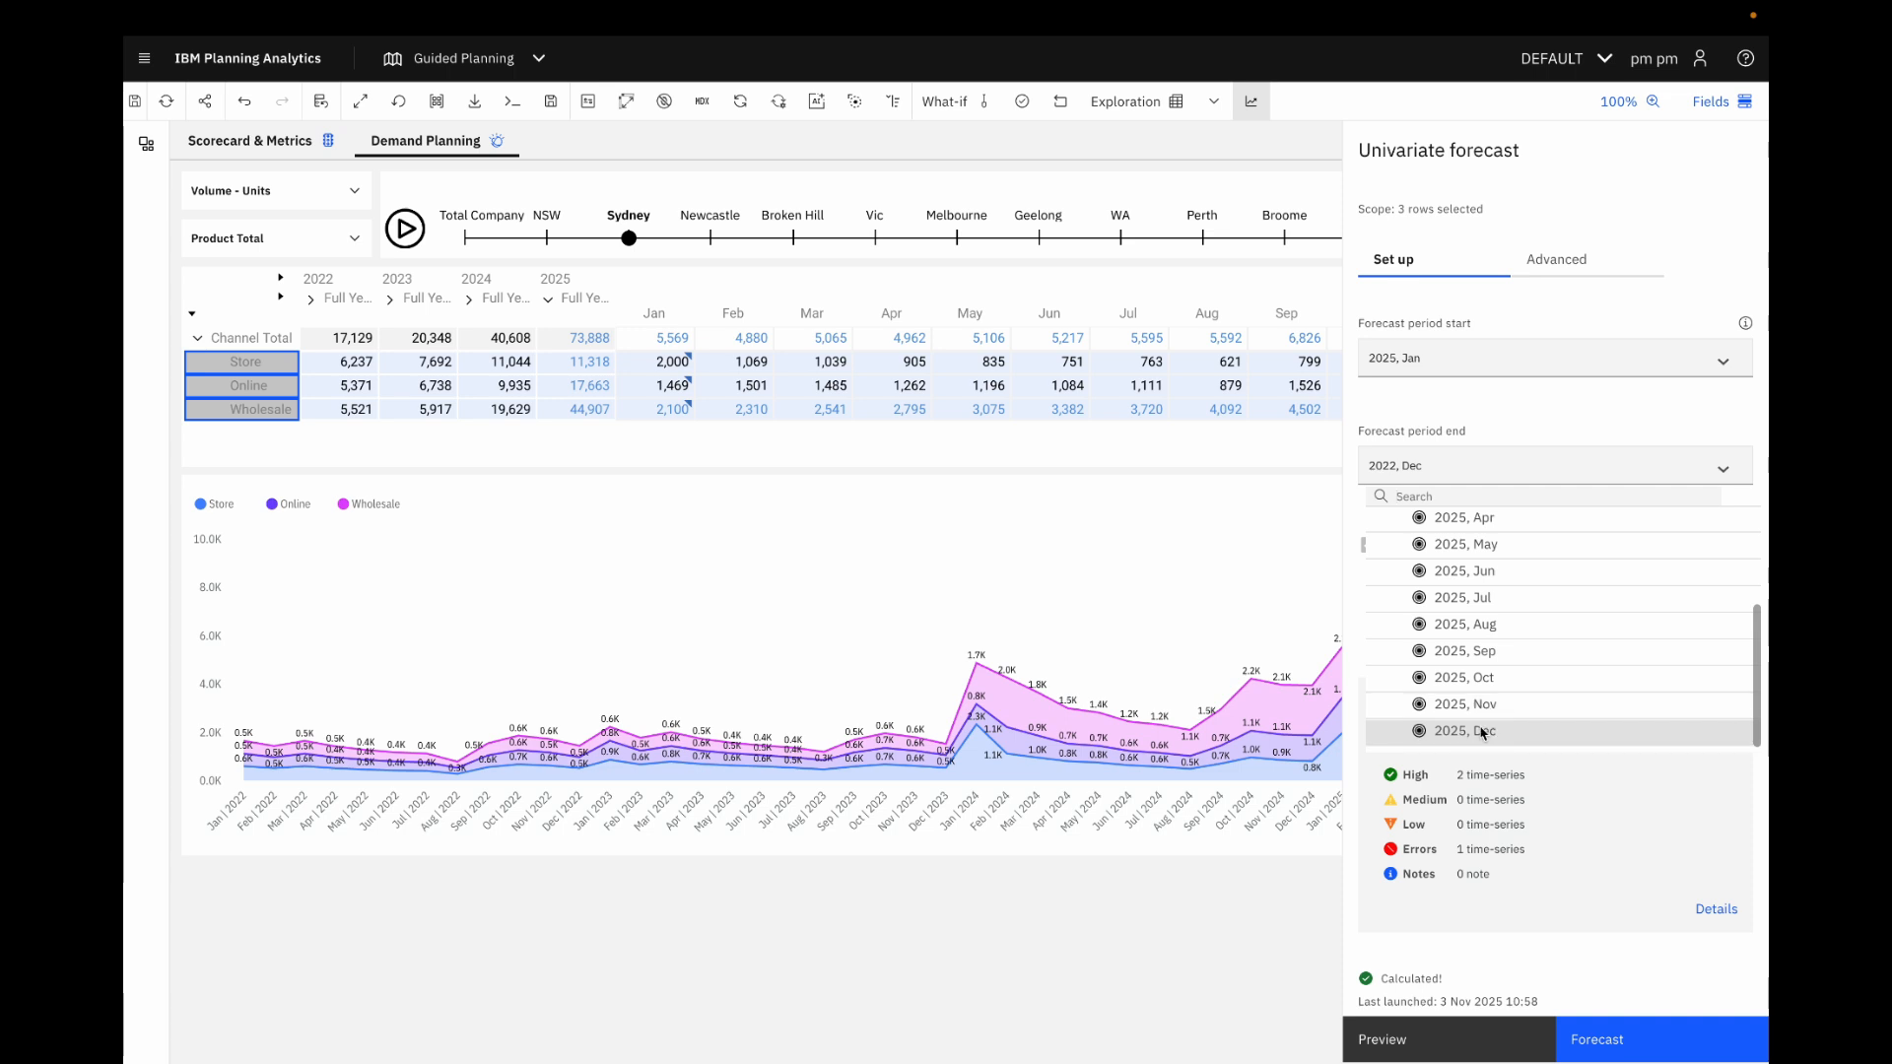
{"action": "left_click", "coordinate": [1481, 731]}
- Review the advanced forecast settings, including ignored historical periods, the accepted value range and where predictions are saved
{"action": "left_click", "coordinate": [1597, 259]}
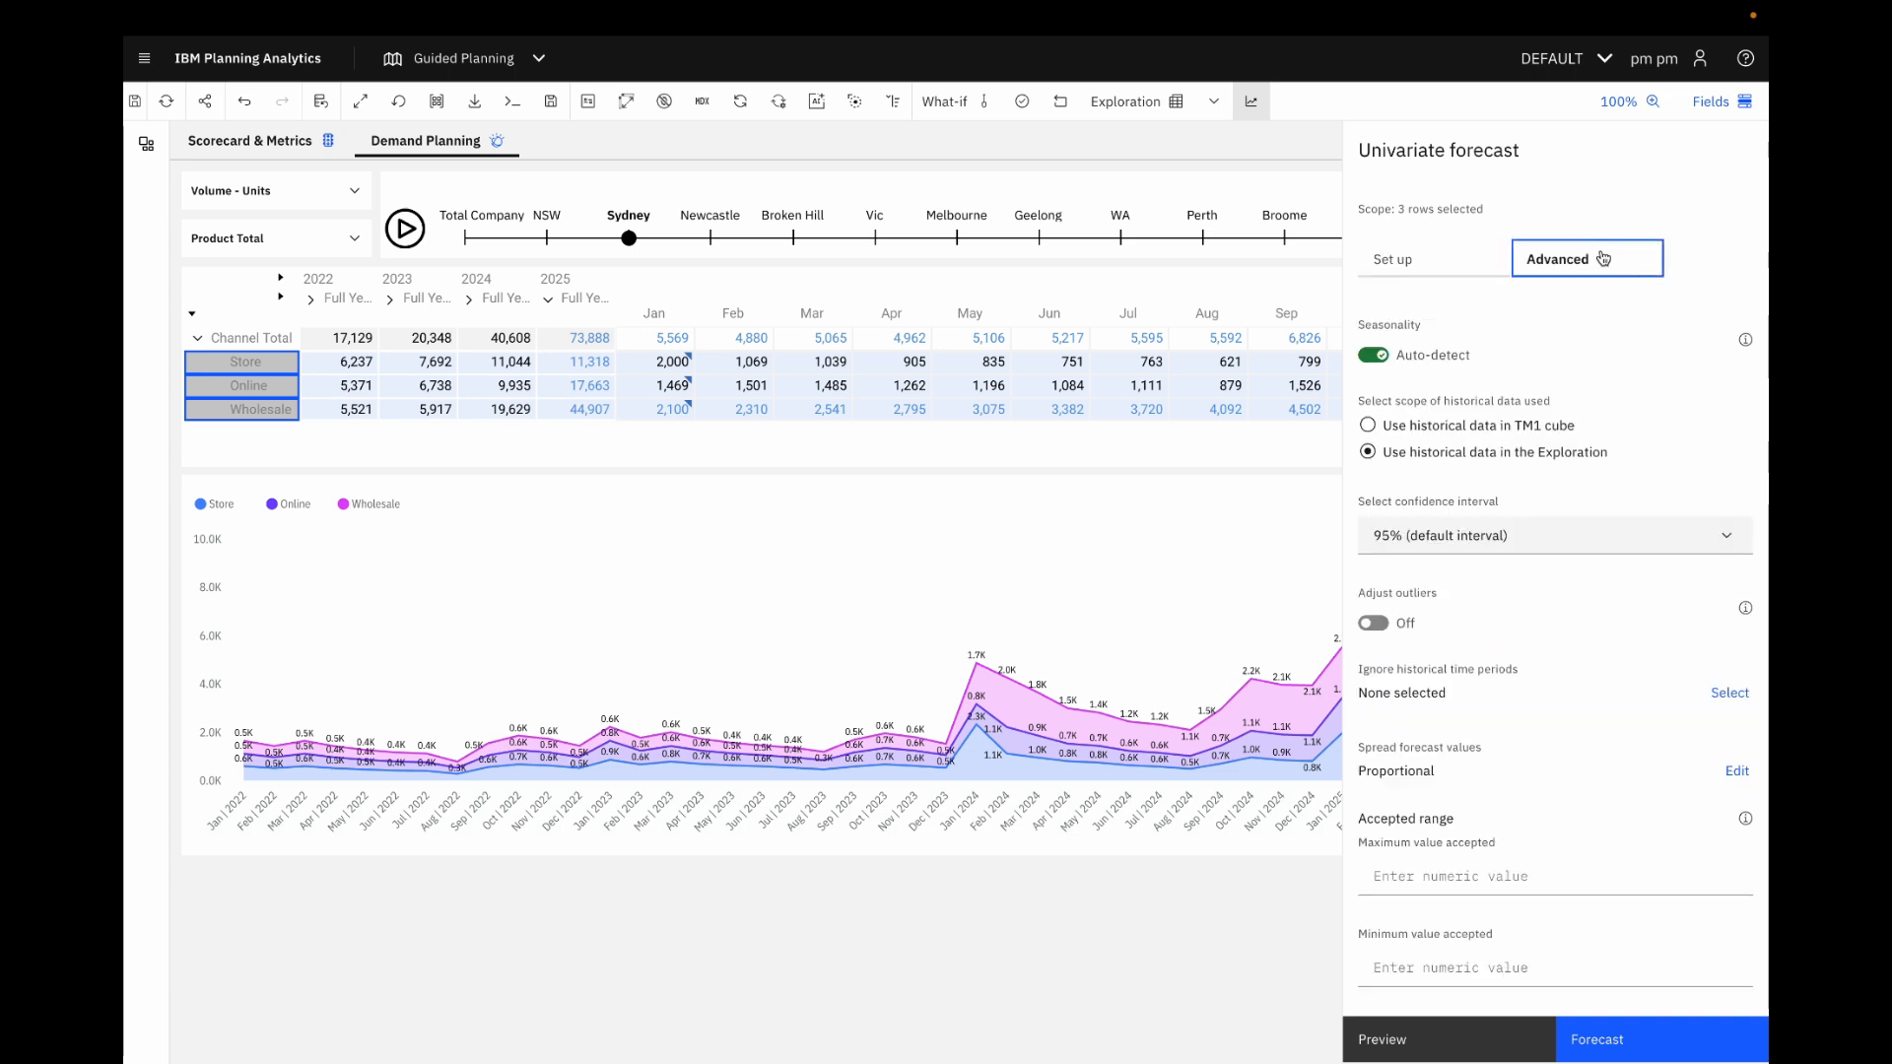
{"action": "left_click_drag", "start_coordinate": [1359, 670], "coordinate": [1537, 675]}
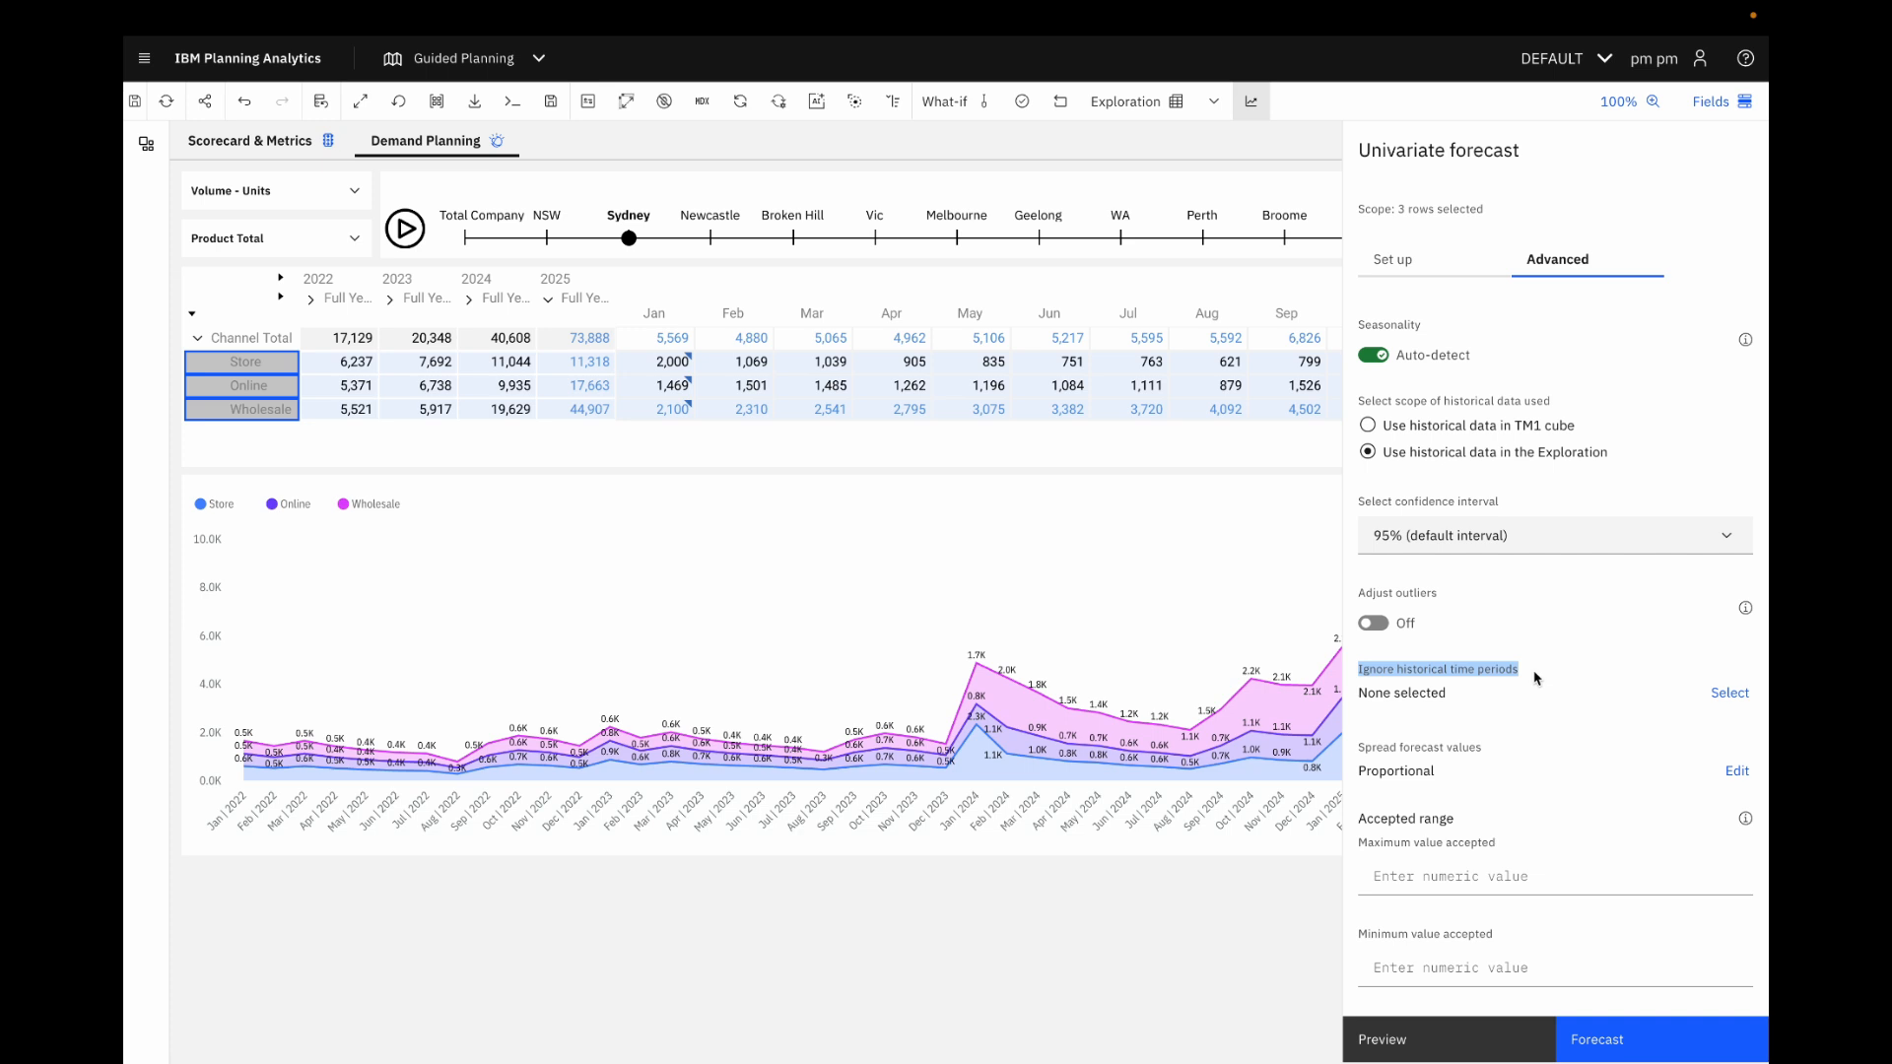
{"action": "scroll", "coordinate": [1538, 690], "scroll_direction": "down", "scroll_amount": 5}
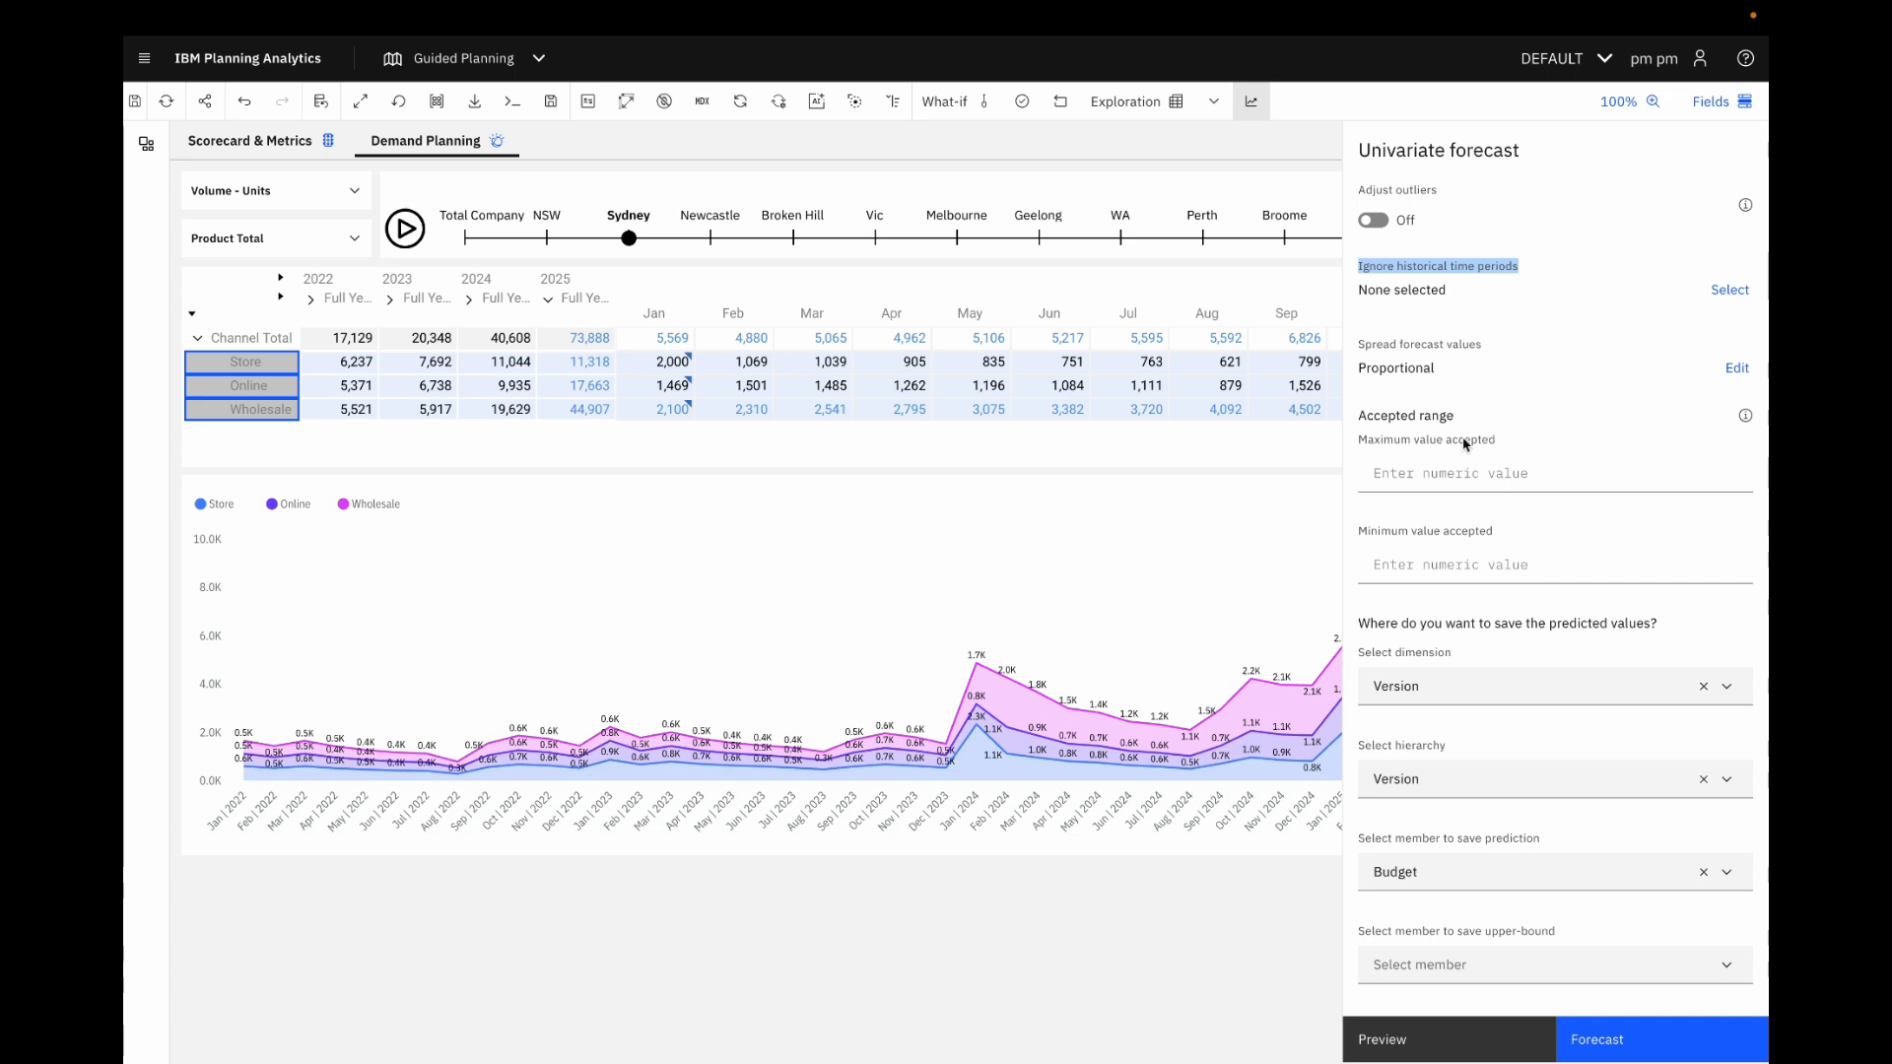
{"action": "left_click", "coordinate": [1514, 473]}
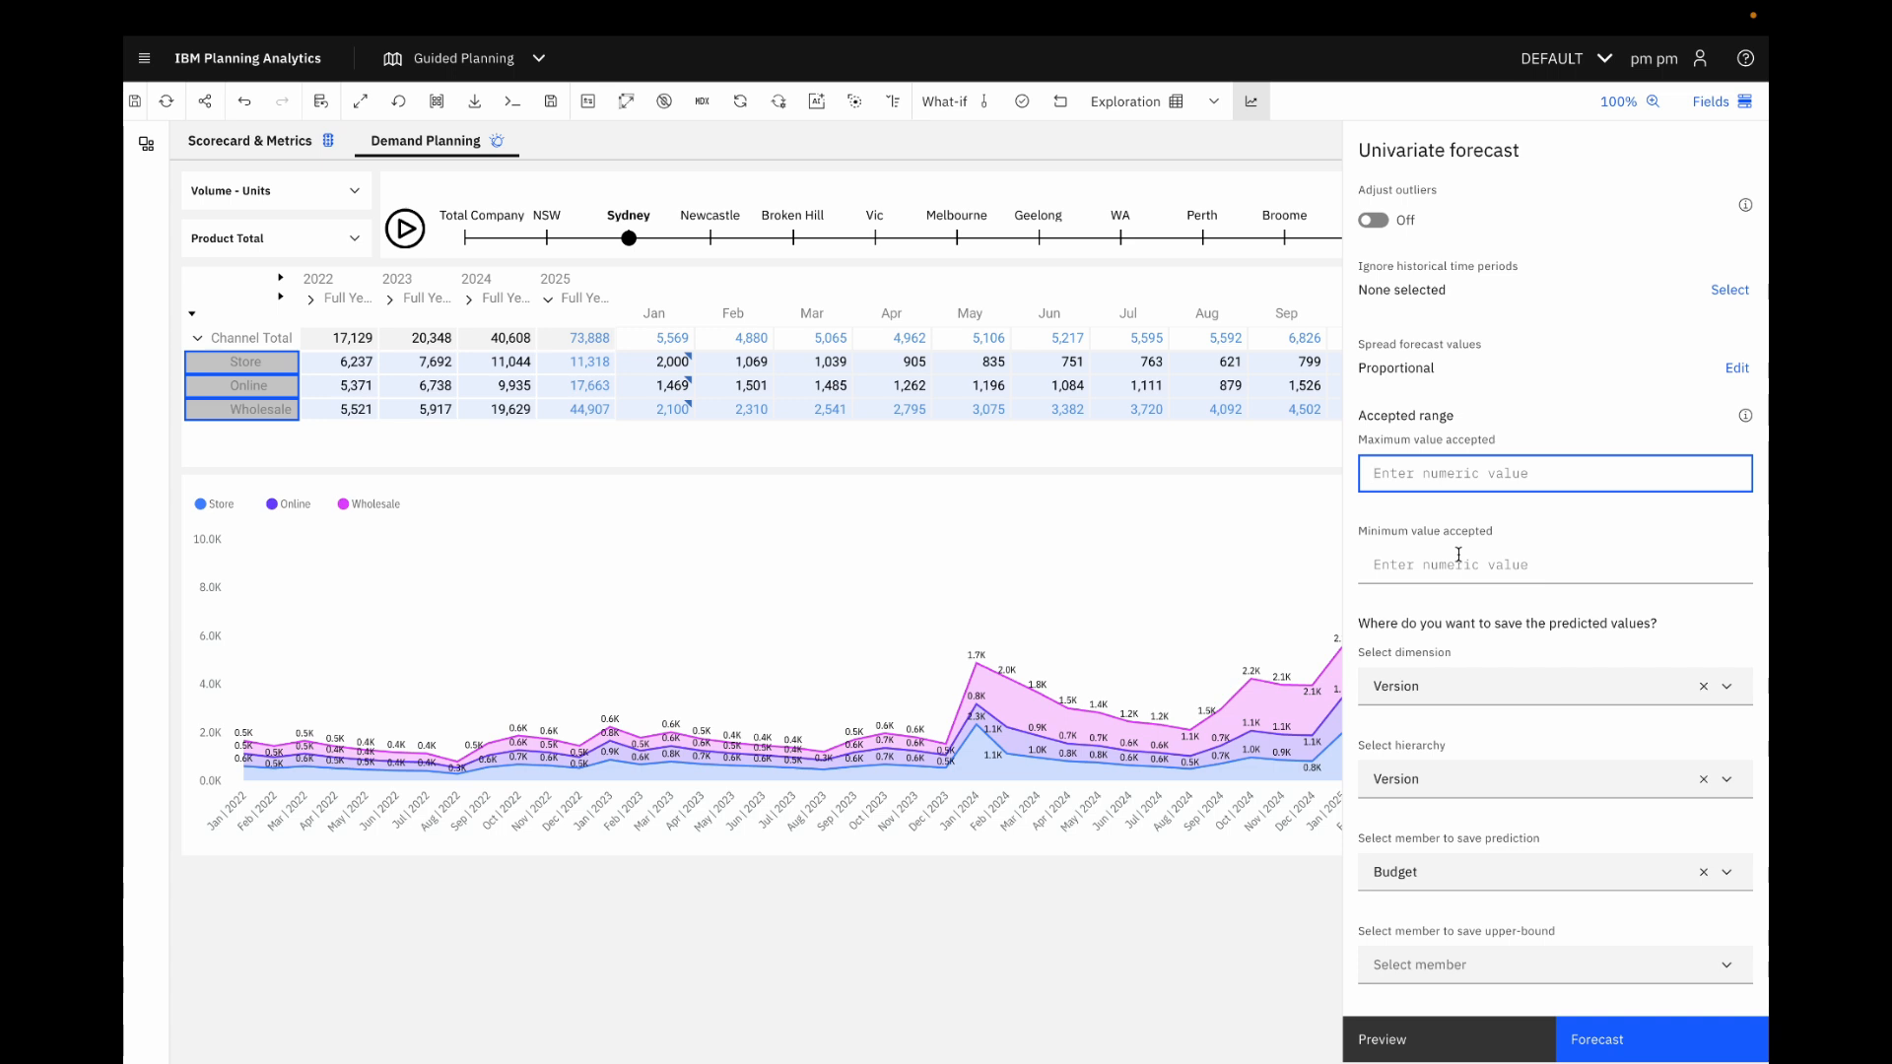
- Preview the forecast and examine the Store chart and the channels available for preview
{"action": "left_click", "coordinate": [1384, 1041]}
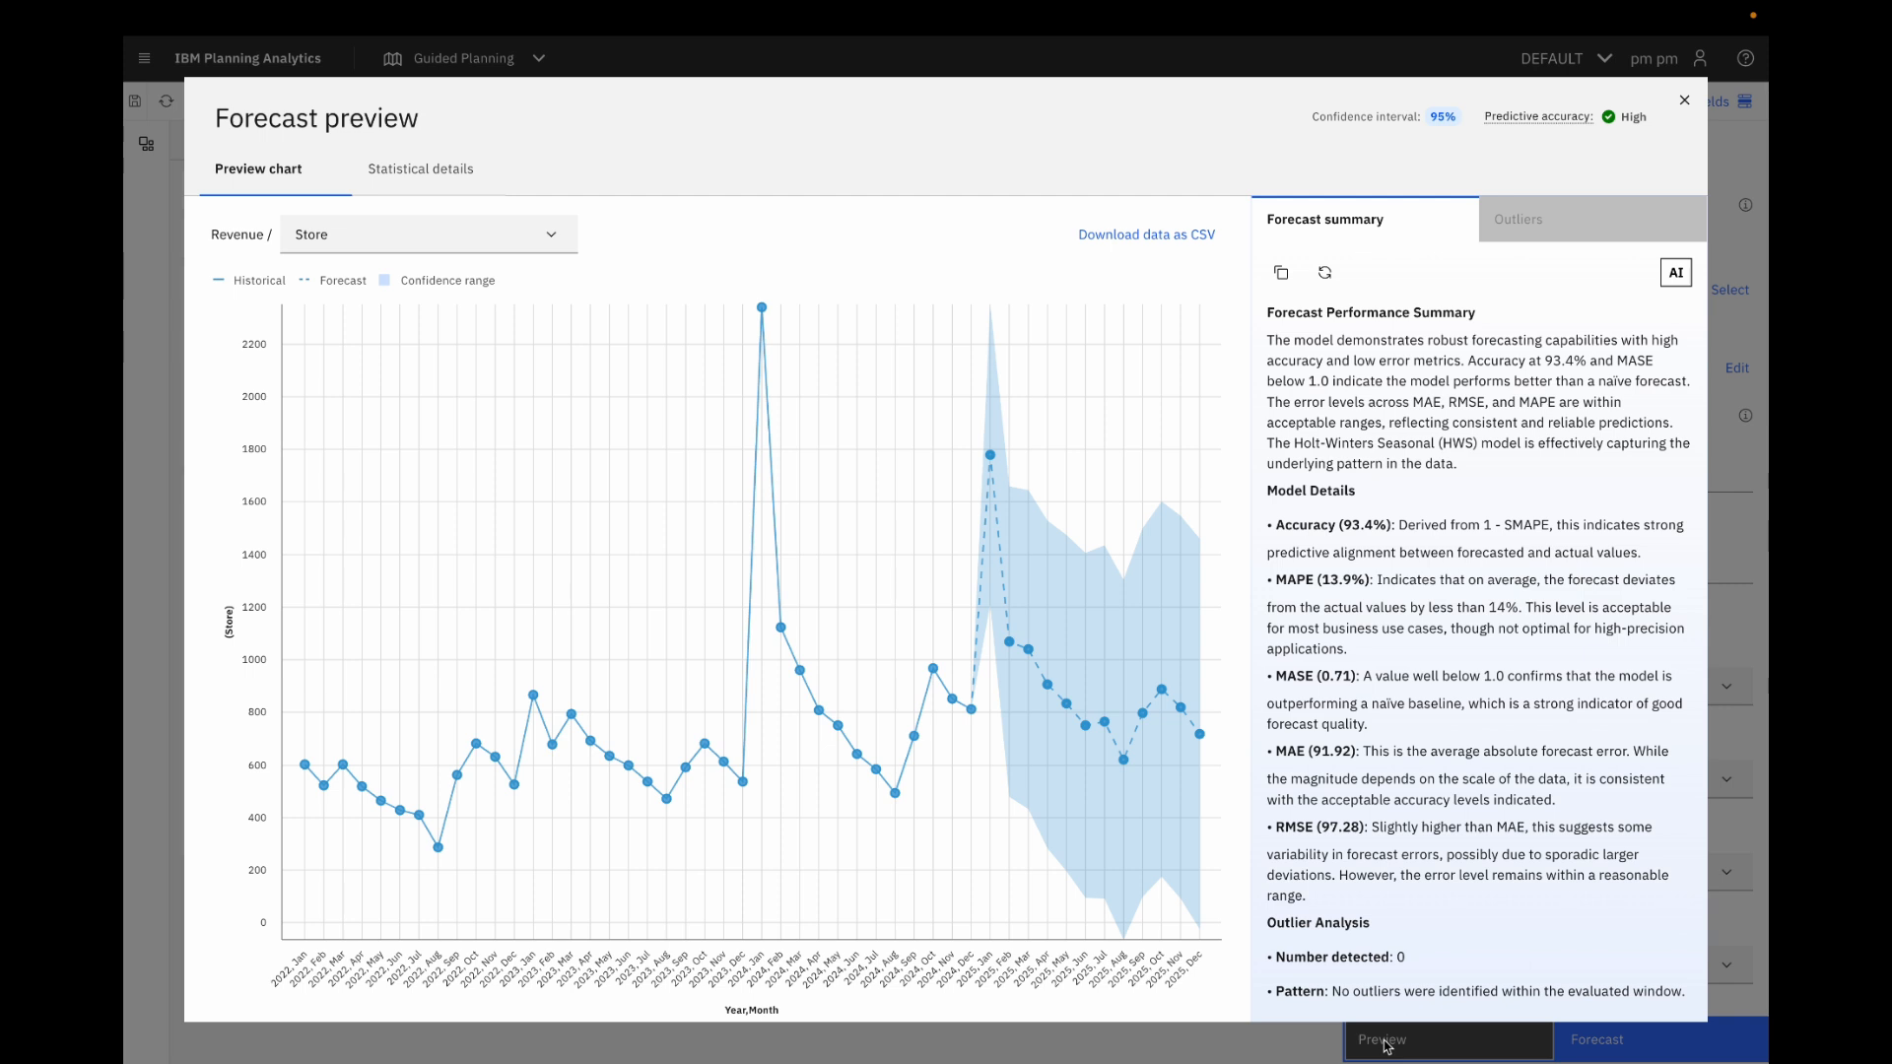
{"action": "left_click", "coordinate": [553, 239]}
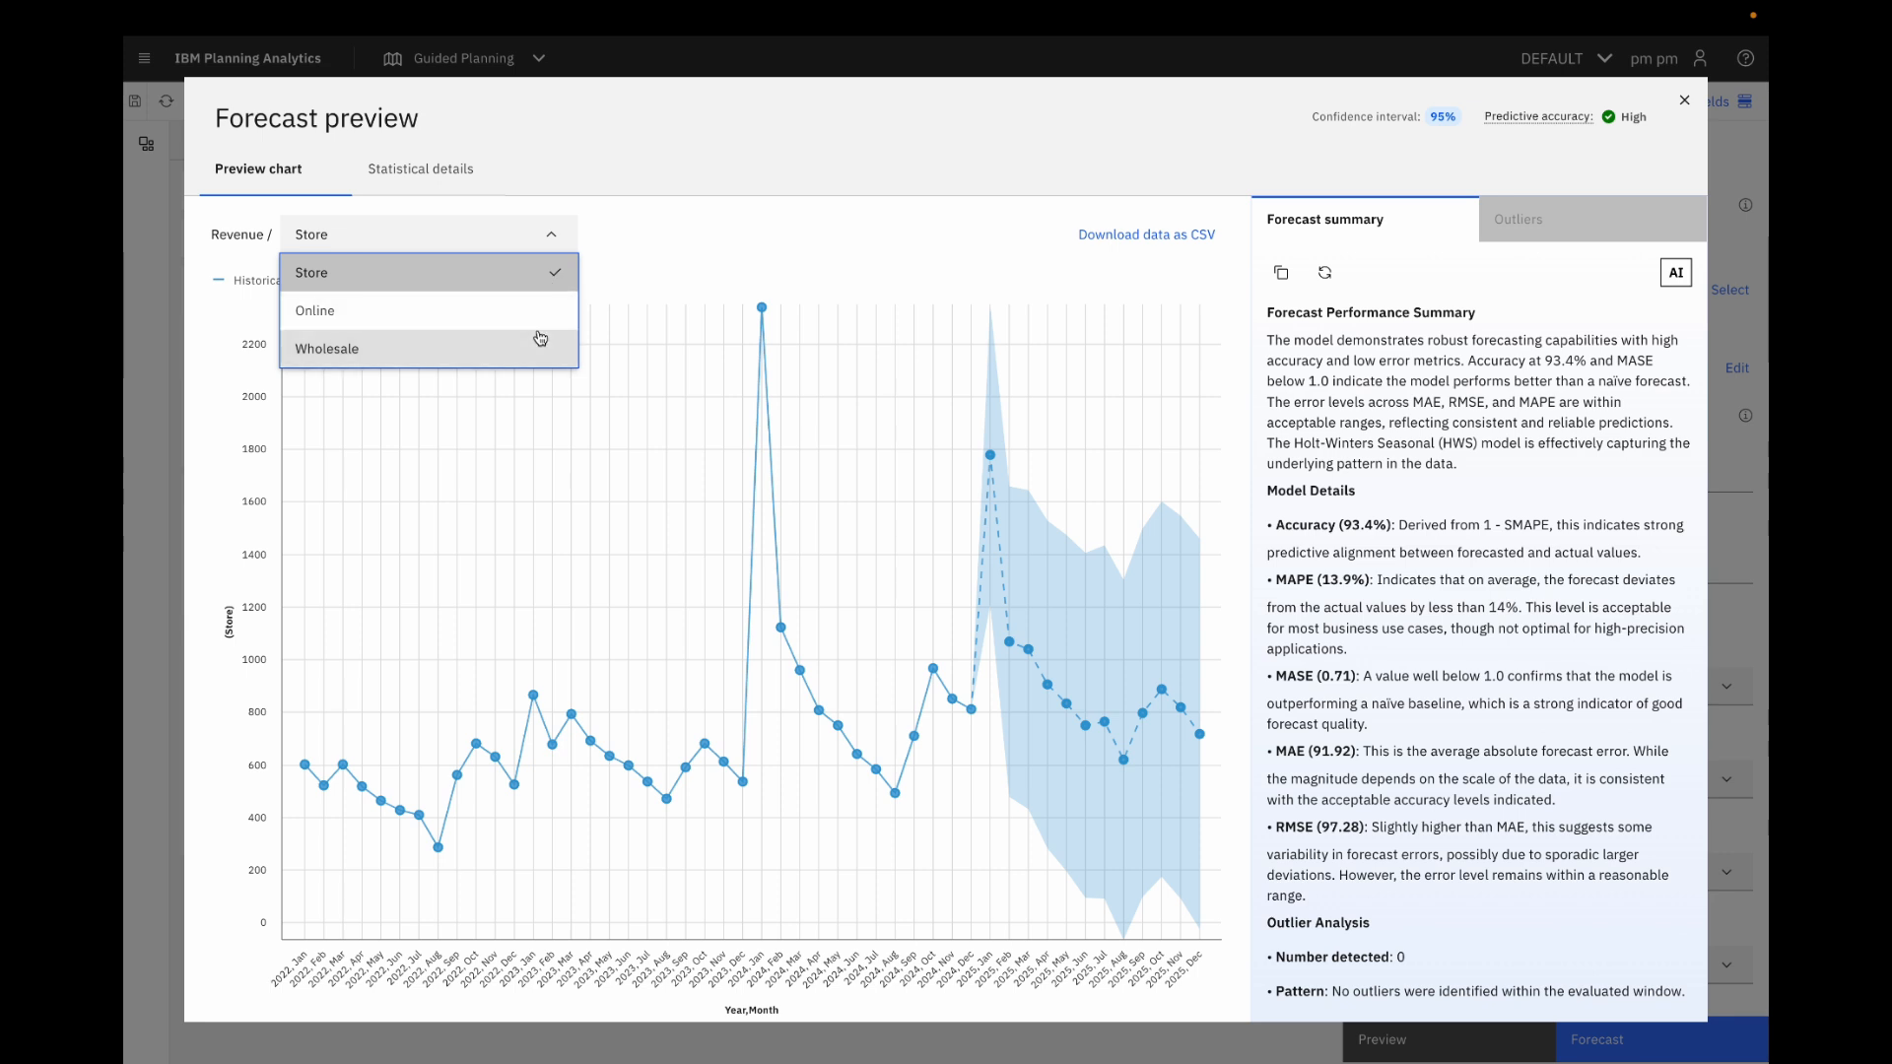
{"action": "left_click", "coordinate": [613, 269]}
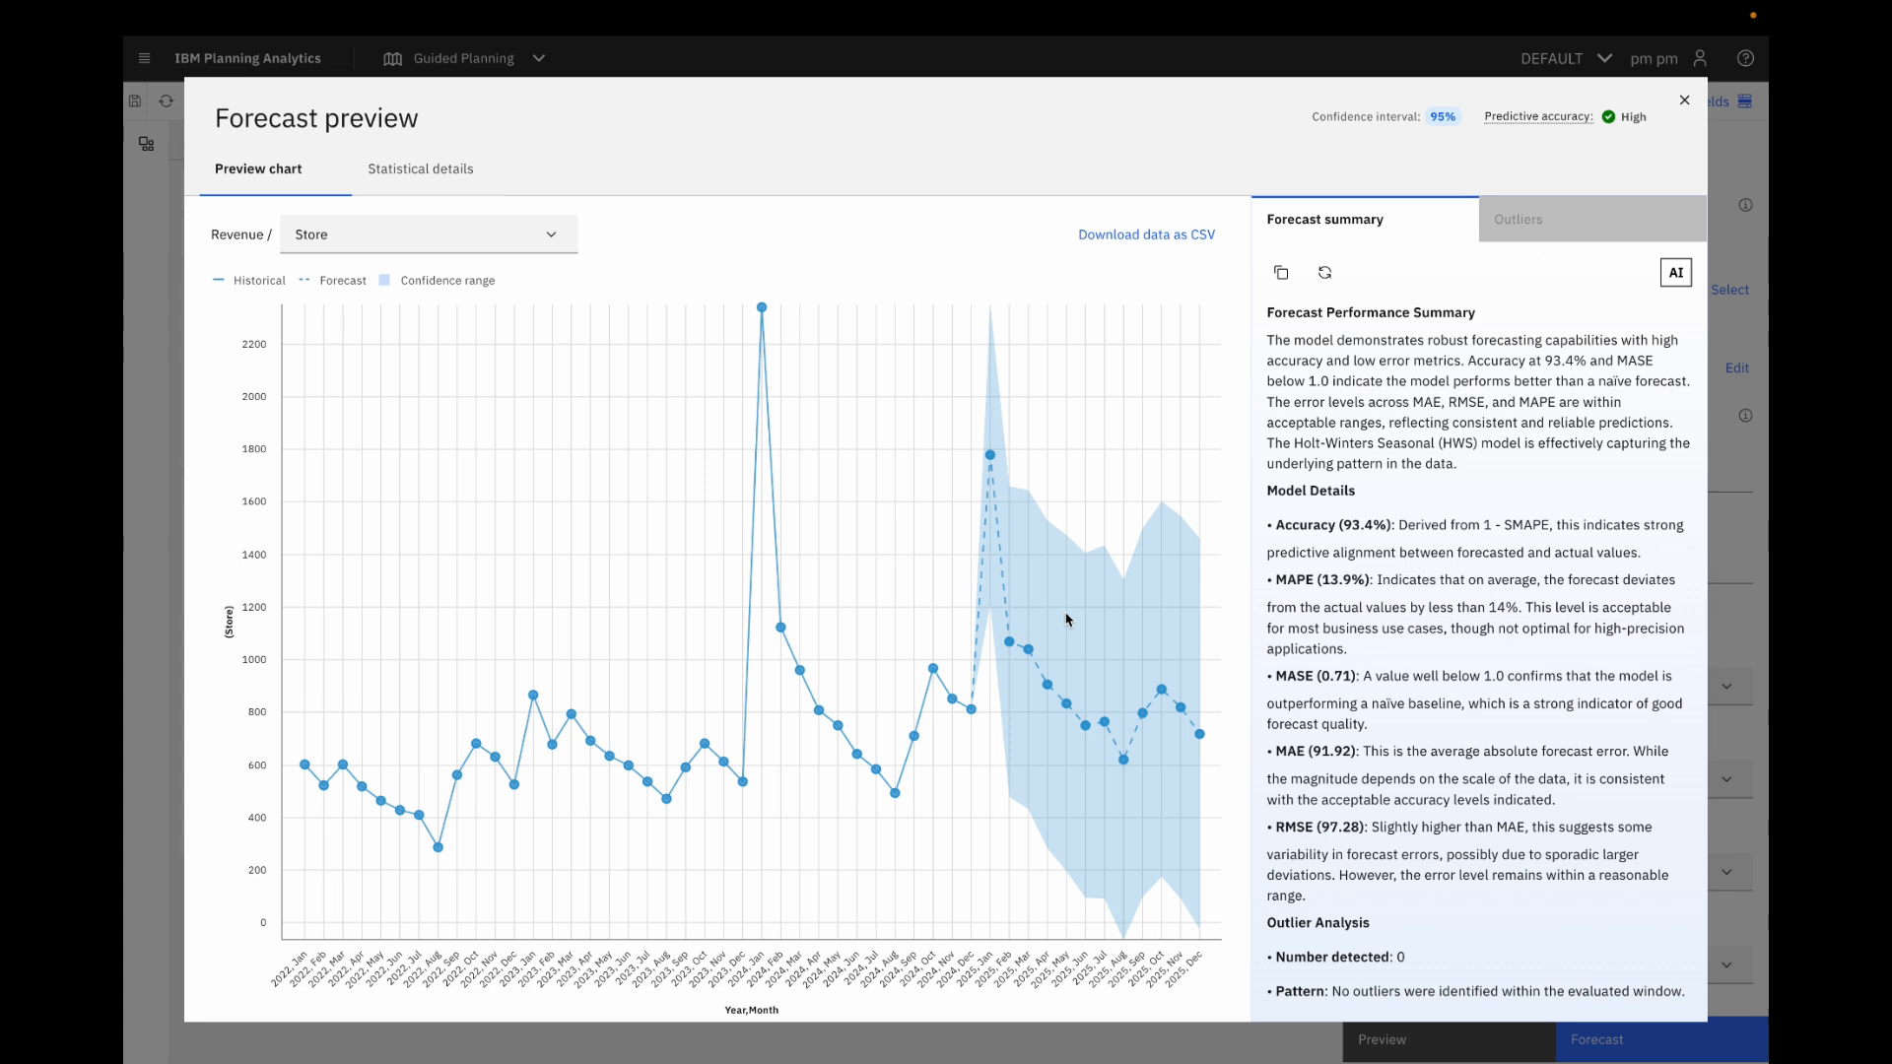
- Examine the Store forecast's statistical details: predictive accuracy, selected model, trend, seasonality, and the trend and seasonality combinations
{"action": "left_click", "coordinate": [456, 175]}
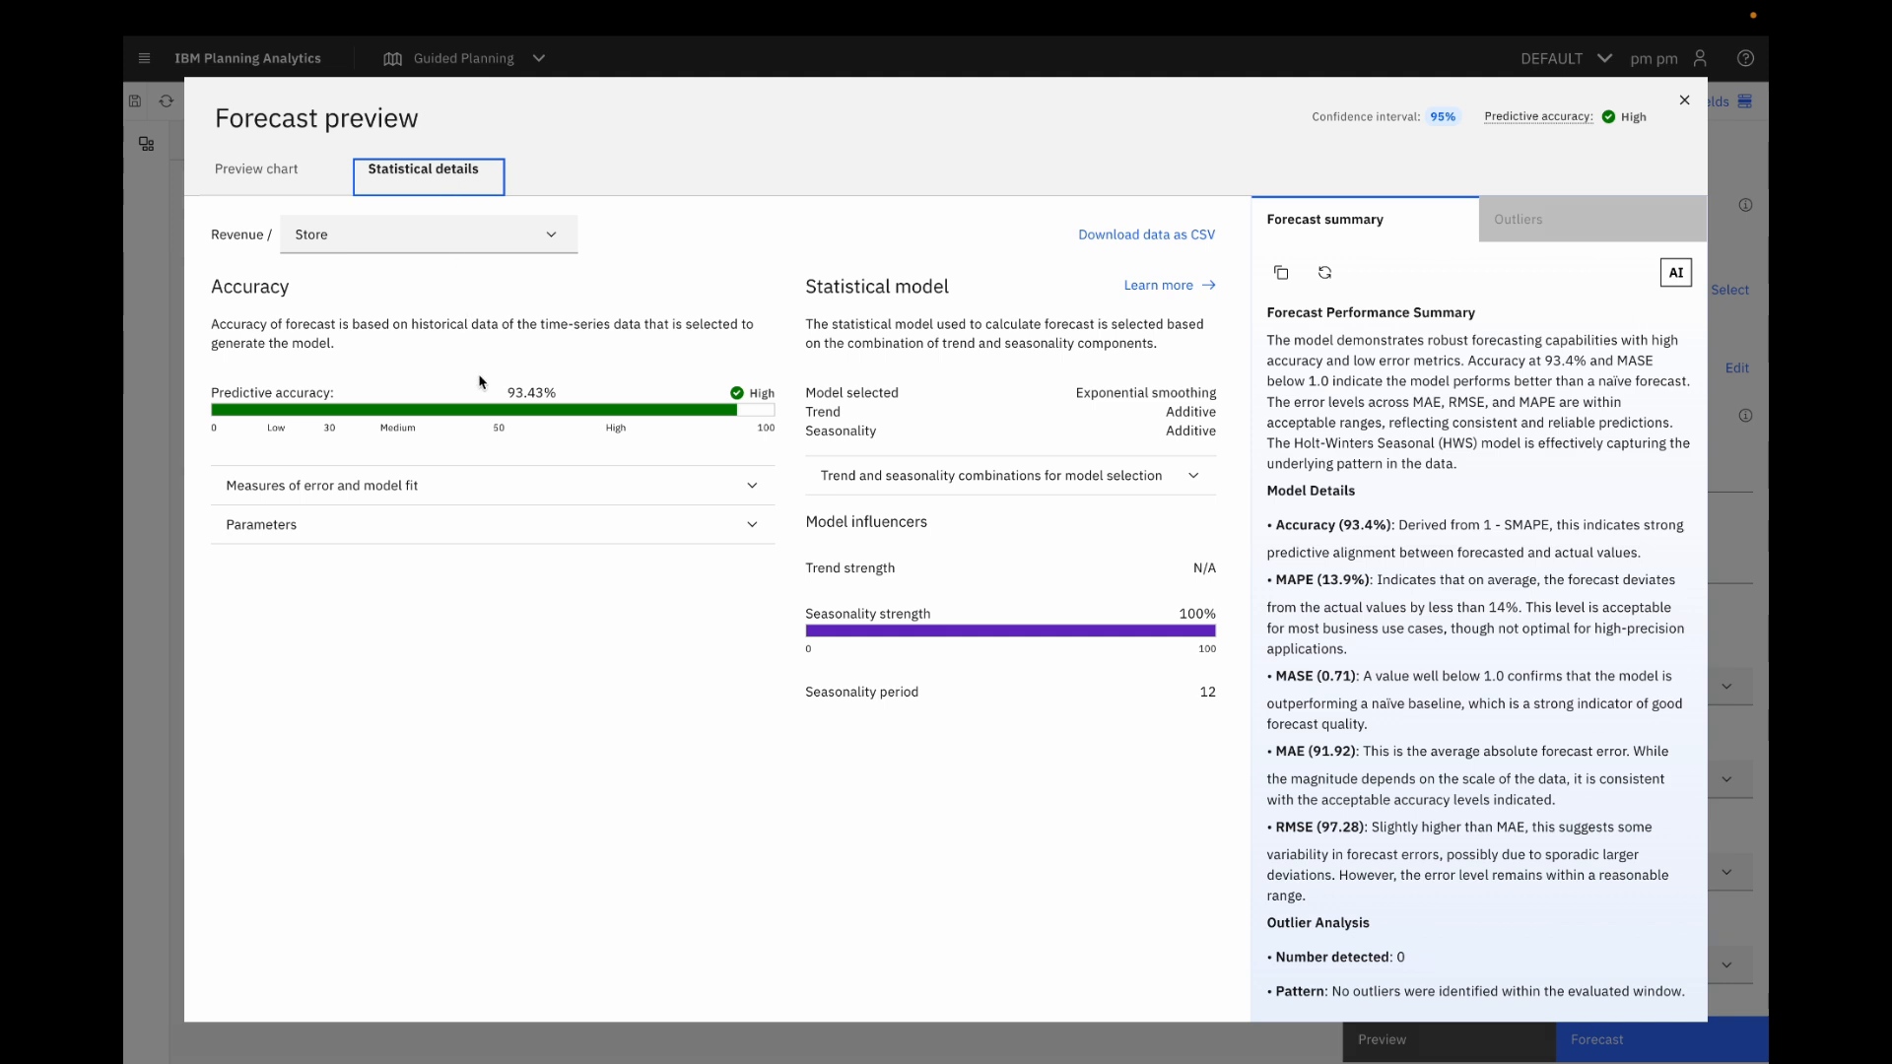
{"action": "left_click_drag", "start_coordinate": [505, 395], "coordinate": [582, 396]}
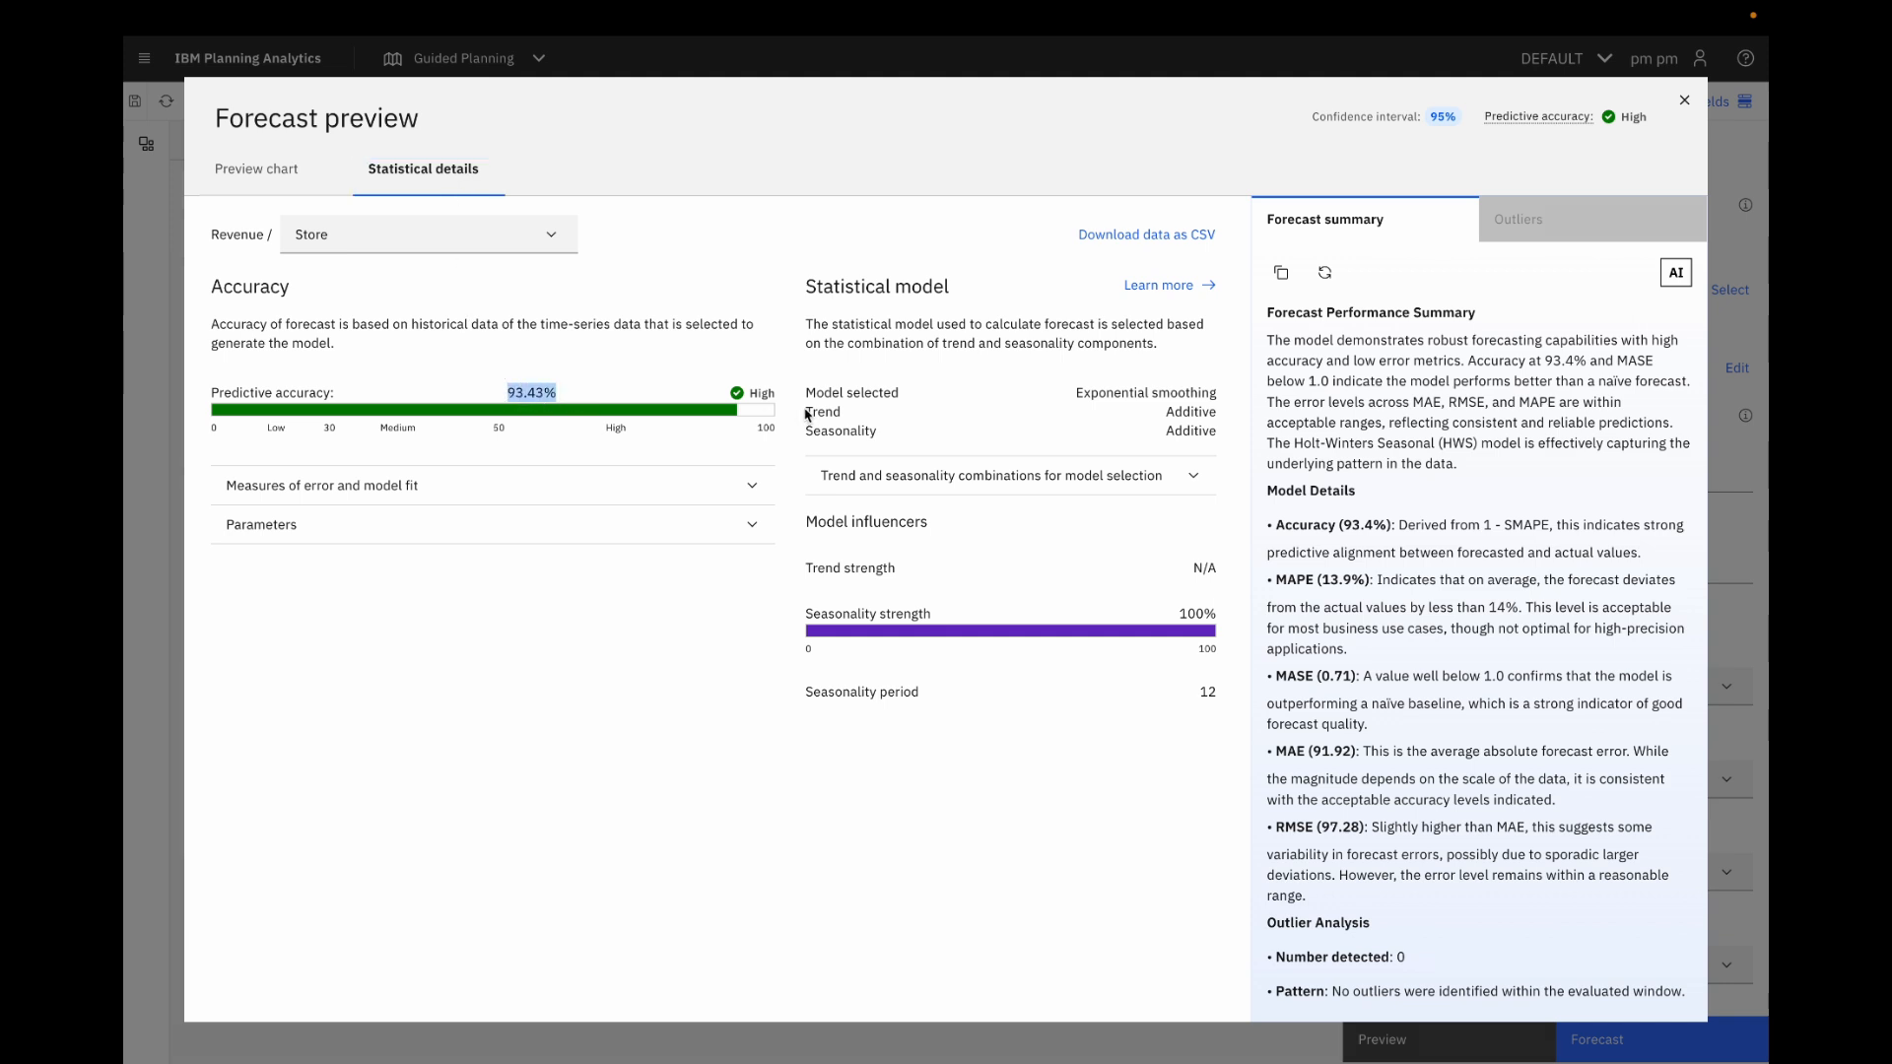
{"action": "left_click_drag", "start_coordinate": [804, 393], "coordinate": [914, 396]}
{"action": "left_click_drag", "start_coordinate": [1074, 394], "coordinate": [1244, 394]}
{"action": "left_click_drag", "start_coordinate": [806, 414], "coordinate": [865, 410]}
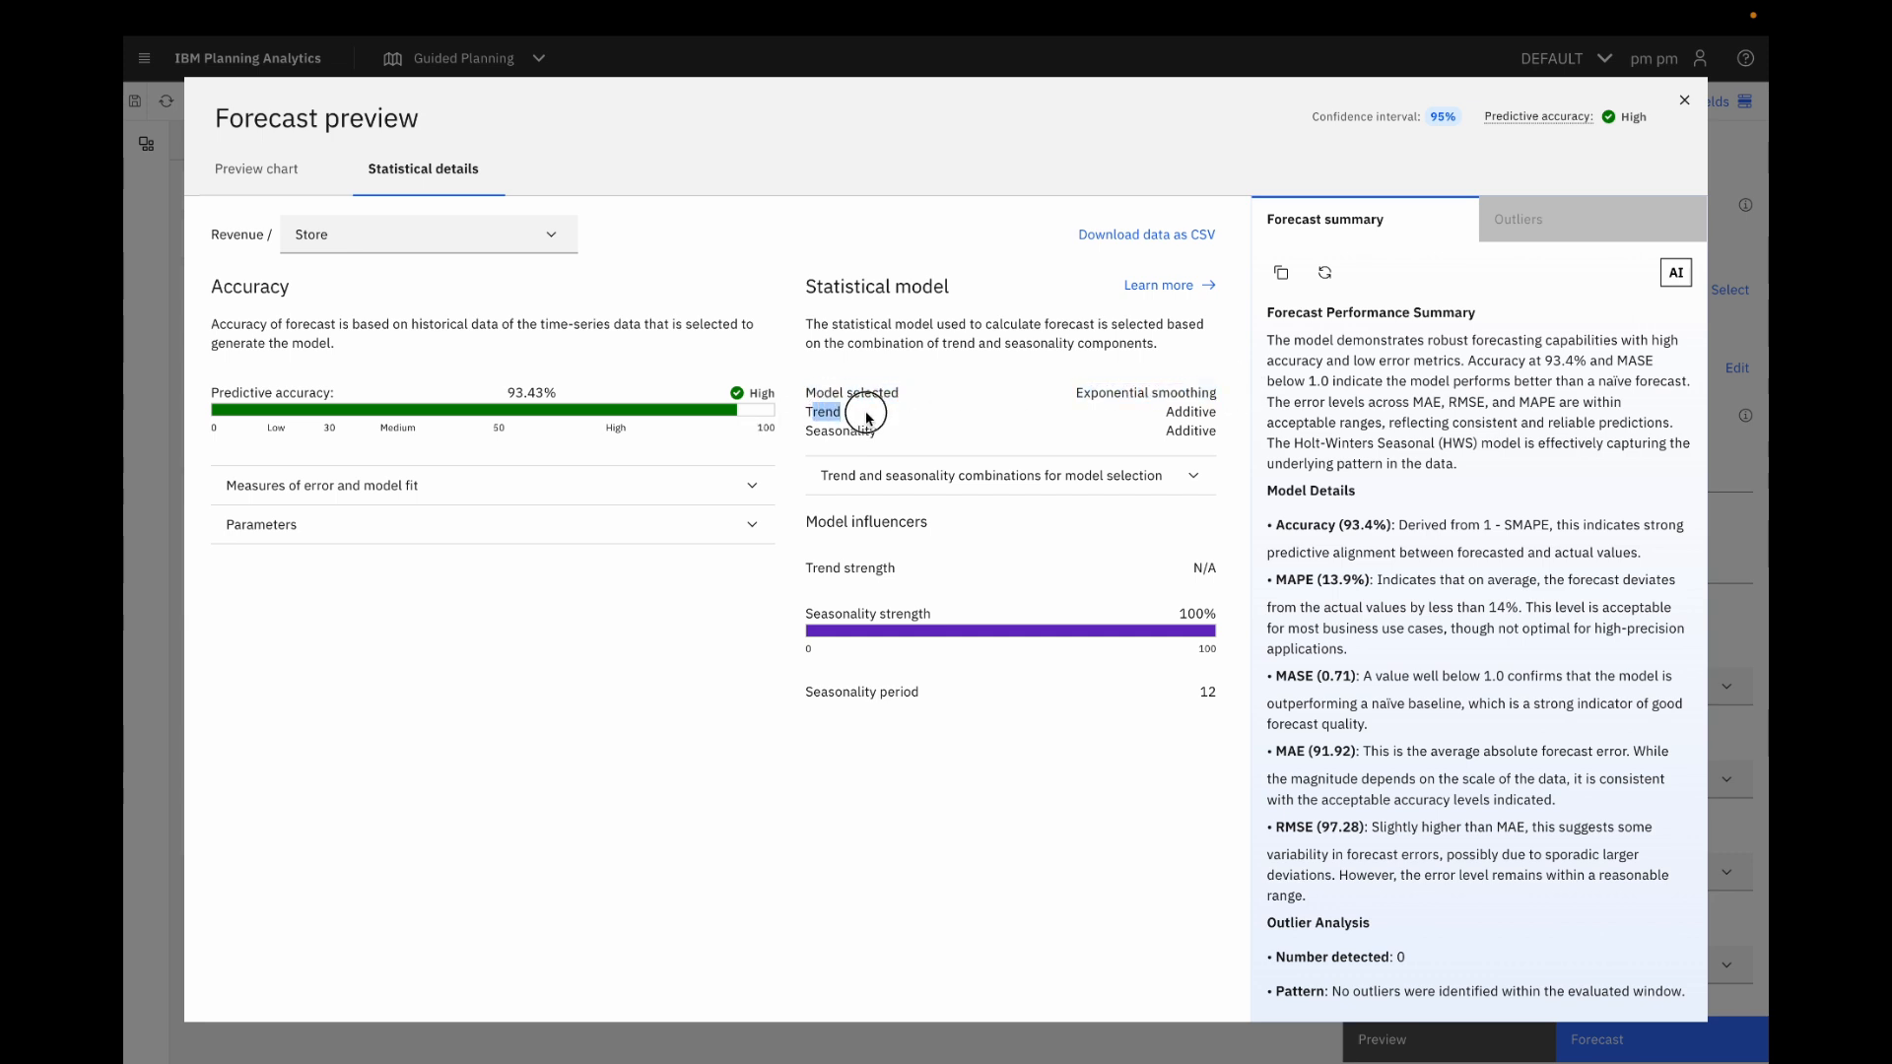
{"action": "left_click_drag", "start_coordinate": [1172, 412], "coordinate": [1210, 416]}
{"action": "left_click_drag", "start_coordinate": [811, 433], "coordinate": [957, 434]}
{"action": "left_click_drag", "start_coordinate": [1182, 429], "coordinate": [1193, 431]}
{"action": "left_click", "coordinate": [1104, 477]}
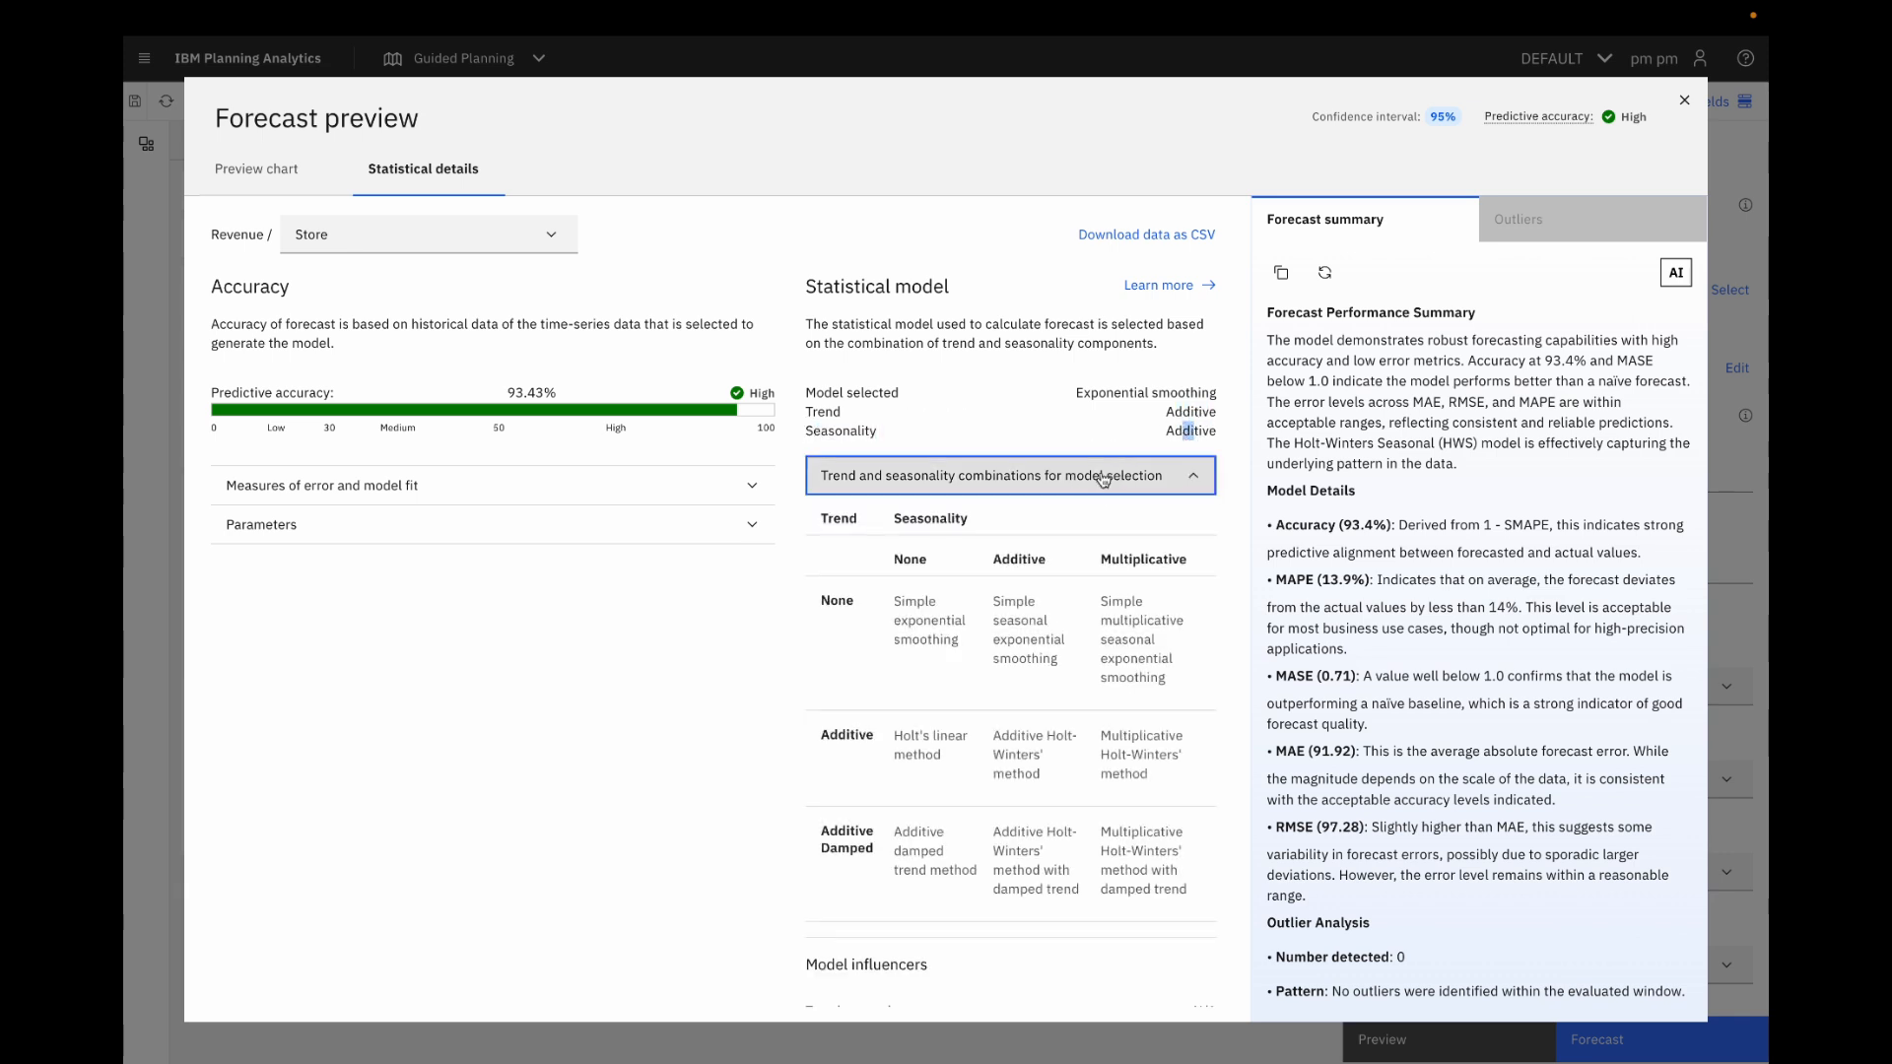
{"action": "left_click_drag", "start_coordinate": [1046, 734], "coordinate": [1071, 770]}
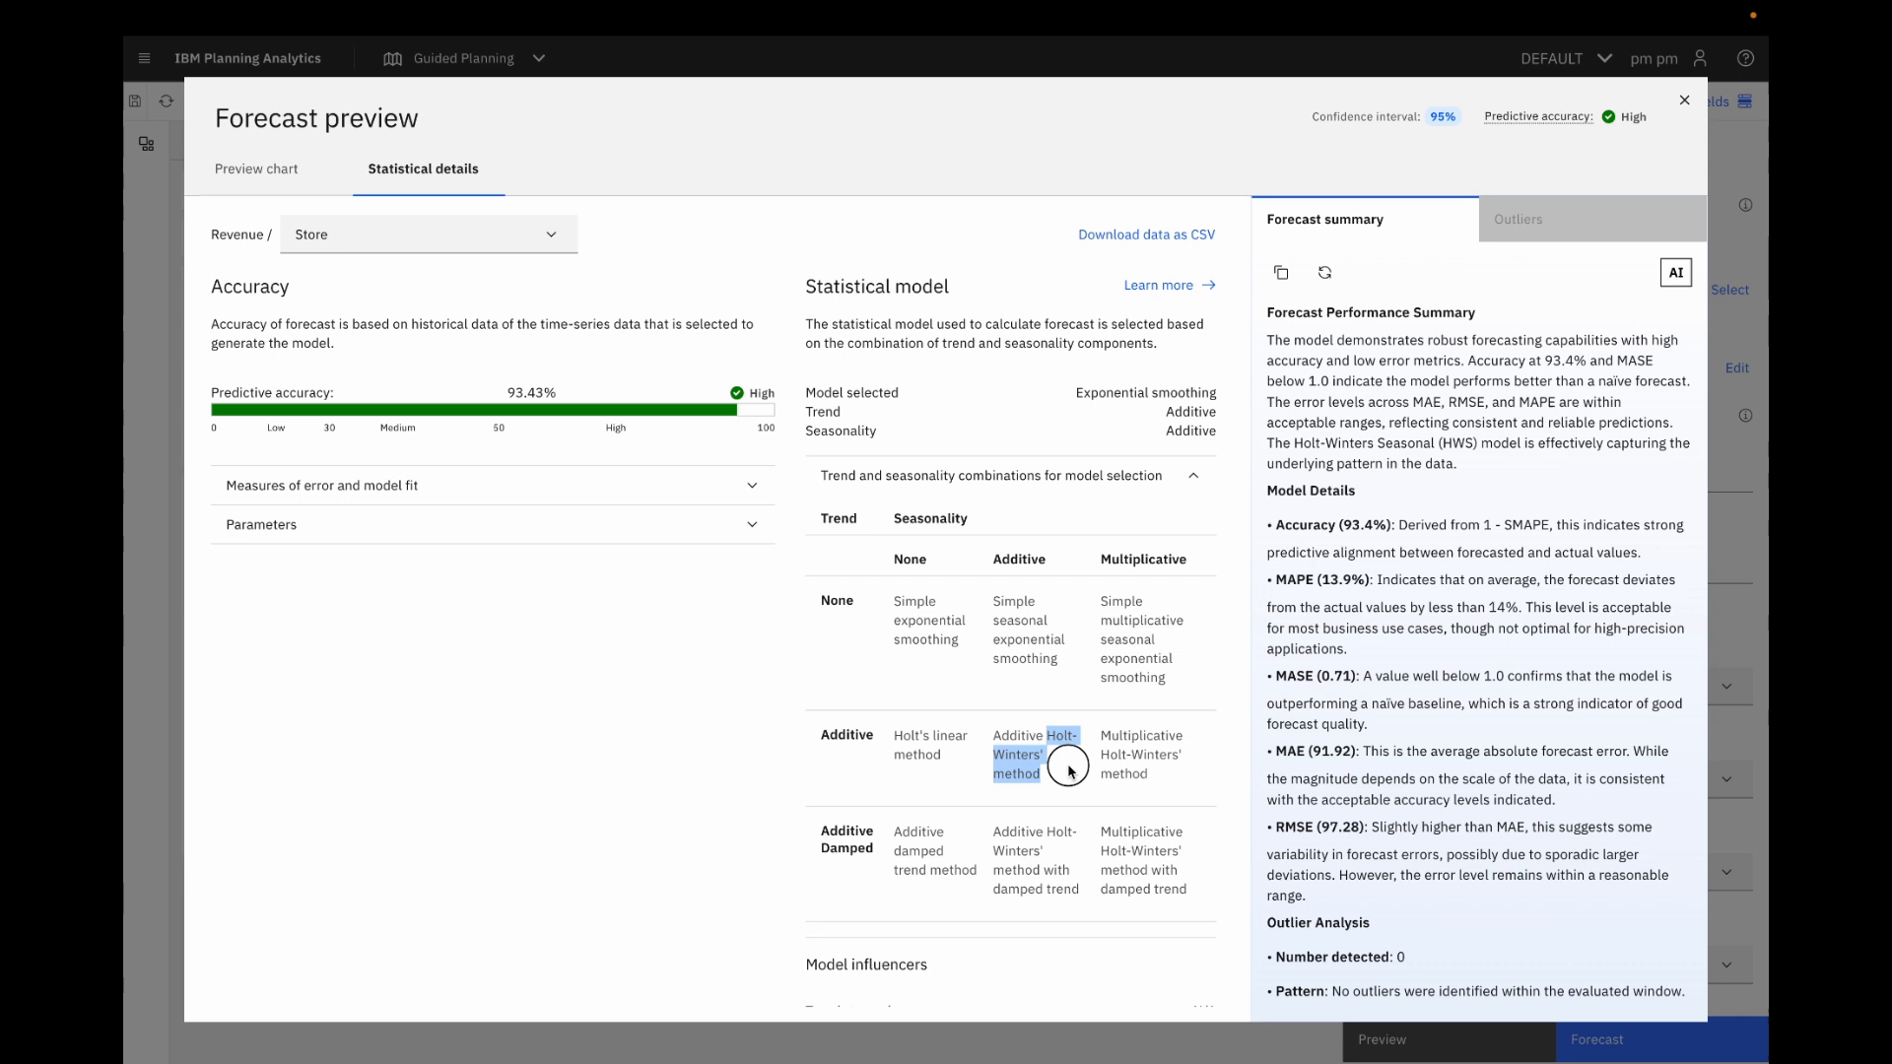
- Inspect the Store forecast's measures of error and model fit, and its model parameters
{"action": "left_click", "coordinate": [508, 501]}
{"action": "mouse_move", "coordinate": [246, 580]}
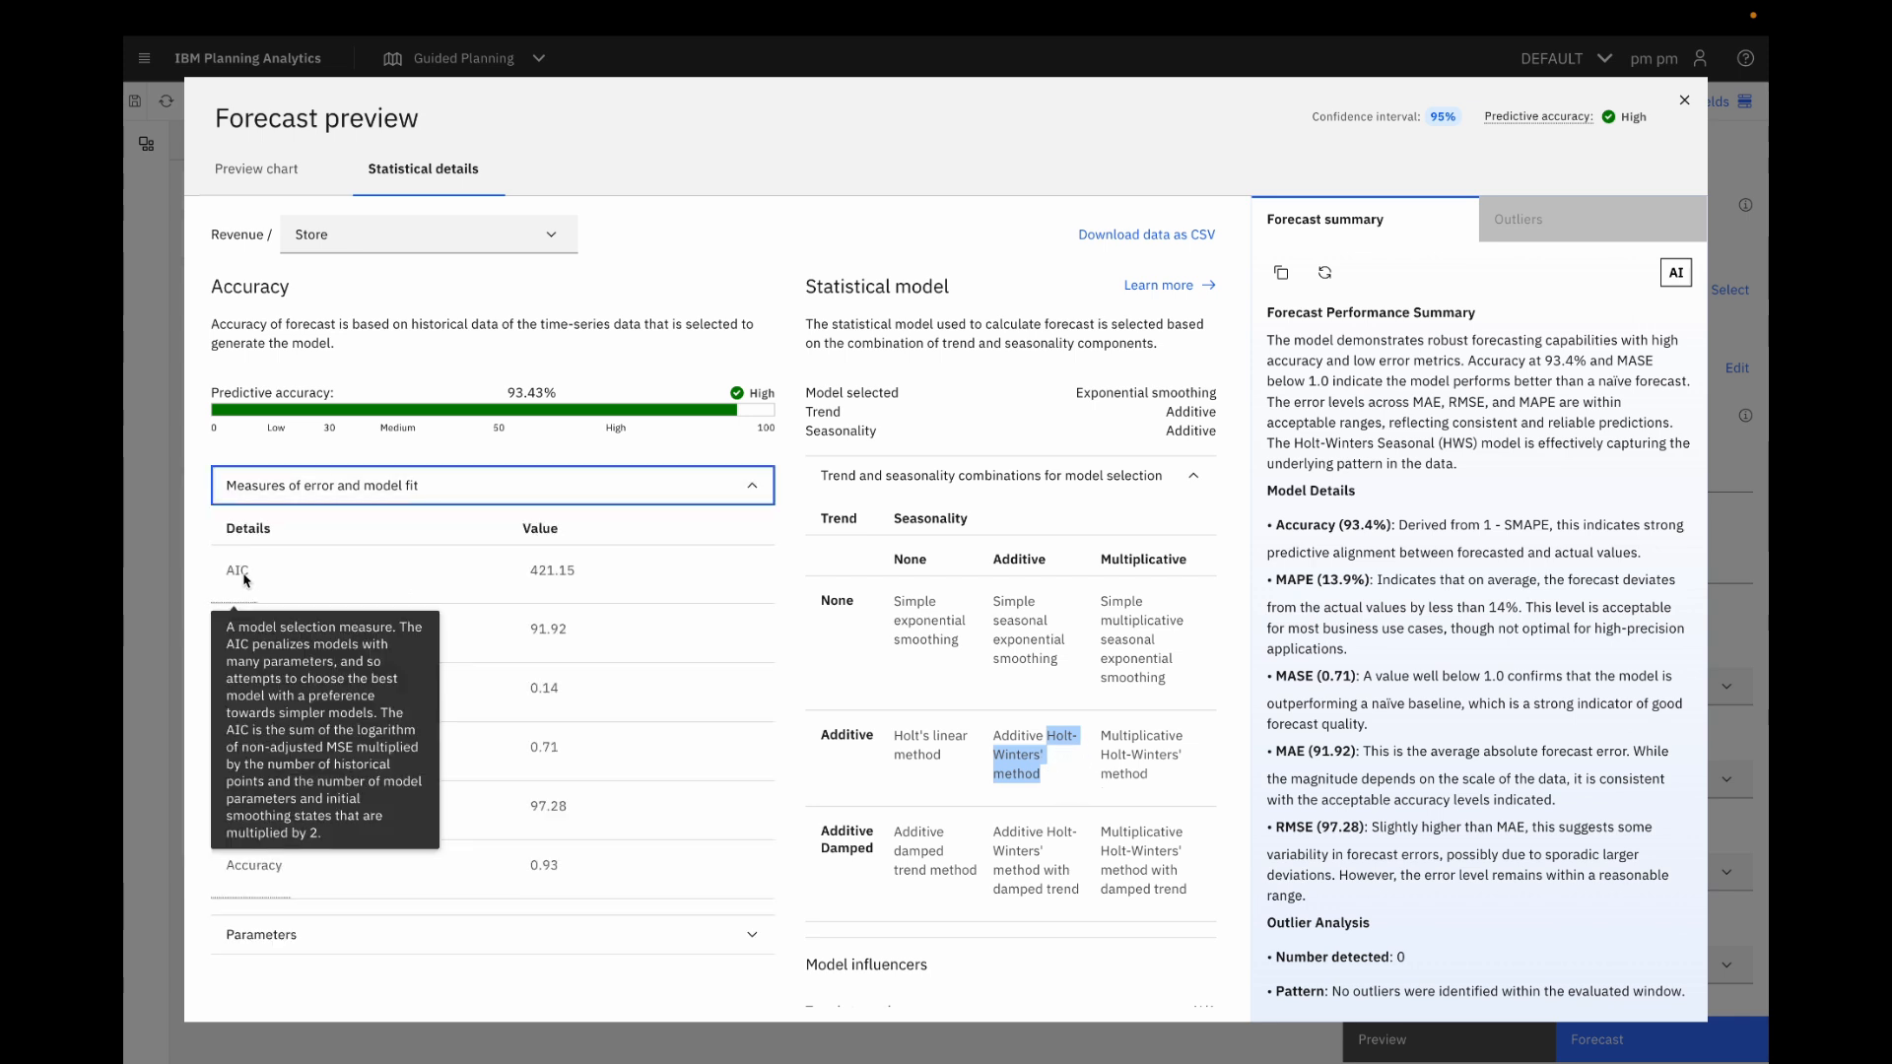
{"action": "scroll", "coordinate": [245, 580], "scroll_direction": "down", "scroll_amount": 2}
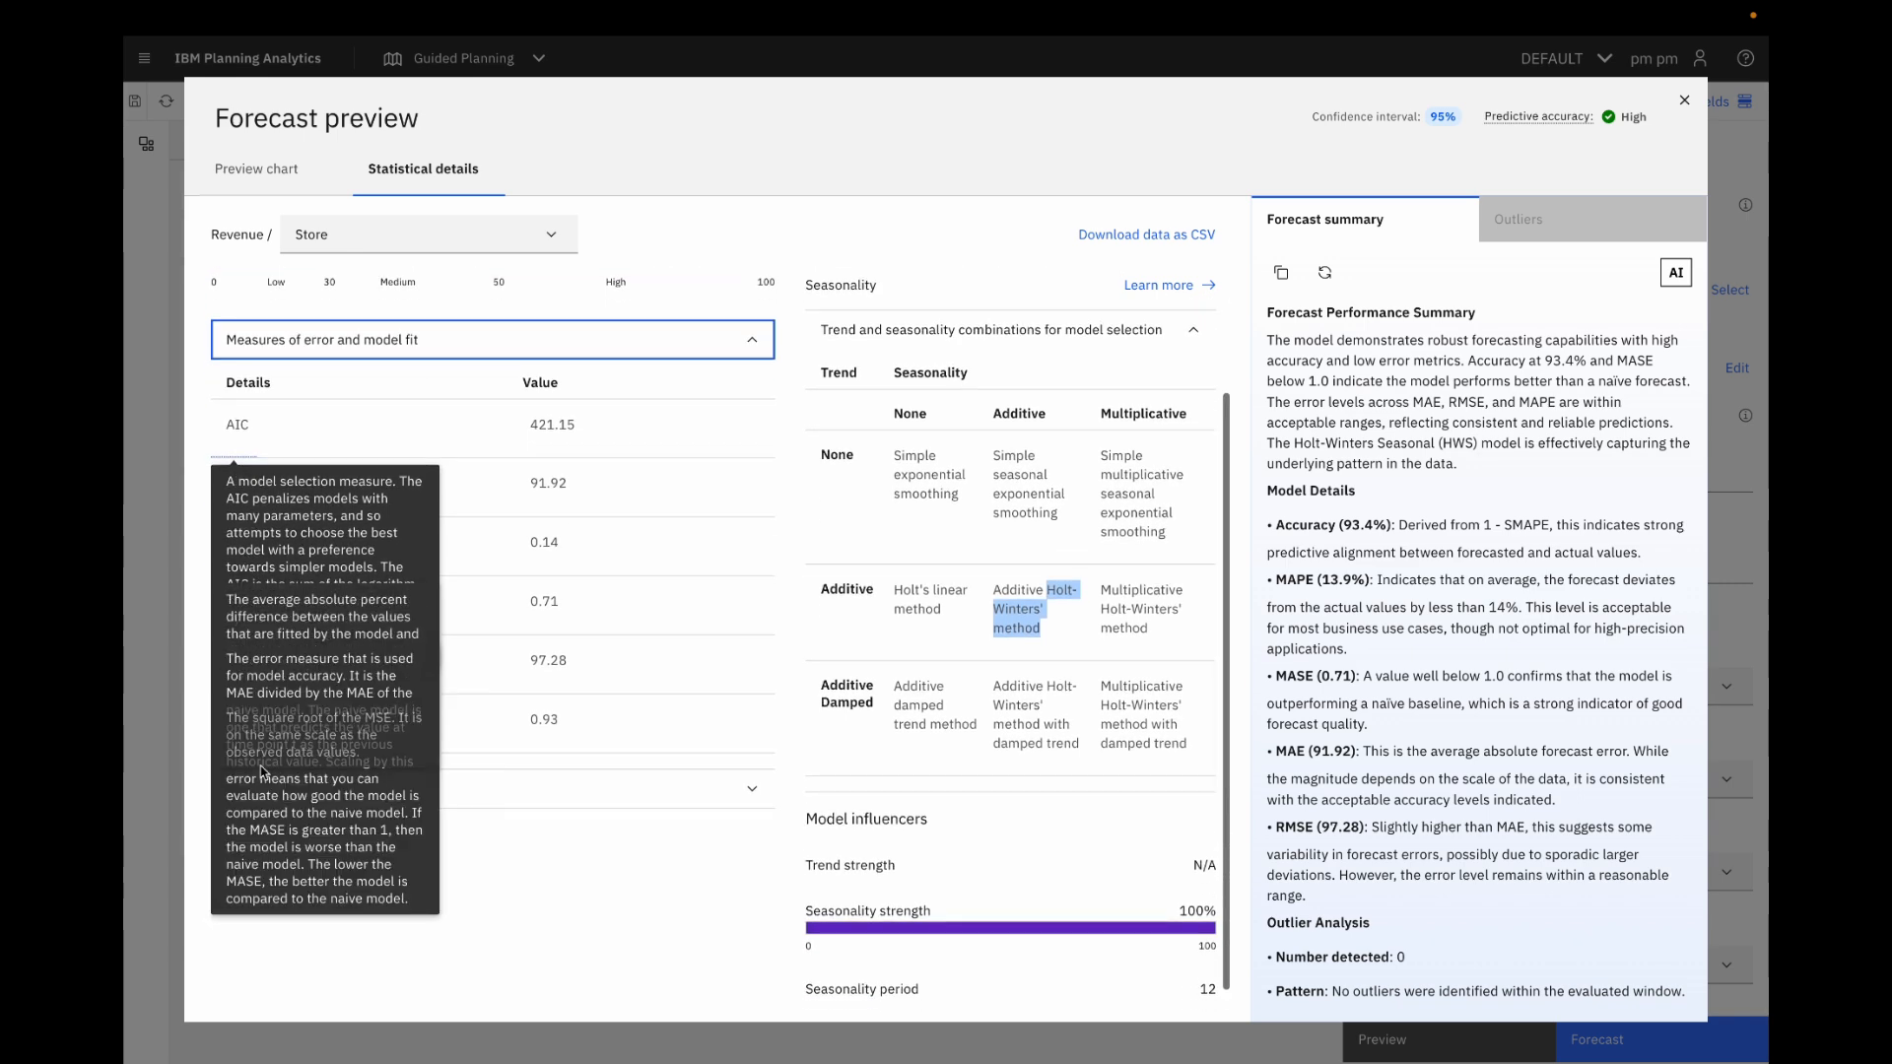
{"action": "left_click", "coordinate": [264, 791]}
{"action": "scroll", "coordinate": [266, 793], "scroll_direction": "down", "scroll_amount": 1}
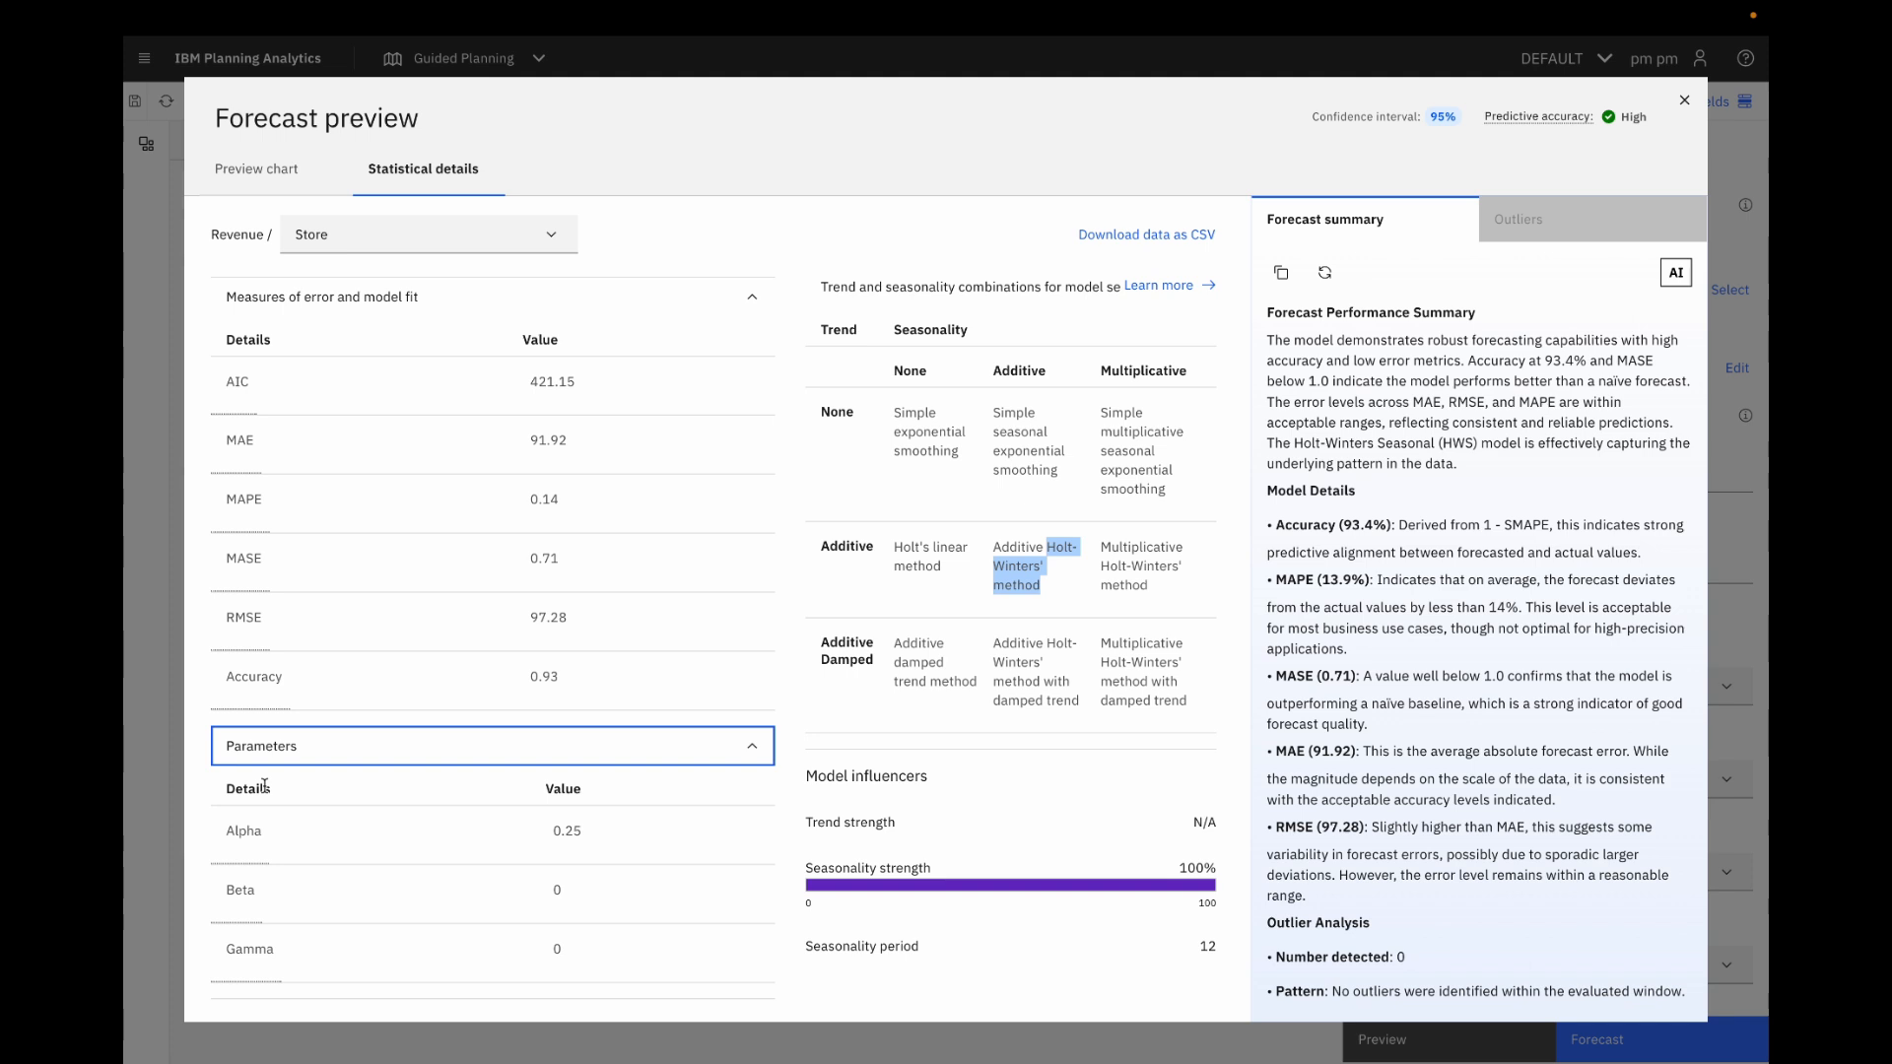
- Read the AI-generated forecast summary for Store, including its performance summary, model details and outlier analysis
{"action": "left_click", "coordinate": [1272, 225]}
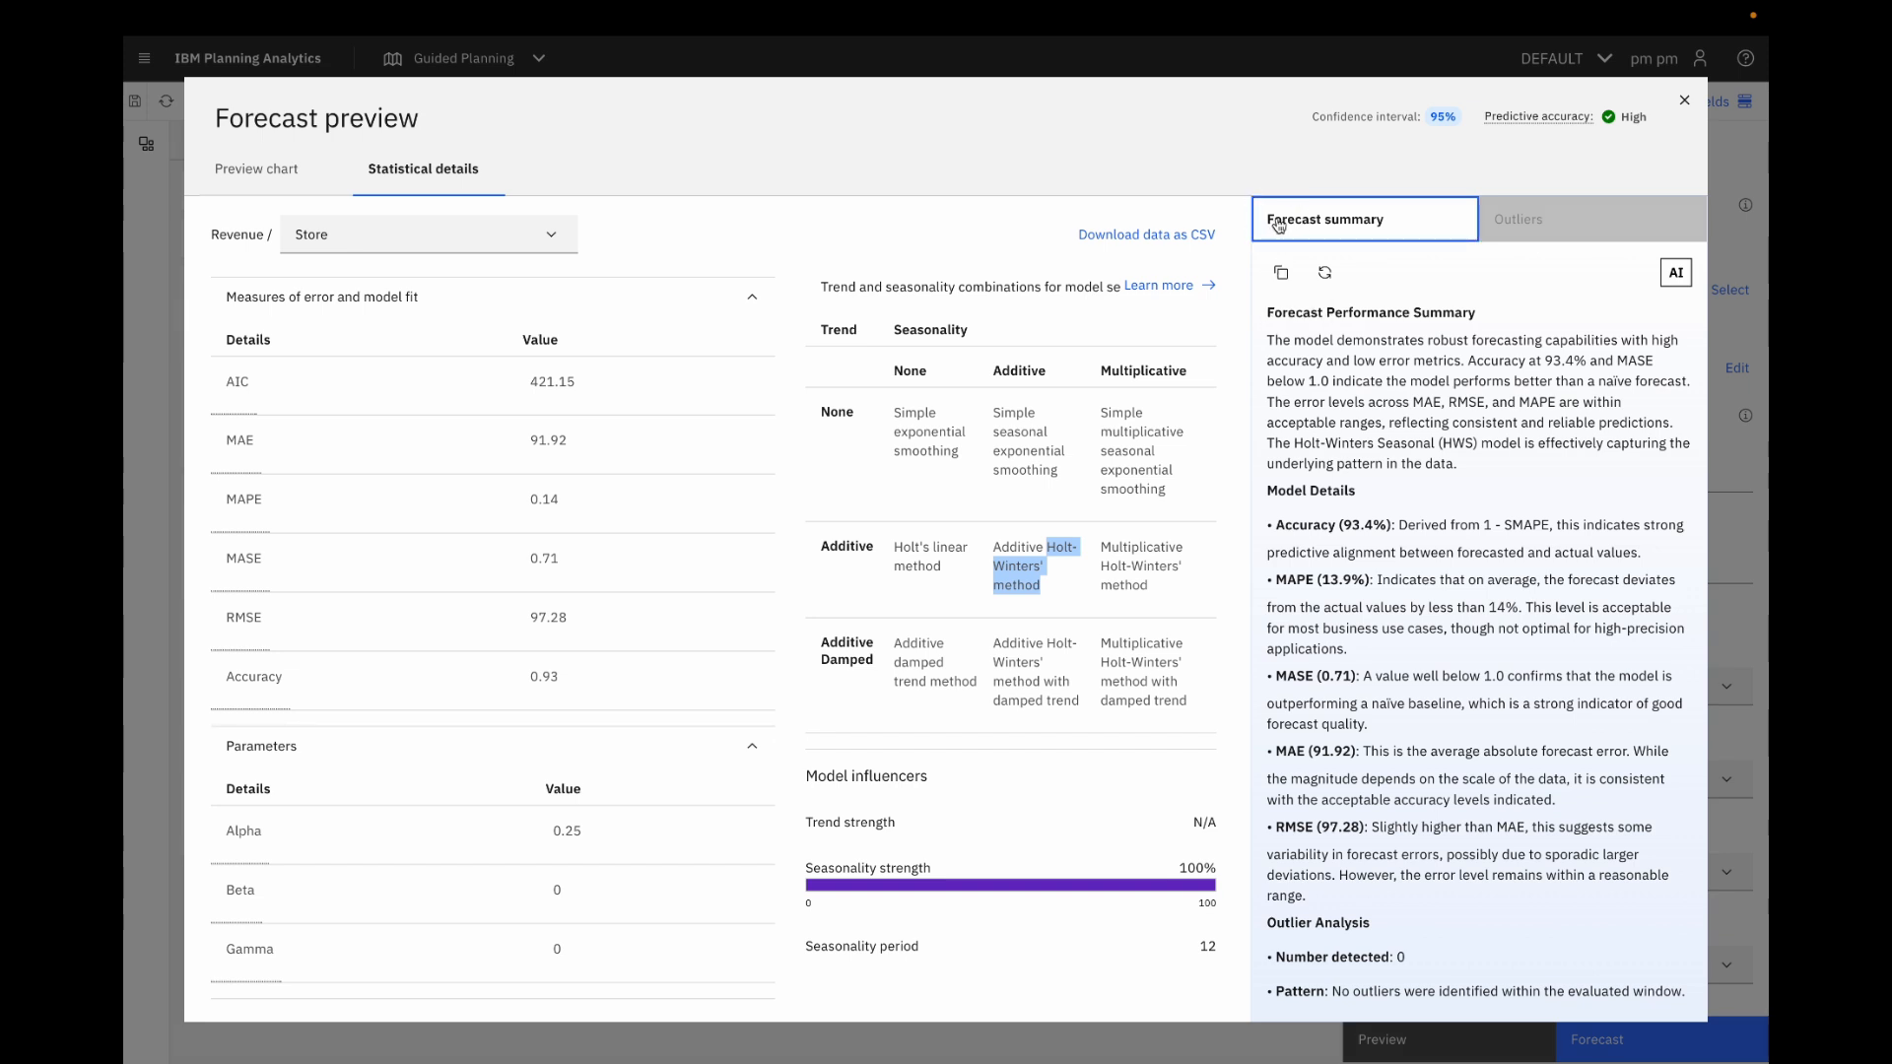
{"action": "left_click", "coordinate": [1267, 442]}
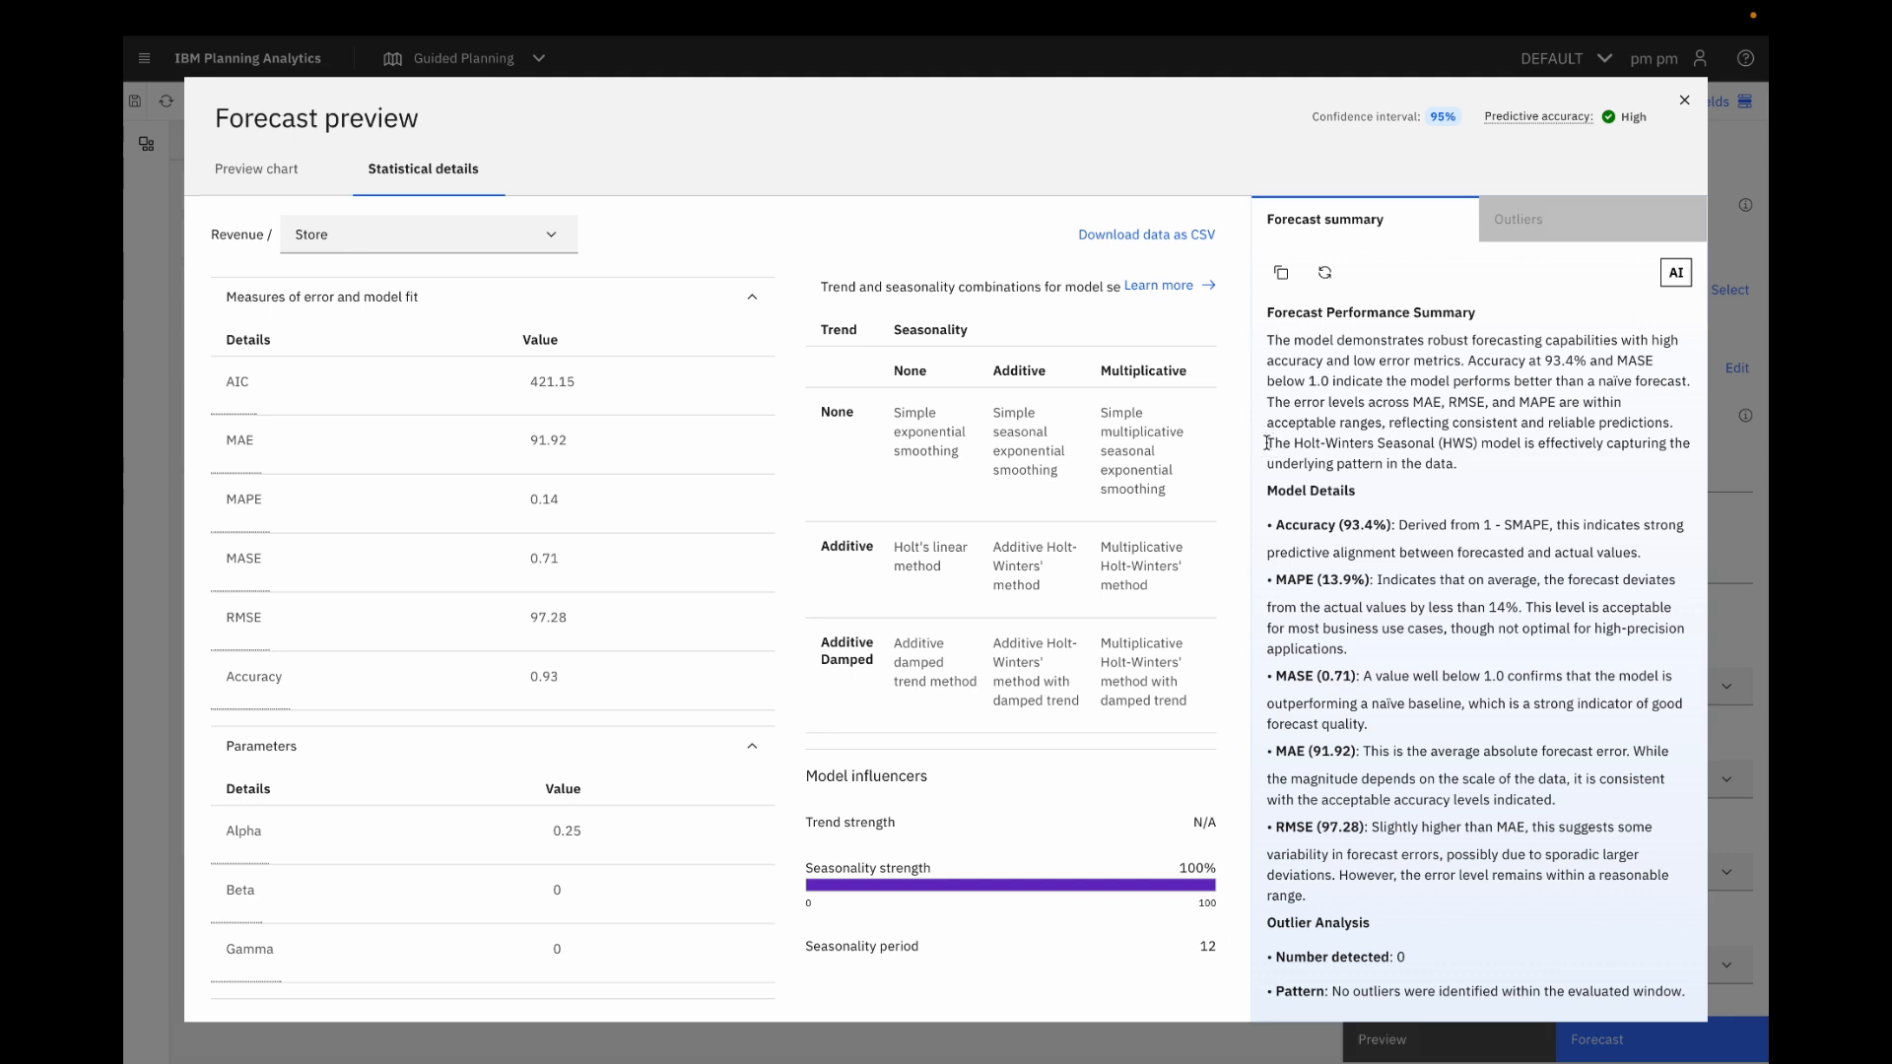
{"action": "left_click", "coordinate": [1268, 443]}
{"action": "left_click_drag", "start_coordinate": [1267, 443], "coordinate": [1579, 461]}
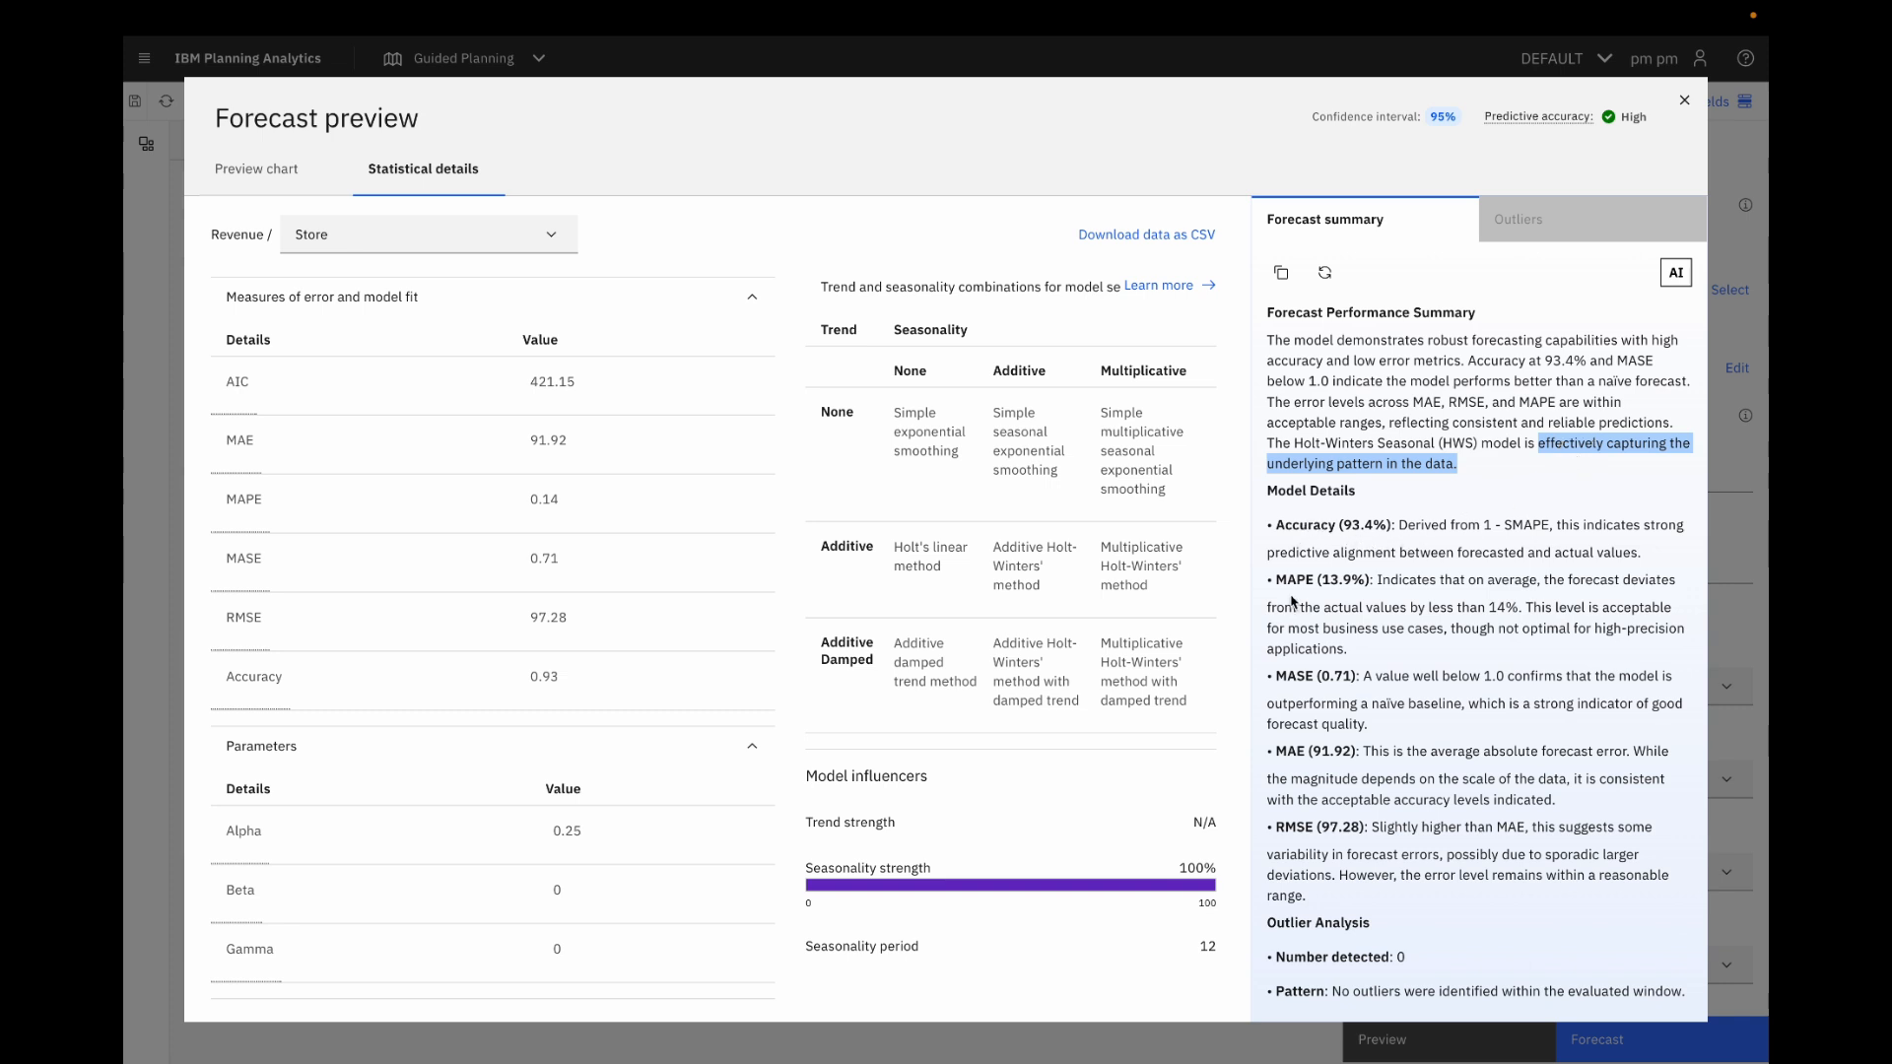
{"action": "scroll", "coordinate": [1293, 601], "scroll_direction": "down", "scroll_amount": 1}
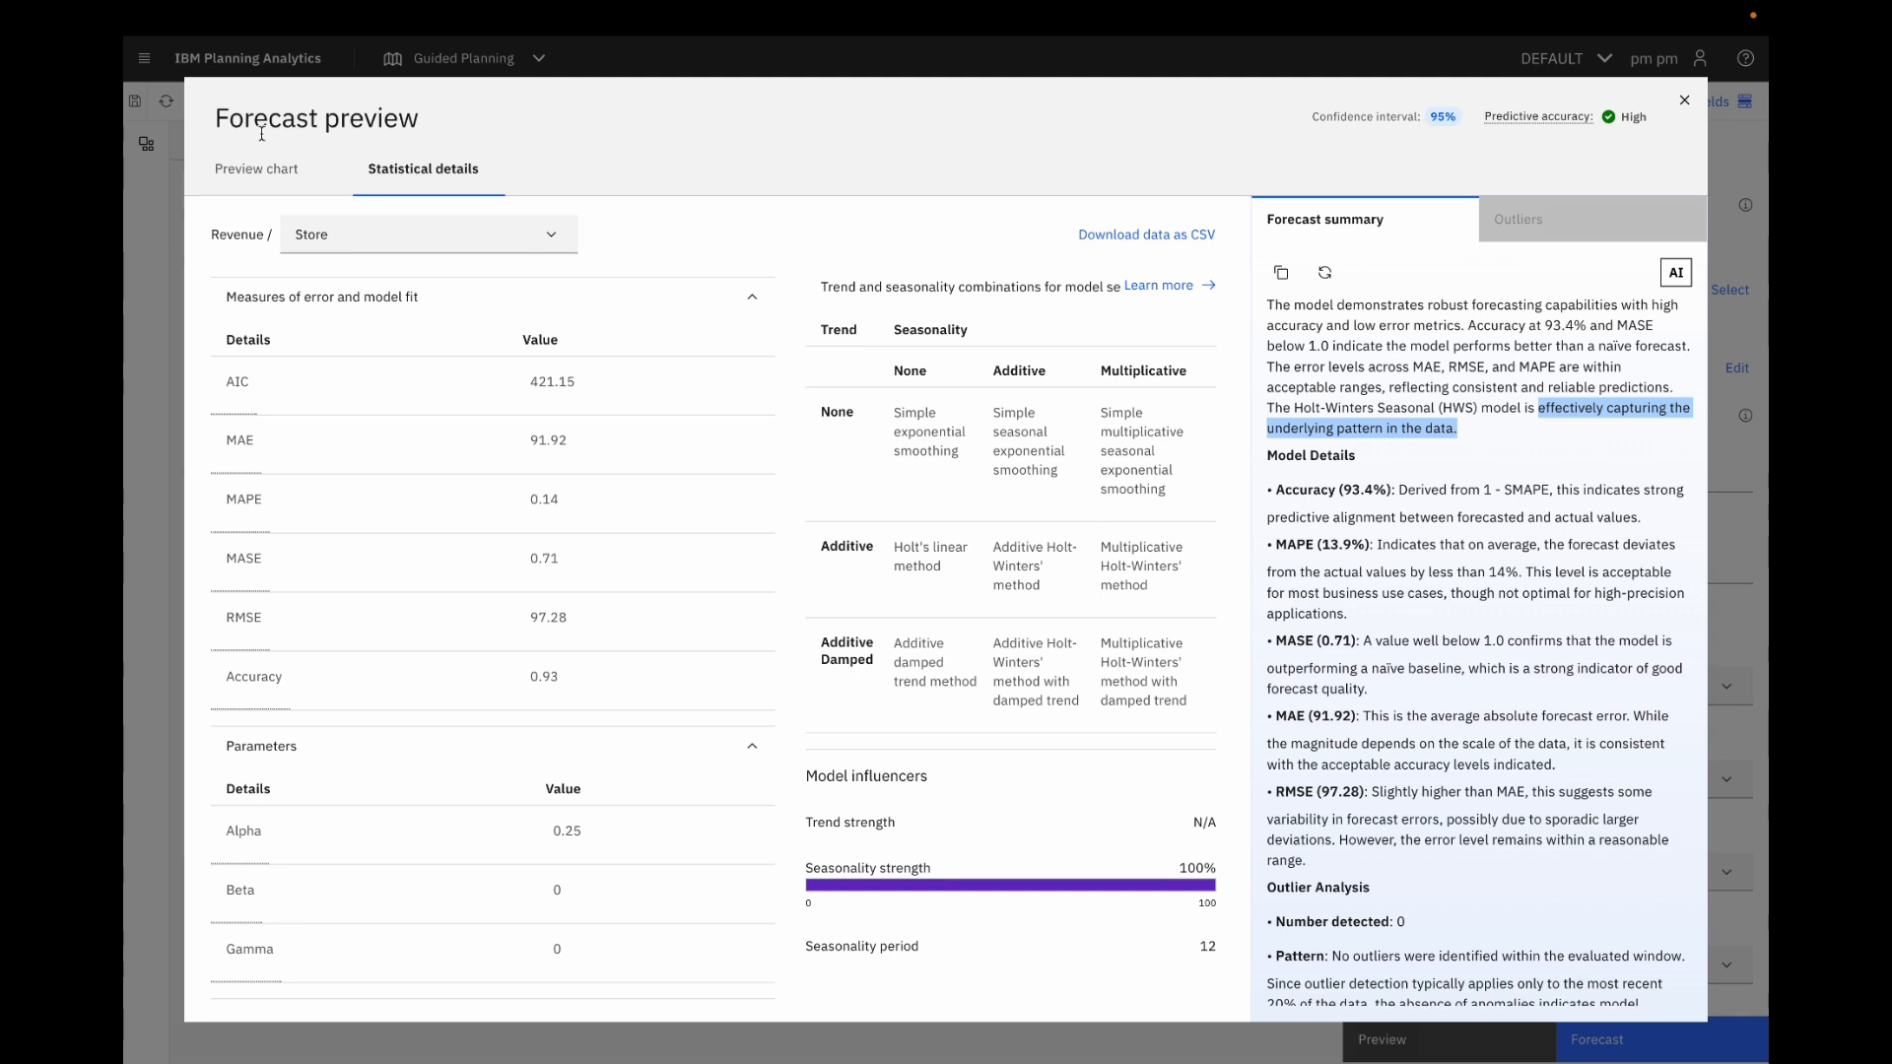
- Return to the preview chart and show the forecast for the Online channel
{"action": "left_click", "coordinate": [270, 184]}
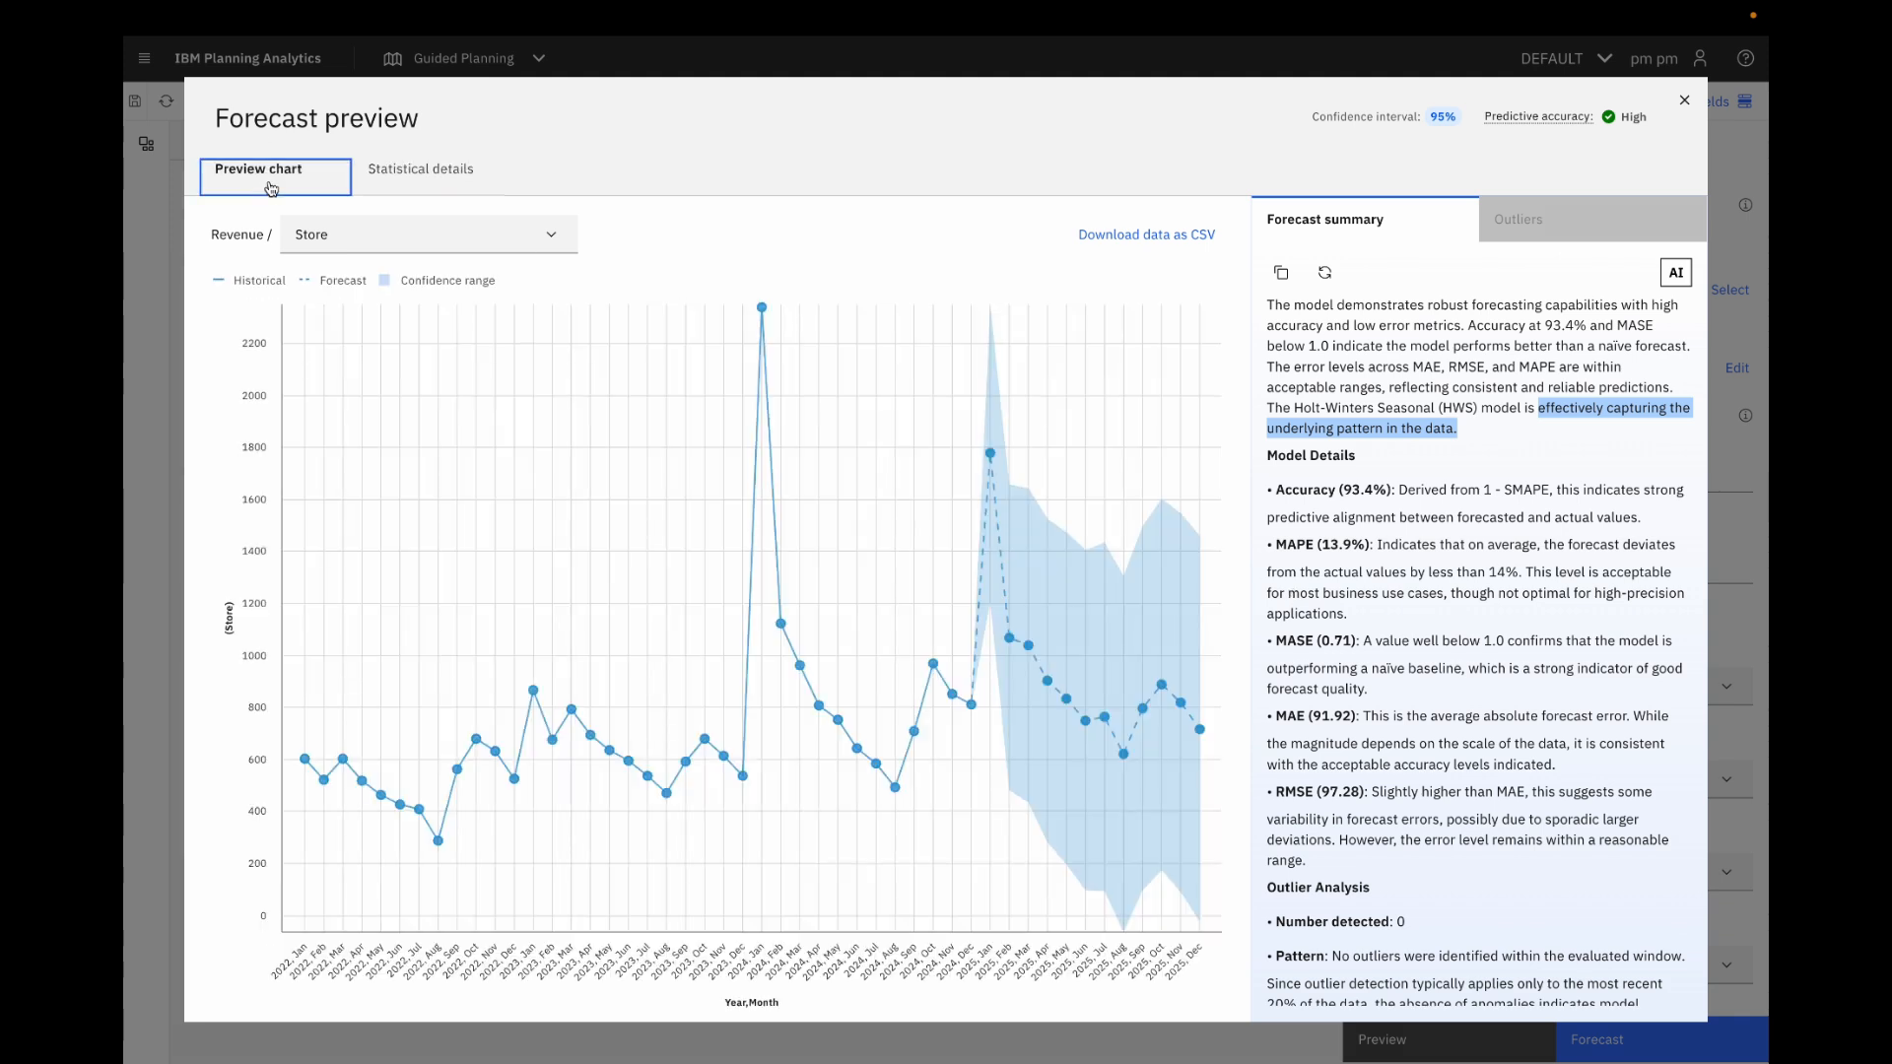
{"action": "left_click", "coordinate": [548, 236]}
{"action": "left_click", "coordinate": [522, 316]}
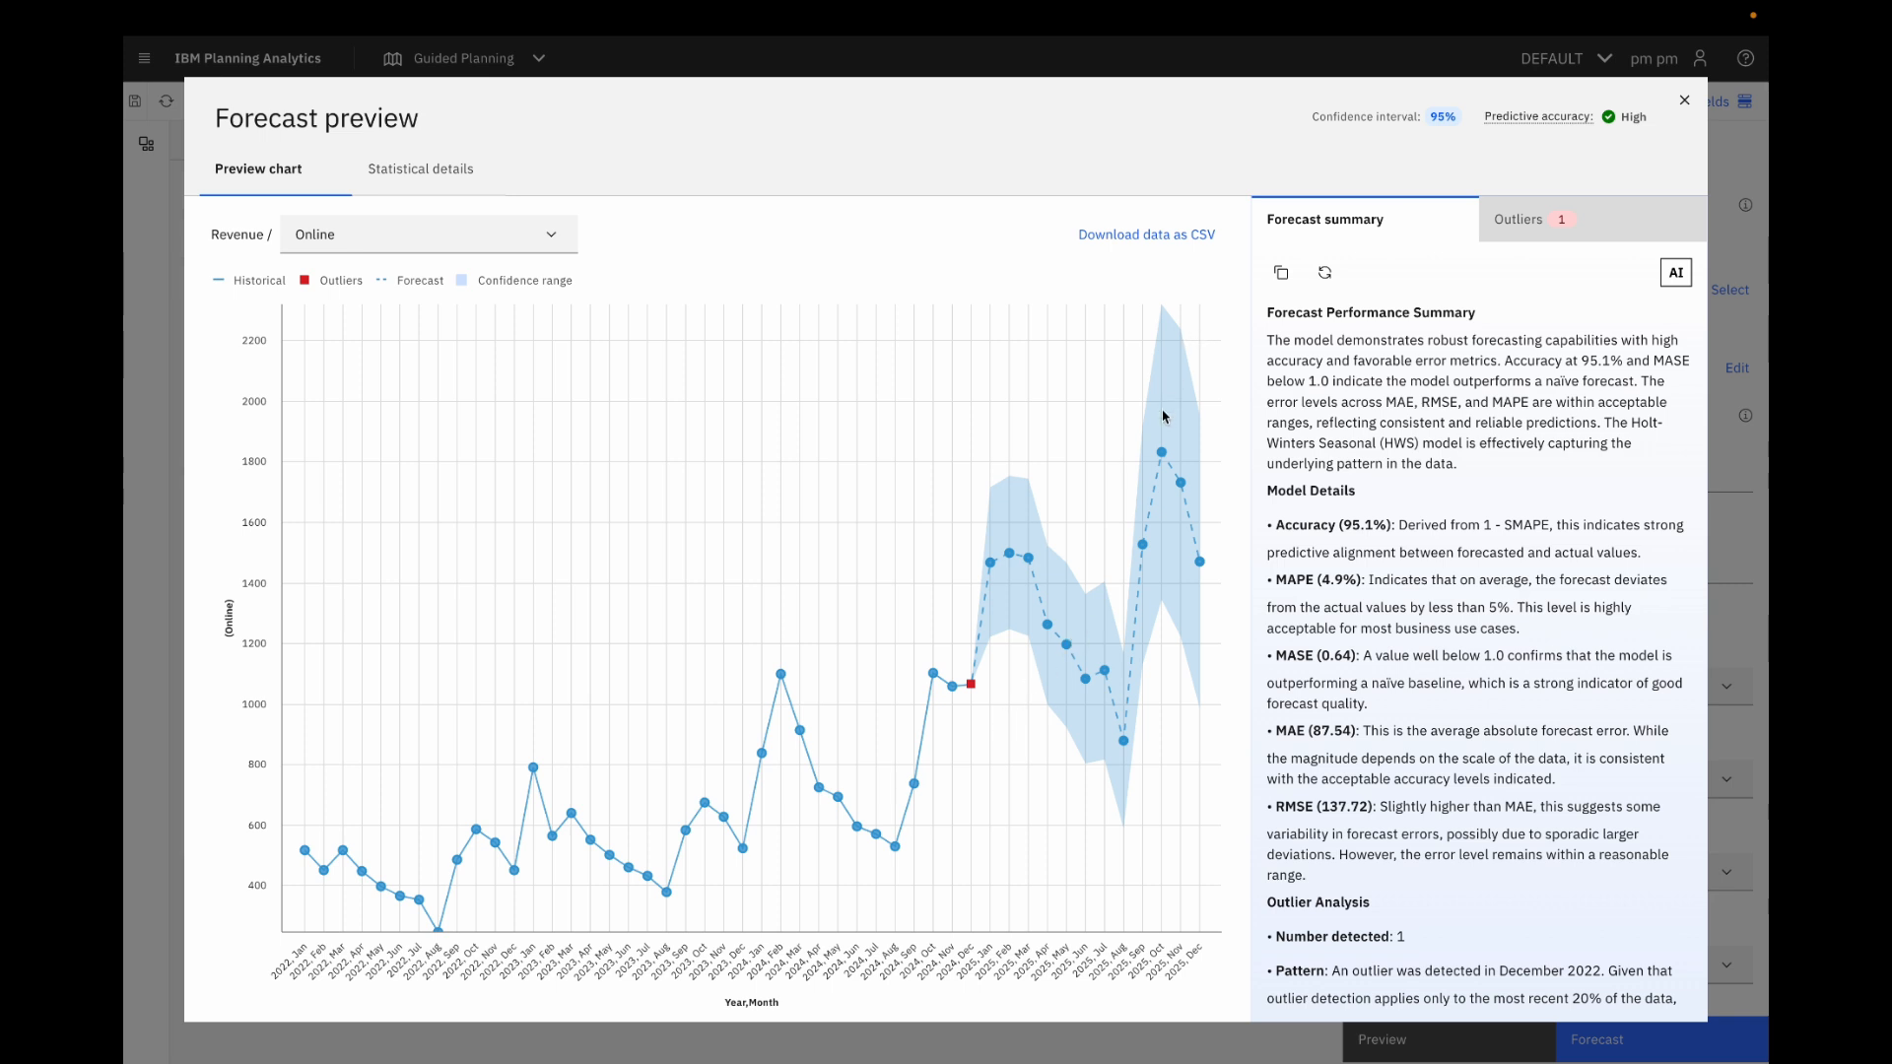
- Try adjusting the detected outliers in the Online forecast preview, and close the preview
{"action": "left_click", "coordinate": [1584, 218]}
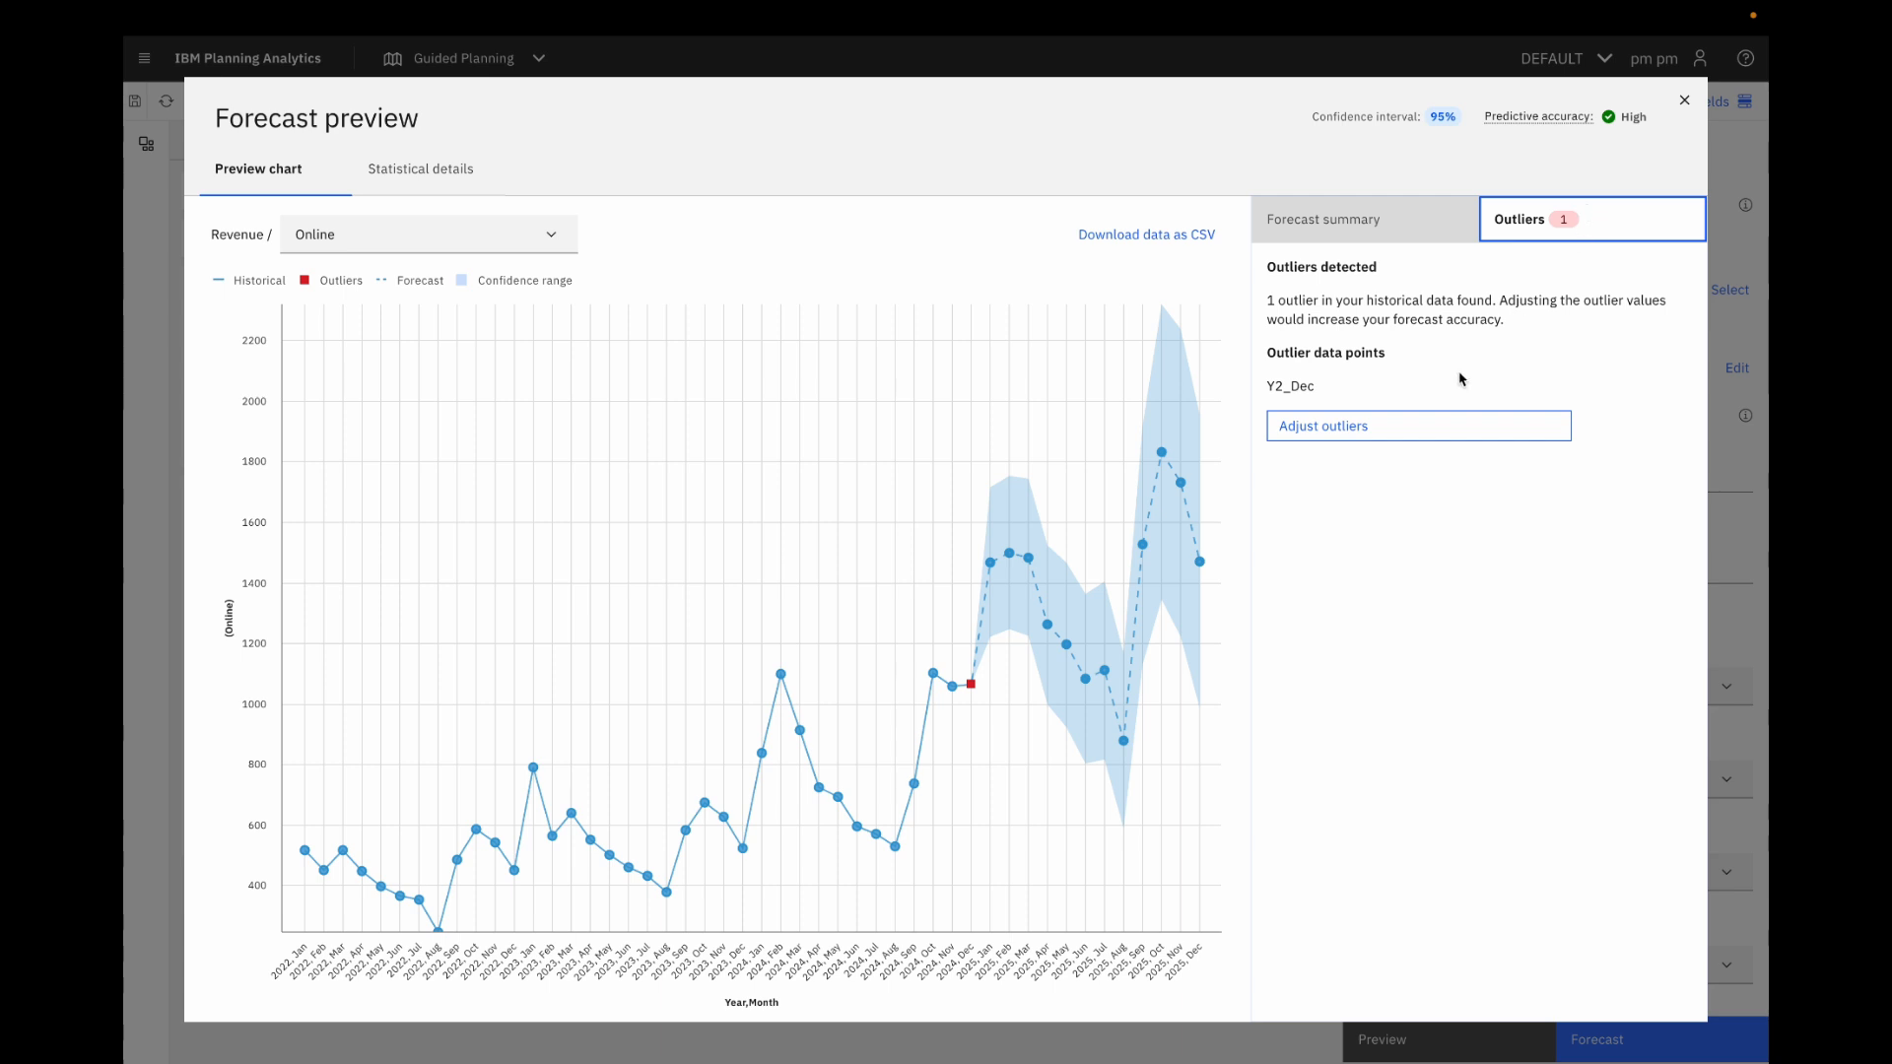
{"action": "left_click", "coordinate": [1407, 430]}
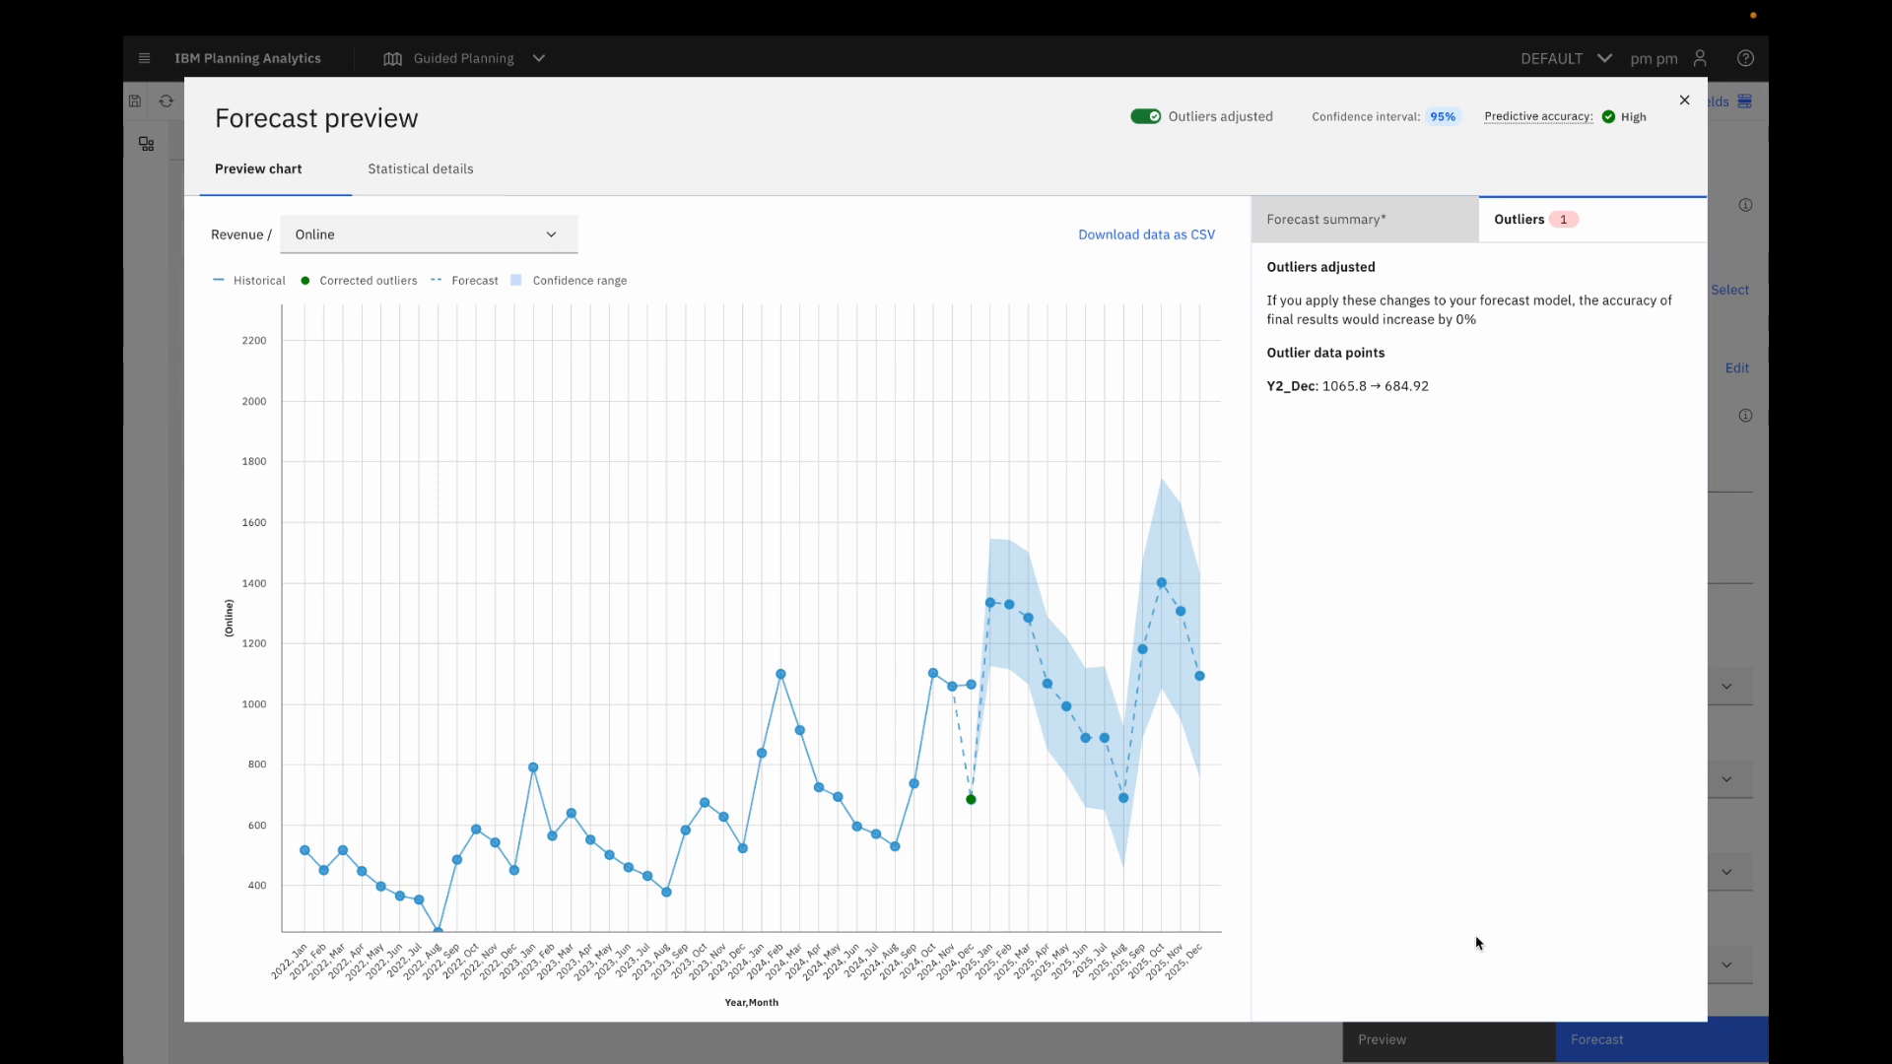
{"action": "left_click", "coordinate": [1685, 101]}
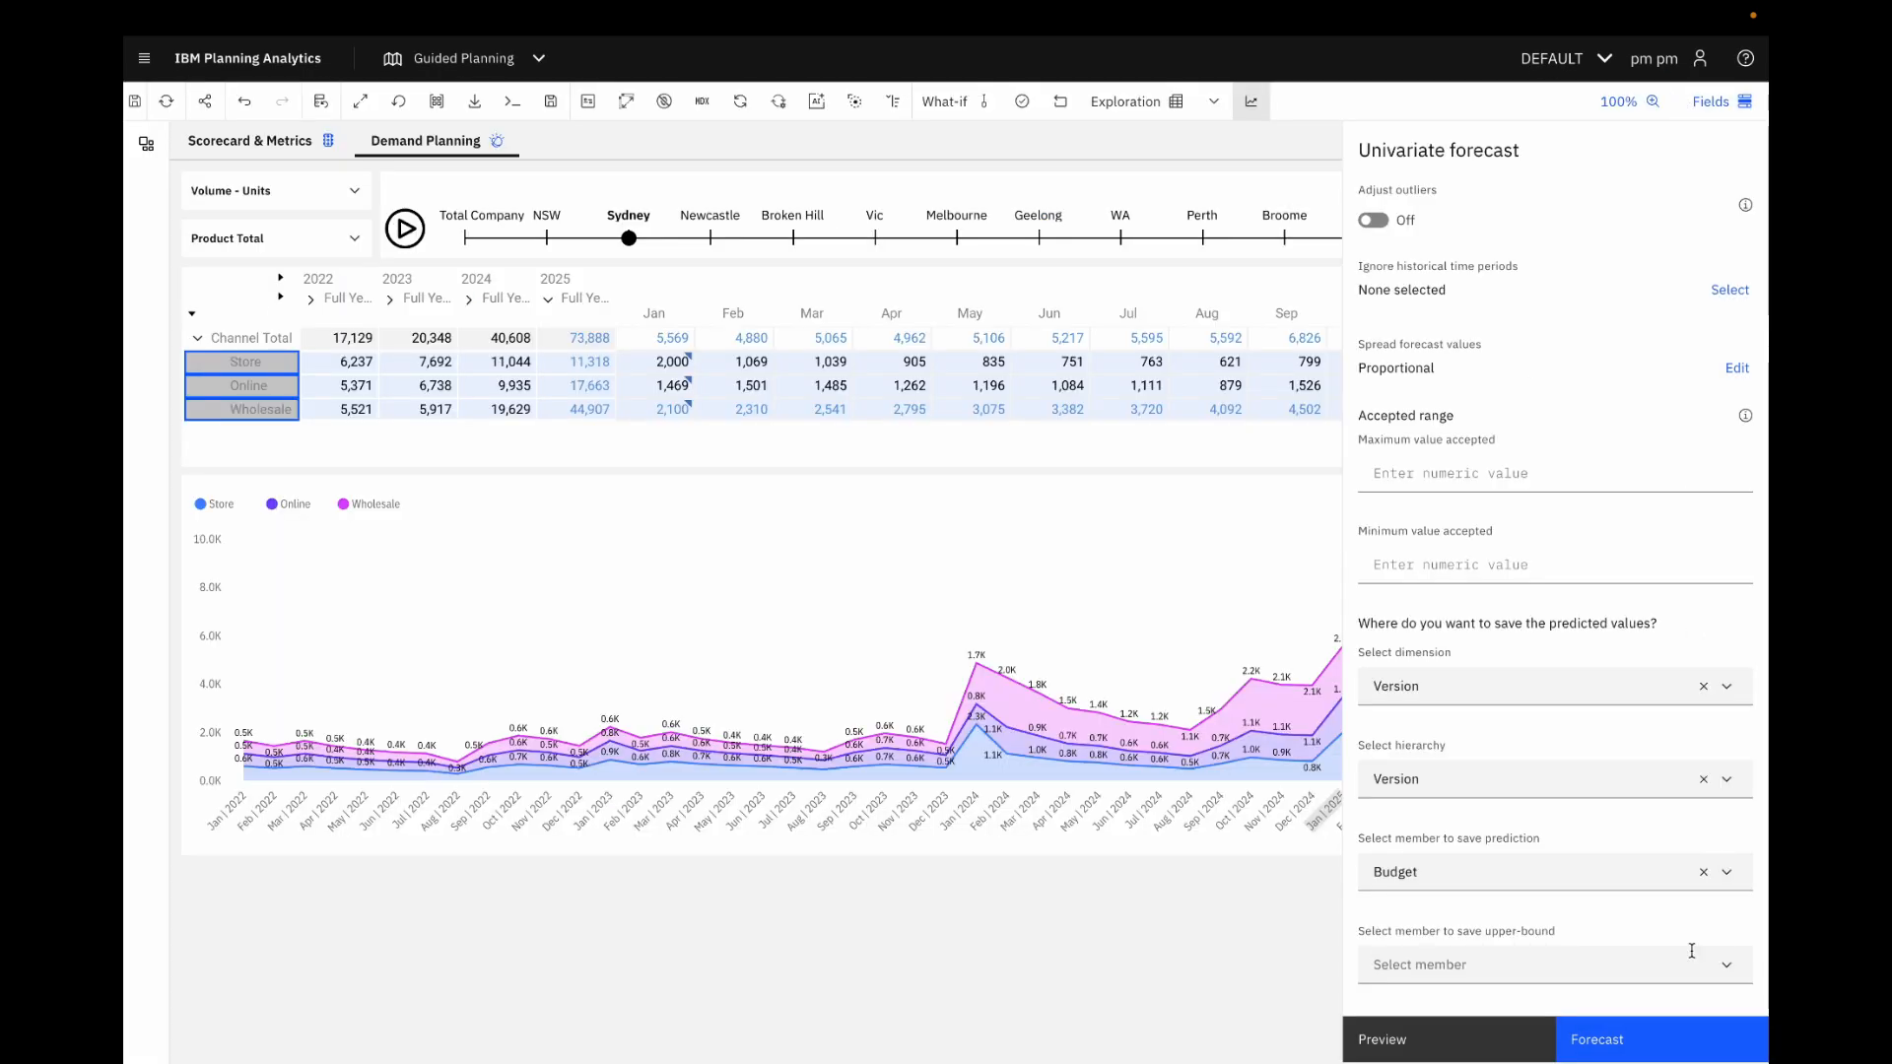
- Run the univariate forecast on the selected channels, continue without undo, and close the forecast settings
{"action": "left_click", "coordinate": [1638, 1039]}
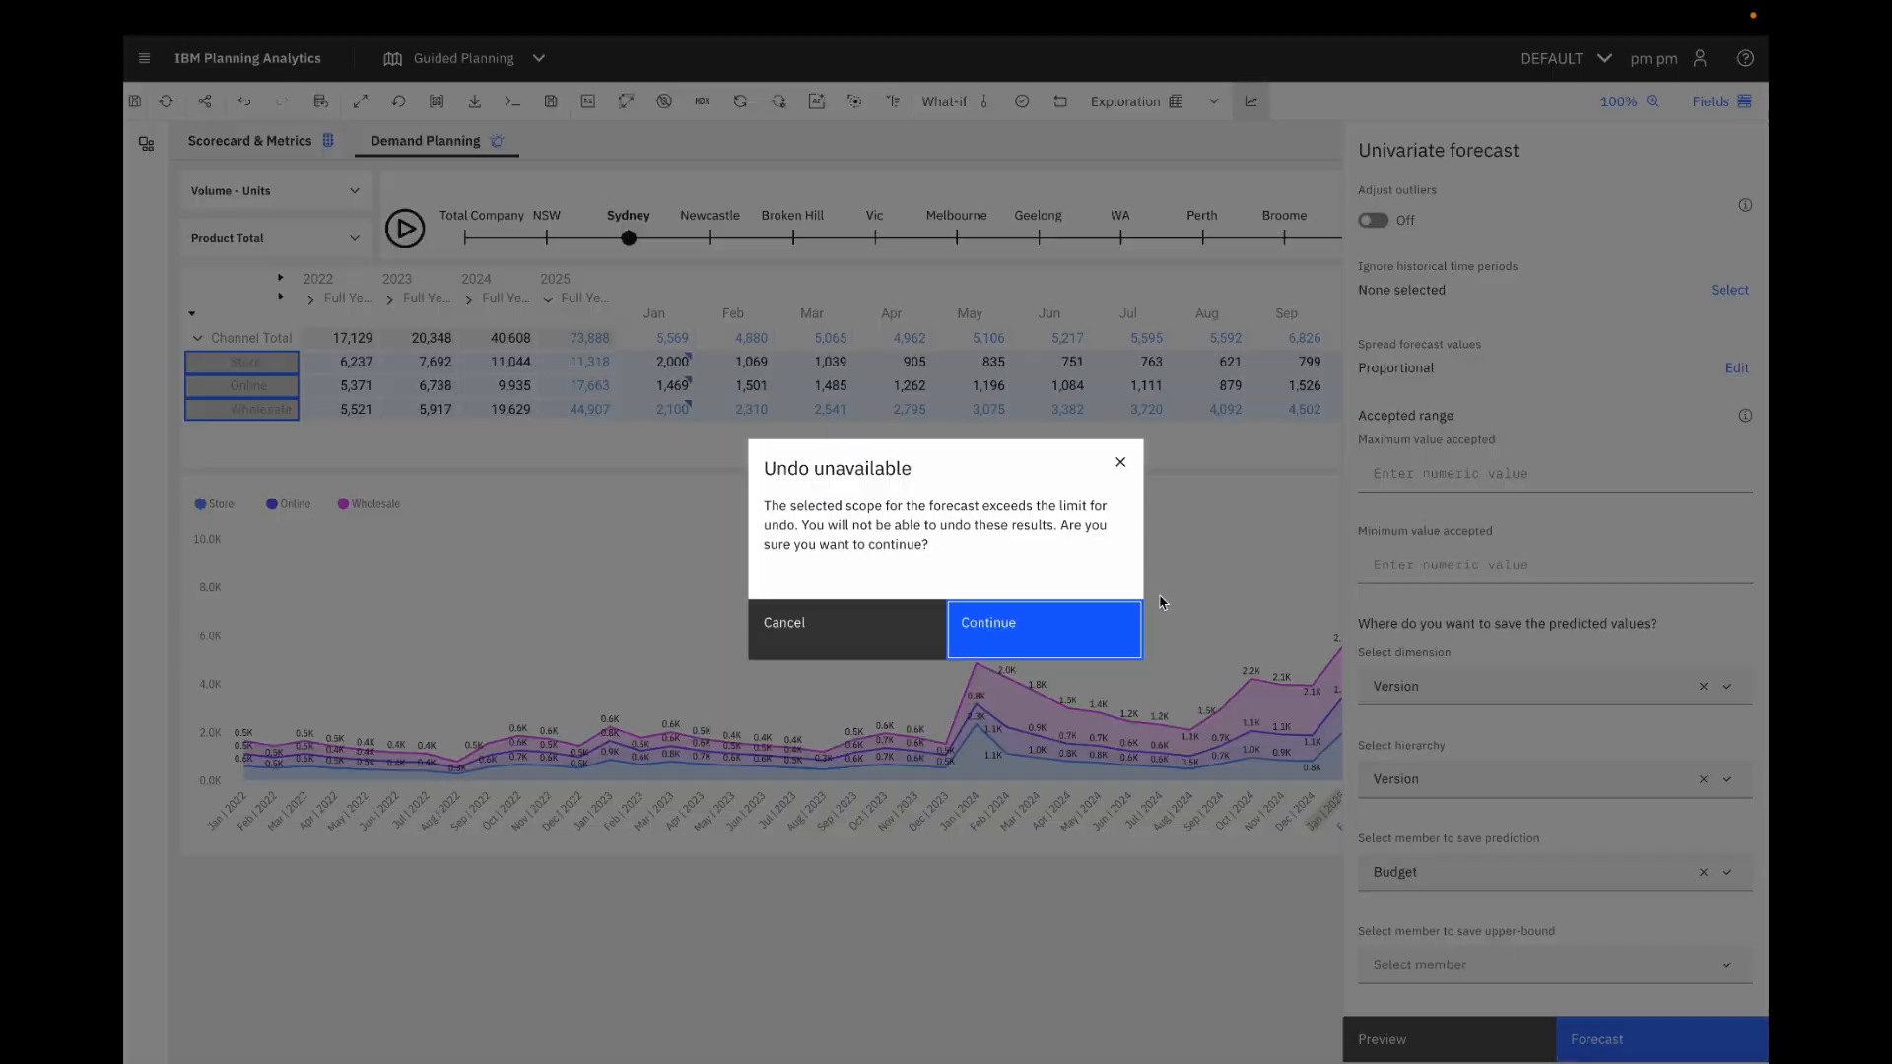
{"action": "left_click", "coordinate": [1088, 633]}
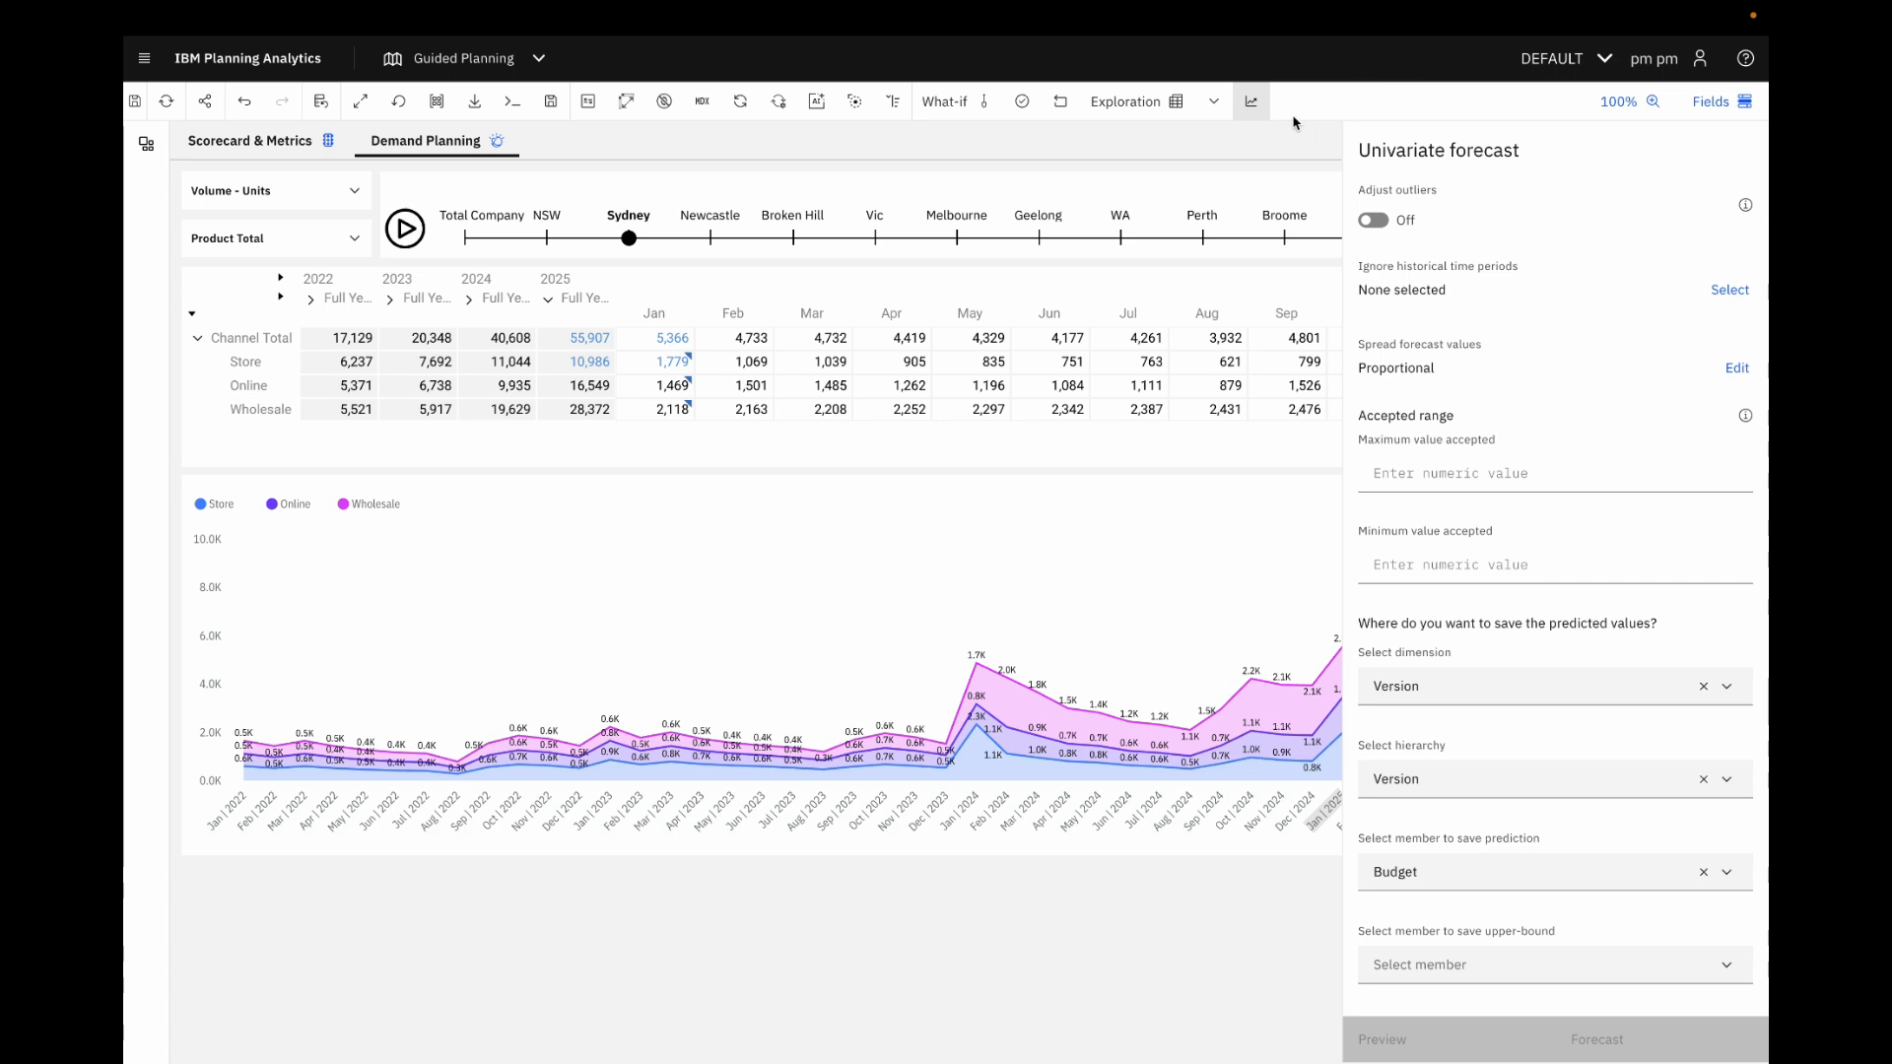
{"action": "left_click", "coordinate": [1251, 104]}
{"action": "left_click", "coordinate": [1280, 167]}
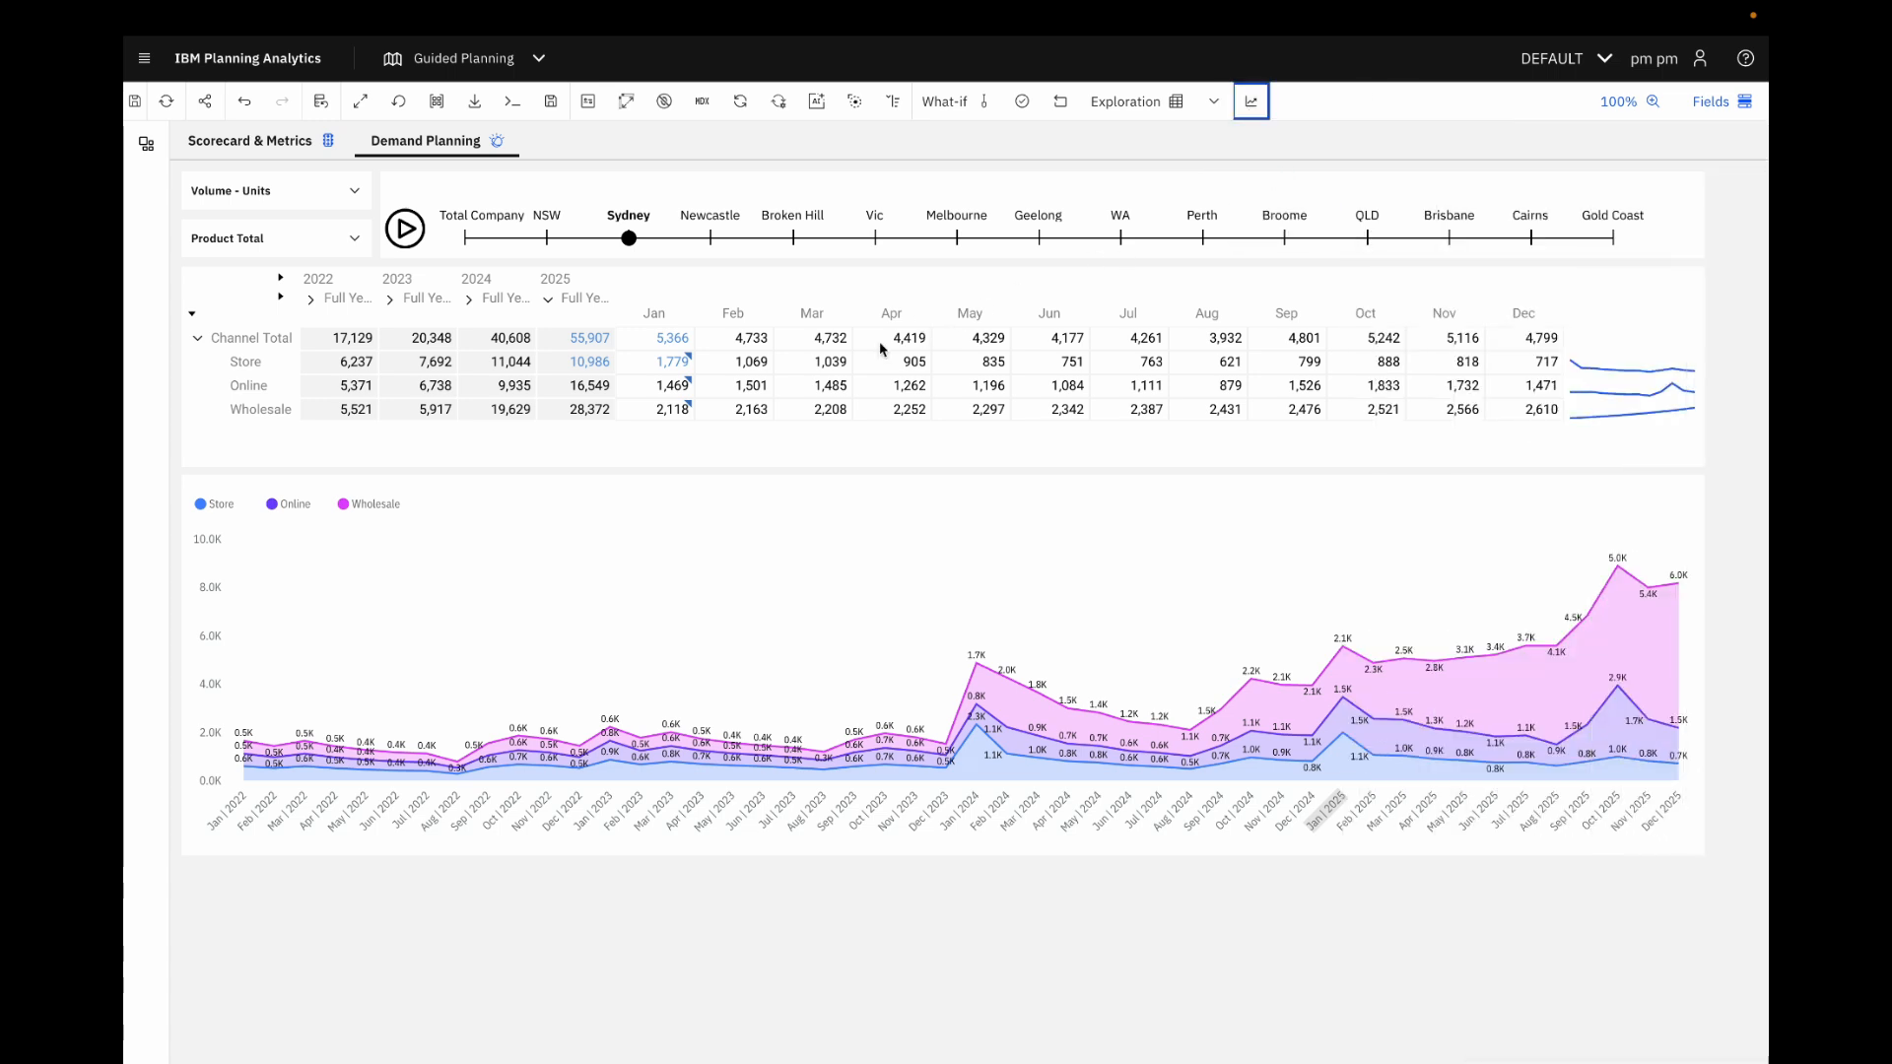
- Set Sydney's January 2025 Wholesale volume to 3k units in the demand plan
{"action": "left_click", "coordinate": [652, 415]}
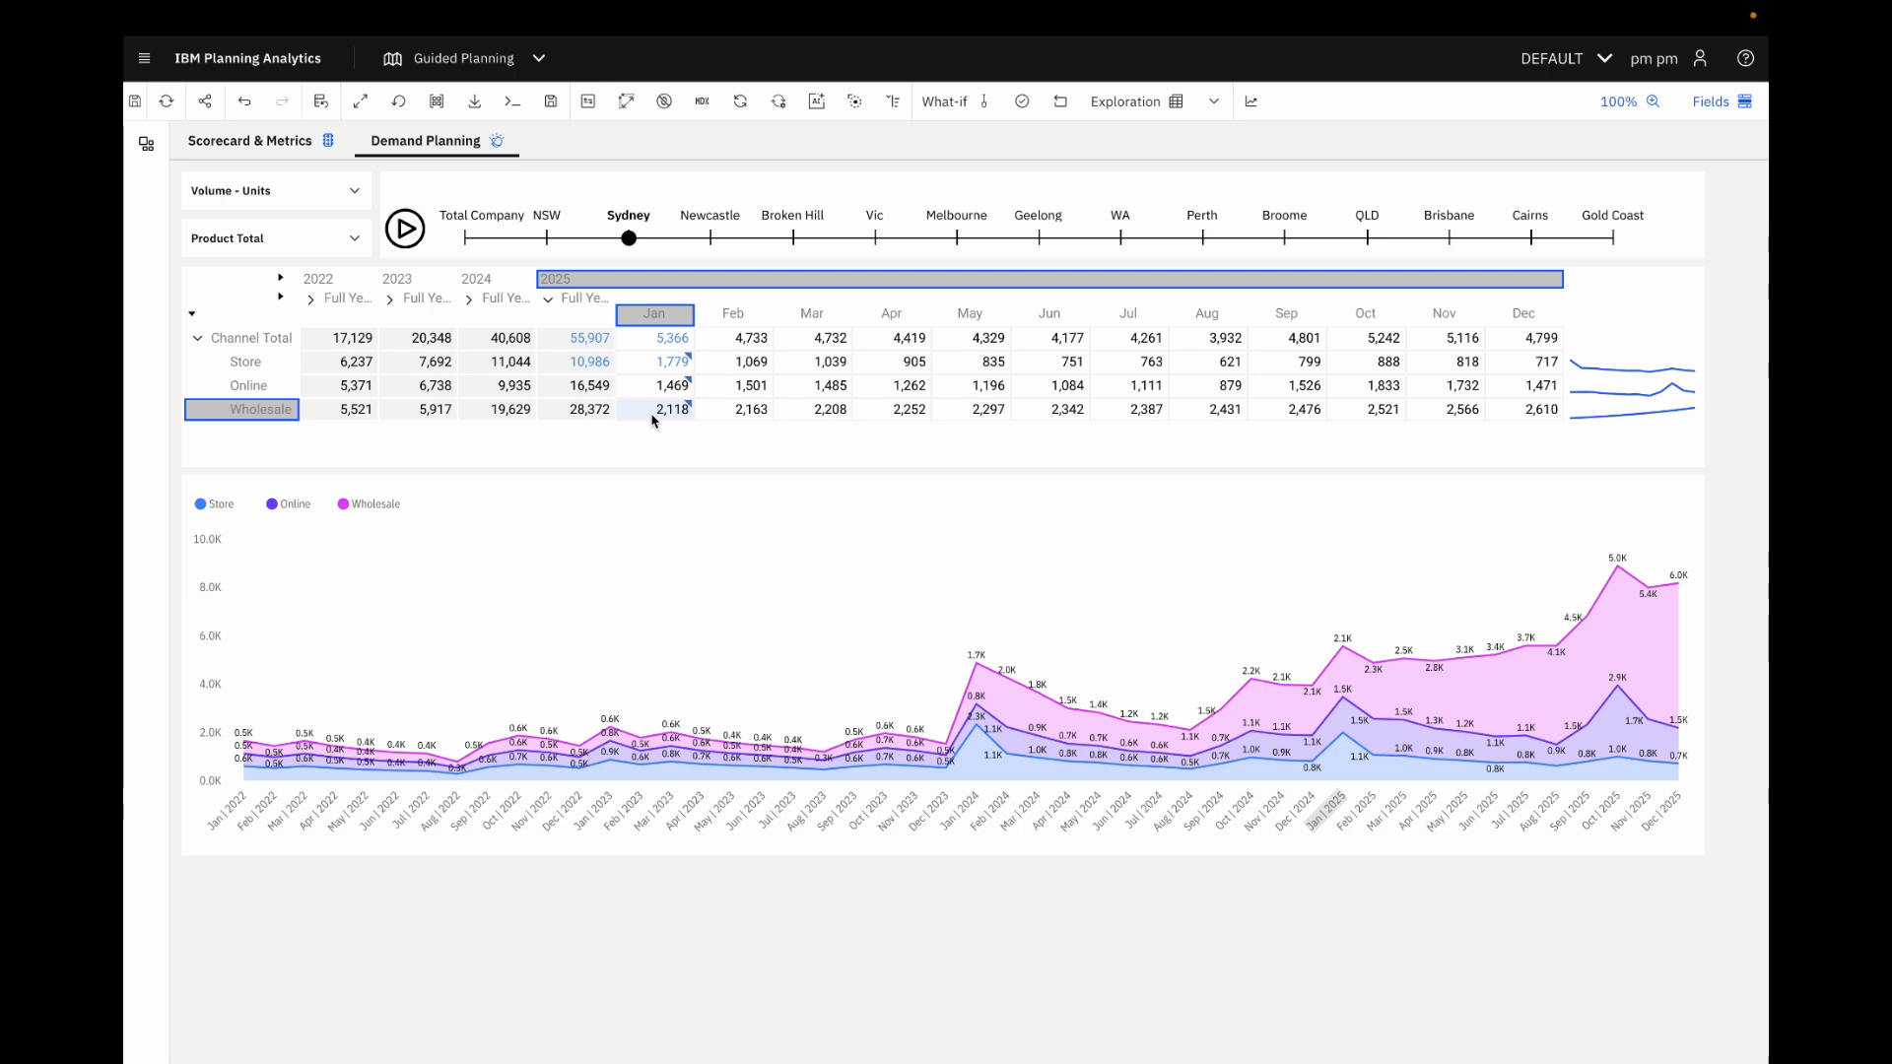
{"action": "double_click", "coordinate": [652, 415]}
{"action": "type", "text": "3k"}
{"action": "key", "text": "Return"}
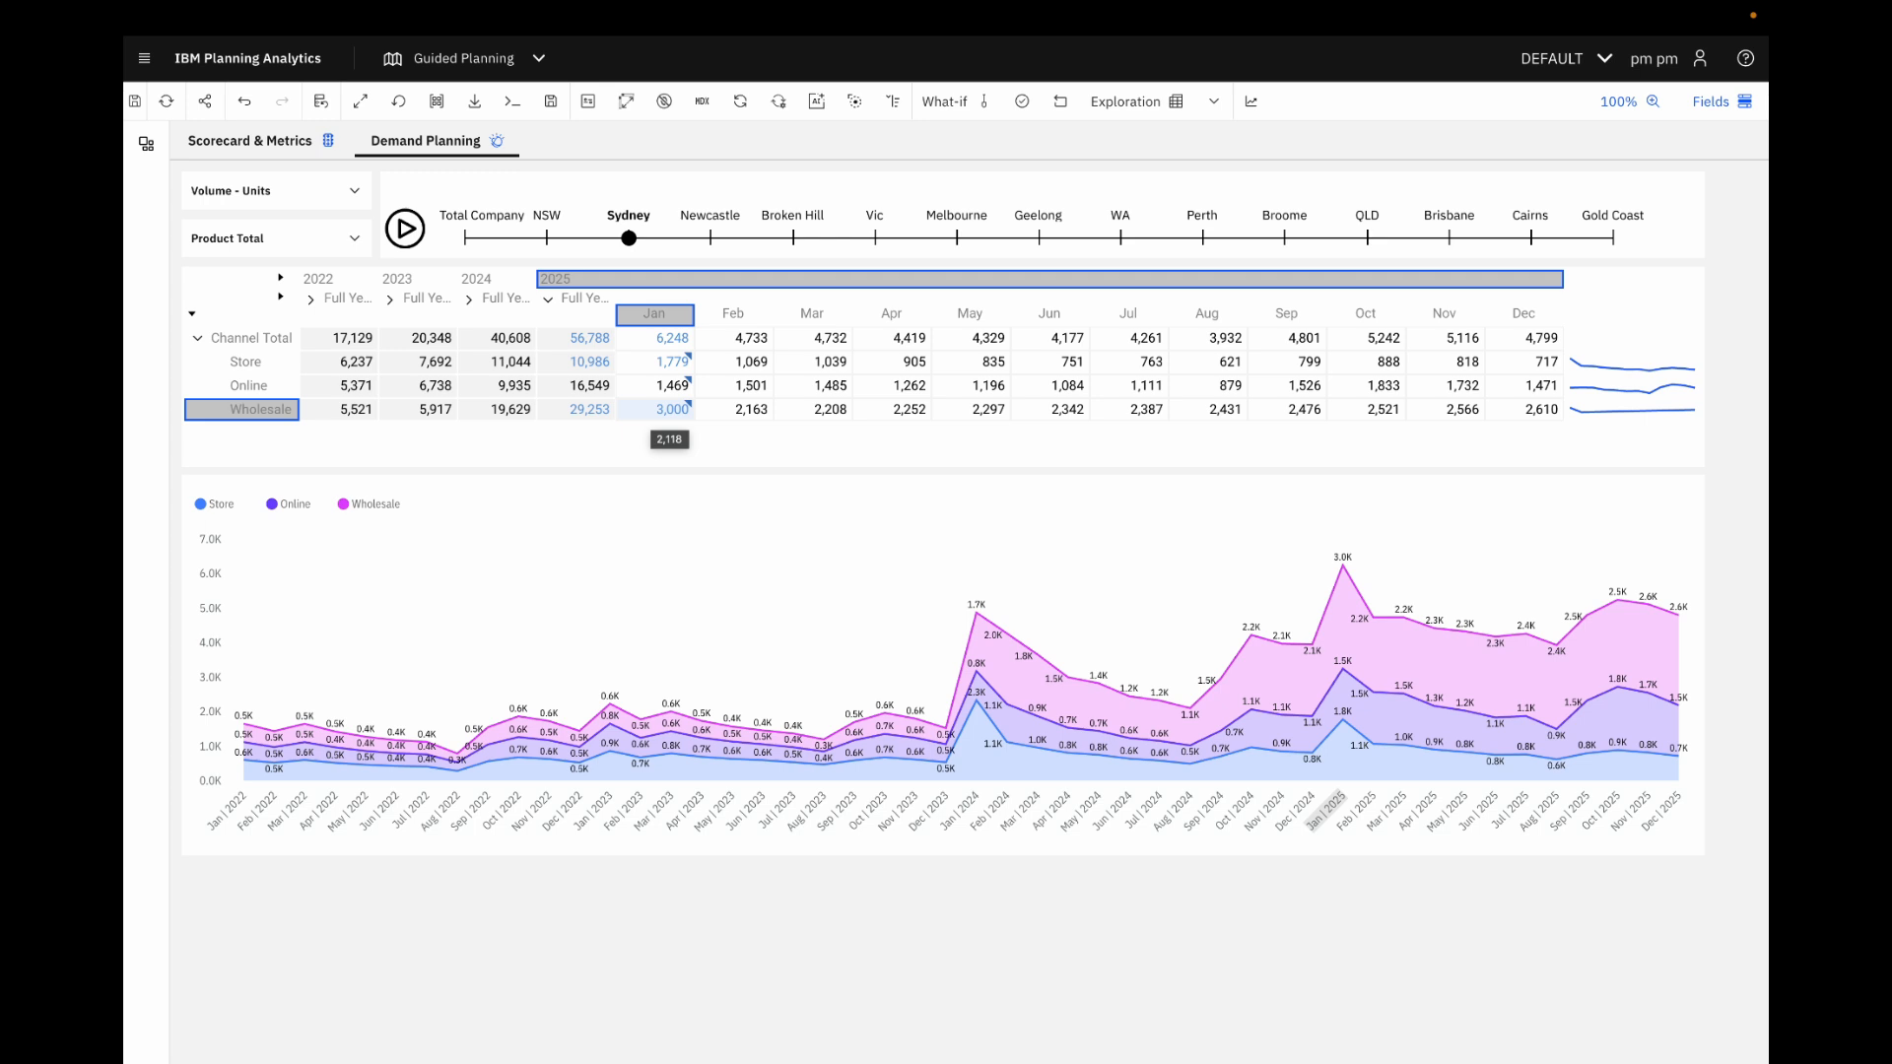
- Open the Multivariate Forecasting book and review the Business Days, Consumer Spending, Inflation and Unemployment rows of the external factors table
{"action": "left_click", "coordinate": [281, 69]}
{"action": "left_click", "coordinate": [1394, 538]}
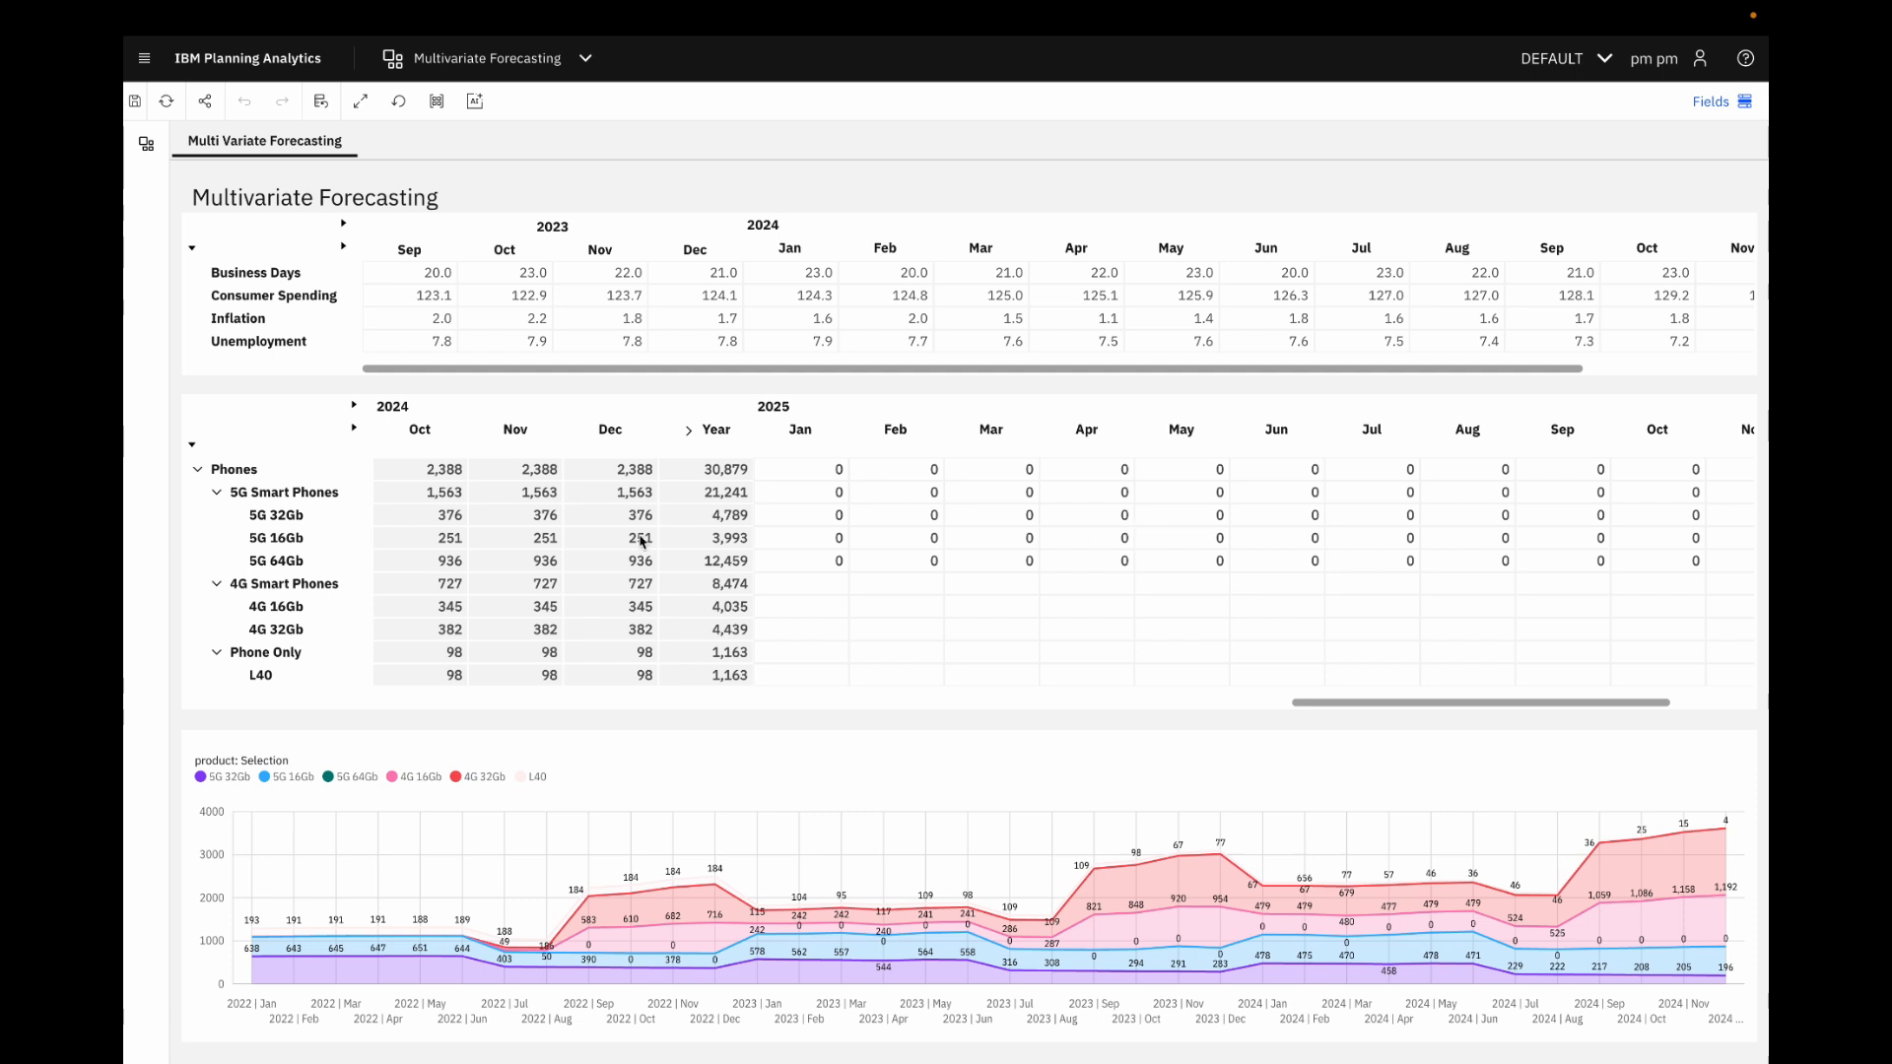
{"action": "left_click", "coordinate": [233, 272]}
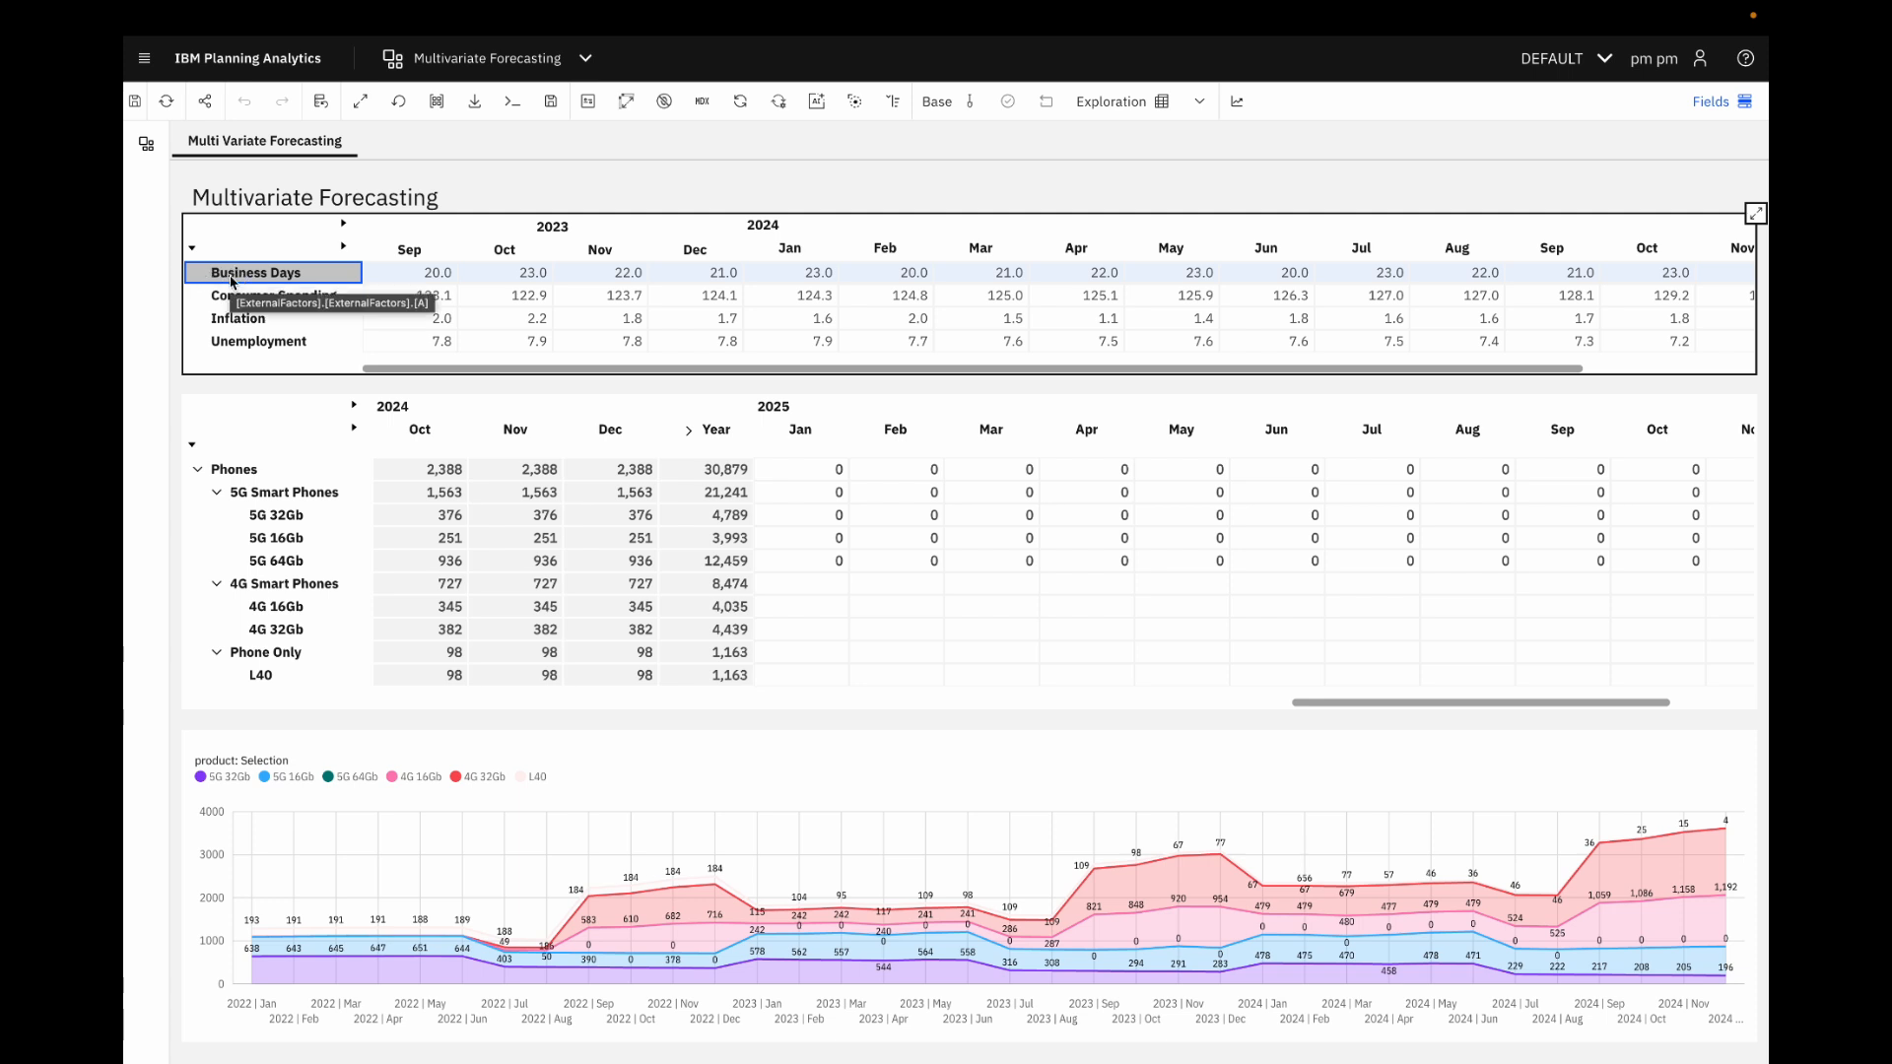
{"action": "left_click", "coordinate": [229, 298]}
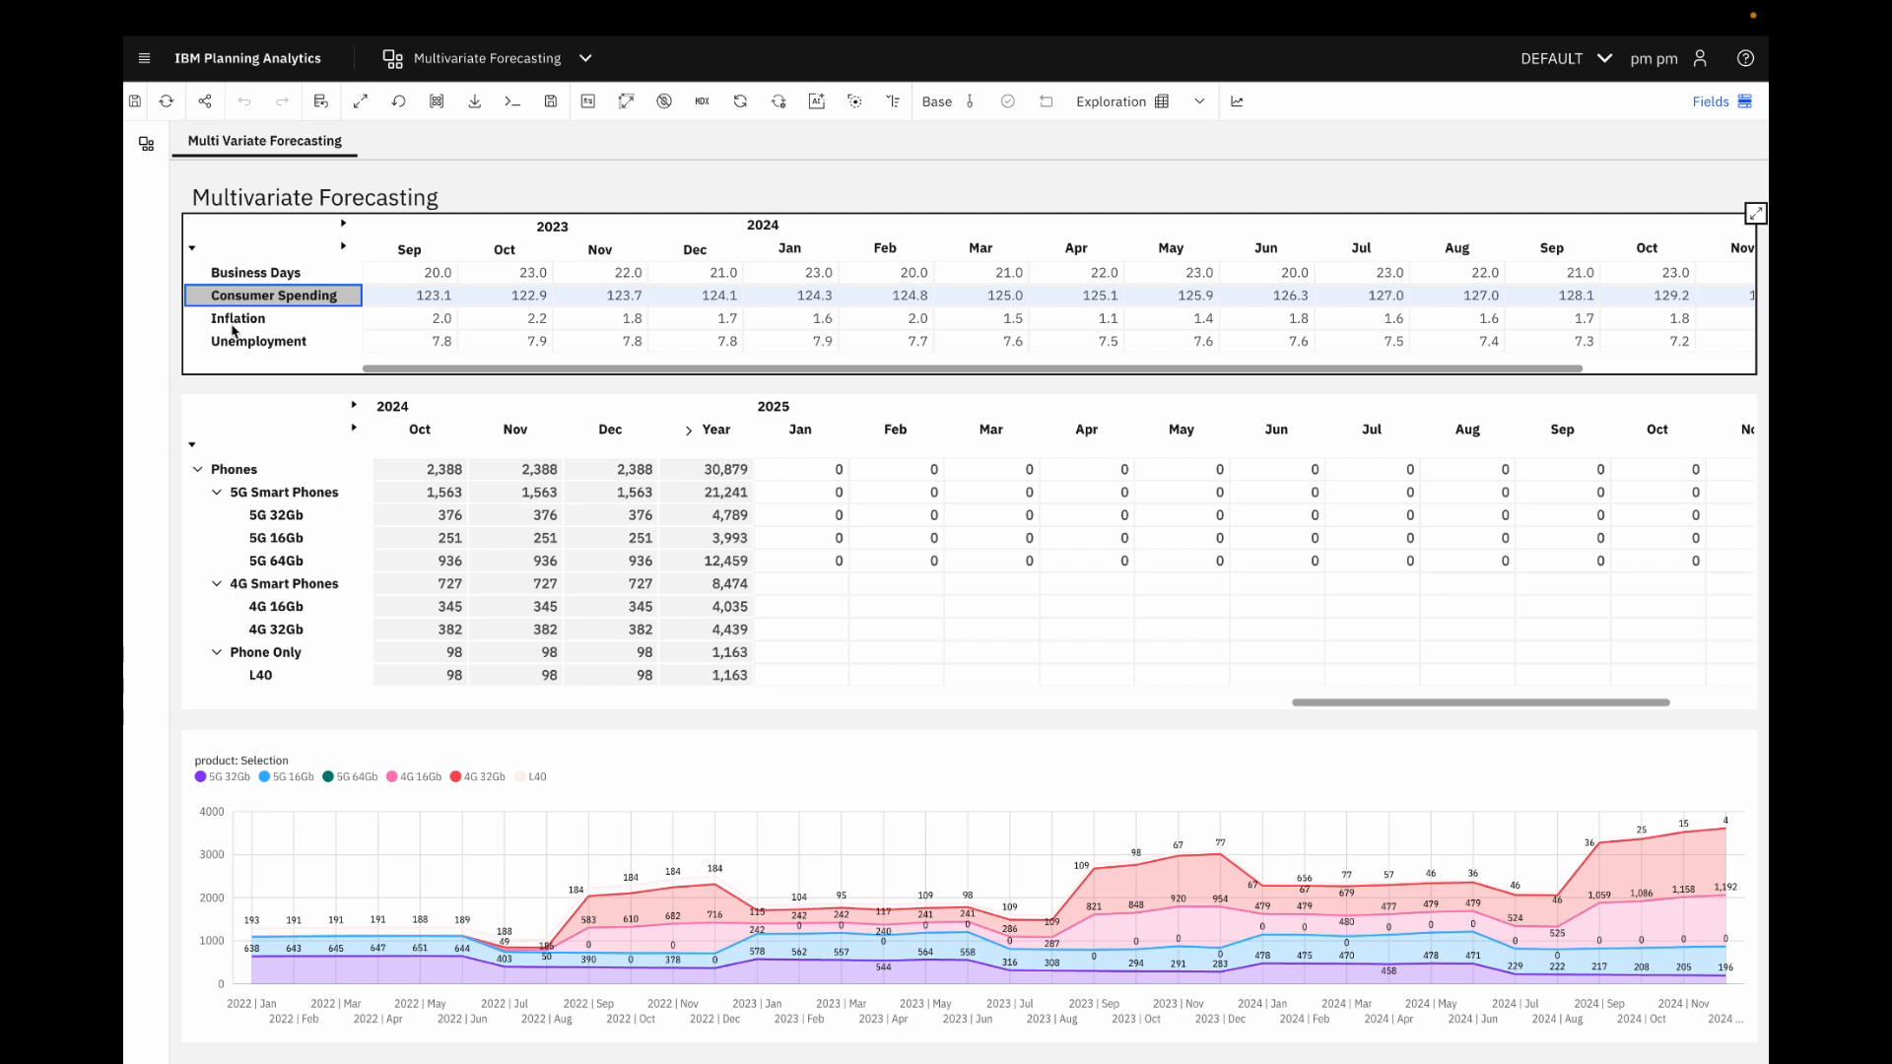
{"action": "left_click", "coordinate": [239, 324]}
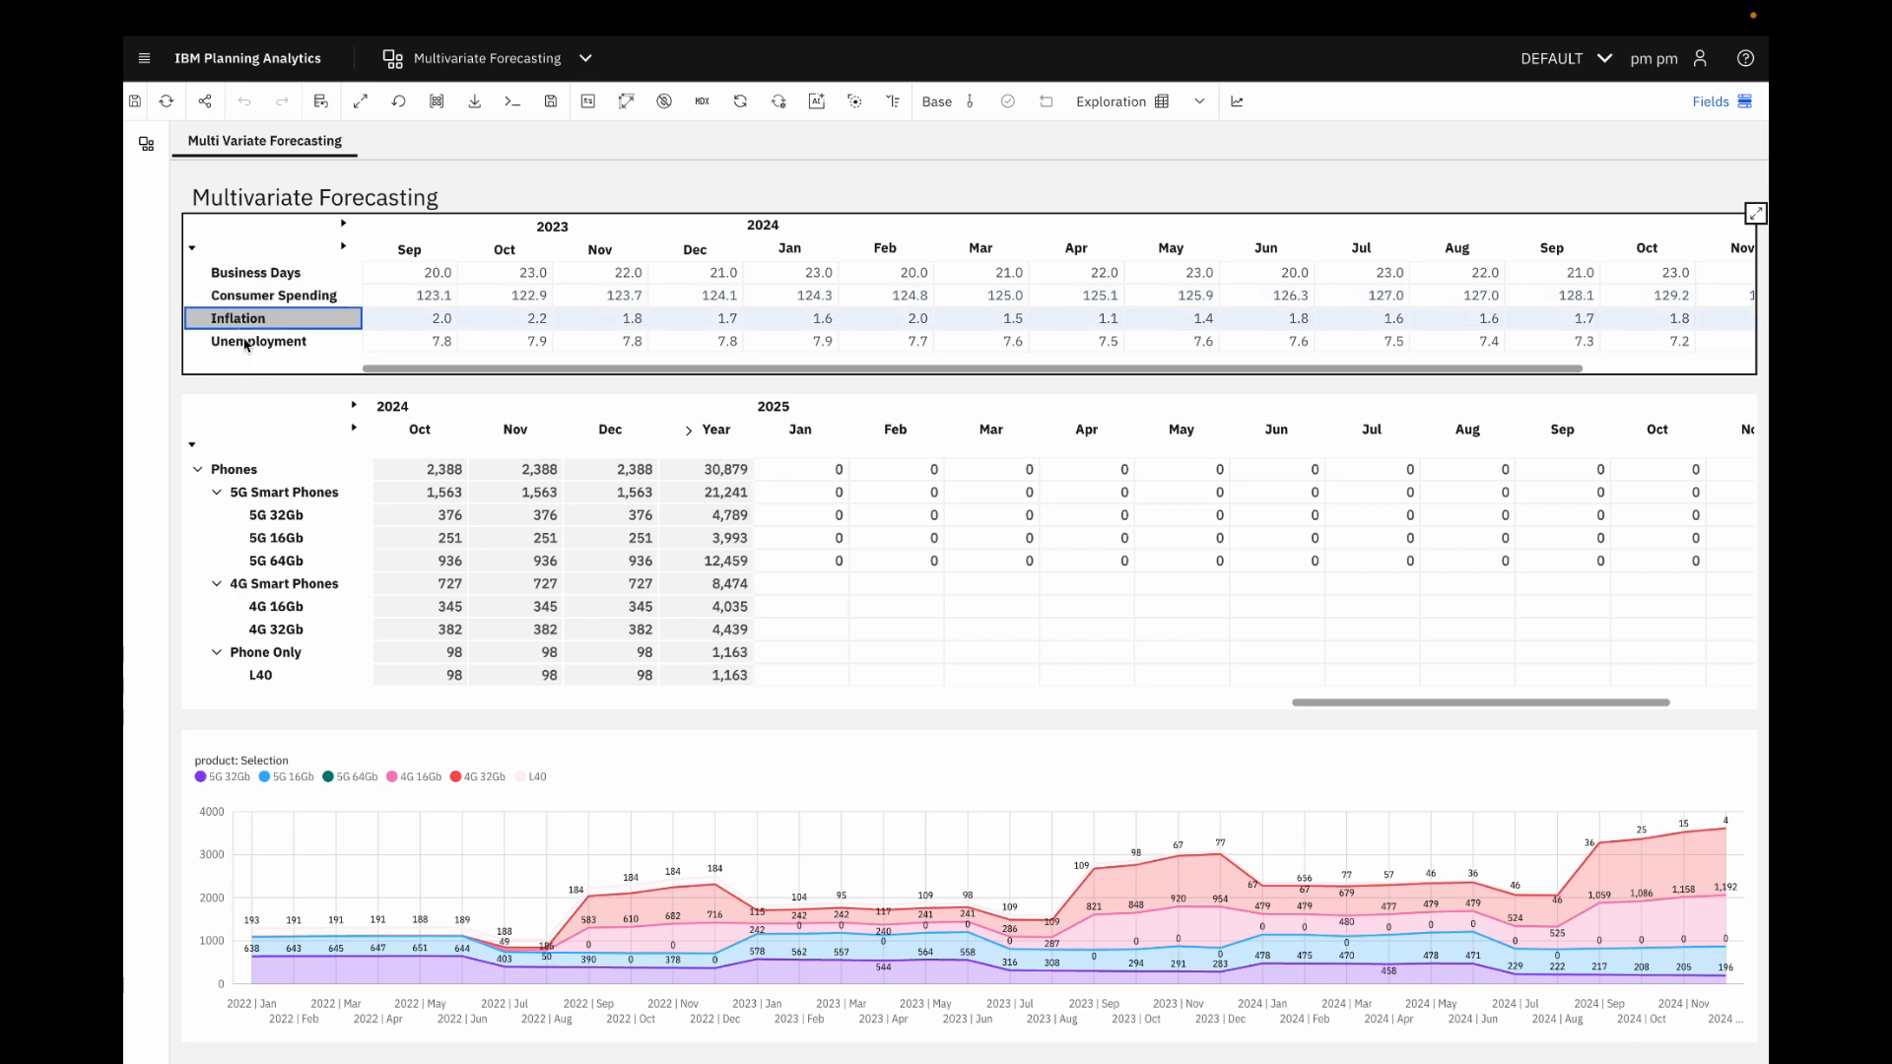
{"action": "left_click", "coordinate": [242, 344]}
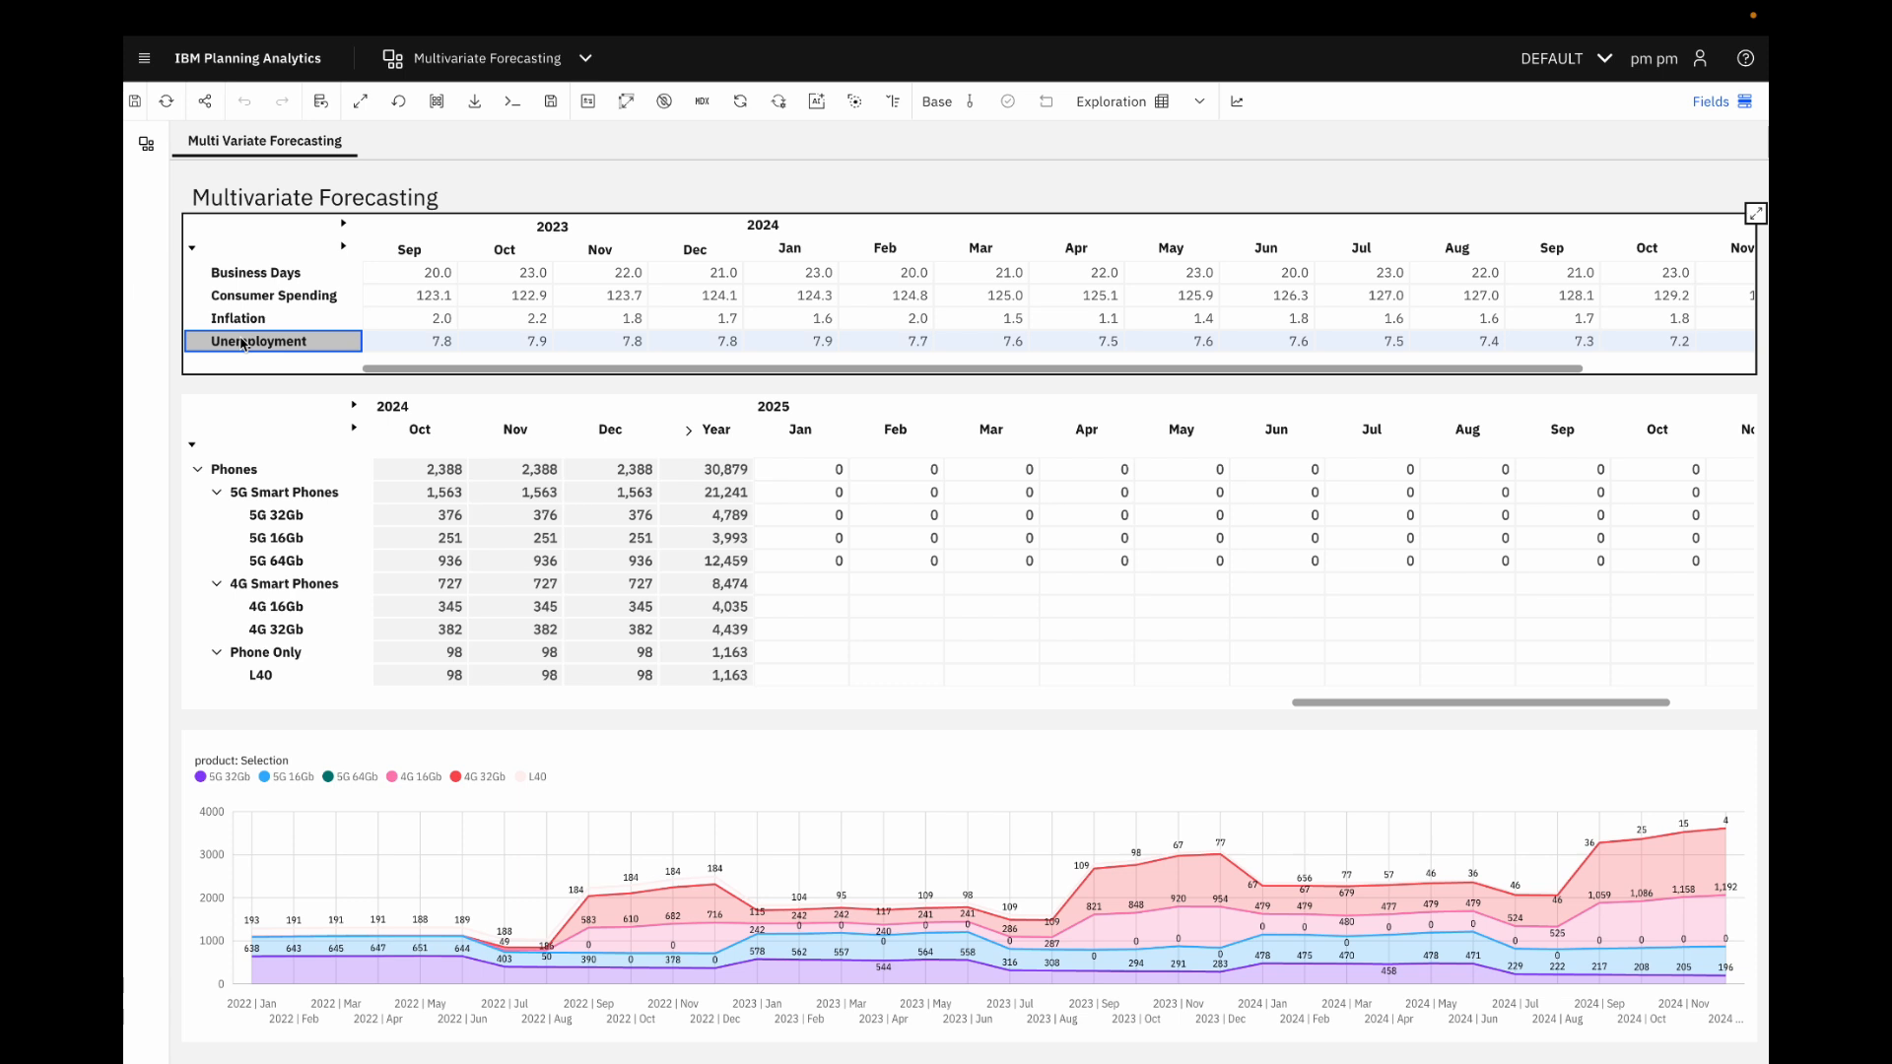
- Open the multivariate forecast setup for the 5G 32Gb product row
{"action": "left_click", "coordinate": [259, 520]}
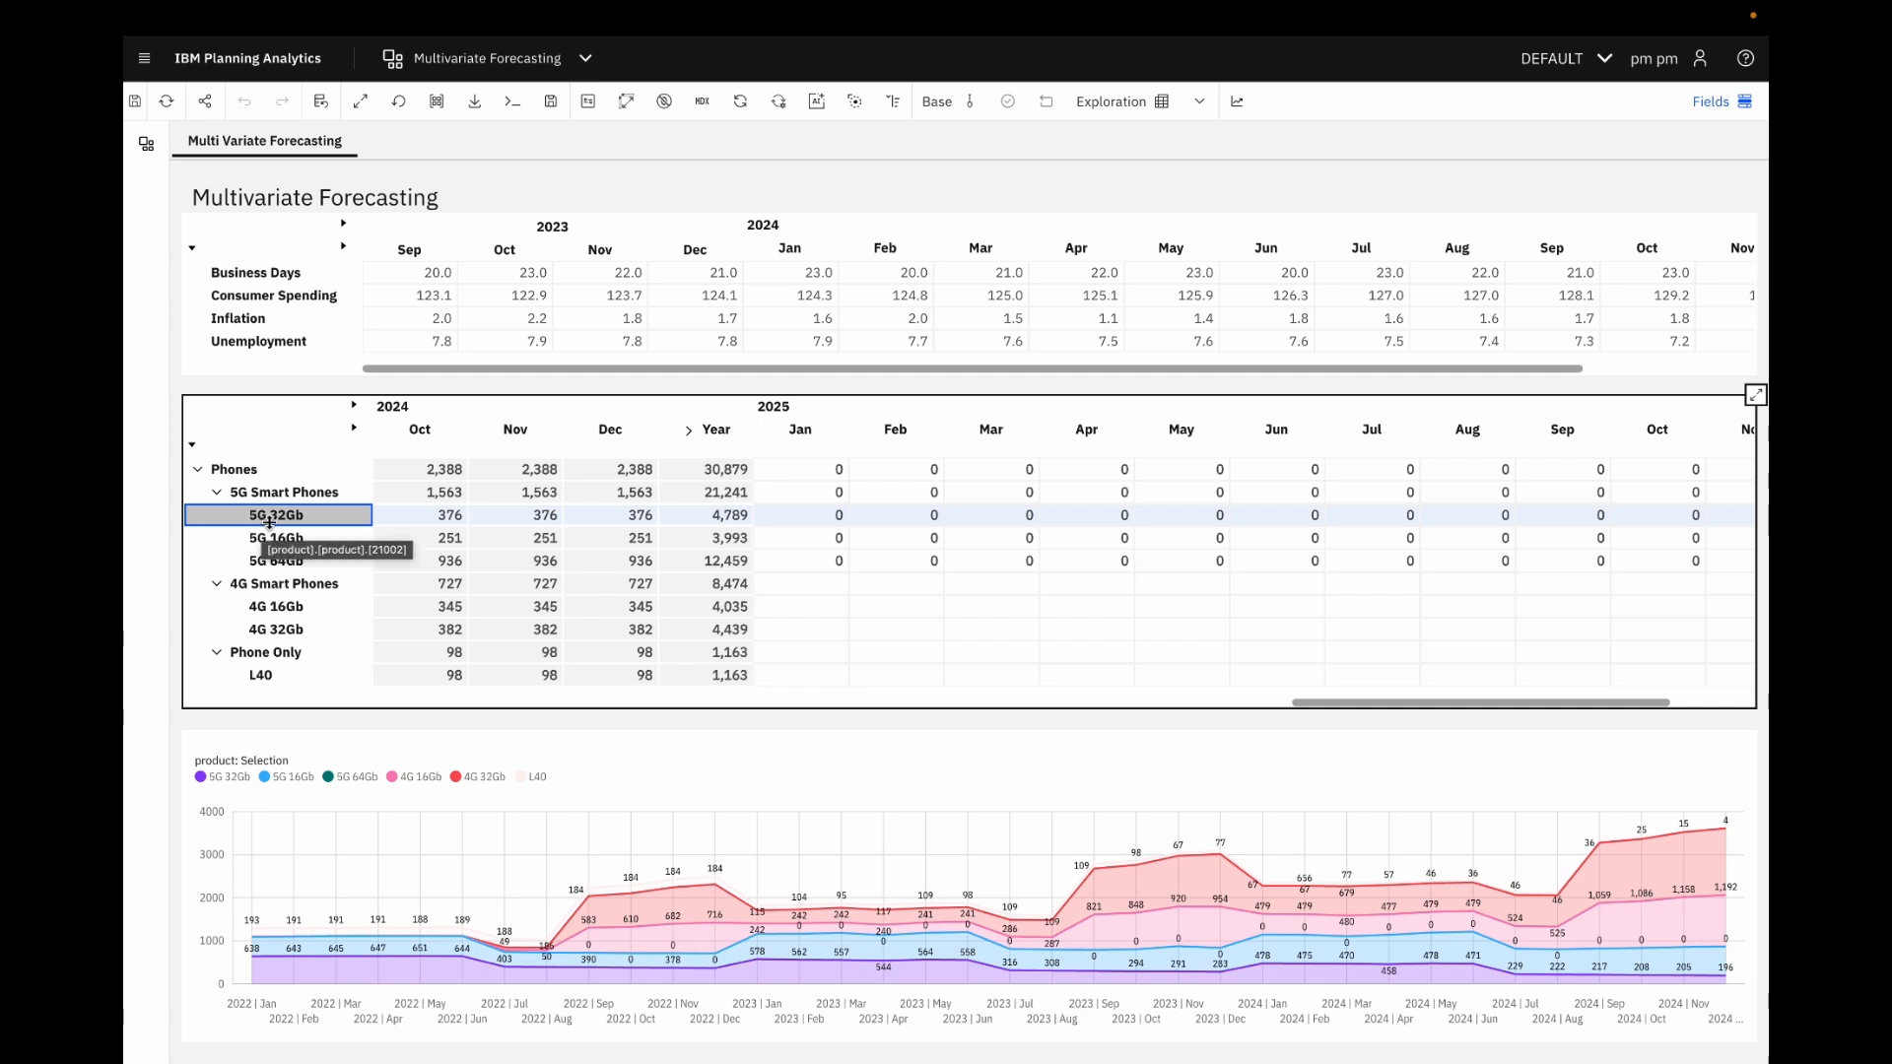
{"action": "left_click", "coordinate": [1238, 109]}
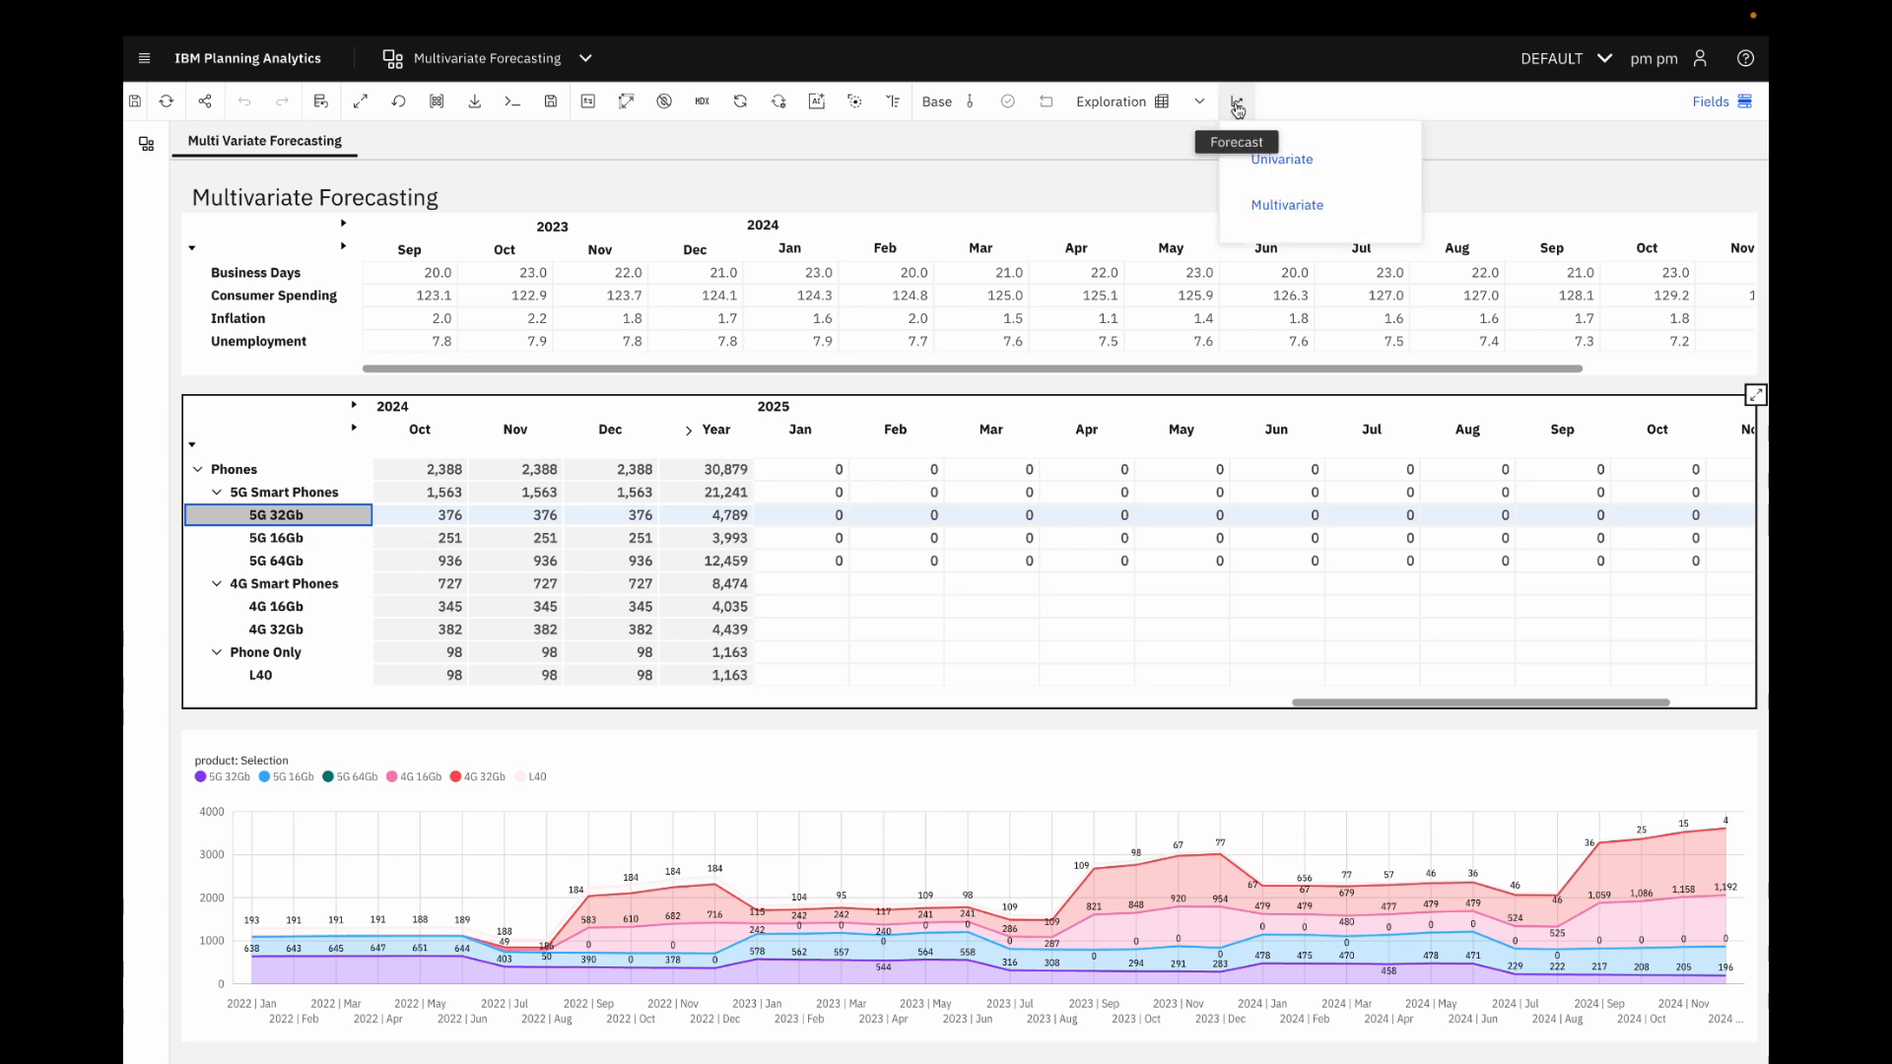
{"action": "left_click", "coordinate": [1265, 208]}
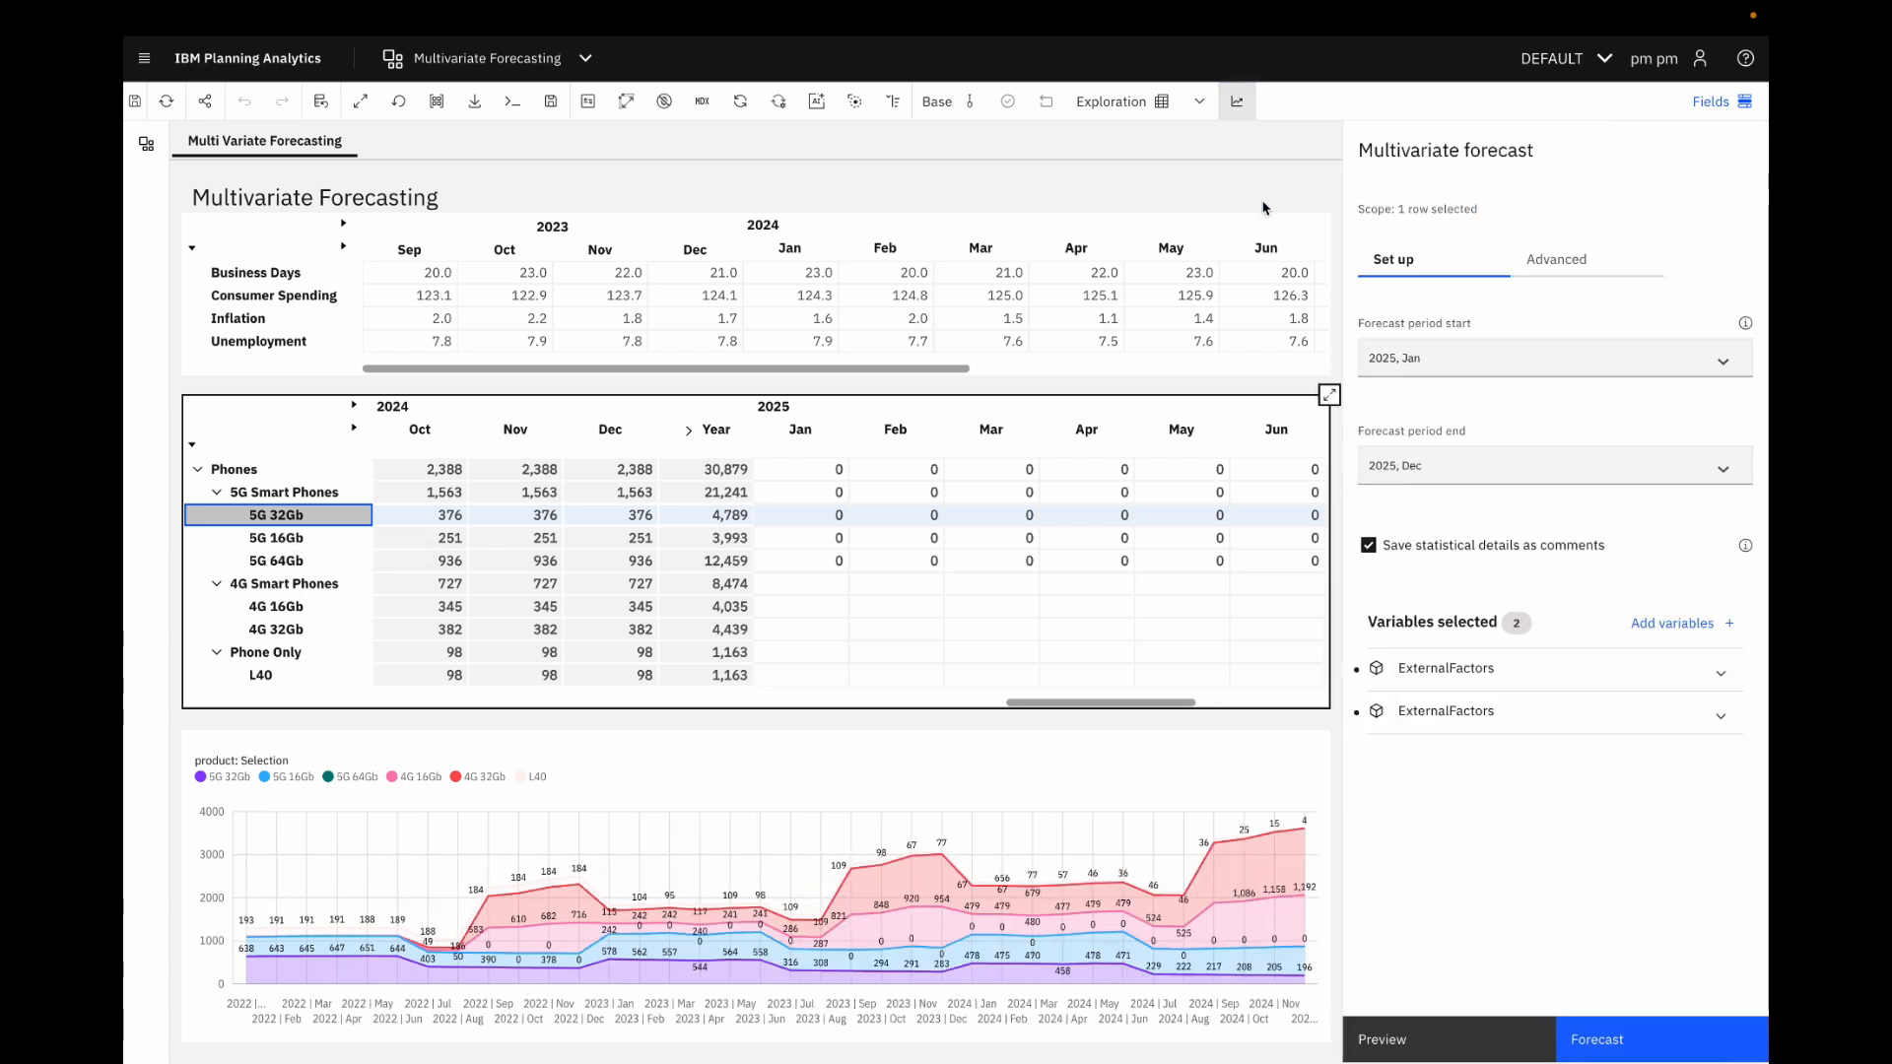
- Review the multivariate forecast settings and expand both selected ExternalFactors variables to read their details
{"action": "left_click_drag", "start_coordinate": [1360, 150], "coordinate": [1474, 171]}
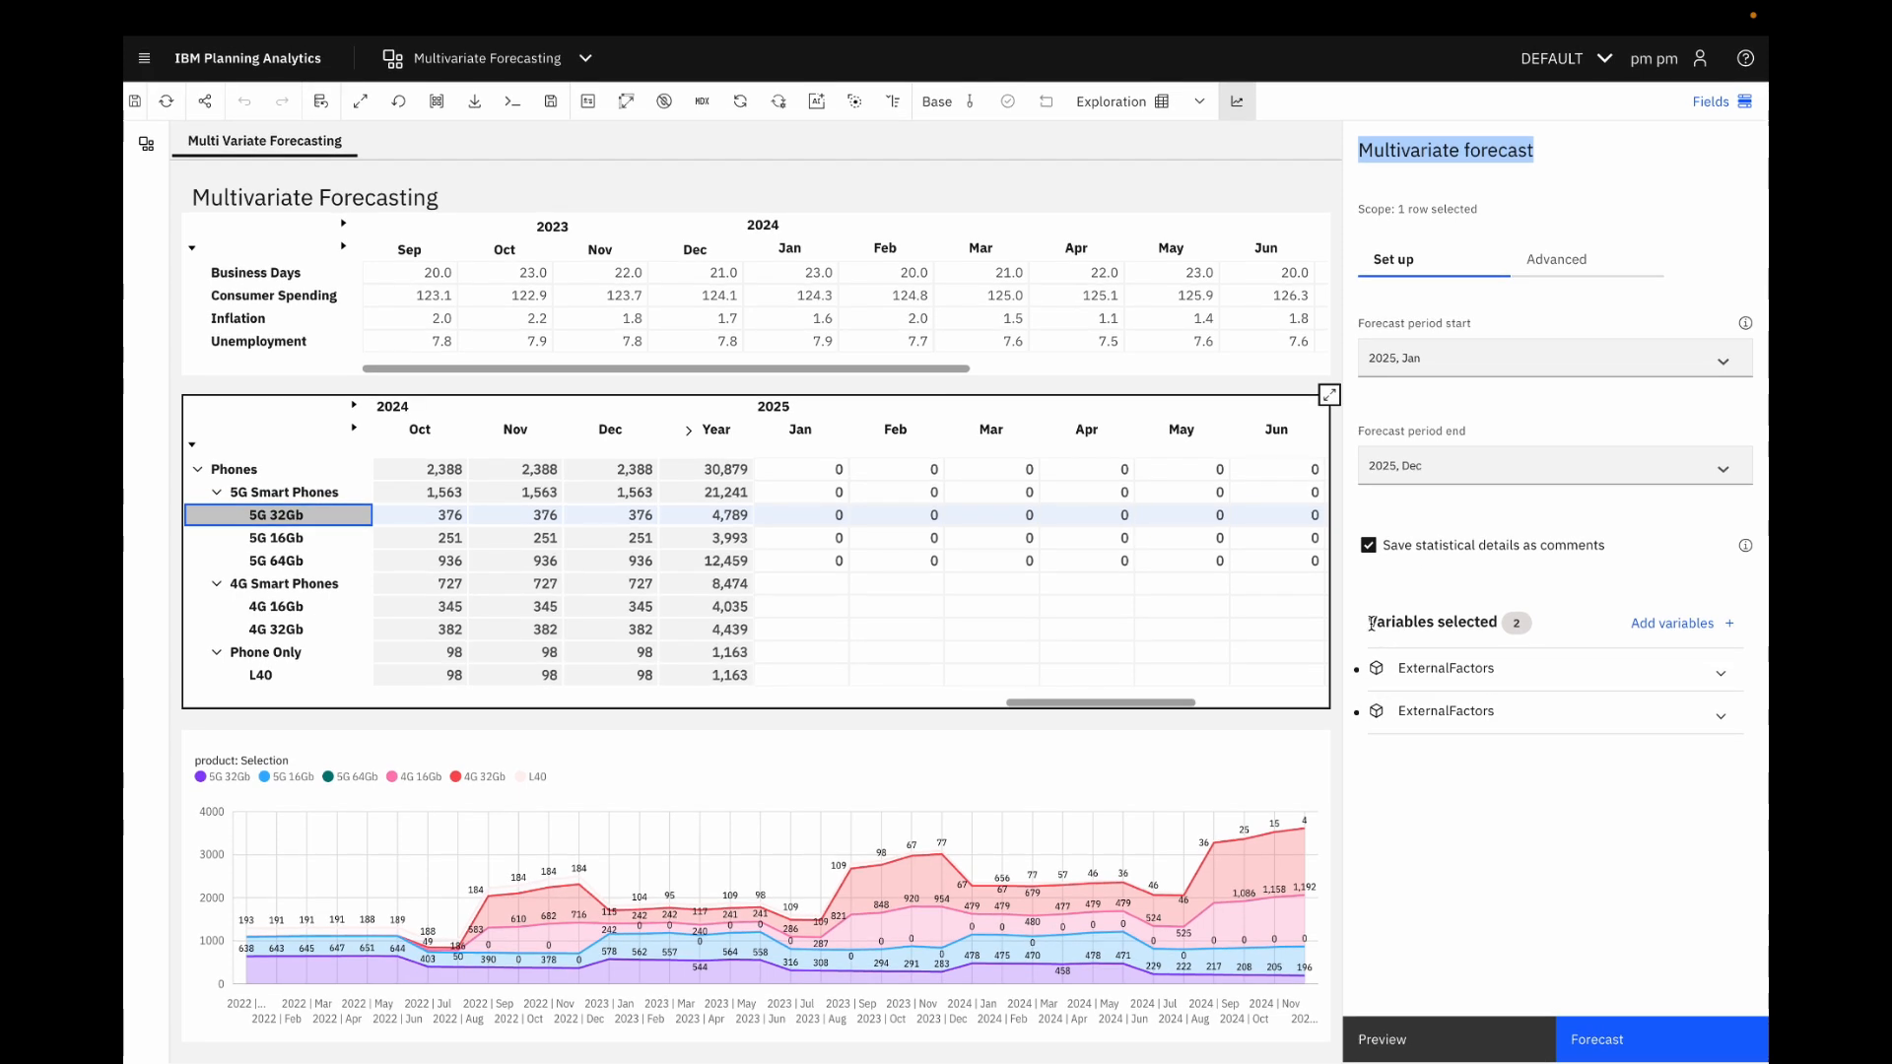
{"action": "left_click_drag", "start_coordinate": [1372, 624], "coordinate": [1492, 623]}
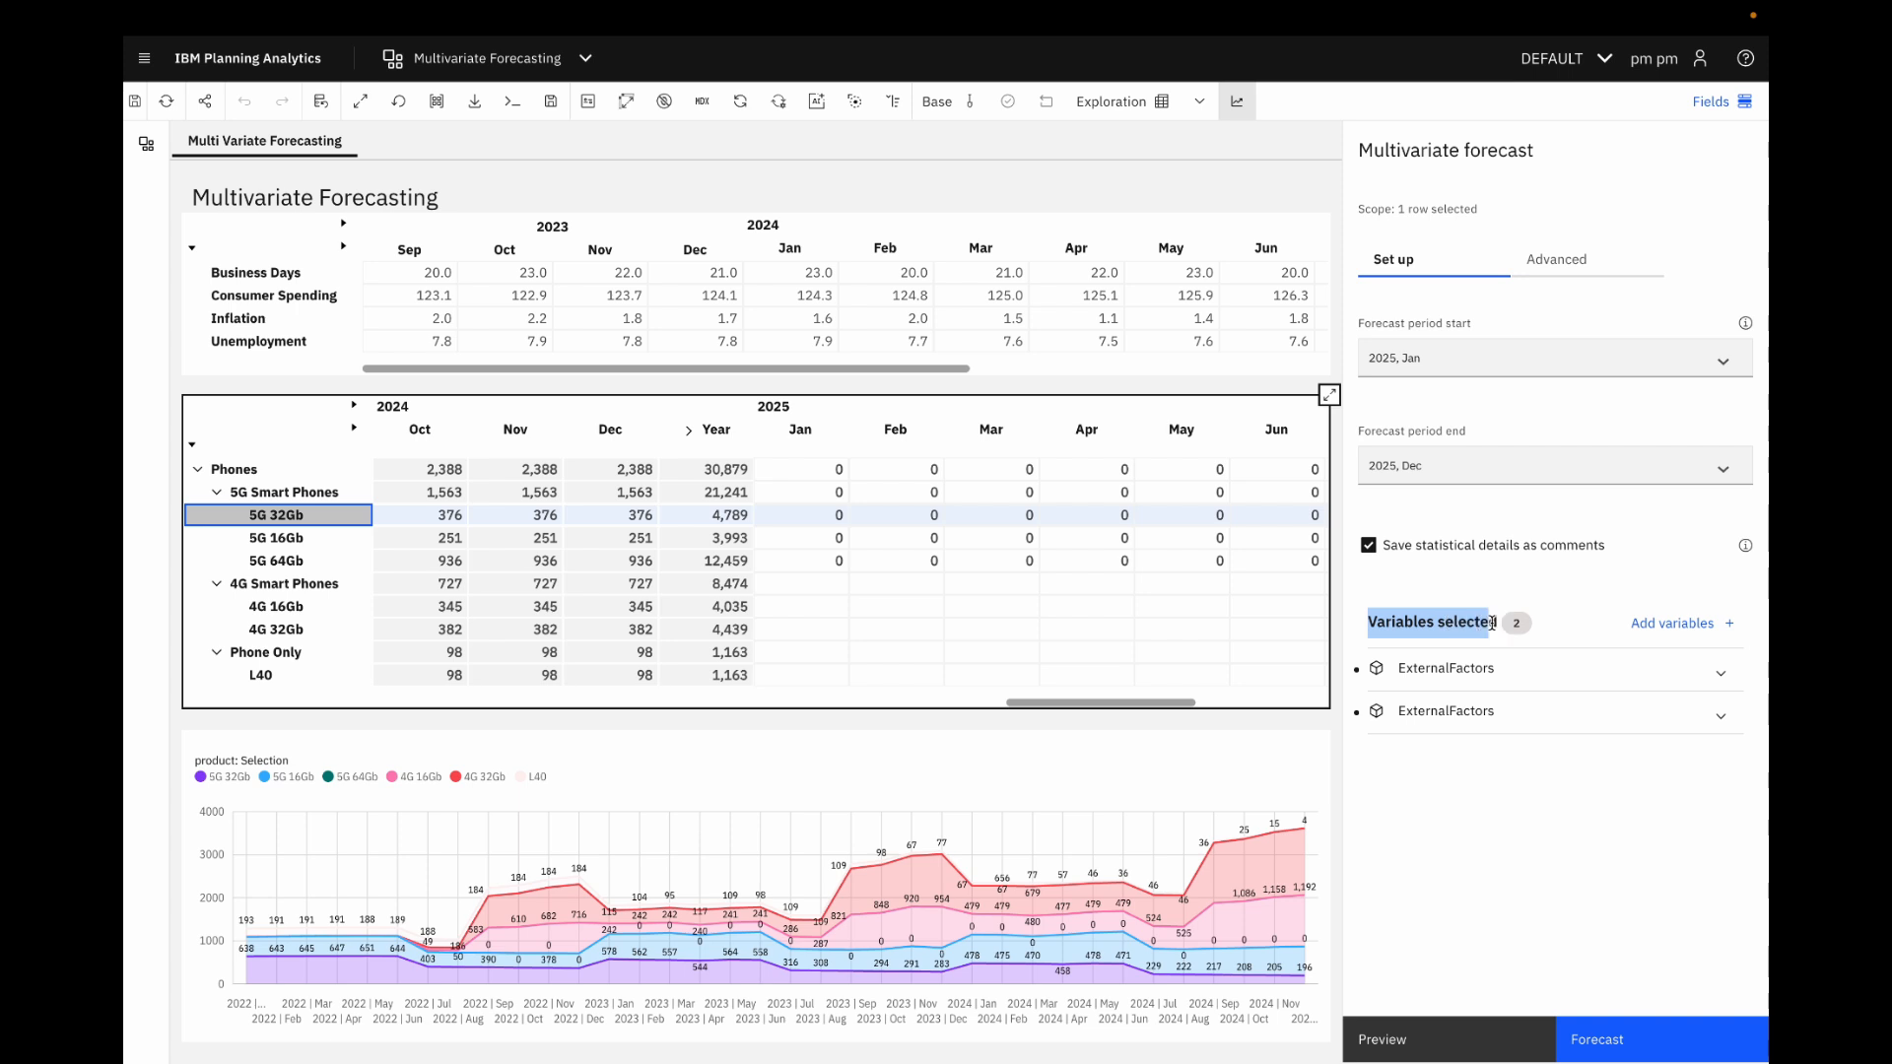
{"action": "left_click_drag", "start_coordinate": [1492, 623], "coordinate": [1528, 636]}
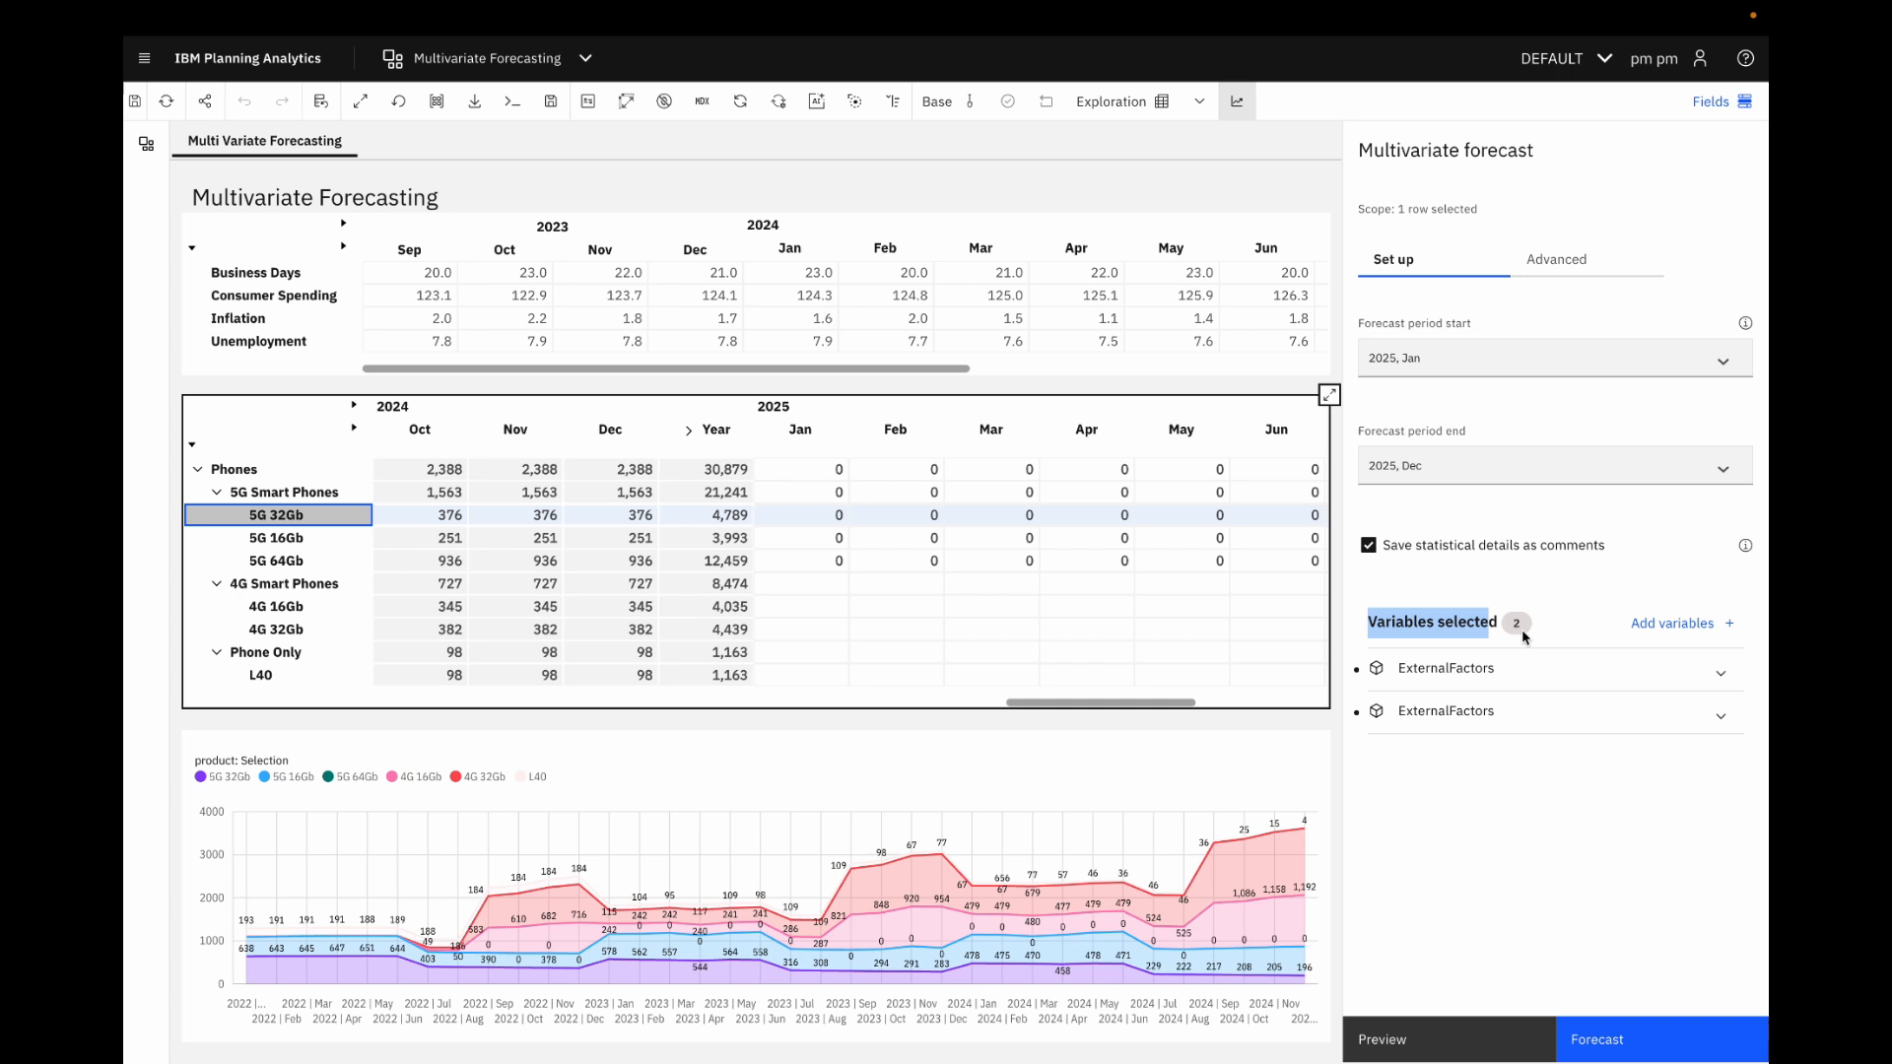
{"action": "left_click", "coordinate": [1633, 687]}
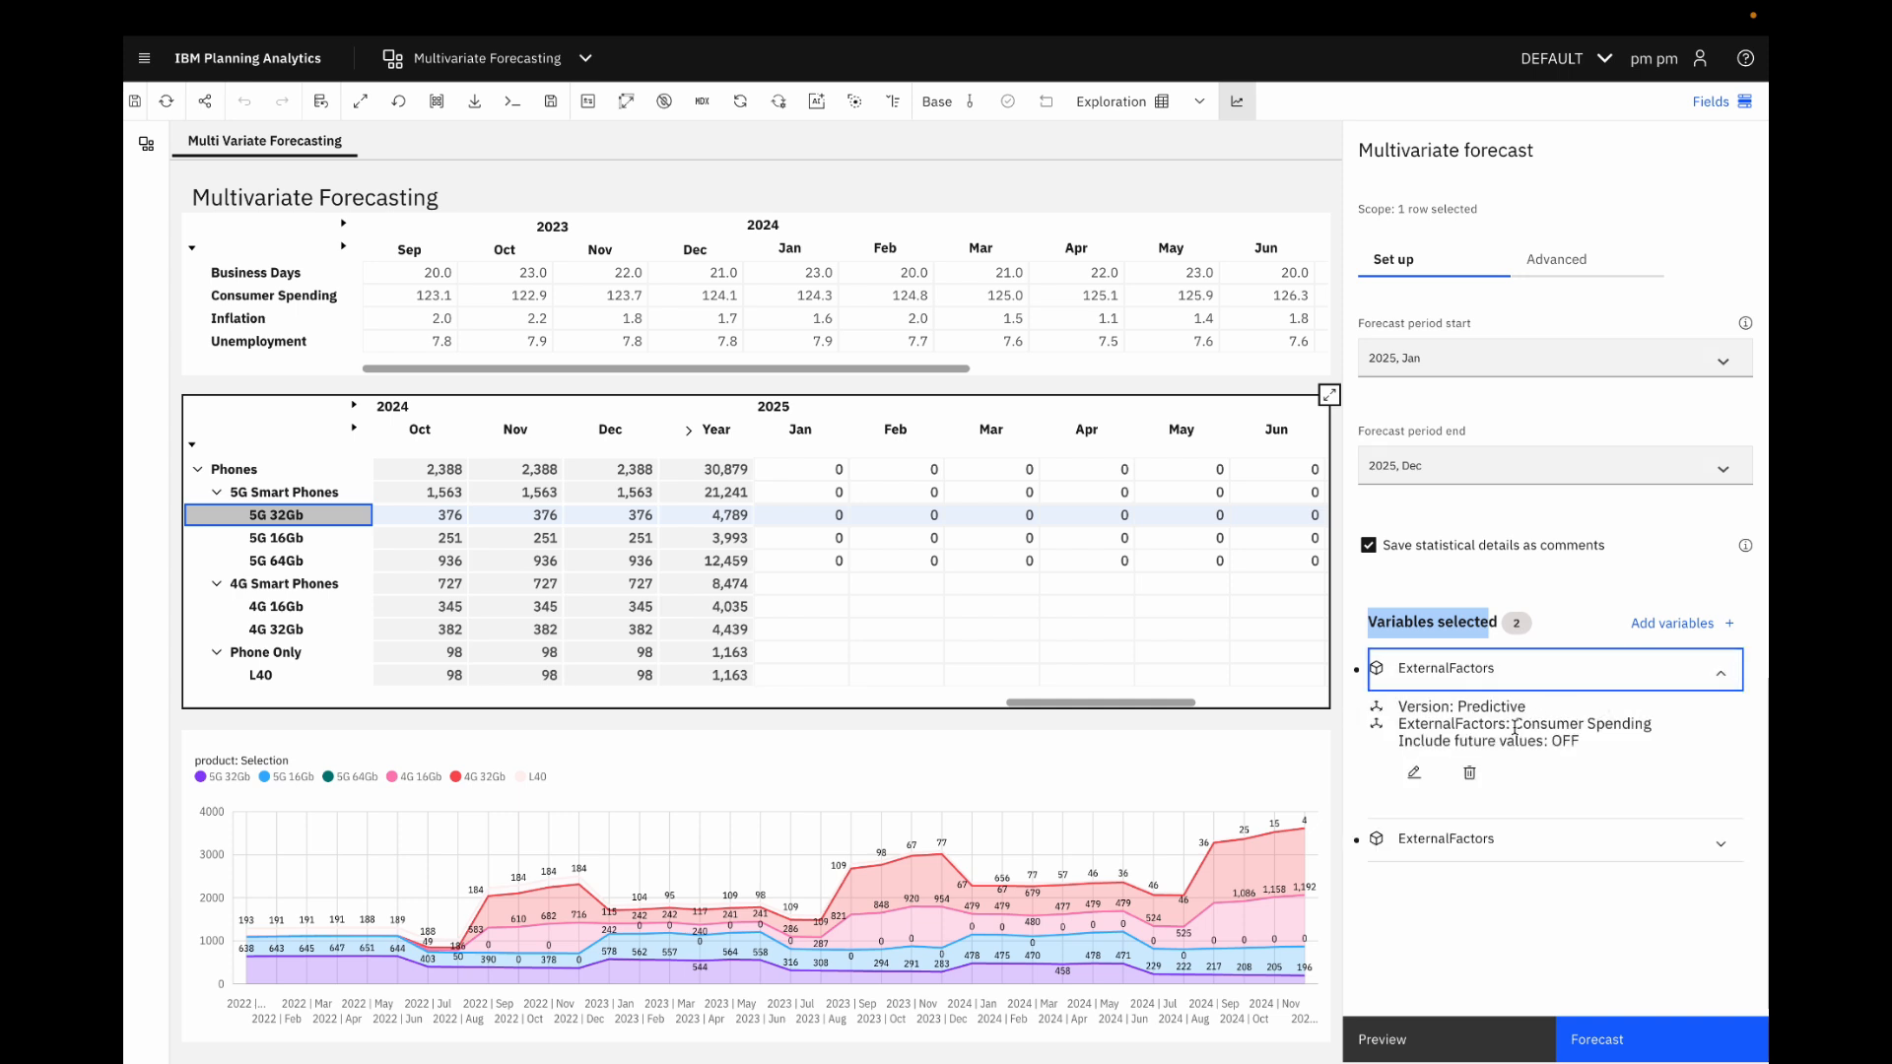
{"action": "left_click_drag", "start_coordinate": [1515, 724], "coordinate": [1663, 725]}
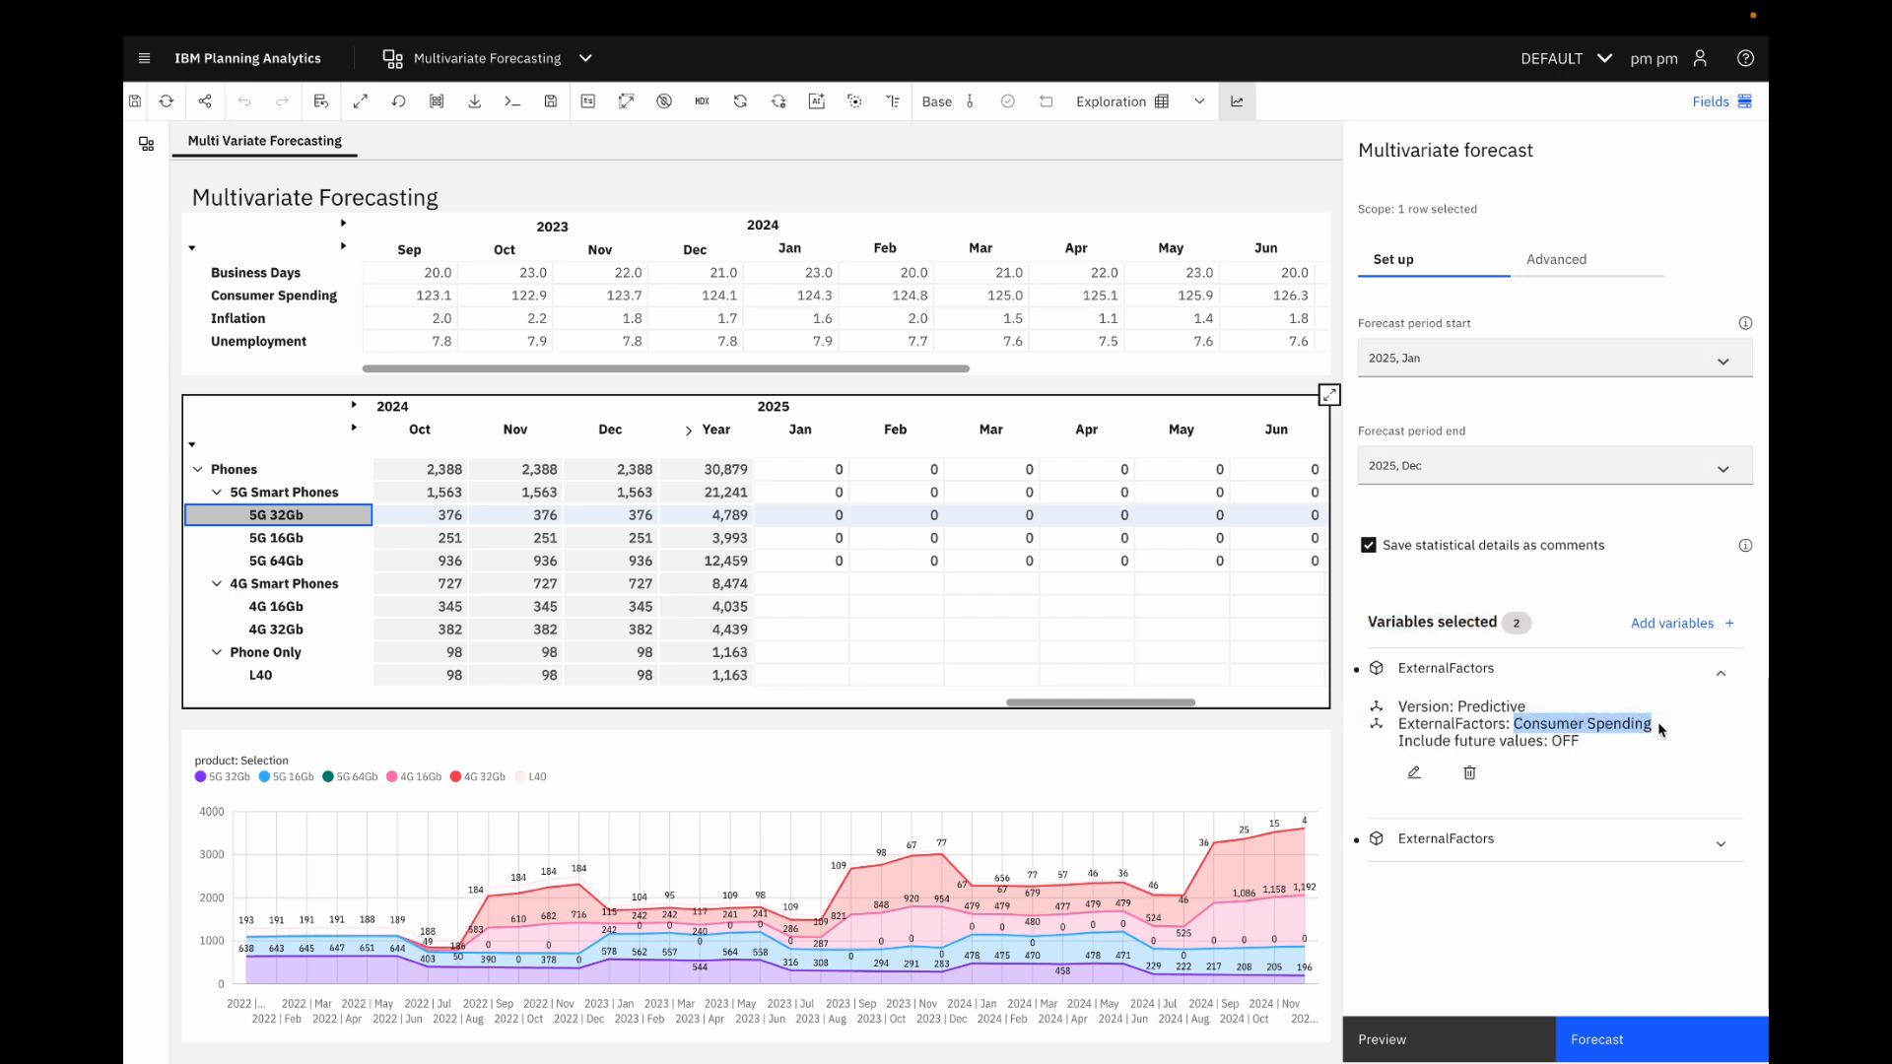
{"action": "left_click", "coordinate": [1552, 839]}
{"action": "left_click_drag", "start_coordinate": [1524, 894], "coordinate": [1666, 889]}
- View the members available for the Unemployment variable in the ExternalFactors dimension, and cancel without changes
{"action": "left_click", "coordinate": [1414, 944]}
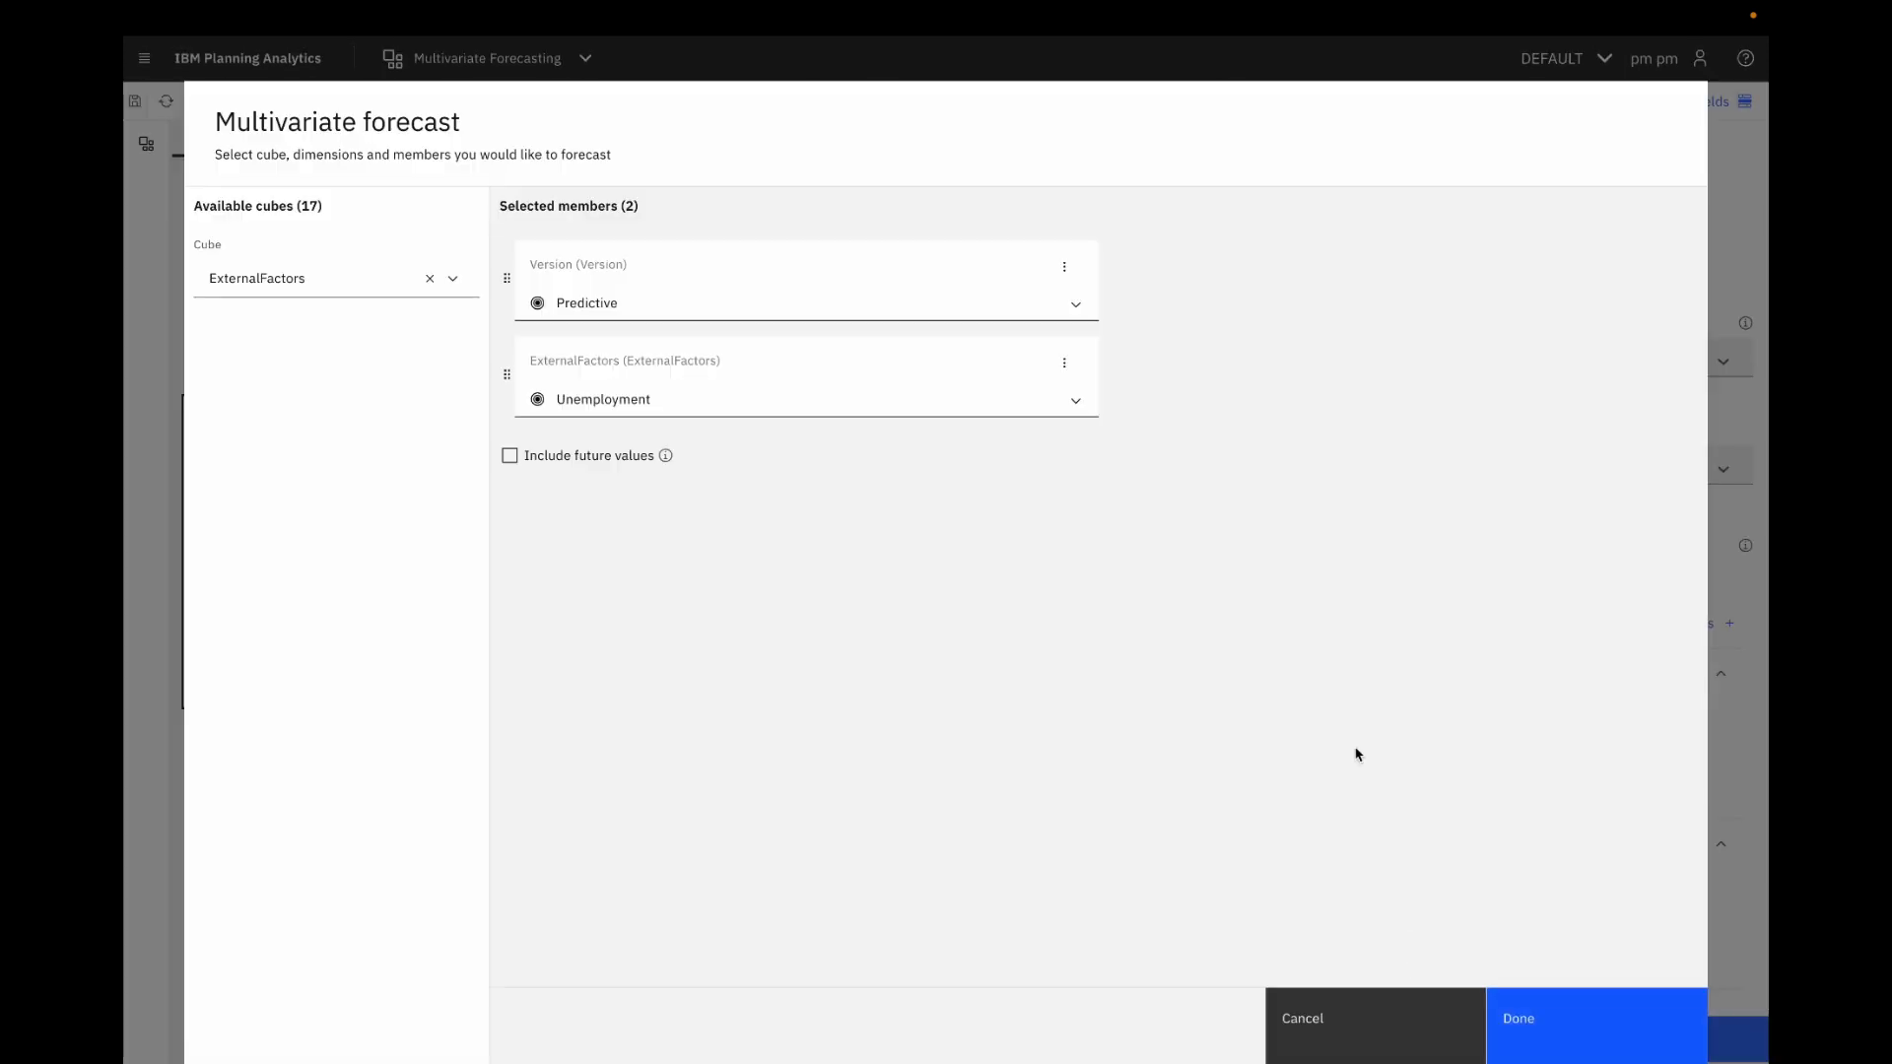
{"action": "left_click", "coordinate": [1076, 401]}
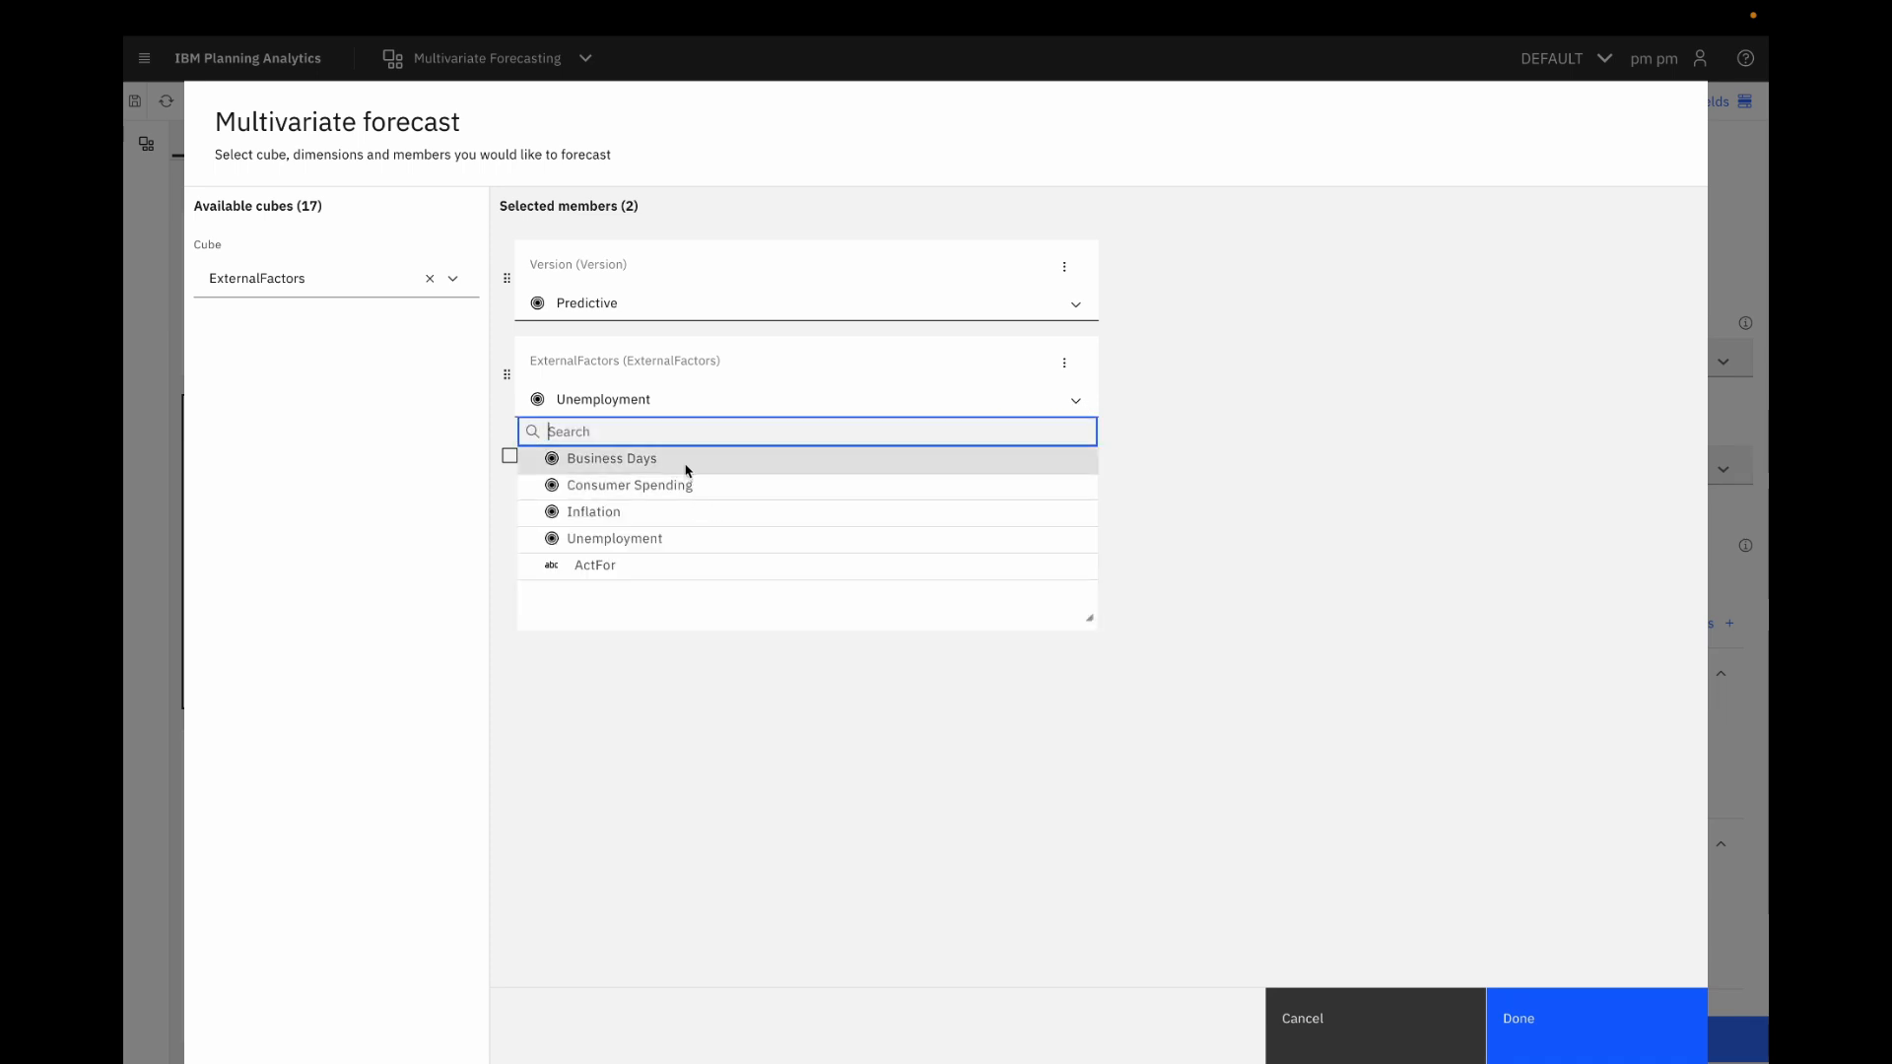
{"action": "left_click", "coordinate": [1321, 1005]}
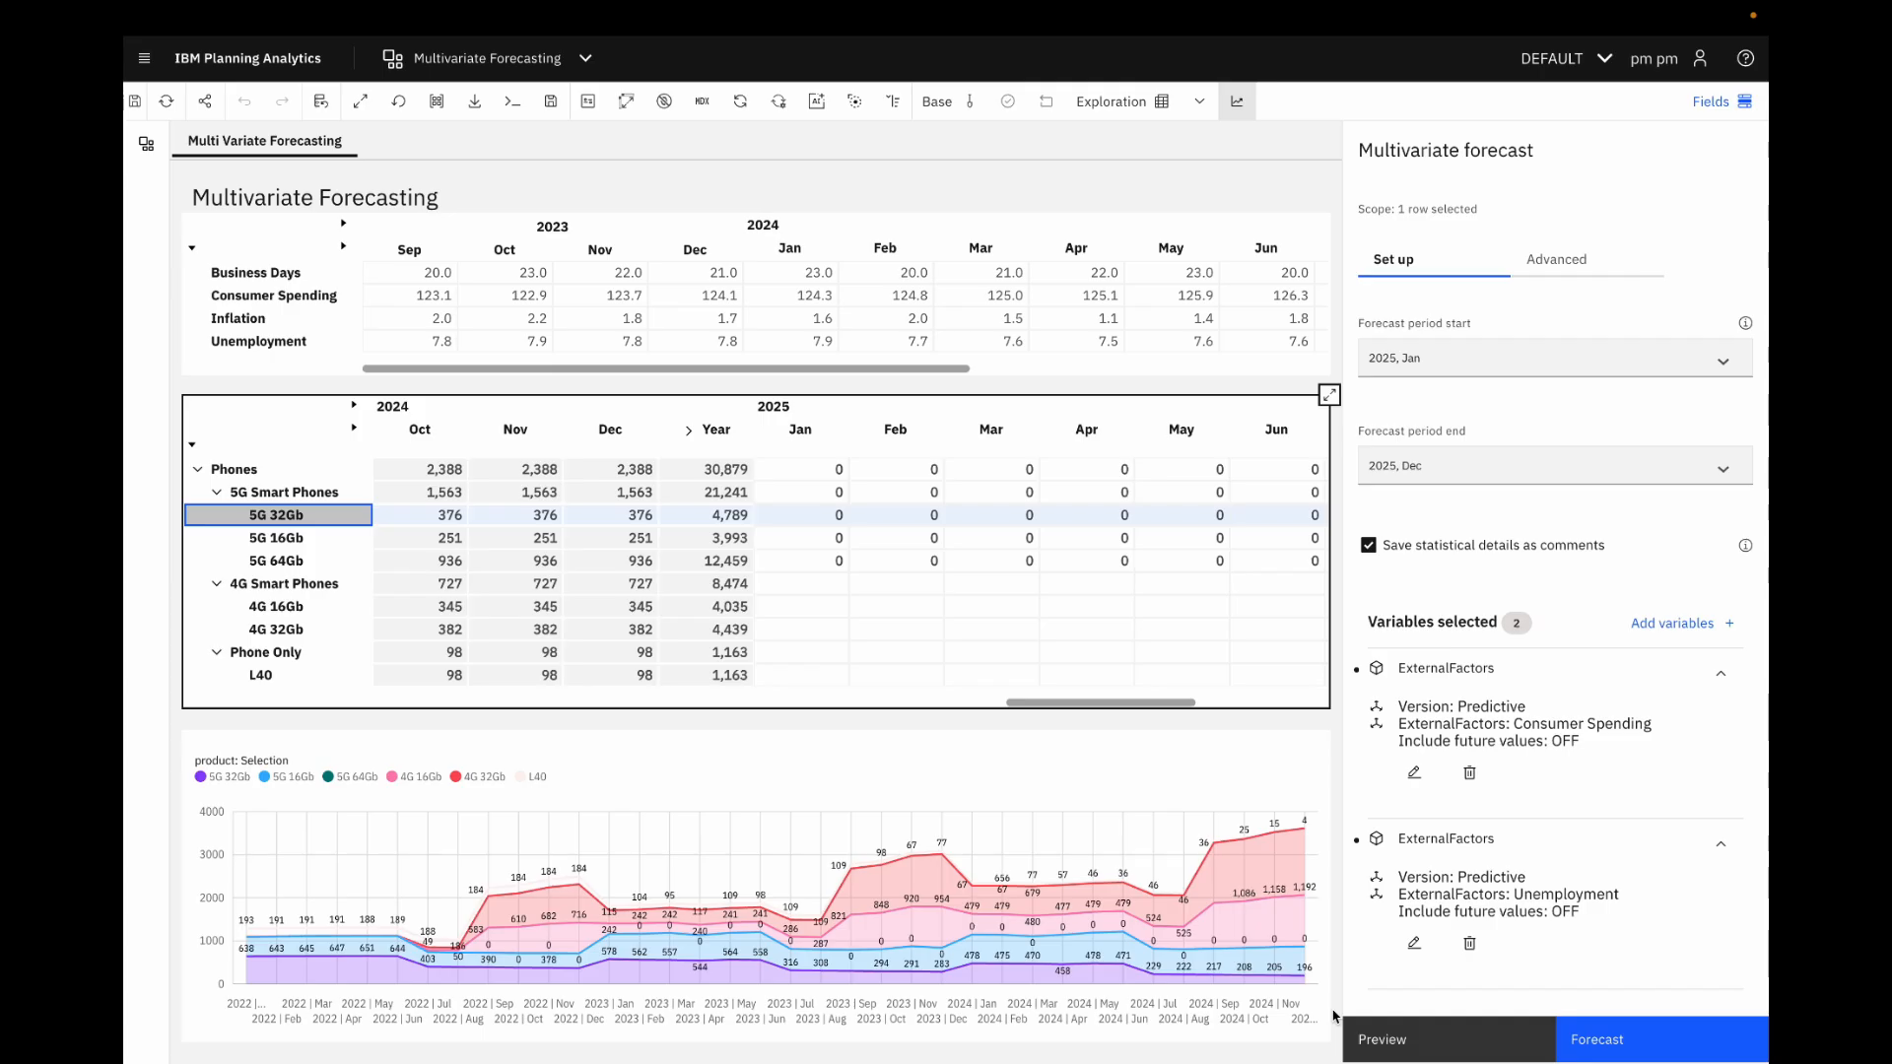
- Preview the multivariate forecast for 5G 32Gb and show its statistical details
{"action": "left_click", "coordinate": [1428, 1044]}
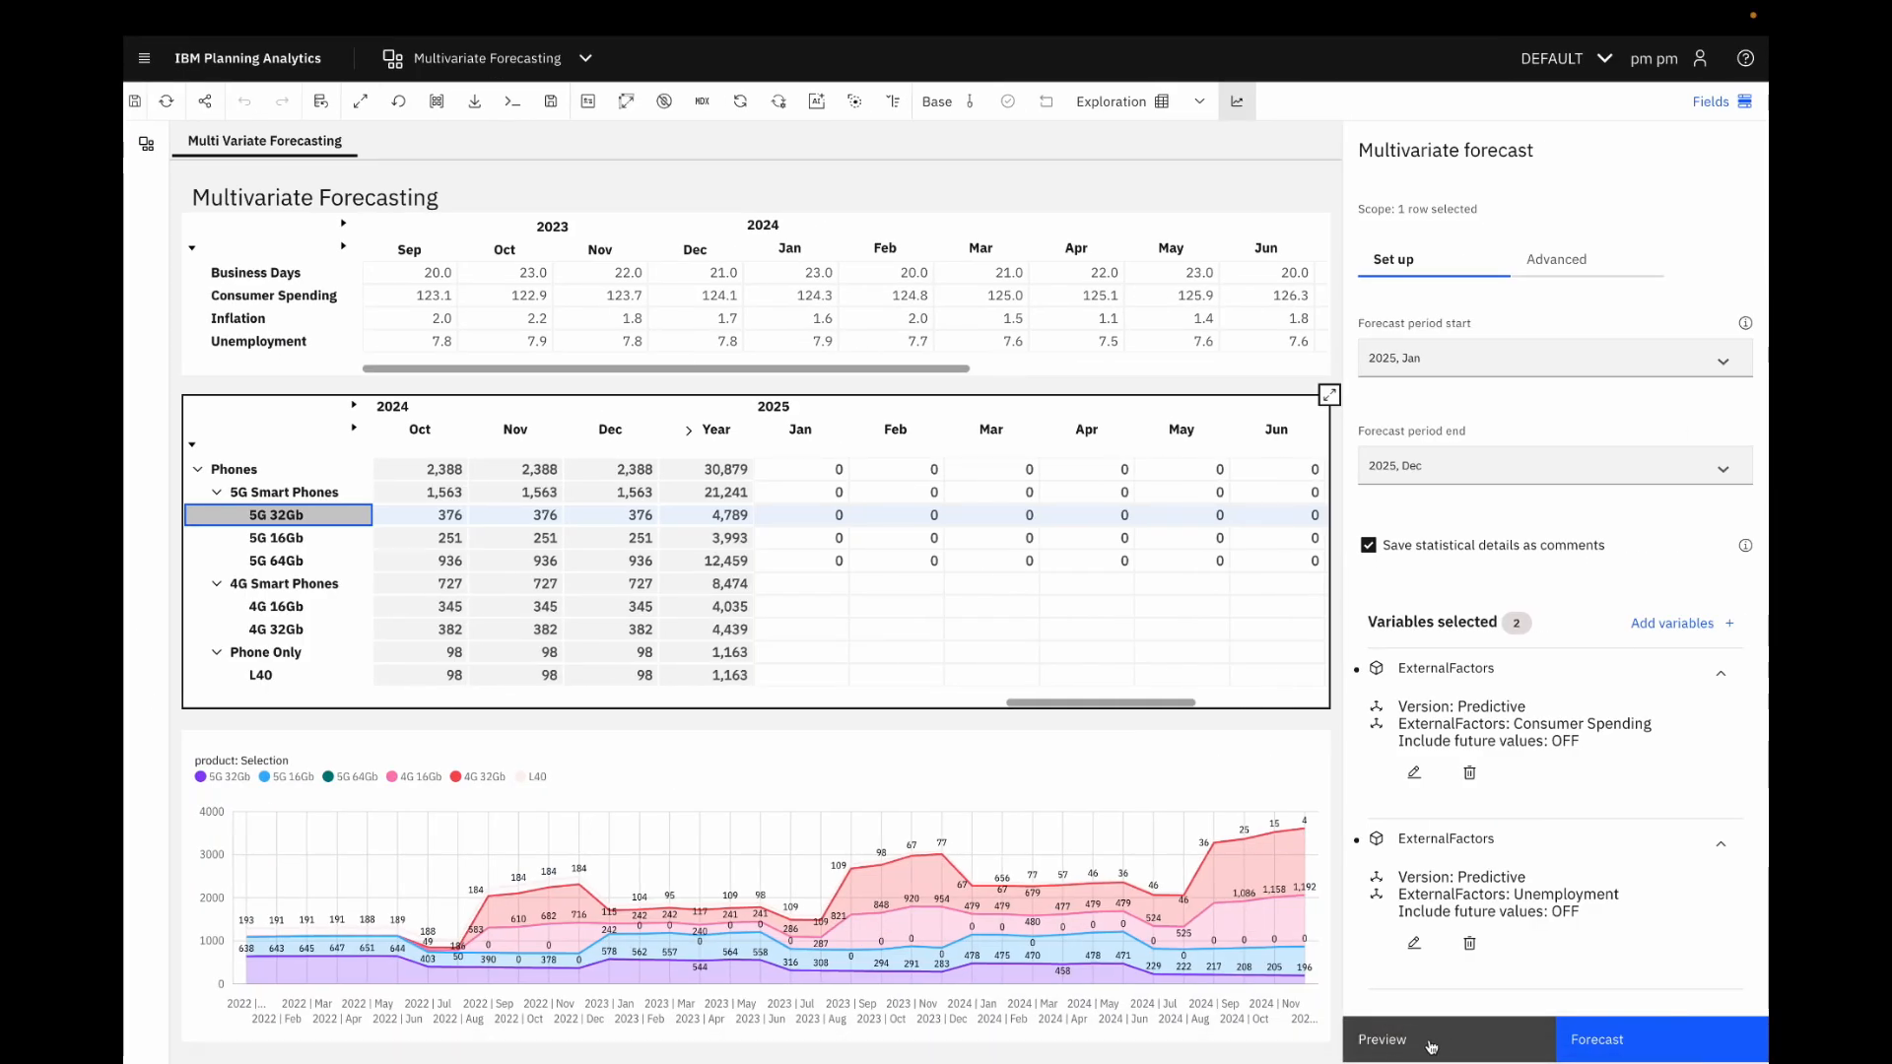
{"action": "left_click", "coordinate": [1441, 1040]}
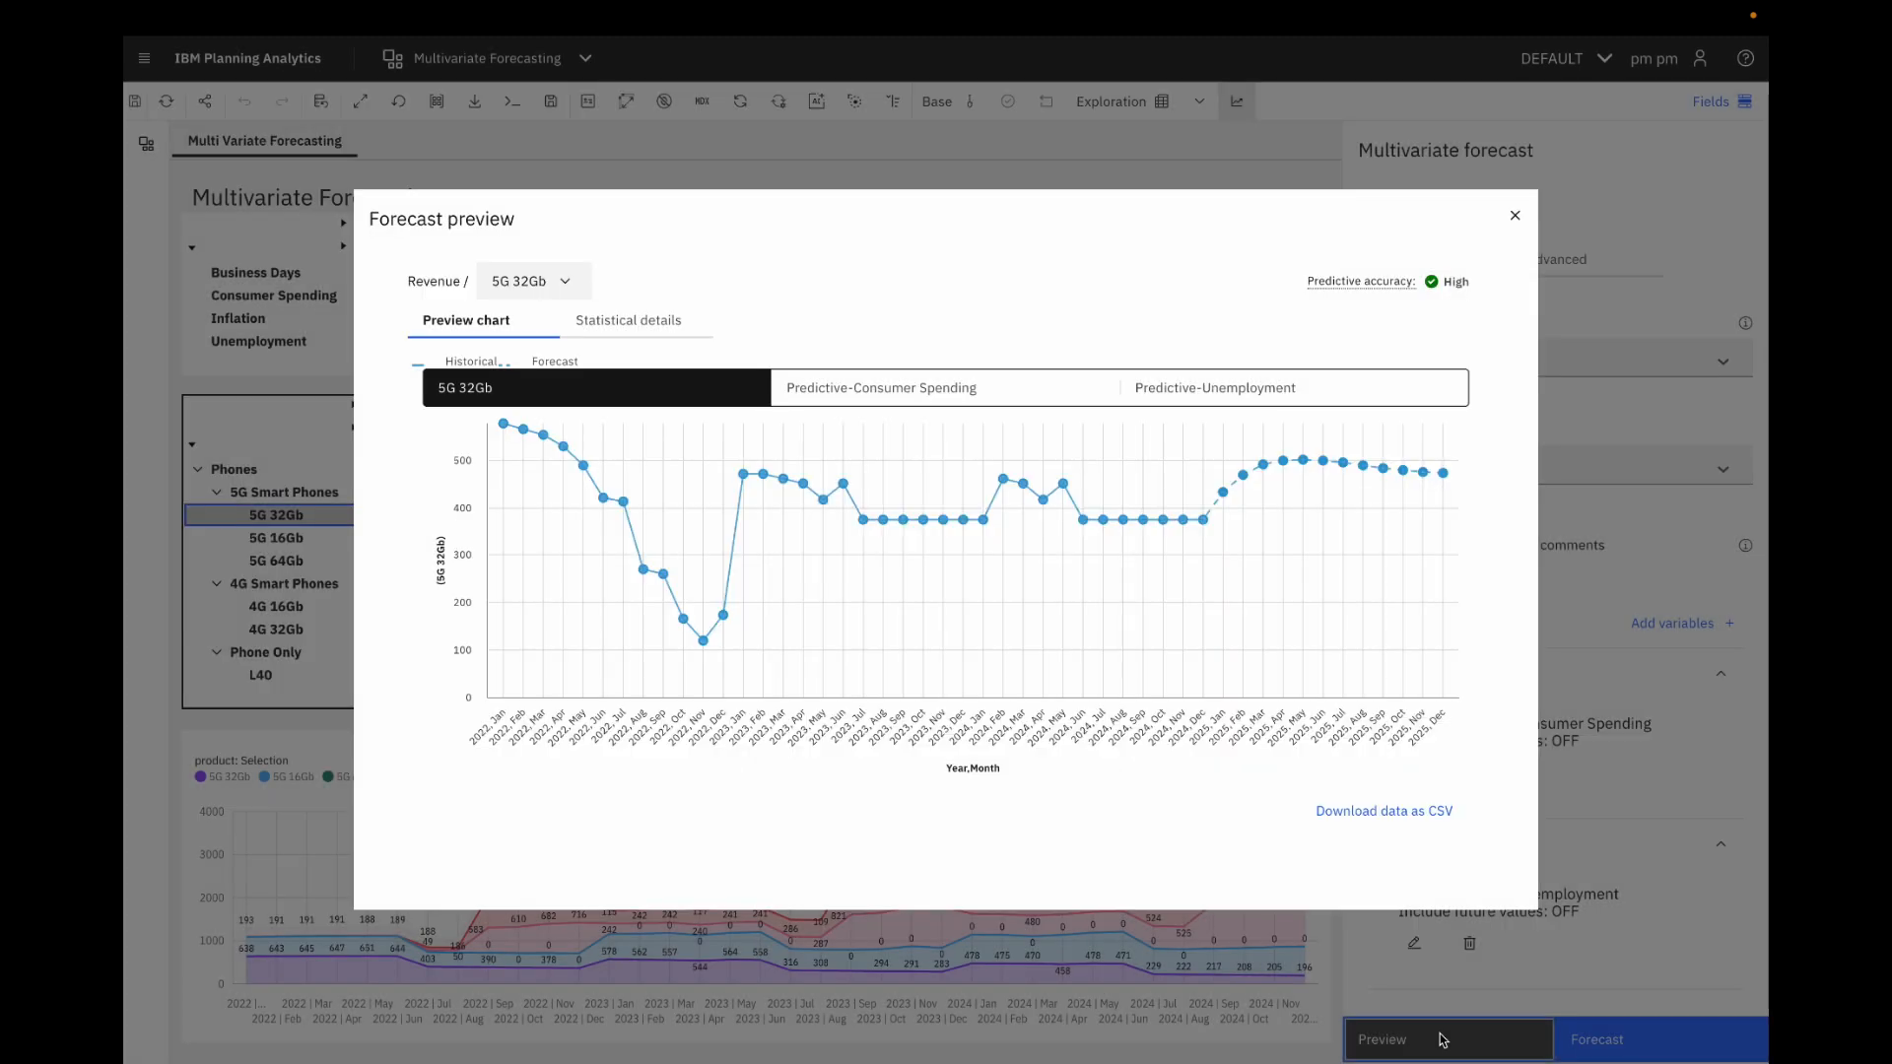
{"action": "left_click", "coordinate": [638, 322]}
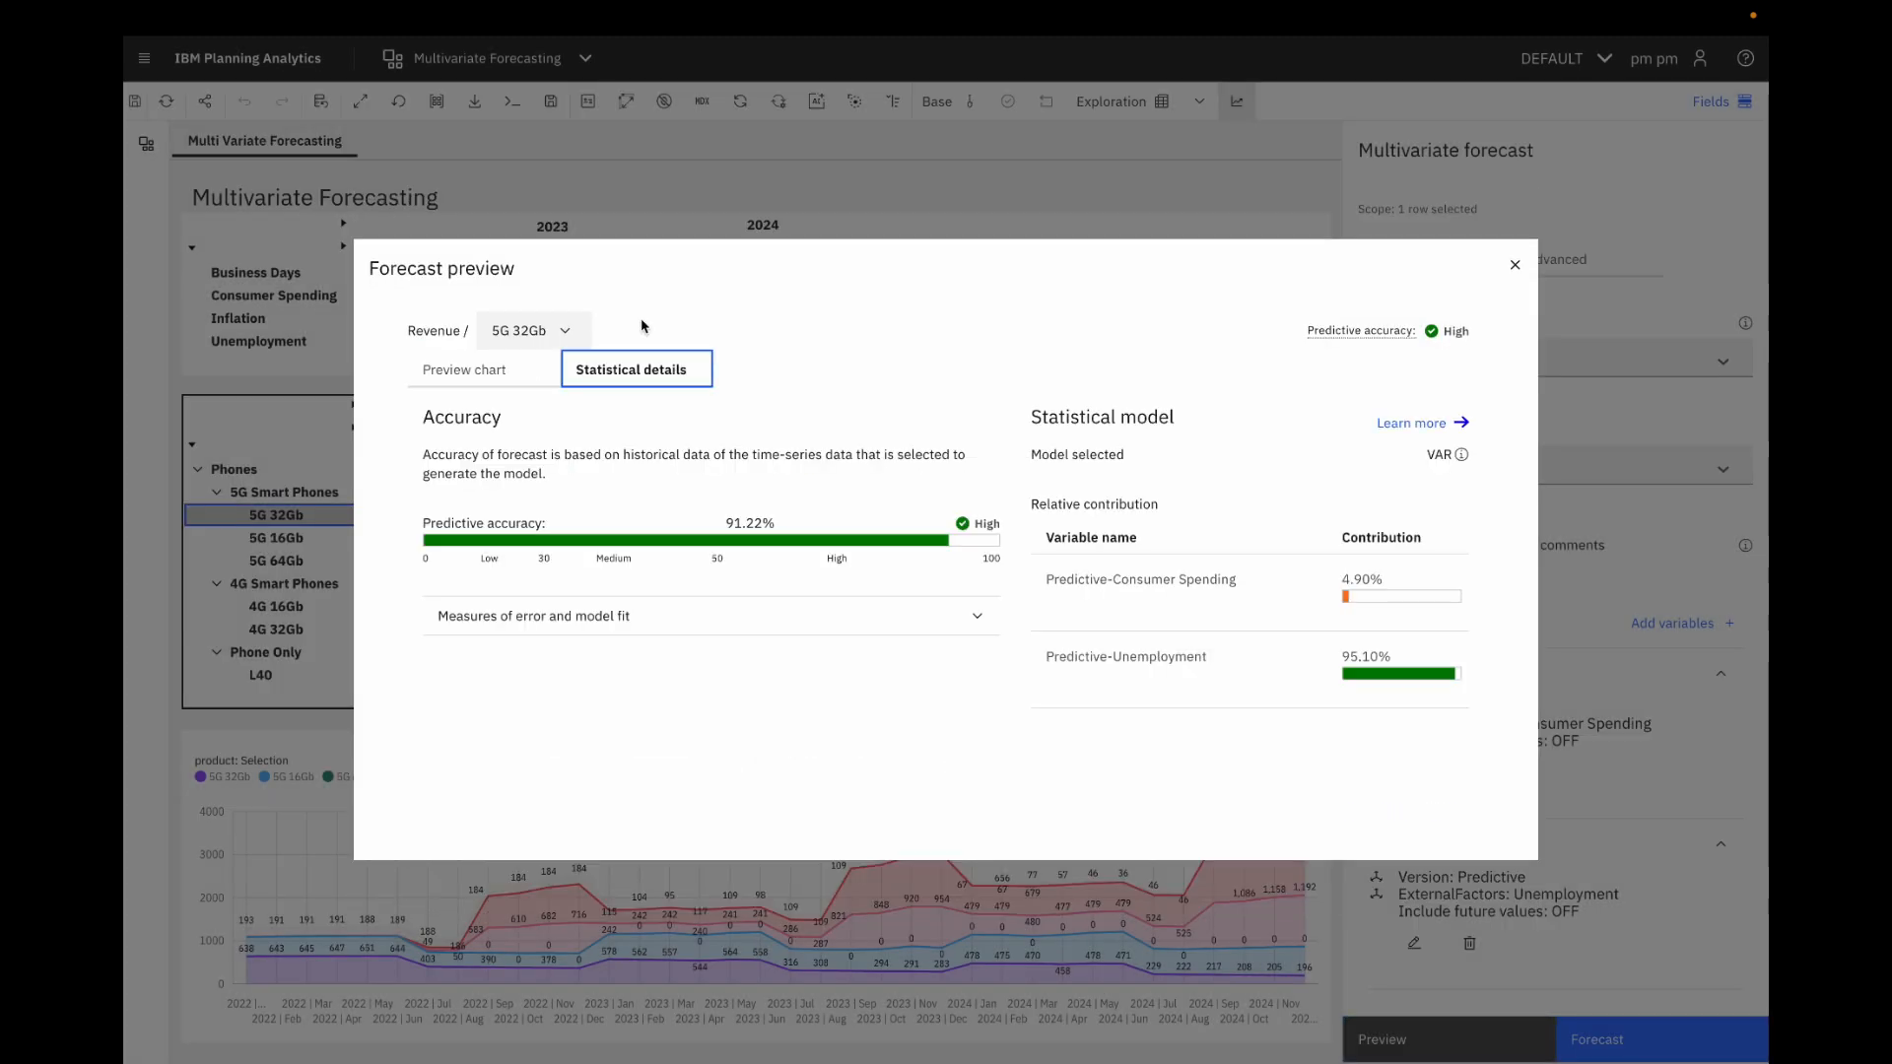
- Examine the relative contributions of Consumer Spending and Unemployment to the forecast model, and close the preview
{"action": "left_click", "coordinate": [1032, 500]}
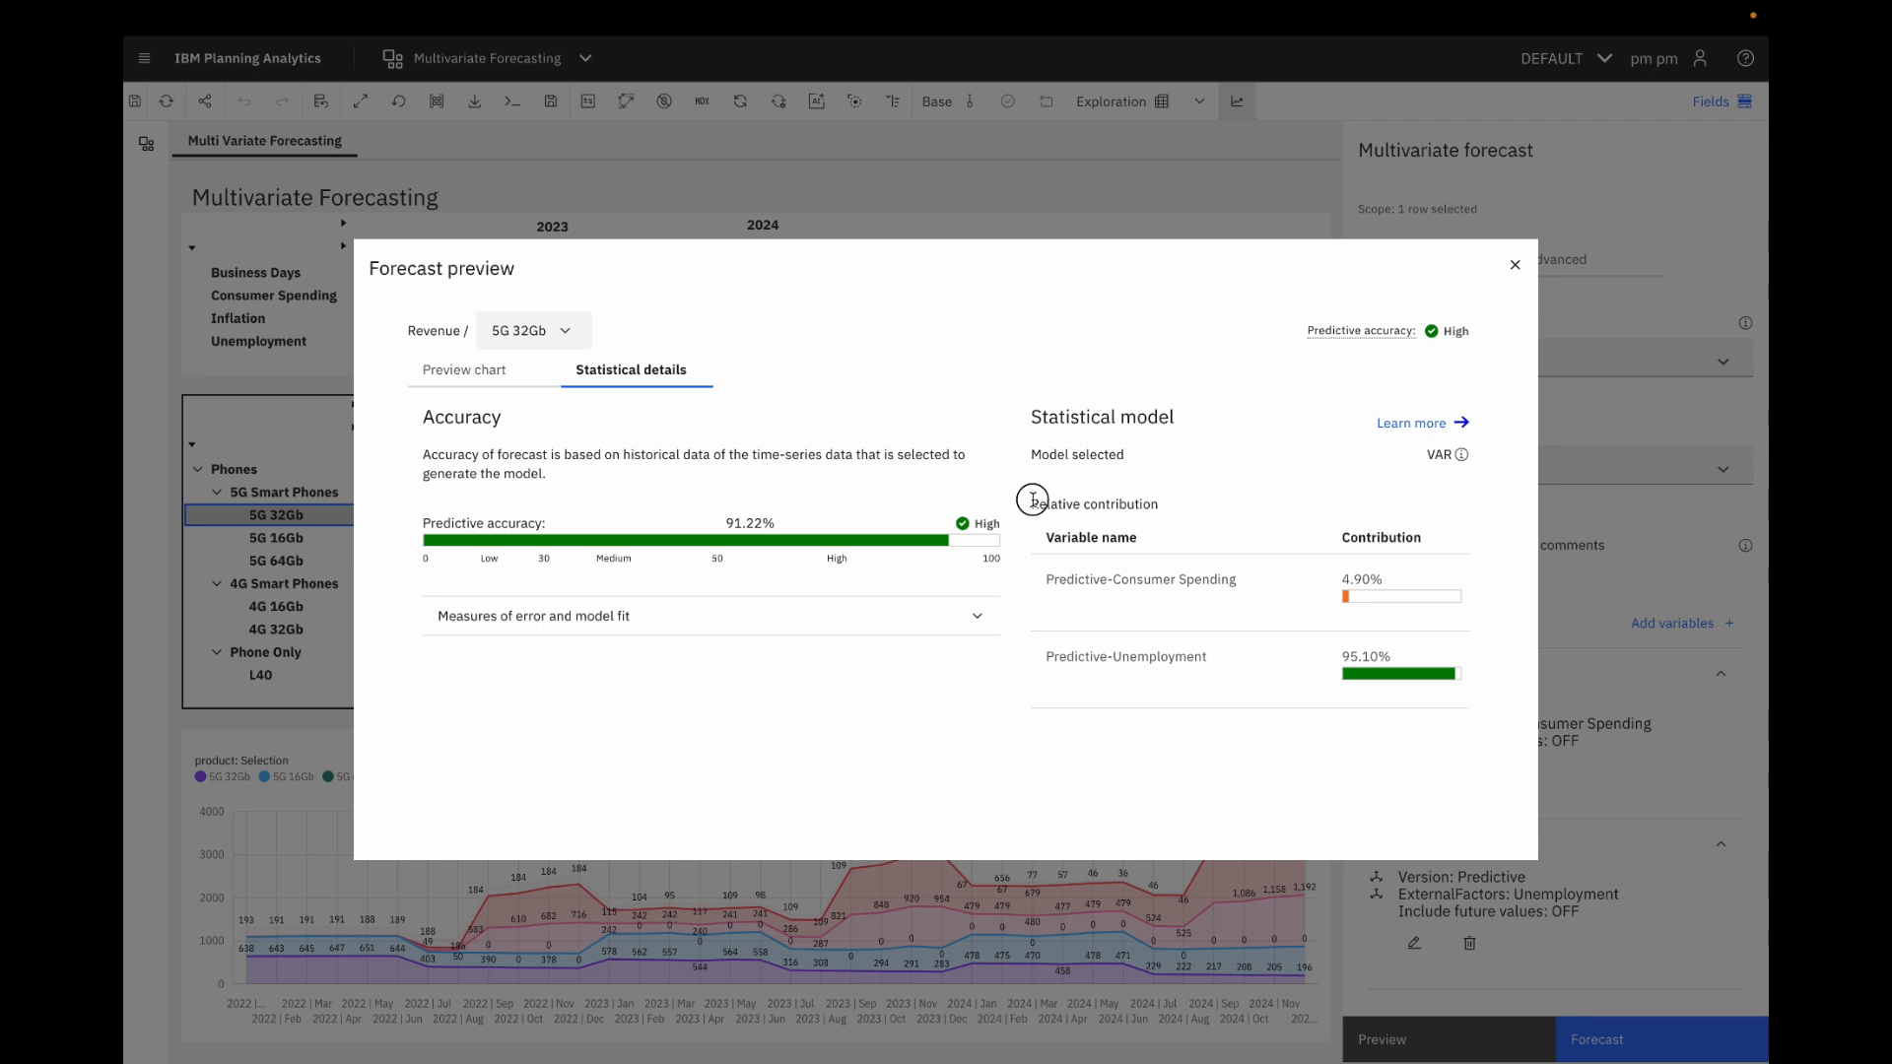
{"action": "left_click_drag", "start_coordinate": [1032, 499], "coordinate": [1195, 503]}
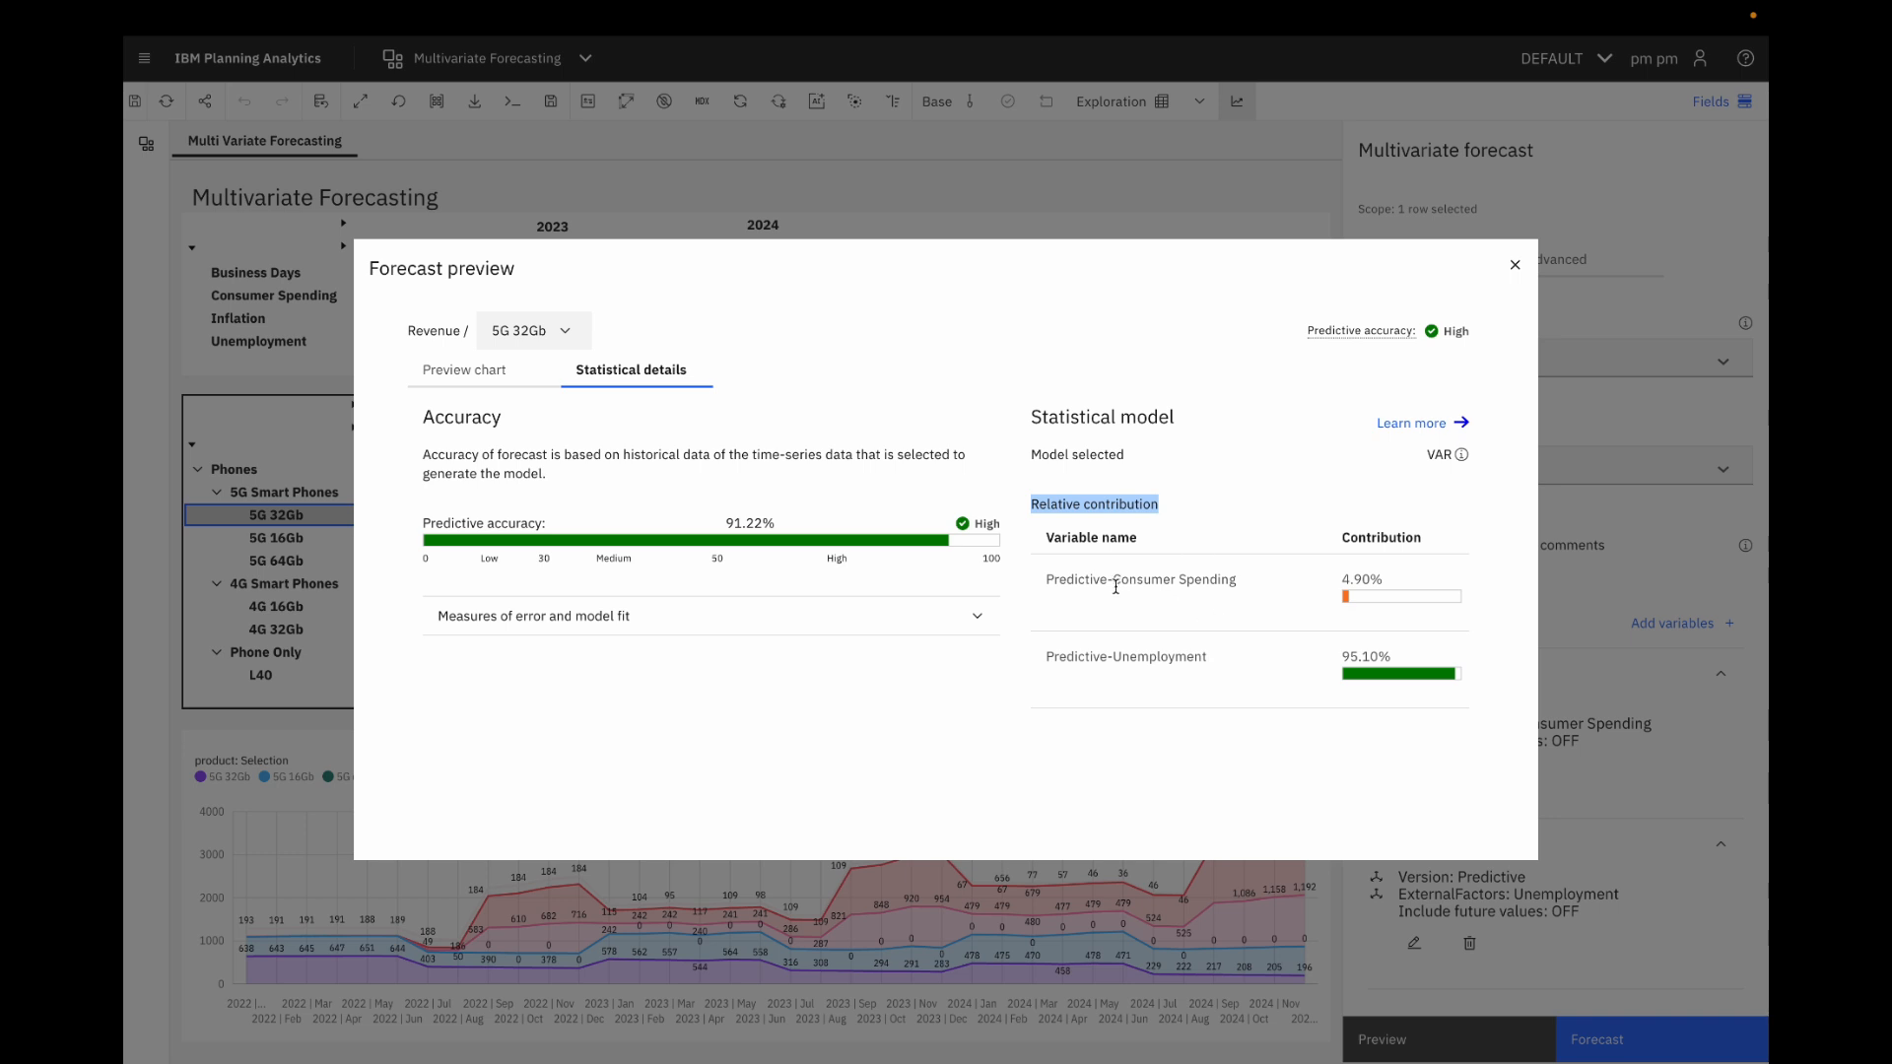
{"action": "left_click_drag", "start_coordinate": [1113, 581], "coordinate": [1395, 588]}
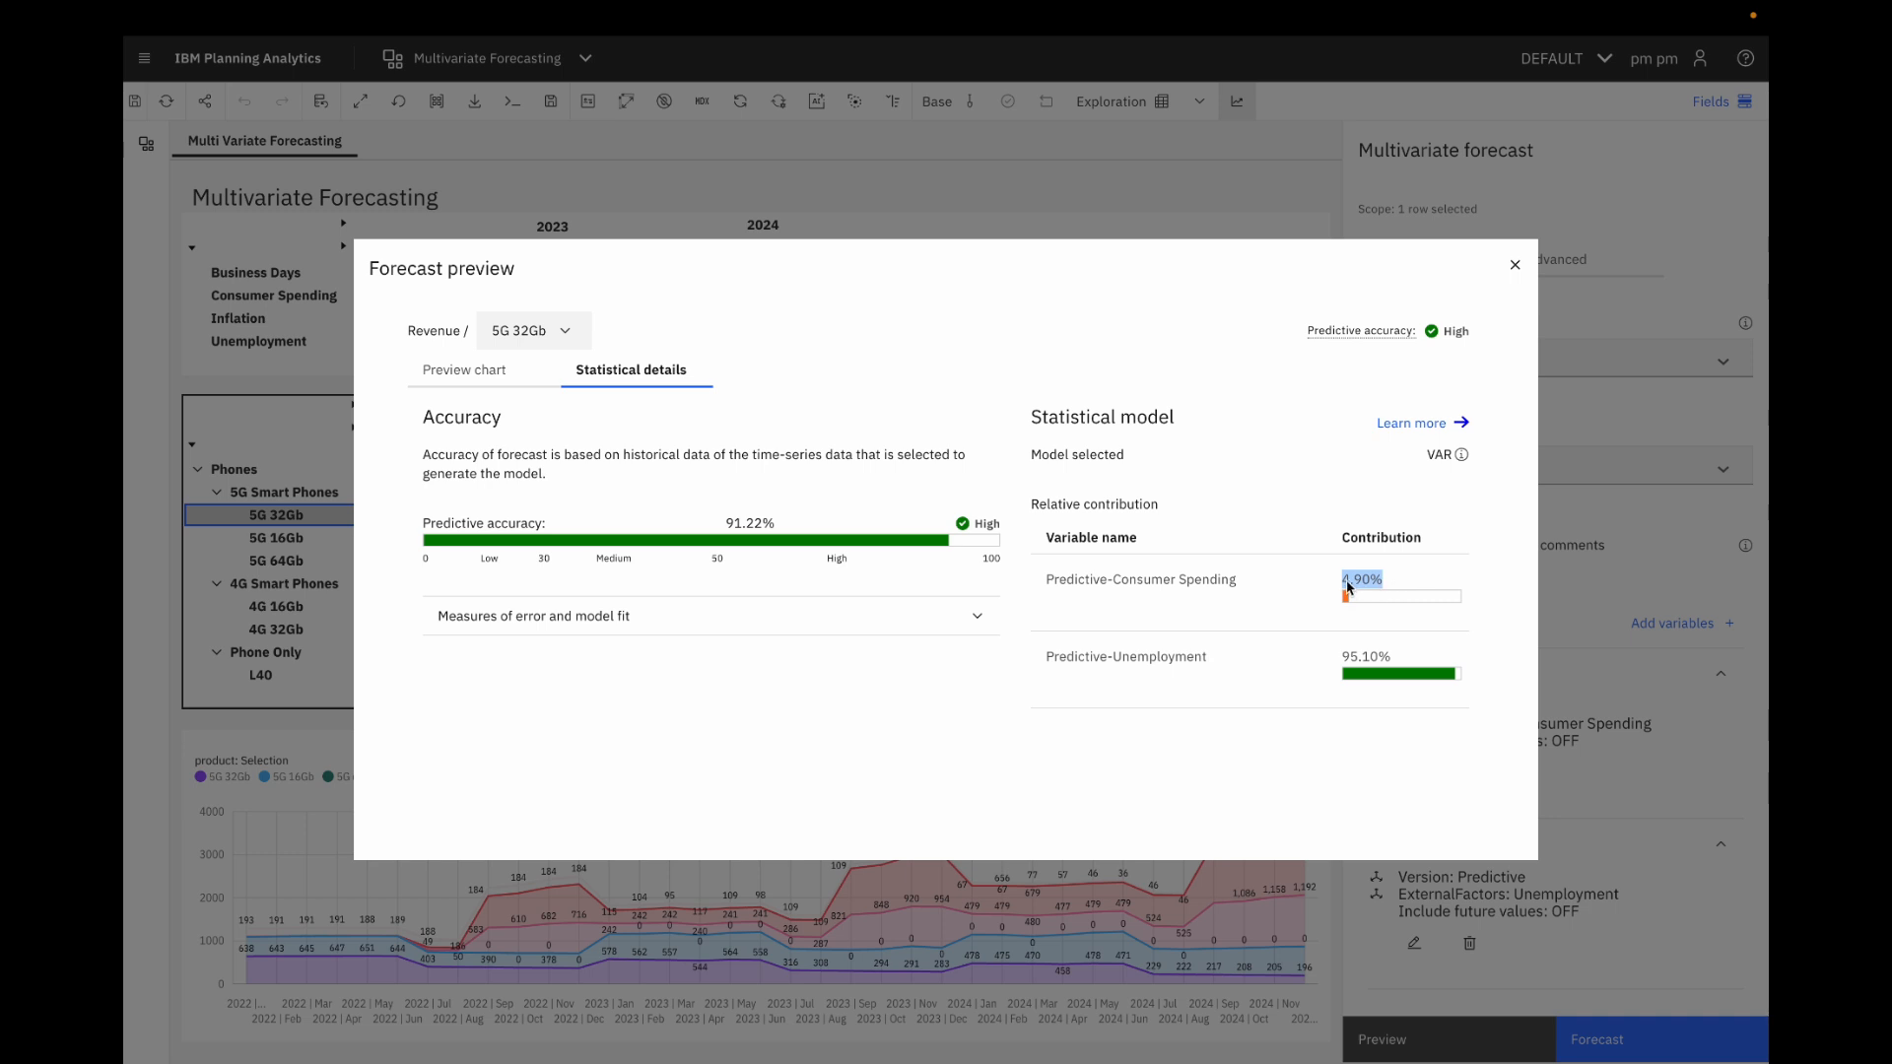
{"action": "left_click", "coordinate": [1348, 588]}
{"action": "left_click_drag", "start_coordinate": [1113, 656], "coordinate": [1226, 662]}
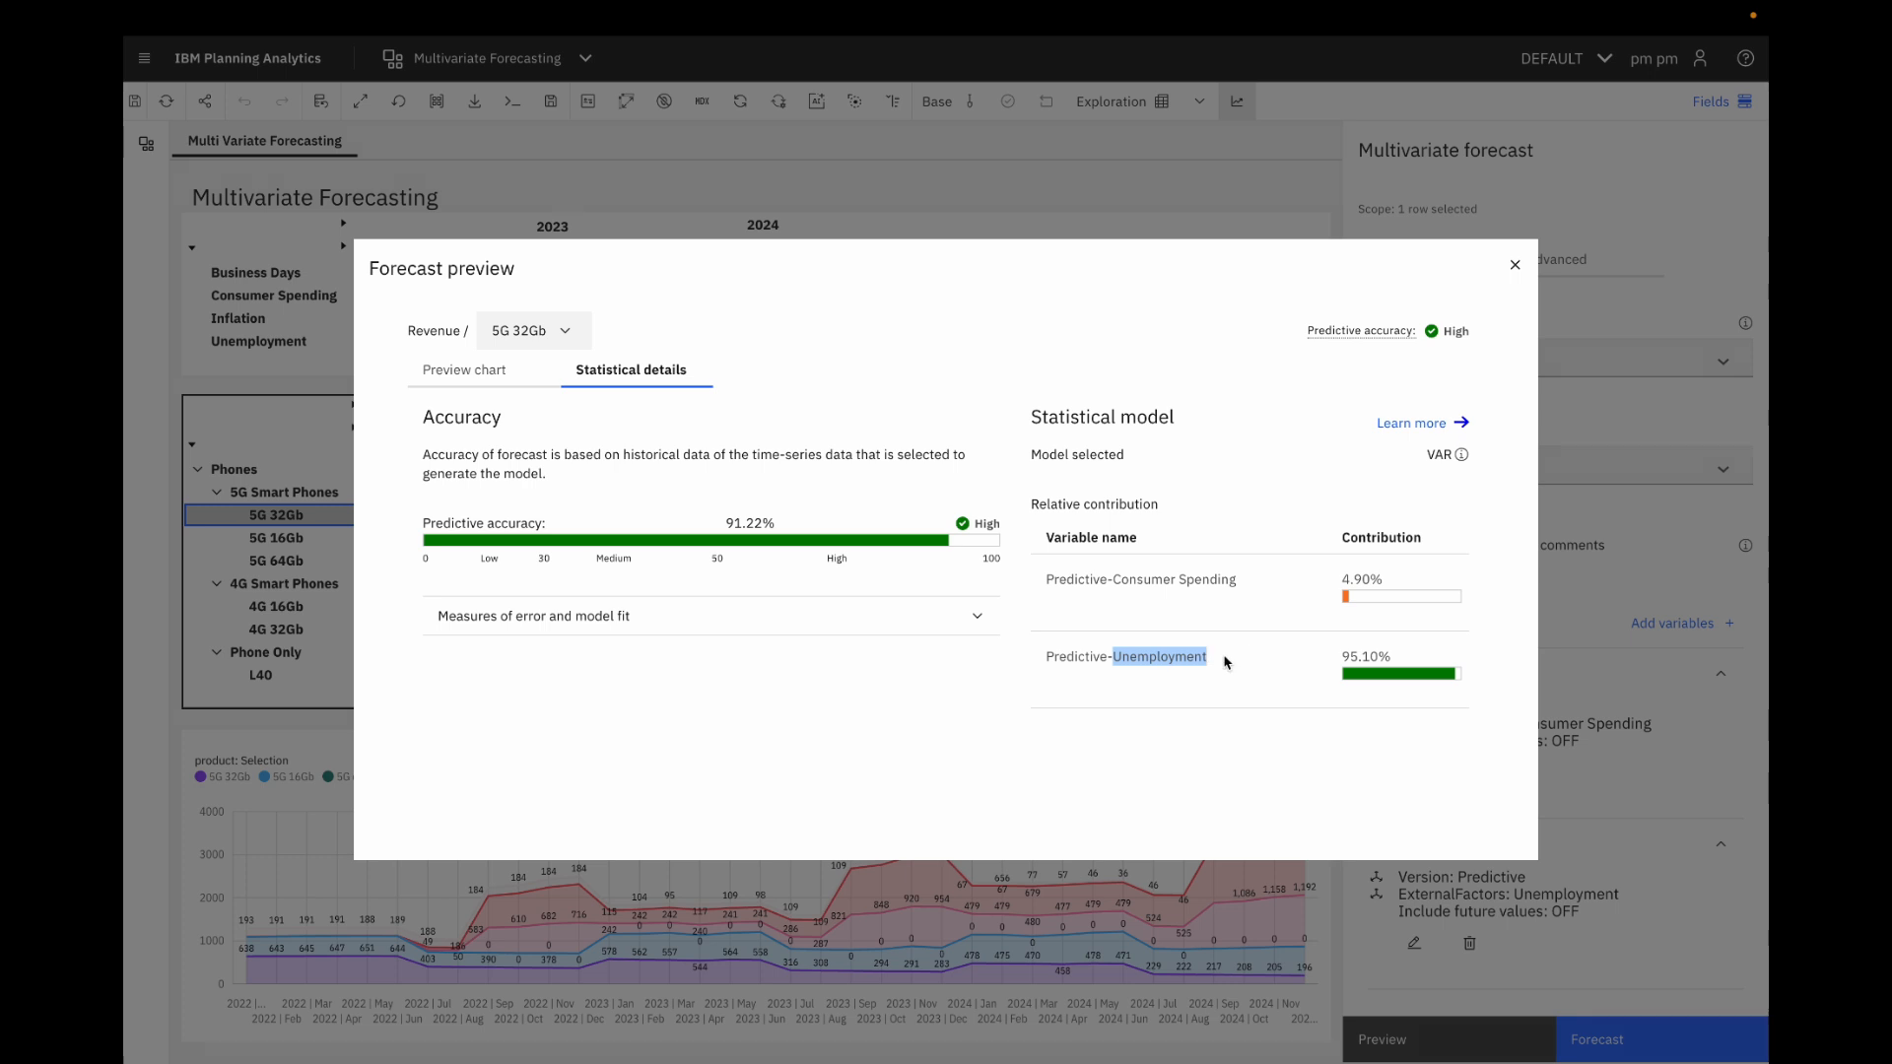
{"action": "left_click_drag", "start_coordinate": [1349, 657], "coordinate": [1403, 666]}
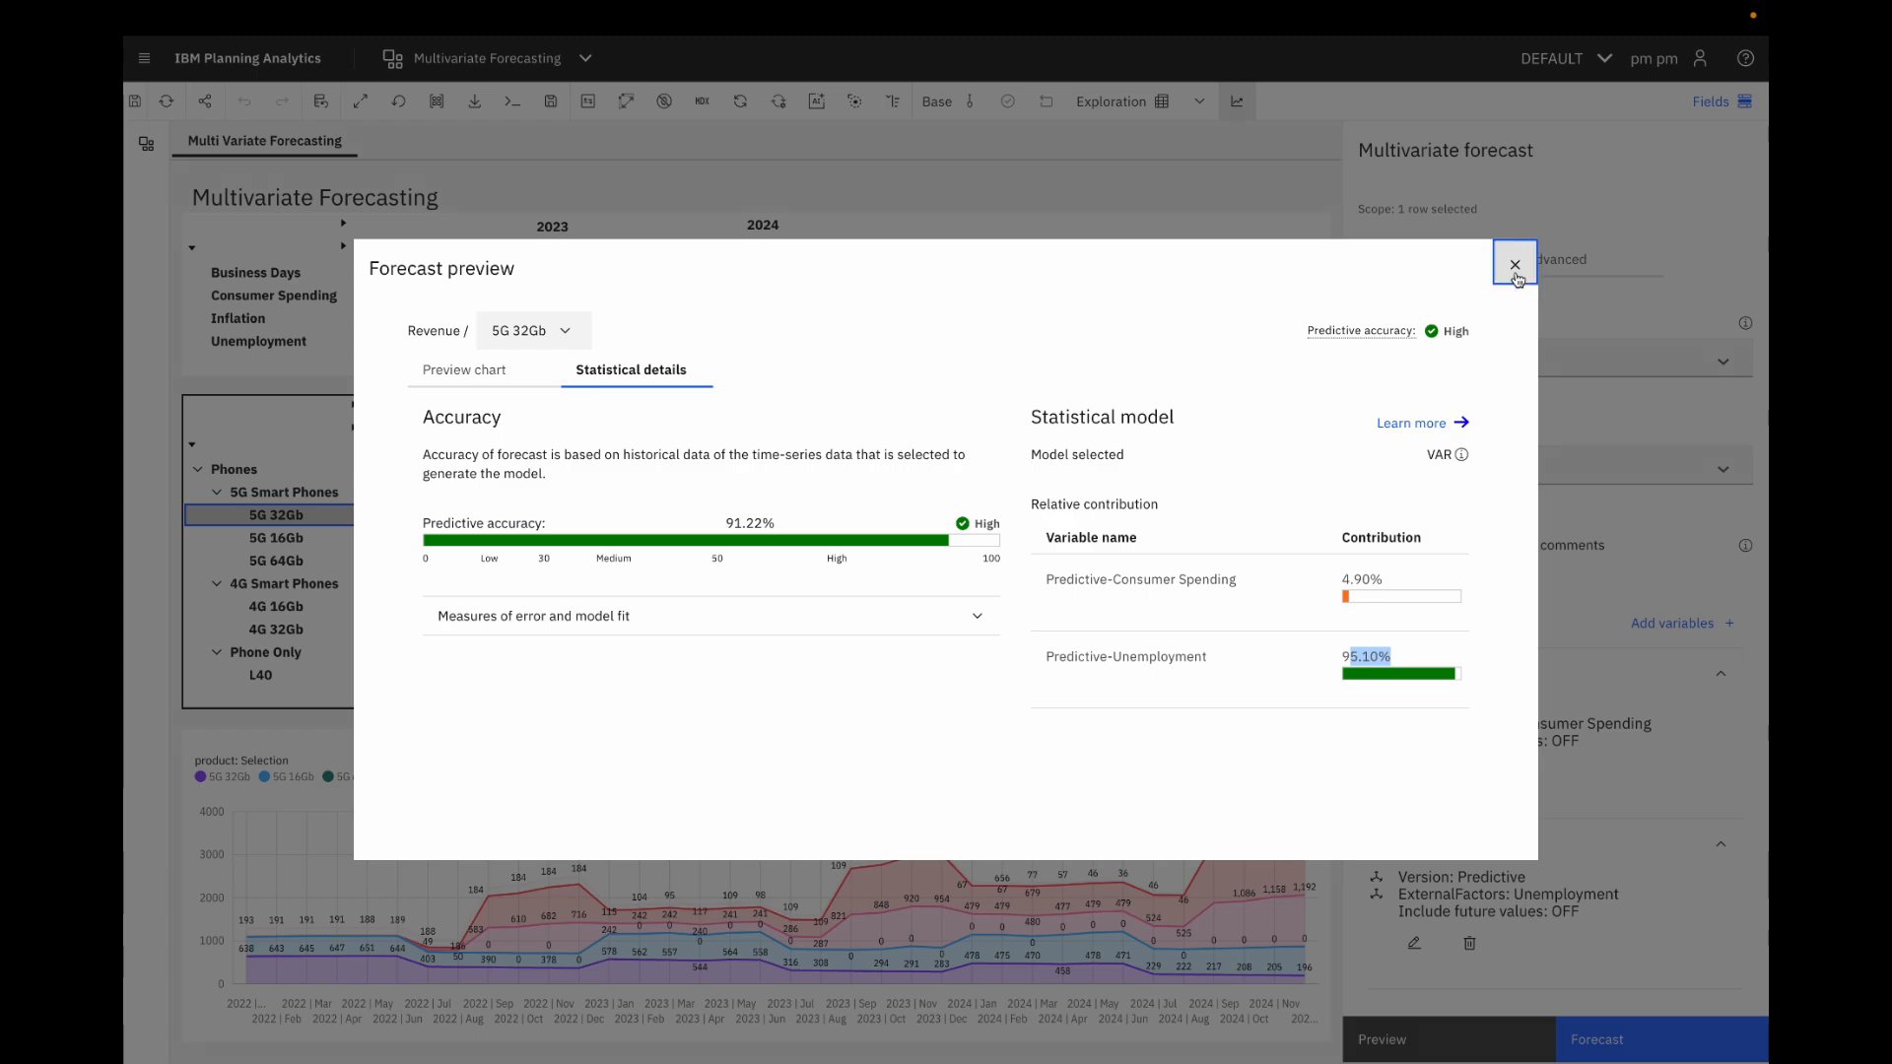
{"action": "left_click", "coordinate": [1516, 266]}
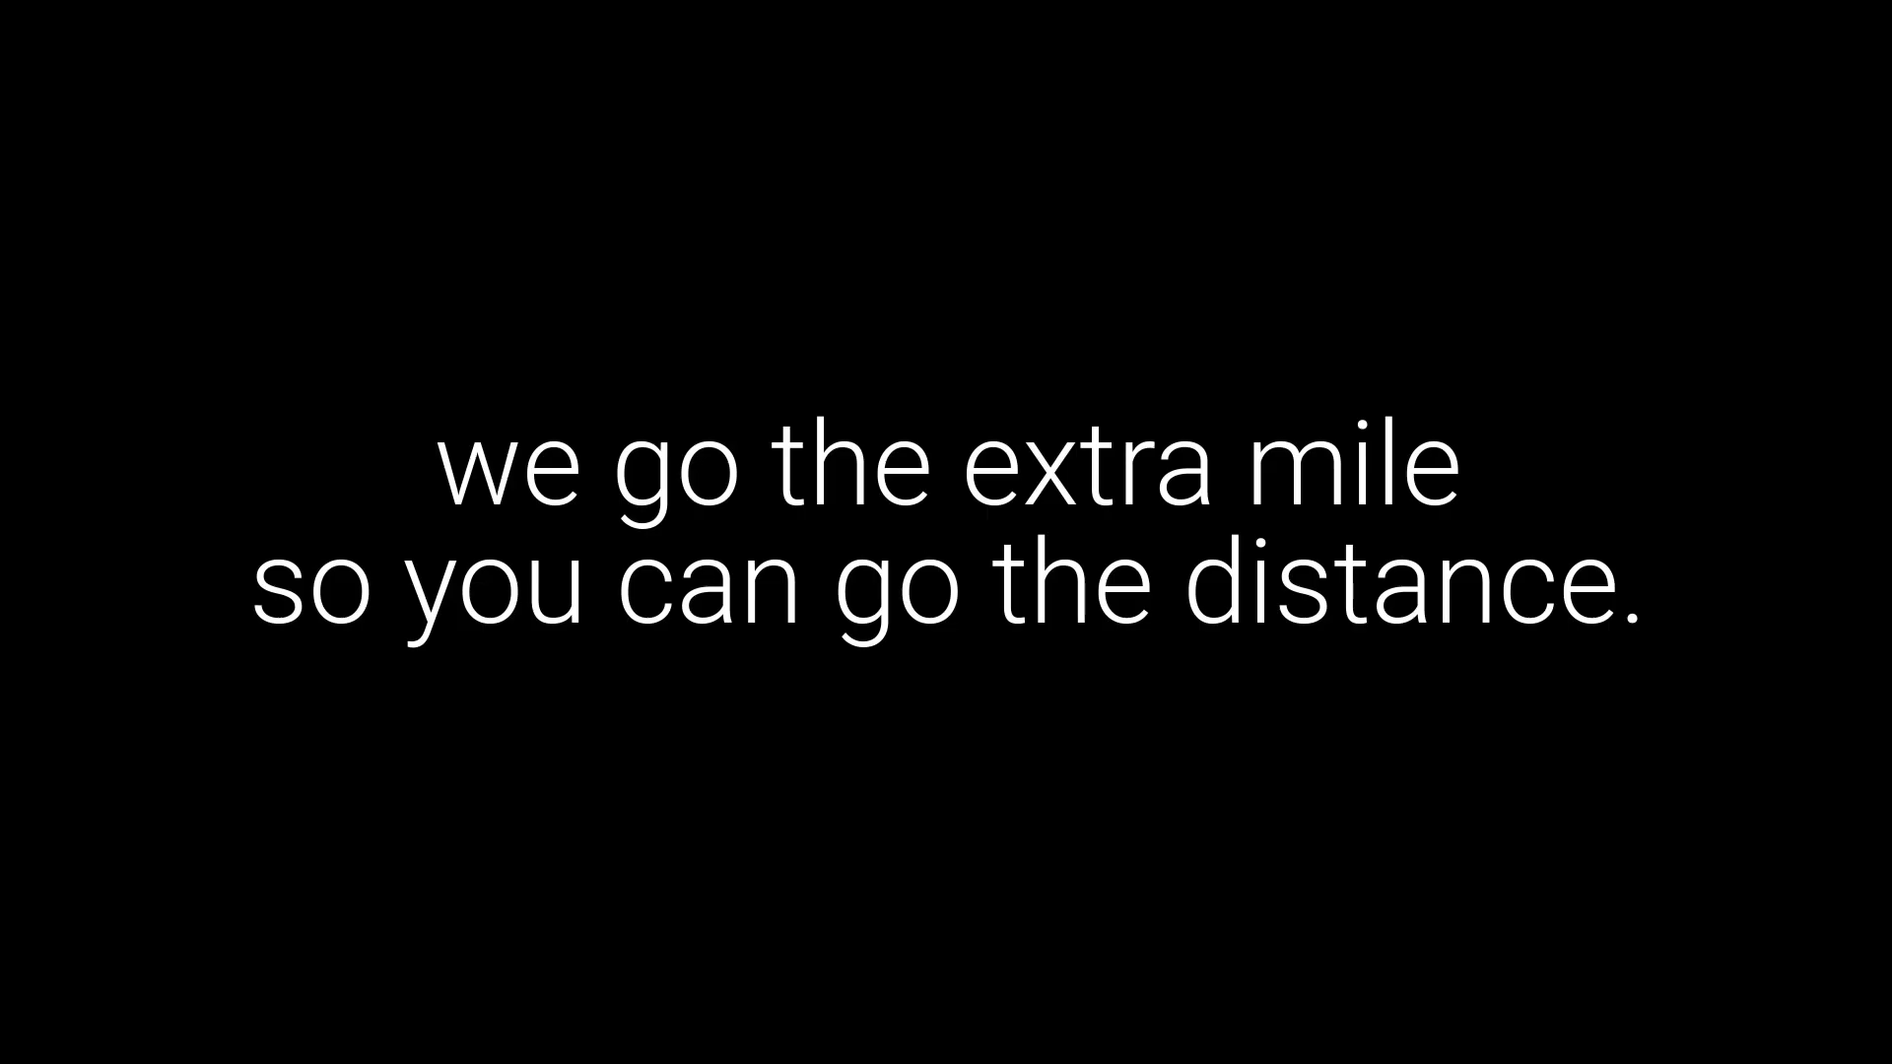